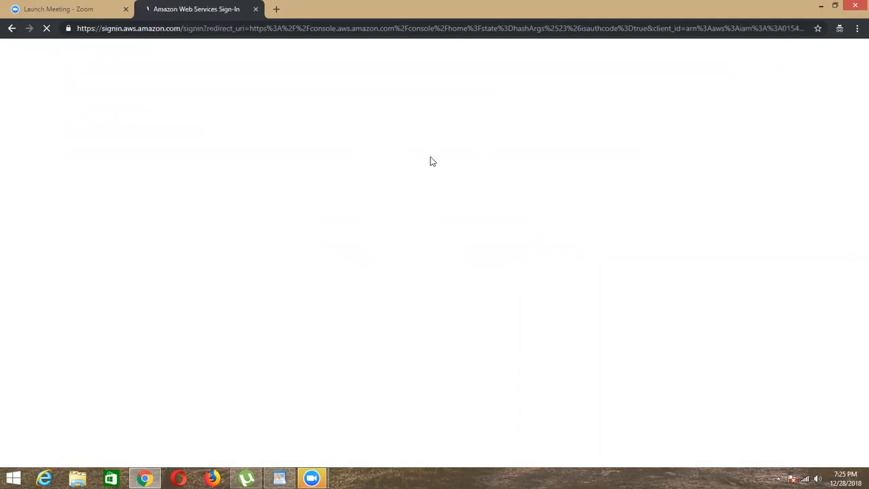
# Step: Open the AWS Labs Remodified document from the Zeedup AWS folder in Documents
pyautogui.click(824, 6)
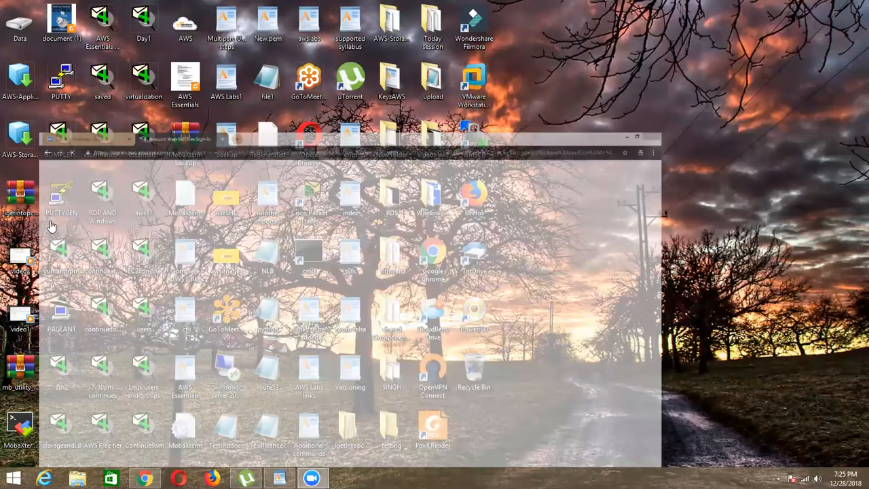
pyautogui.click(49, 223)
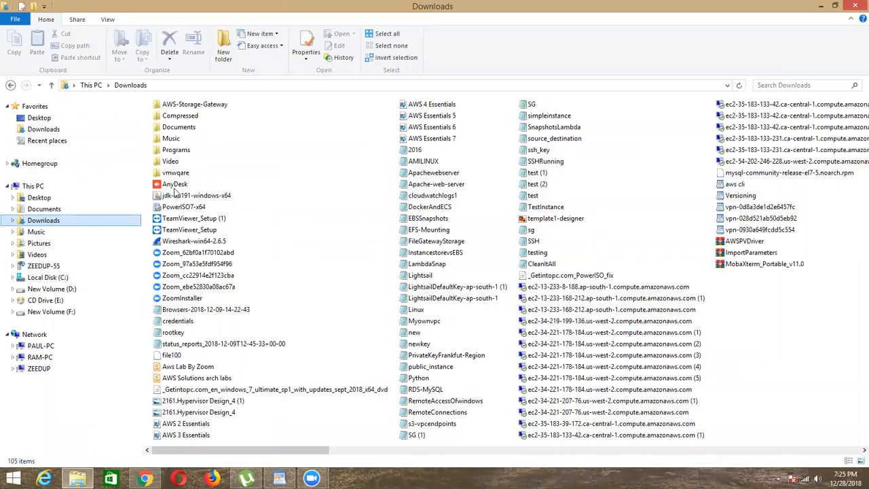
pyautogui.doubleClick(178, 127)
pyautogui.doubleClick(187, 190)
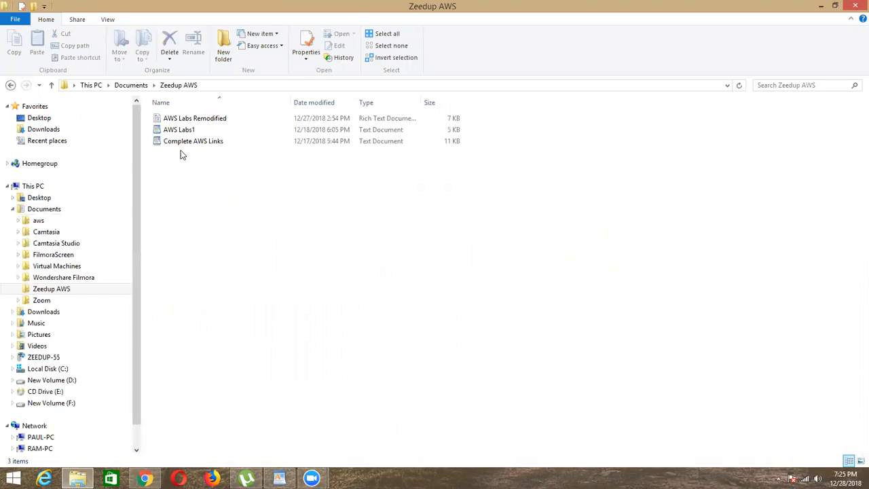
pyautogui.click(193, 118)
pyautogui.press('Return')
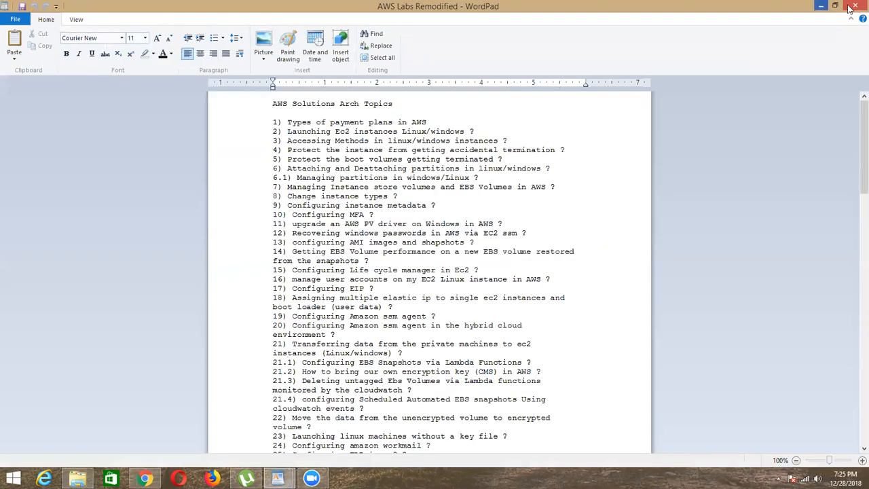
# Step: Highlight topics 31 to 34 in the lab list, from CloudWatch state notifications through pinging two EC2 instances
pyautogui.click(837, 5)
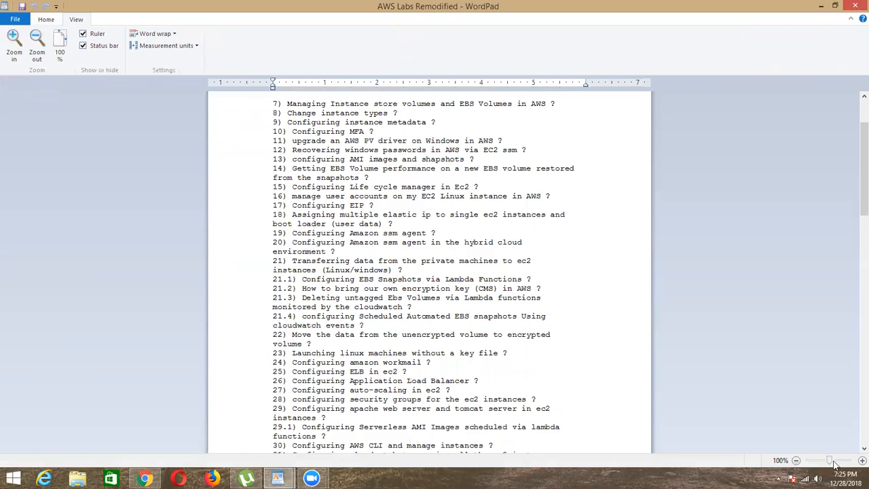
pyautogui.click(834, 462)
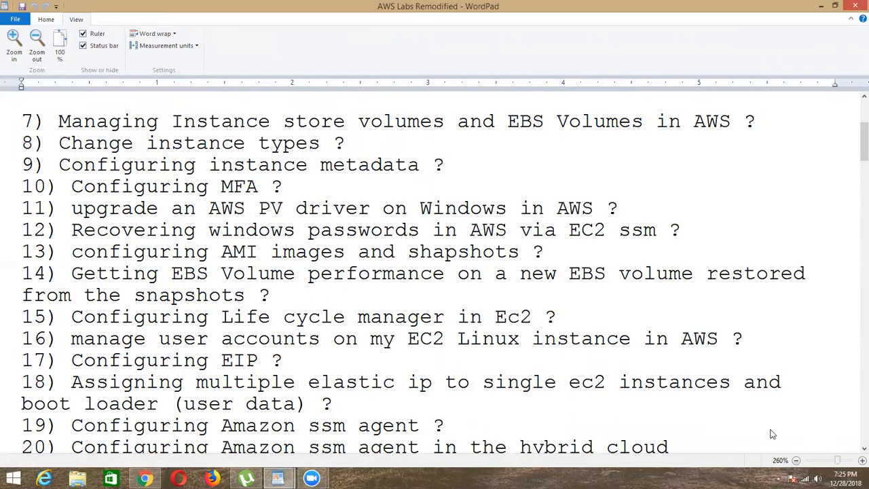
pyautogui.moveTo(839, 460); pyautogui.dragTo(825, 460)
pyautogui.scroll(5, 531, 392)
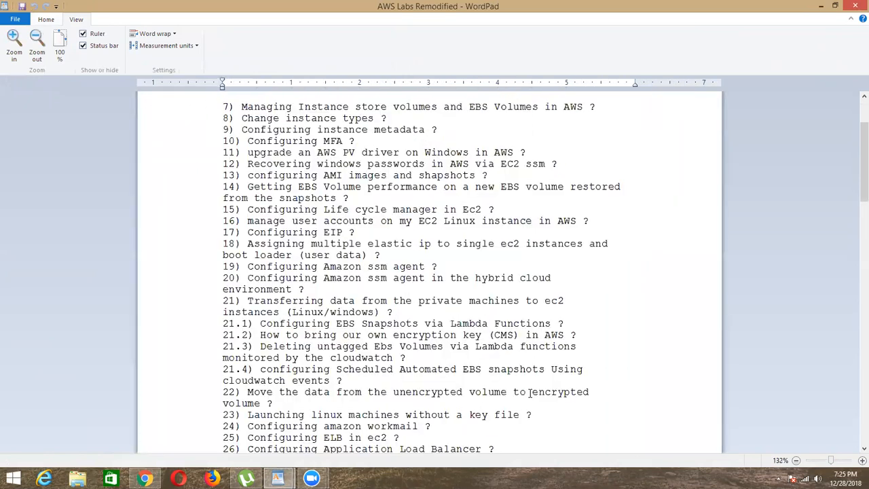
pyautogui.scroll(-3, 565, 346)
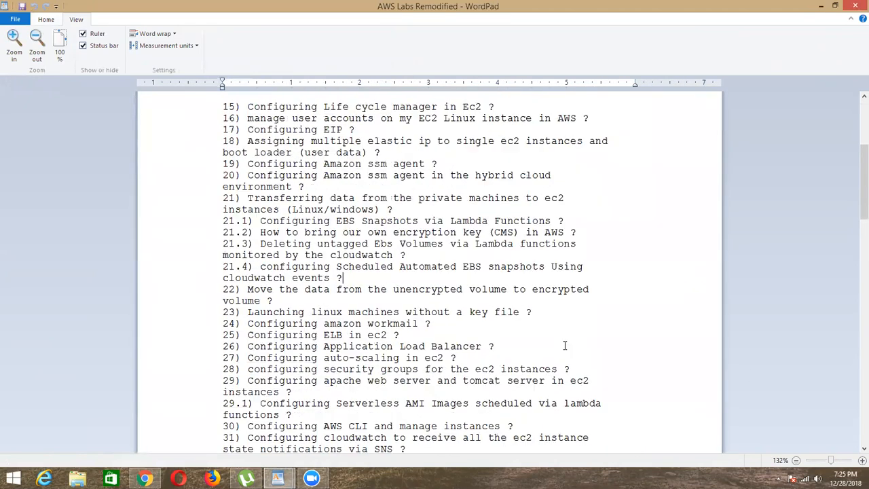
pyautogui.scroll(-5, 564, 346)
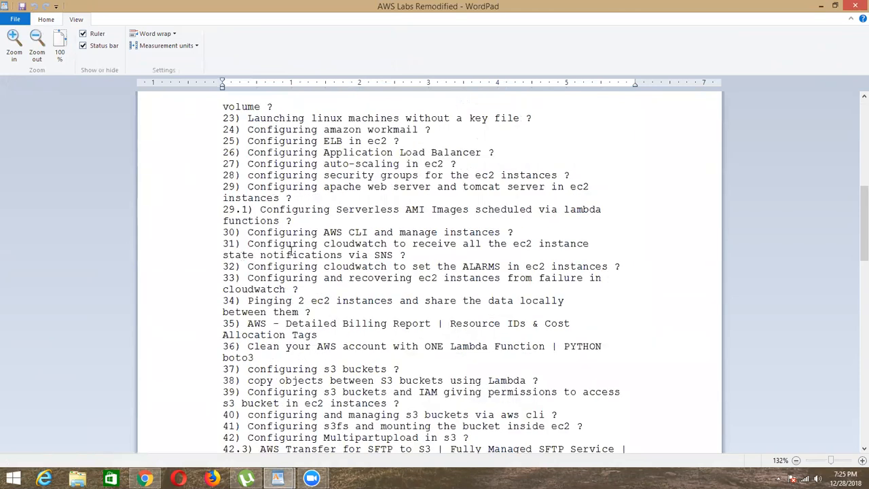
pyautogui.click(217, 249)
pyautogui.moveTo(384, 255); pyautogui.dragTo(585, 314)
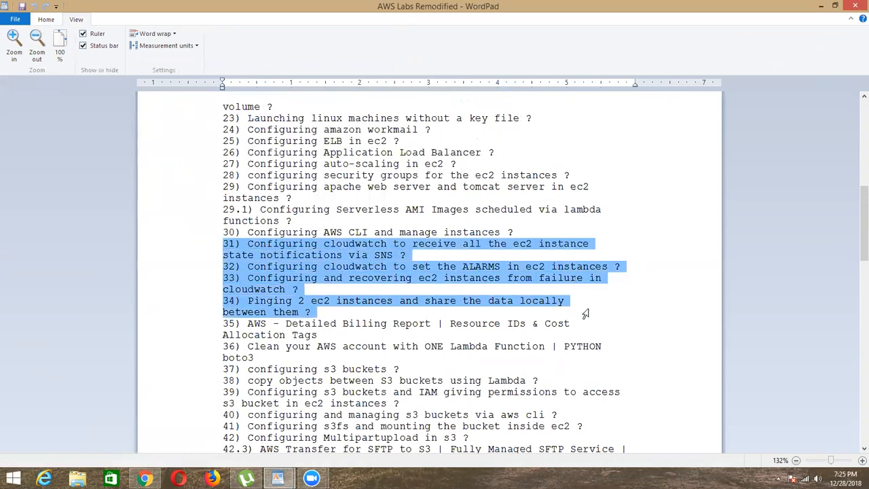
# Step: Switch back to Chrome and sign in to AWS as root user with the account email and password
pyautogui.click(821, 6)
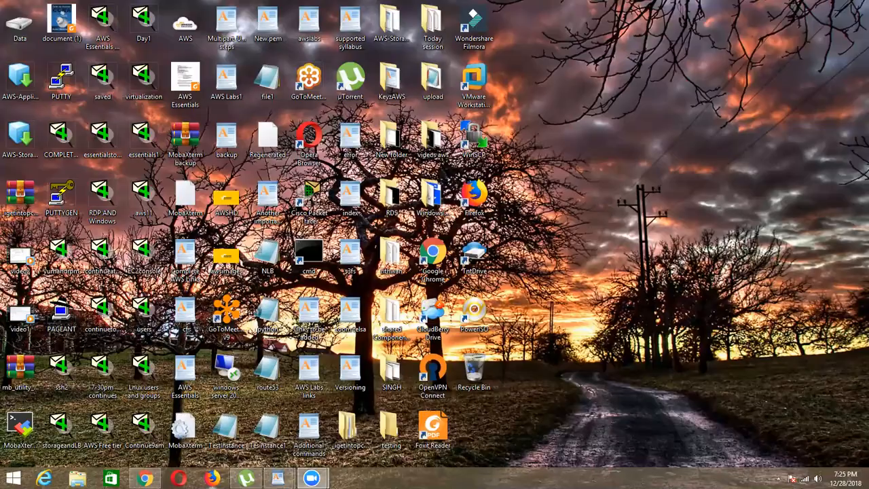
pyautogui.click(145, 479)
pyautogui.click(252, 186)
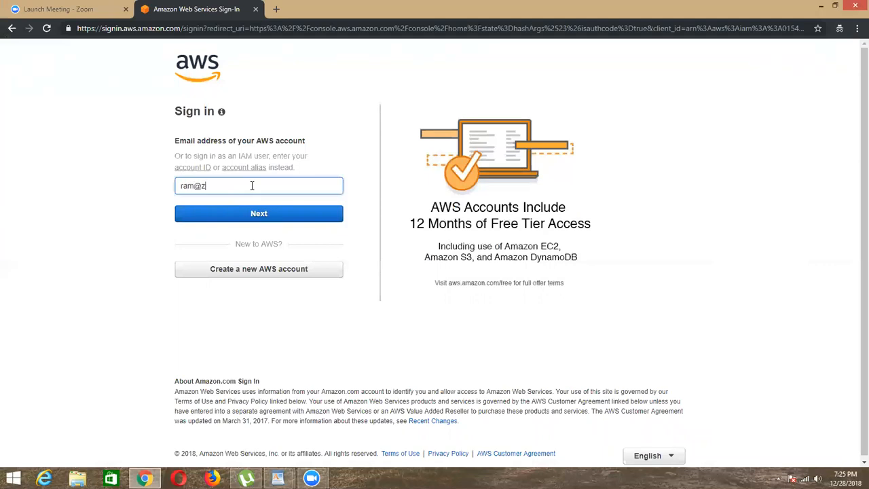
pyautogui.press('Return')
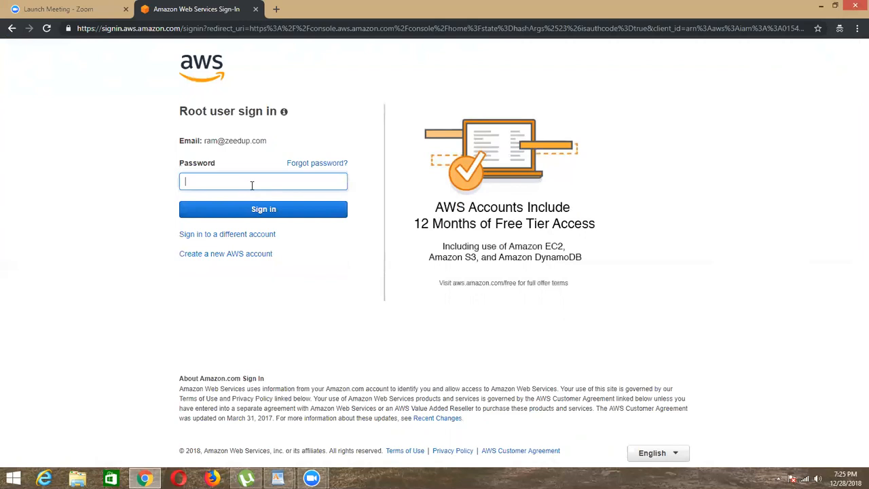
pyautogui.write('*********')
pyautogui.press('Return')
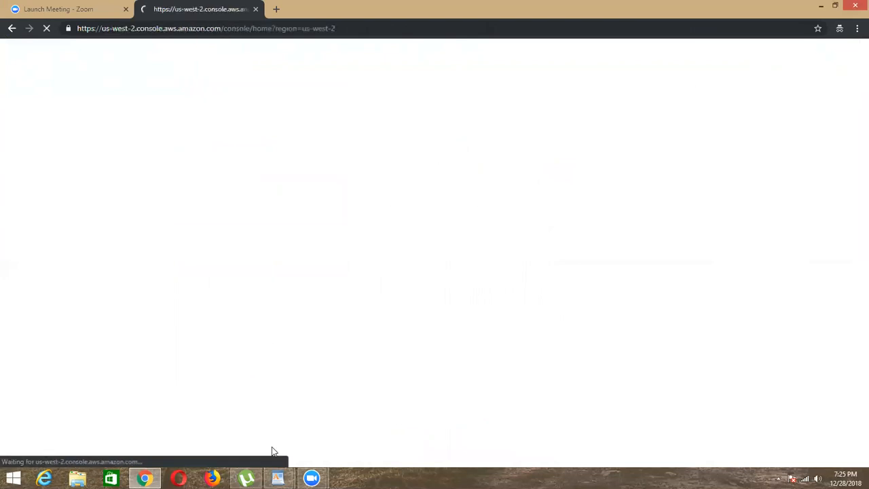
# Step: Return to the AWS Labs Remodified document in WordPad and highlight topic 30 on configuring AWS CLI and managing instances
pyautogui.moveTo(278, 479)
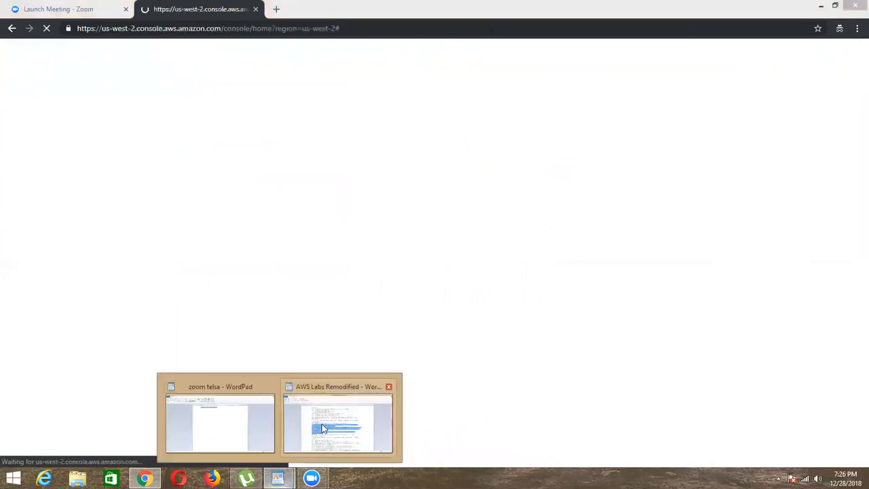
pyautogui.click(323, 428)
pyautogui.click(250, 234)
pyautogui.moveTo(247, 232); pyautogui.dragTo(502, 233)
pyautogui.click(503, 233)
pyautogui.moveTo(401, 232); pyautogui.dragTo(523, 234)
pyautogui.click(536, 236)
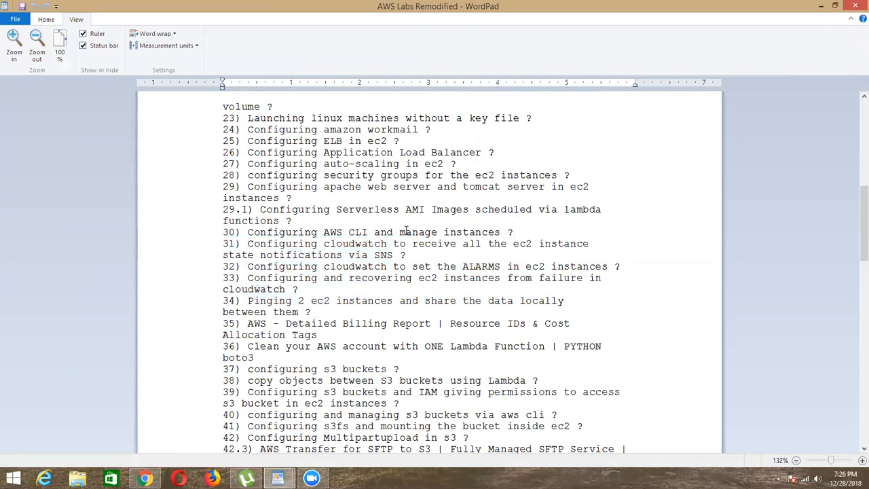
pyautogui.moveTo(398, 232); pyautogui.dragTo(497, 232)
pyautogui.click(495, 233)
pyautogui.moveTo(400, 233); pyautogui.dragTo(519, 233)
pyautogui.click(516, 234)
pyautogui.moveTo(249, 232); pyautogui.dragTo(518, 234)
pyautogui.click(516, 234)
pyautogui.moveTo(249, 232); pyautogui.dragTo(489, 227)
pyautogui.click(487, 226)
pyautogui.moveTo(248, 232); pyautogui.dragTo(508, 232)
pyautogui.click(500, 232)
pyautogui.moveTo(324, 233); pyautogui.dragTo(365, 235)
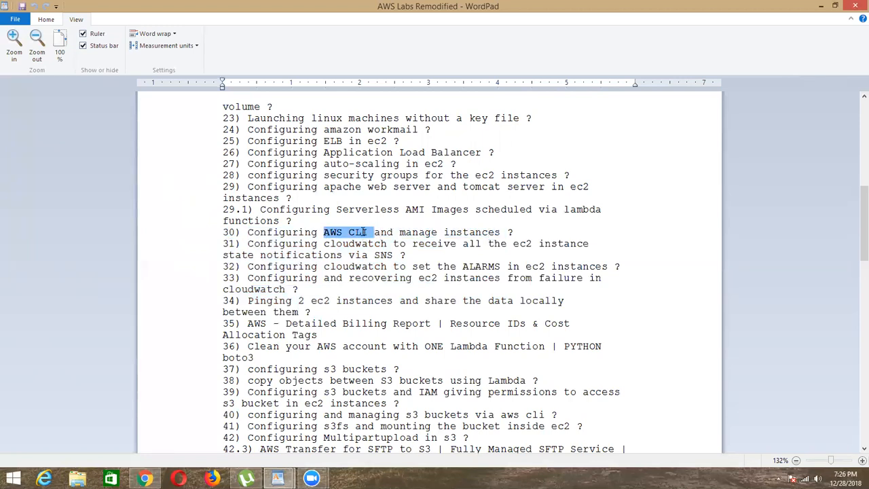
pyautogui.click(365, 232)
# Step: Highlight topics 31 and 32 on CloudWatch state notifications via SNS and alarms for EC2 instances
pyautogui.moveTo(218, 244); pyautogui.dragTo(451, 255)
pyautogui.click(451, 255)
pyautogui.moveTo(229, 243); pyautogui.dragTo(406, 256)
pyautogui.click(401, 255)
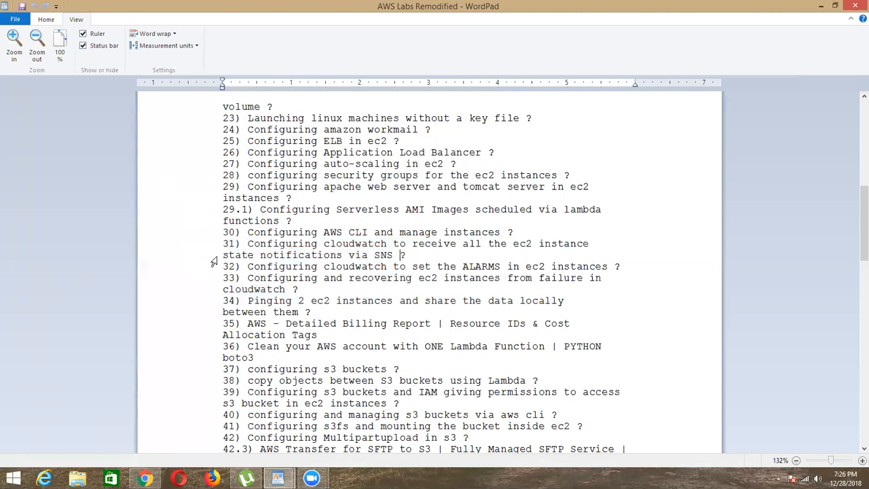
pyautogui.moveTo(219, 260); pyautogui.dragTo(394, 266)
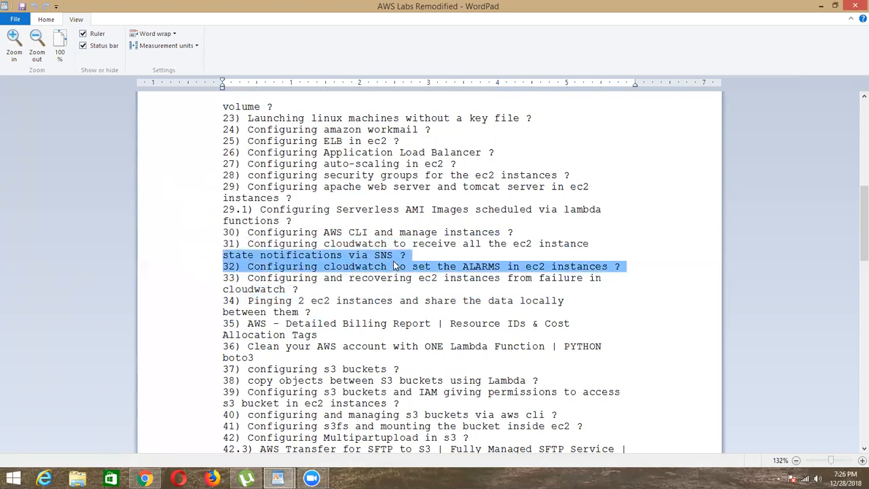
pyautogui.click(393, 266)
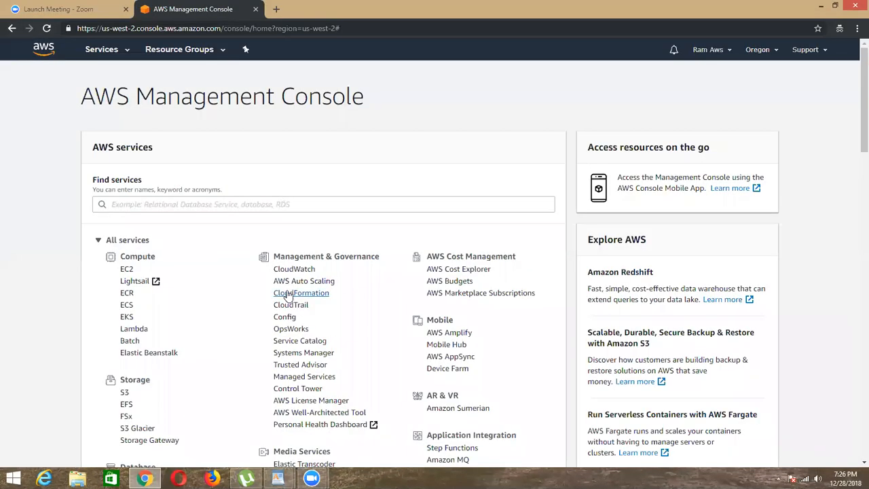
# Step: Switch to the AWS Management Console in Chrome and open the EC2 service's list of EBS volumes
pyautogui.scroll(-3, 282, 272)
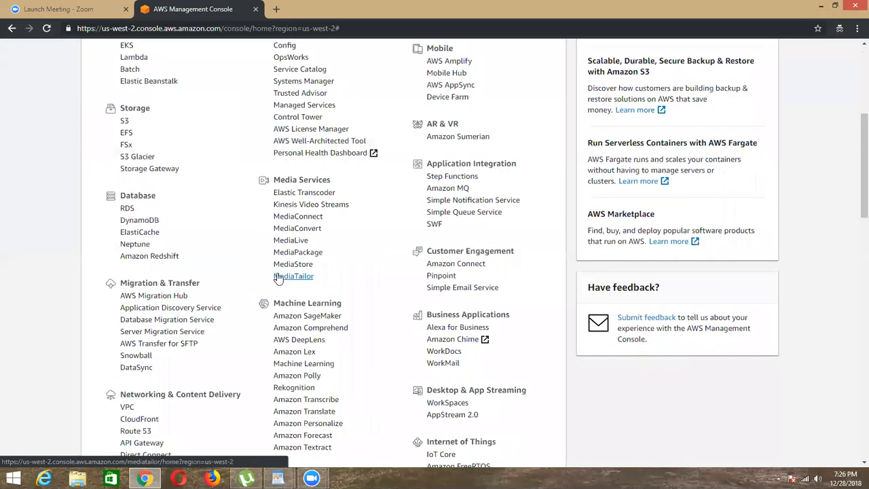
pyautogui.scroll(-7, 279, 279)
pyautogui.scroll(9, 278, 279)
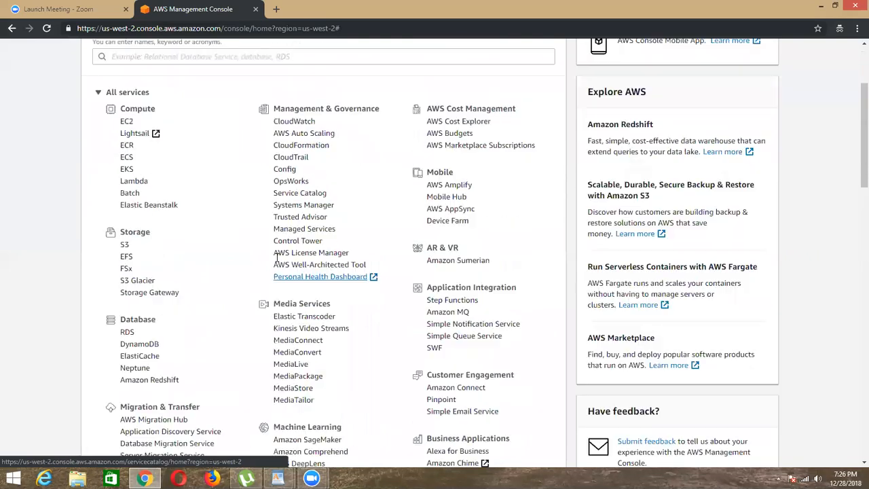
pyautogui.scroll(2, 277, 258)
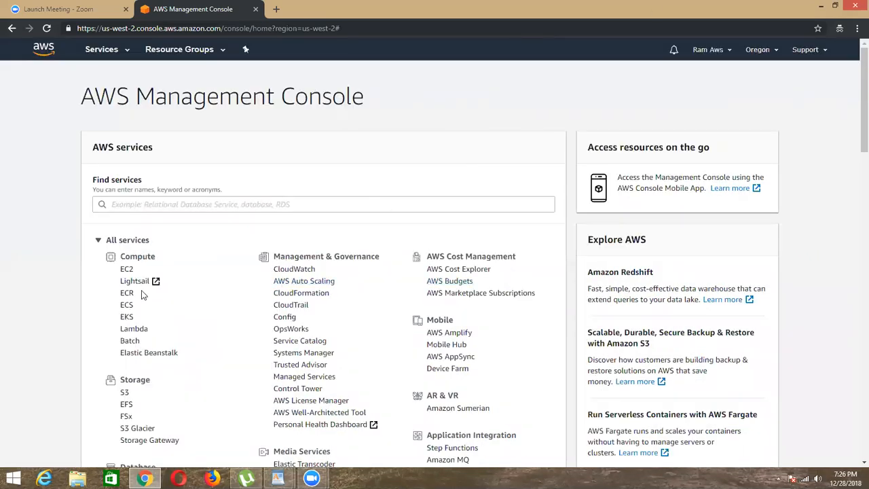
pyautogui.click(127, 270)
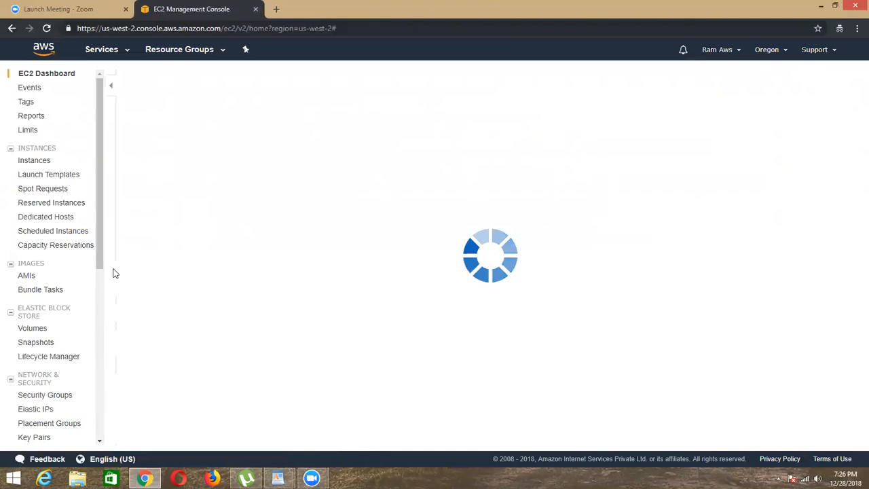
pyautogui.click(188, 140)
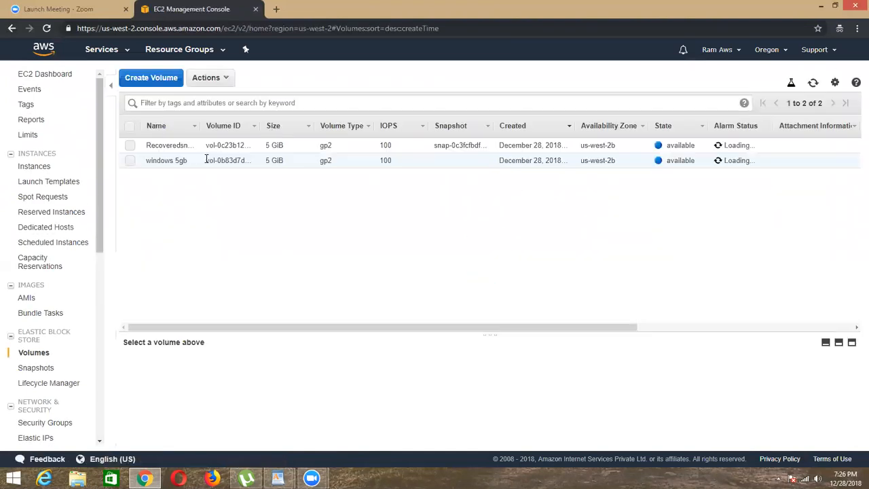
# Step: Delete both EBS volumes, Recoveredsnap and windows 5gb, and refresh the volume list
pyautogui.click(130, 127)
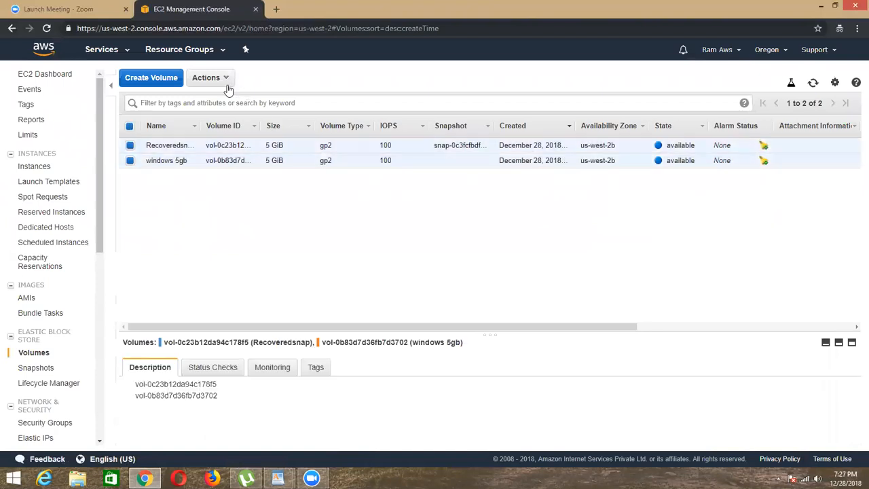
pyautogui.click(210, 78)
pyautogui.click(223, 120)
pyautogui.click(529, 296)
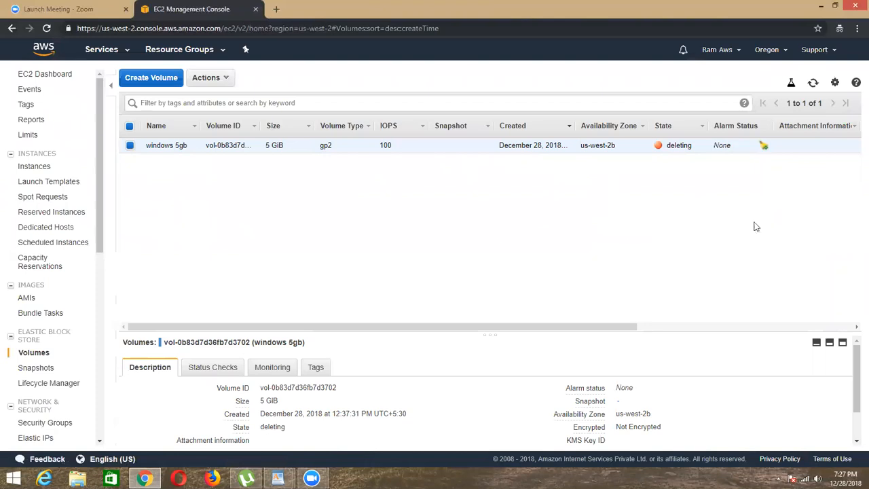
pyautogui.click(813, 82)
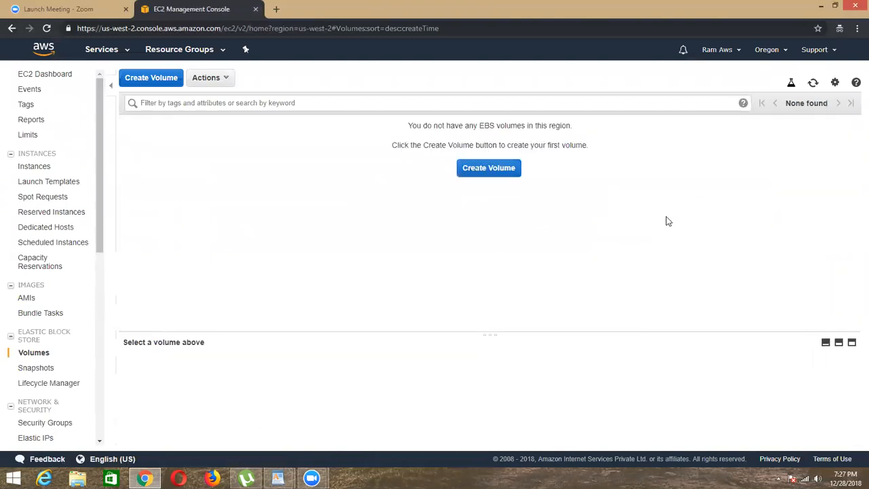
# Step: Start launching a new EC2 instance of type t2.micro and accept the default instance details
pyautogui.click(31, 167)
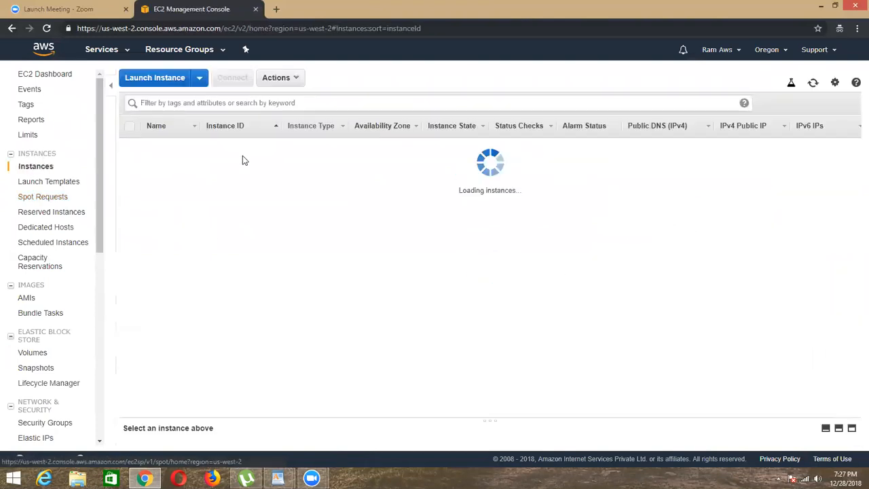
pyautogui.click(486, 192)
pyautogui.click(800, 270)
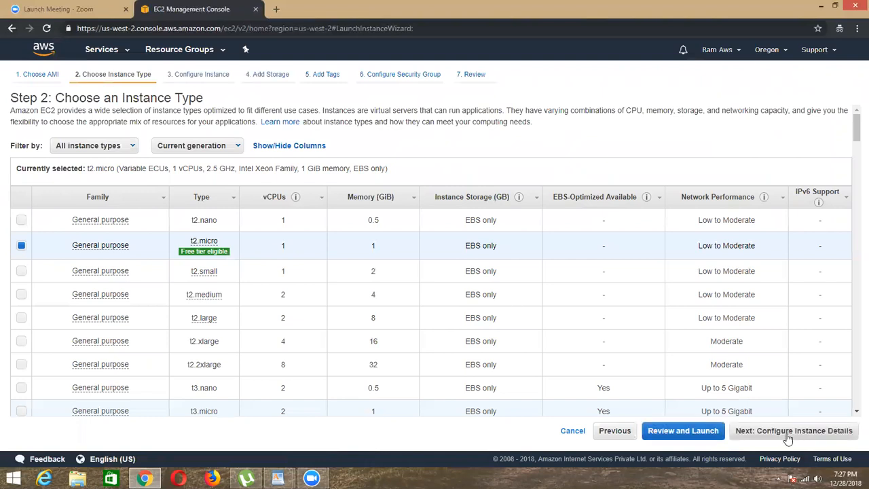
pyautogui.click(807, 436)
pyautogui.click(808, 438)
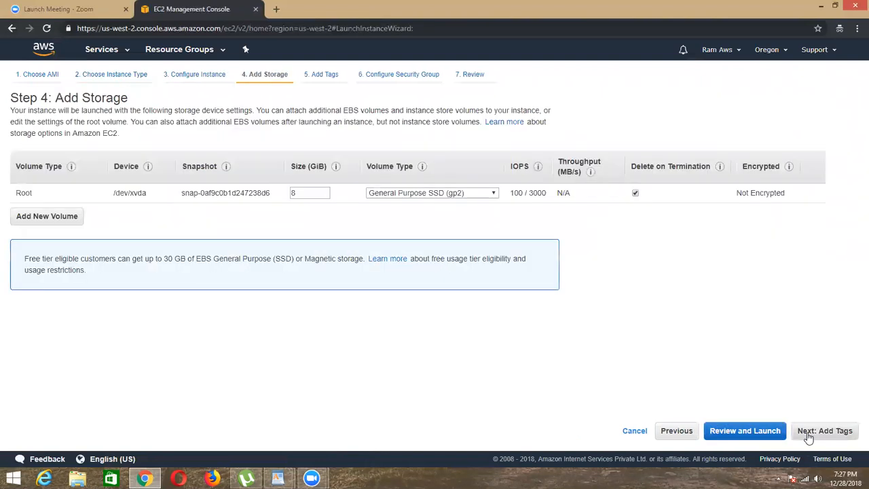
# Step: Keep the default 8 GiB root volume and add a Name tag with the value AmiLinux
pyautogui.click(808, 438)
pyautogui.click(387, 205)
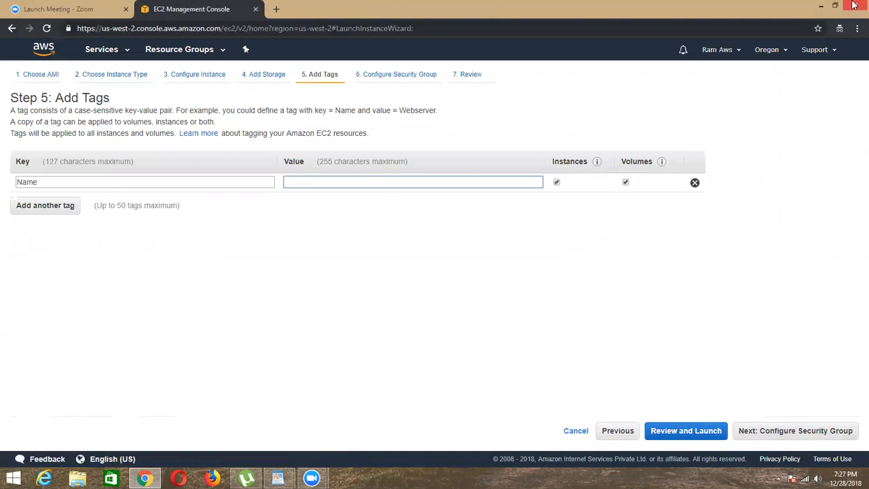
pyautogui.write('A')
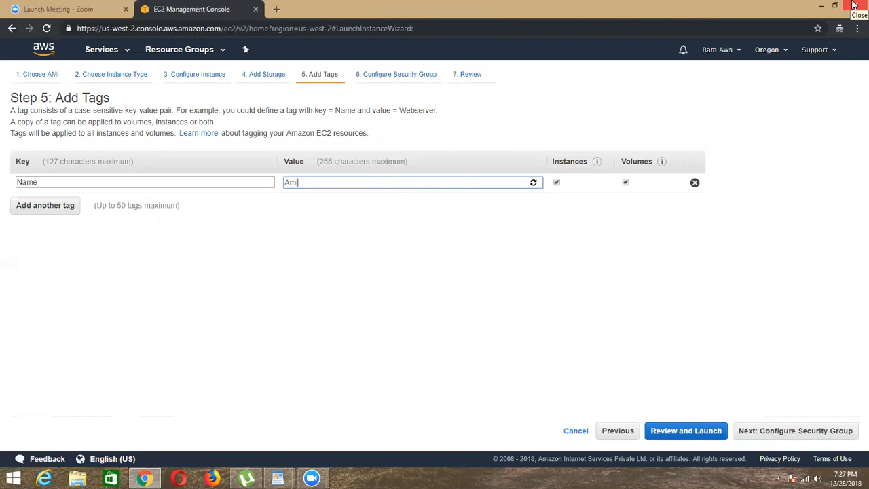
pyautogui.write('miLinux')
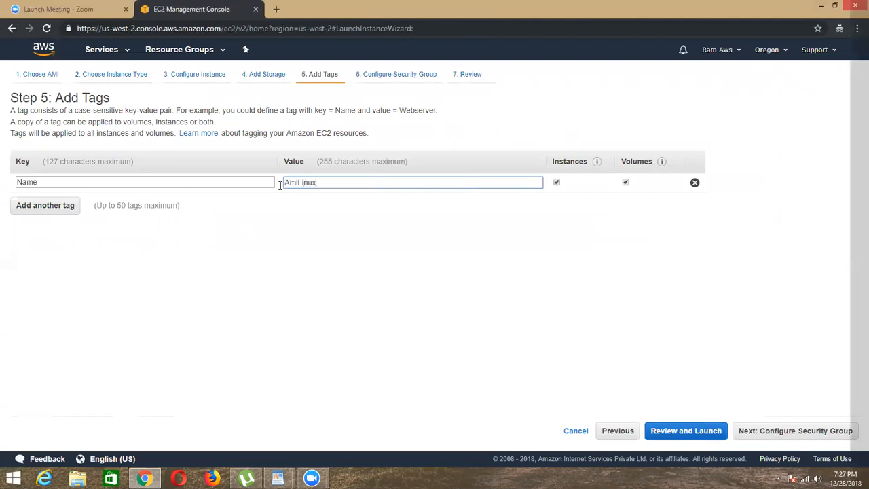
pyautogui.click(241, 154)
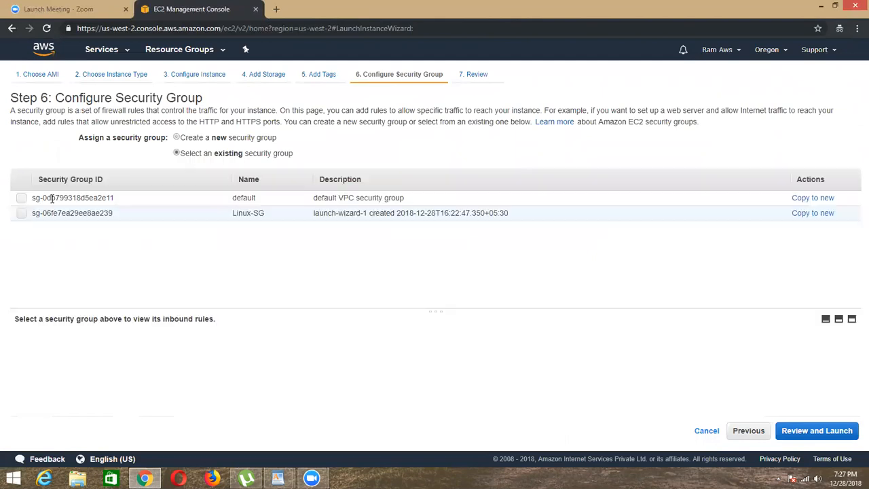
pyautogui.click(22, 213)
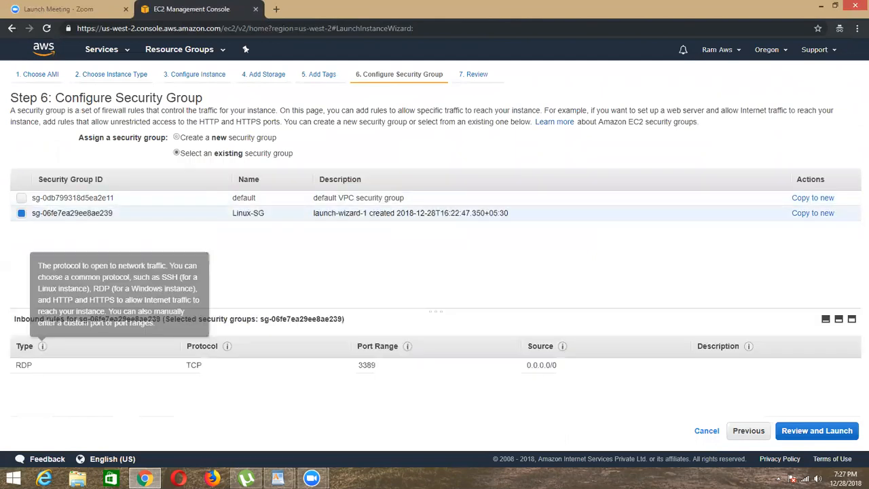
pyautogui.click(22, 216)
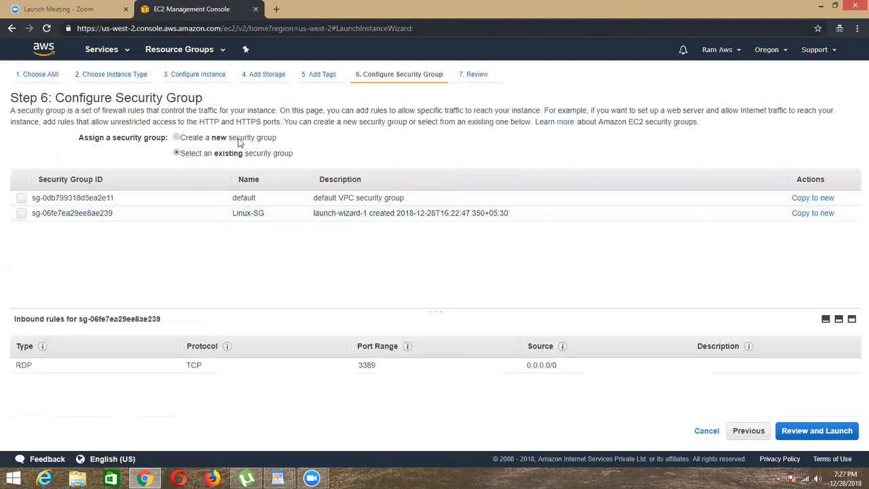
# Step: Assign a new security group named Linux-SG with the default SSH rule and proceed to the launch review
pyautogui.click(239, 140)
pyautogui.tripleClick(223, 176)
pyautogui.press('BackSpace')
pyautogui.write('L')
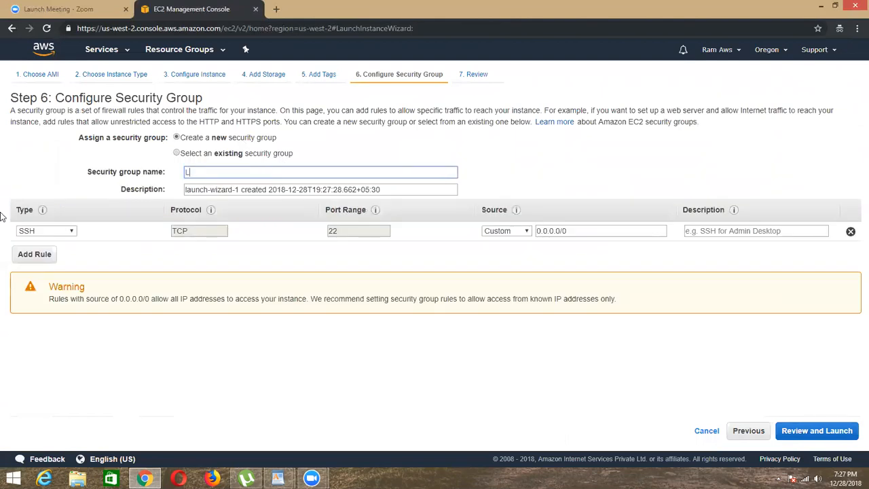
pyautogui.write('inux-SG')
pyautogui.click(814, 434)
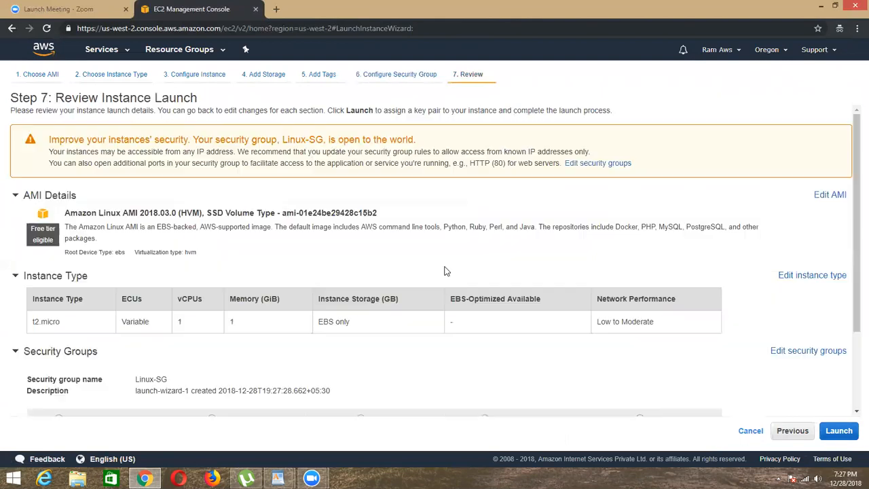
# Step: Try to launch the instance with the existing key pair FileGatewayStorage
pyautogui.click(840, 431)
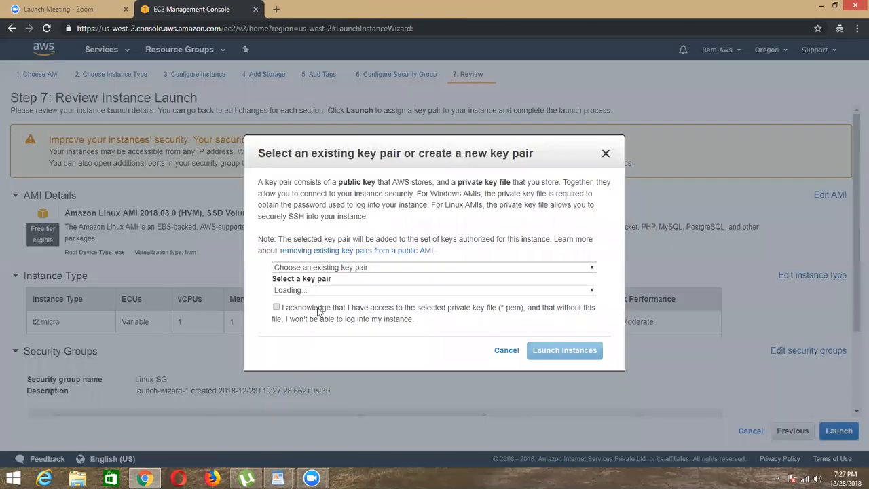
pyautogui.click(311, 292)
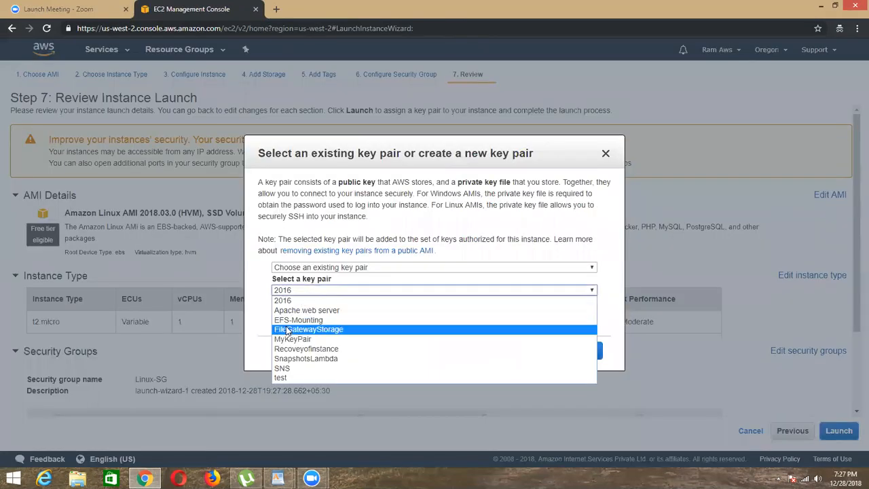
pyautogui.click(286, 330)
pyautogui.click(565, 351)
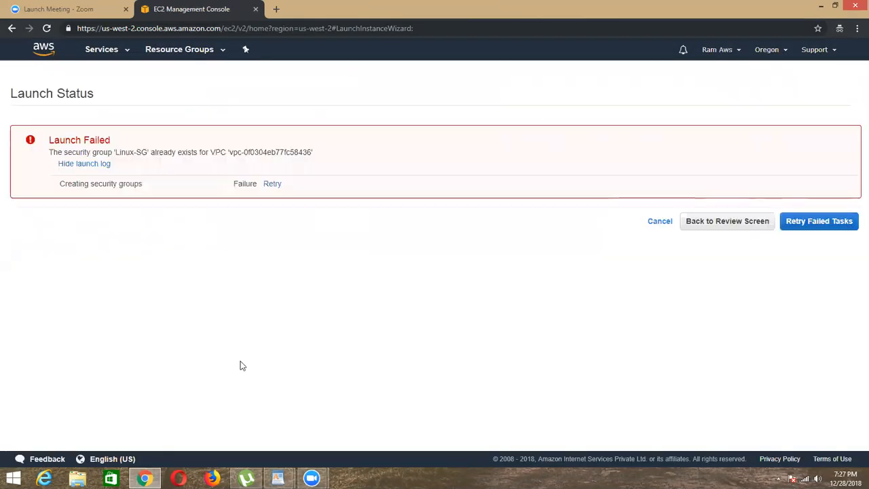
# Step: Return to the security group settings, rename the new group to Linuxinstance-SG and review the launch again
pyautogui.click(693, 228)
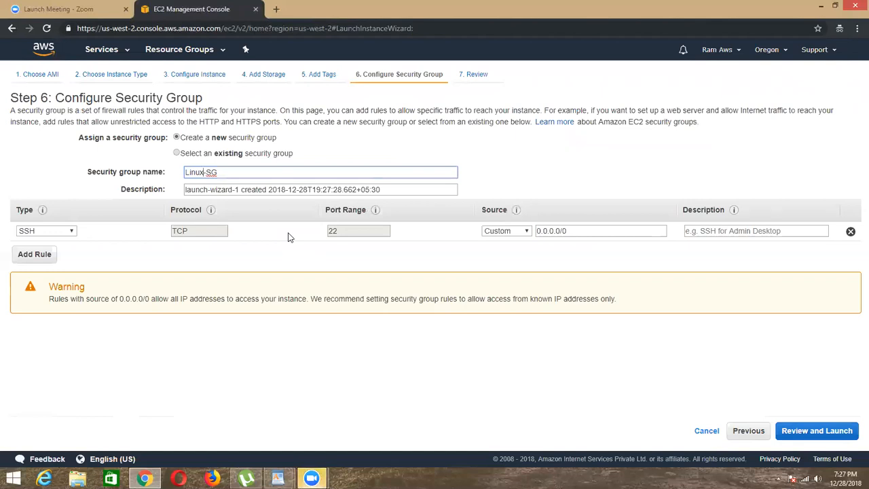
pyautogui.write('instance')
pyautogui.click(819, 432)
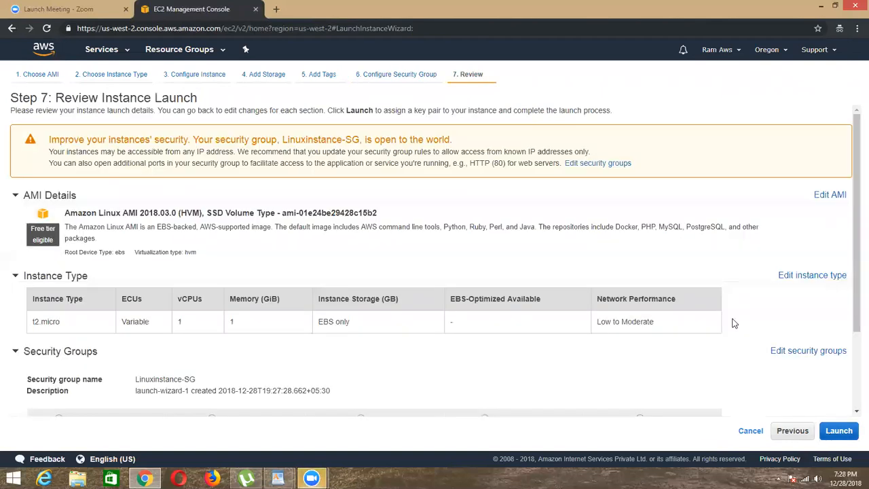
pyautogui.click(788, 435)
pyautogui.click(194, 154)
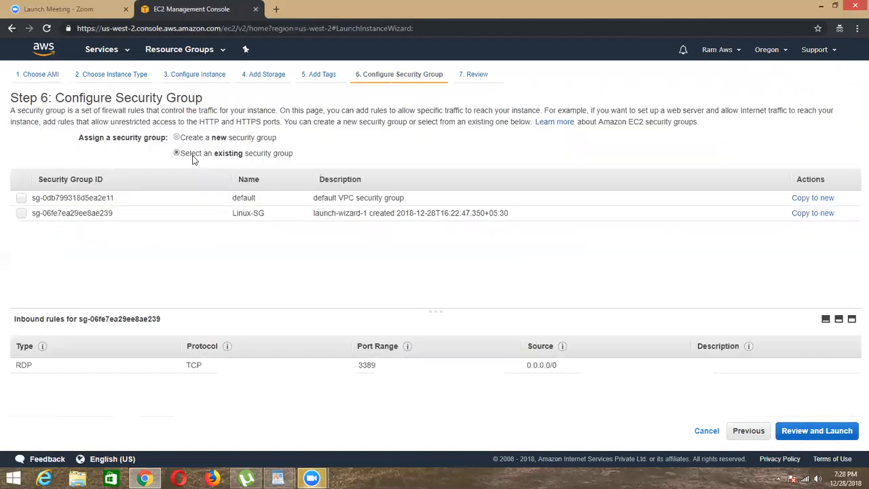
pyautogui.click(21, 214)
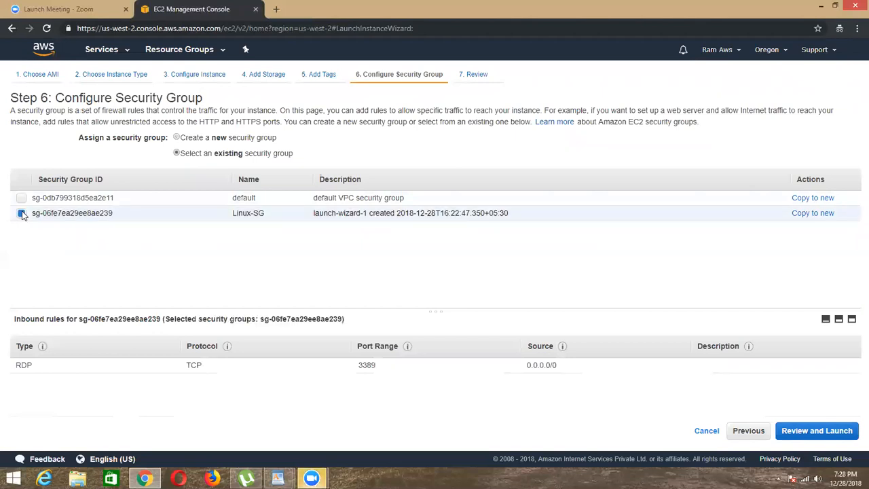
pyautogui.click(203, 137)
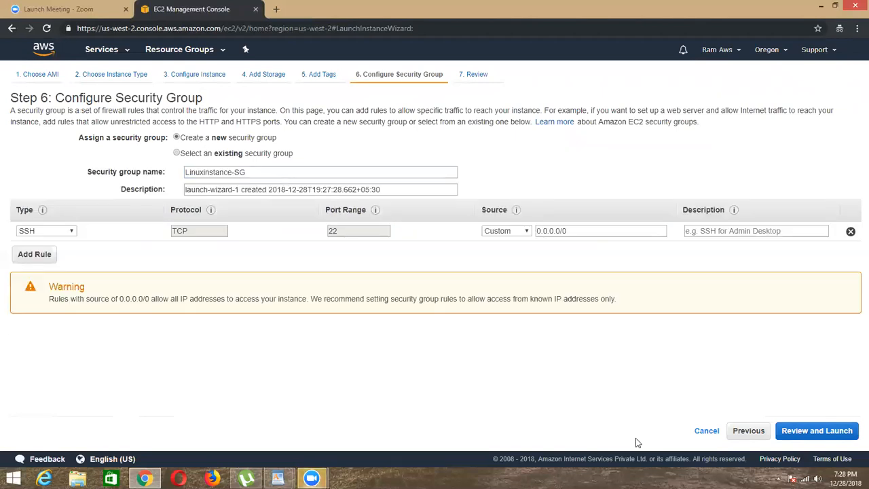
pyautogui.click(808, 435)
# Step: Launch the instance with the existing key pair FileGatewayStorage, acknowledging access to its private key file, and show the instances list
pyautogui.click(840, 431)
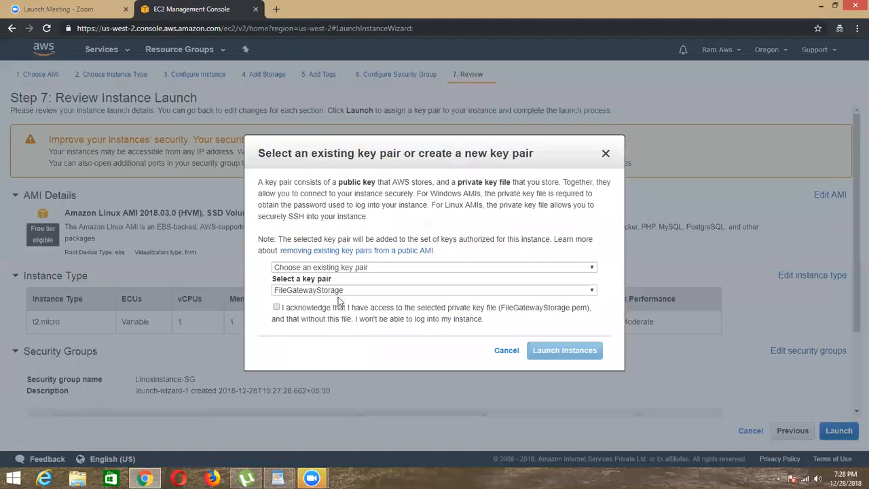
pyautogui.click(310, 290)
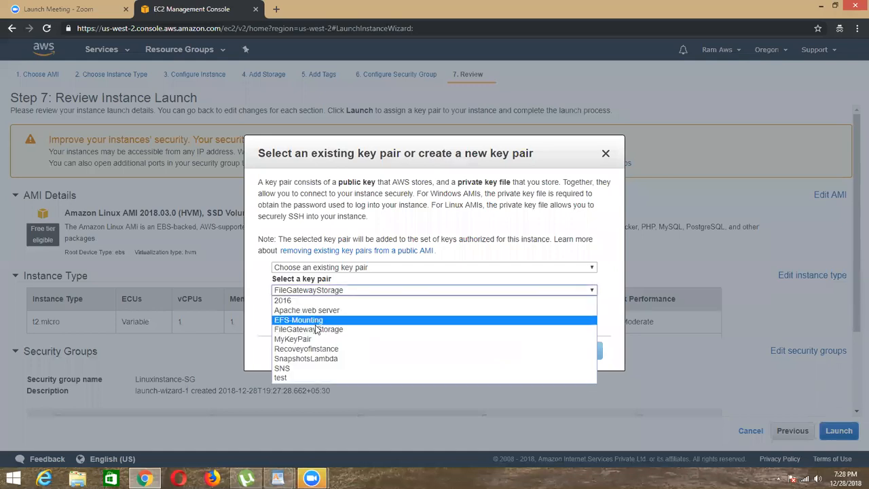
pyautogui.click(309, 328)
pyautogui.click(305, 307)
pyautogui.click(556, 356)
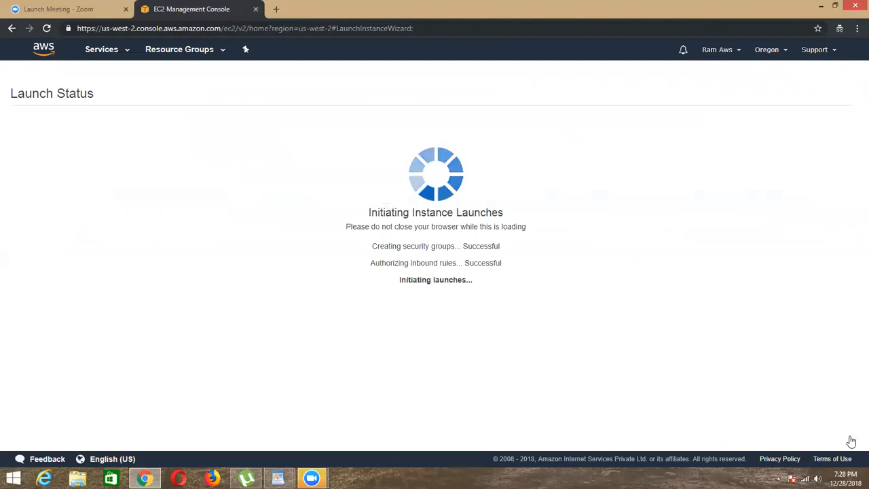
pyautogui.click(825, 432)
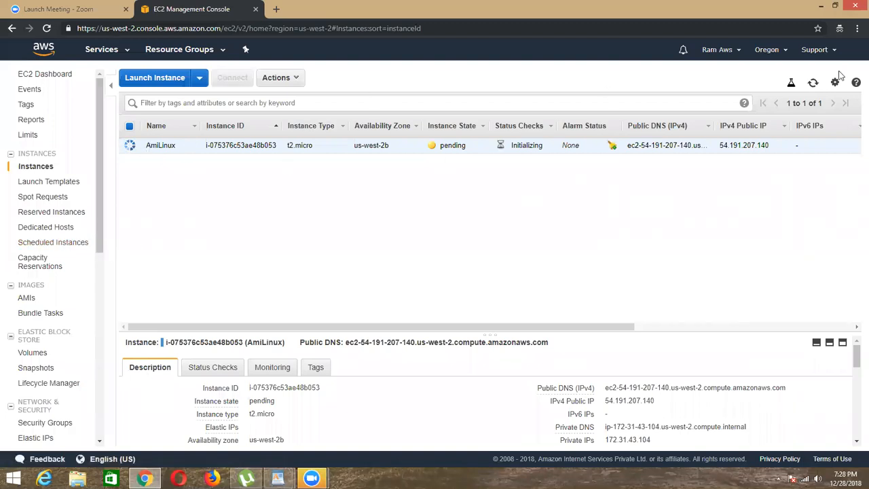
# Step: Refresh the instances list repeatedly to check the instance state of AmiLinux
pyautogui.click(813, 83)
pyautogui.click(813, 83)
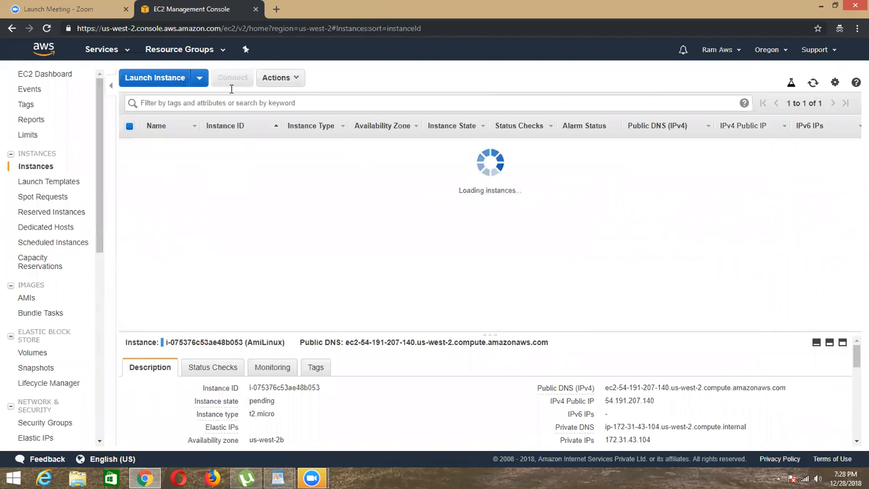
pyautogui.click(288, 80)
pyautogui.moveTo(292, 152)
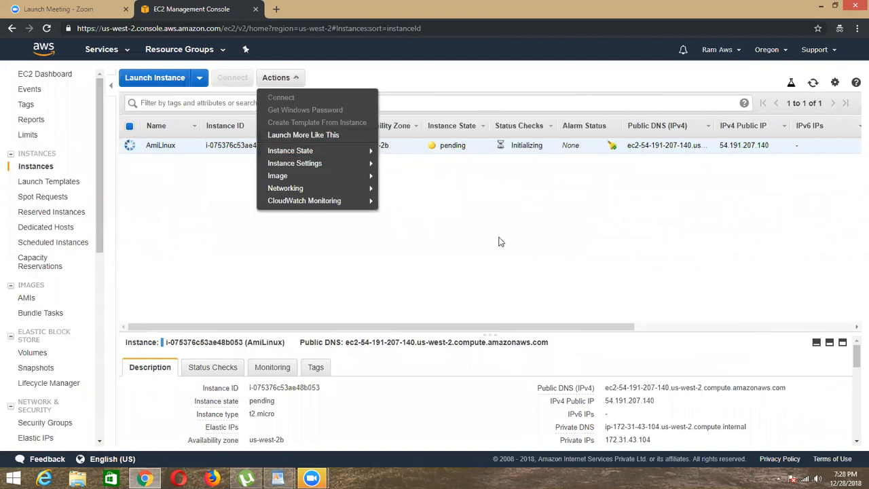
pyautogui.click(388, 214)
pyautogui.doubleClick(452, 145)
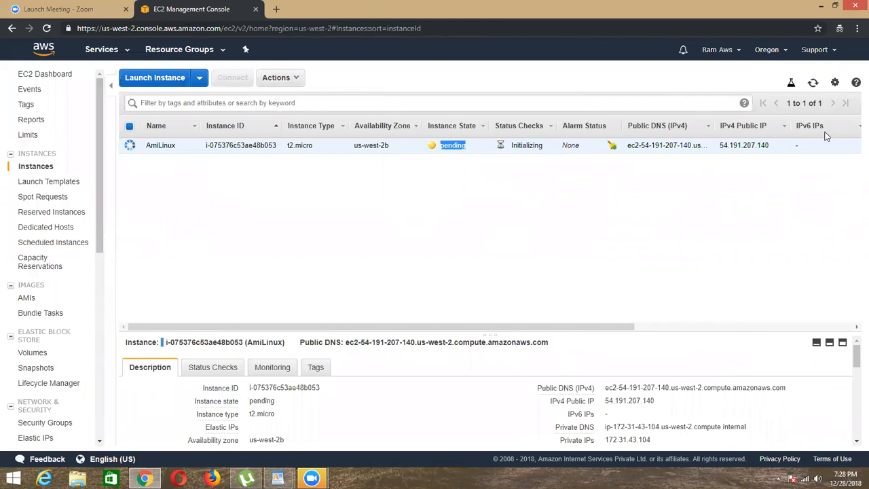
pyautogui.click(814, 83)
pyautogui.click(817, 83)
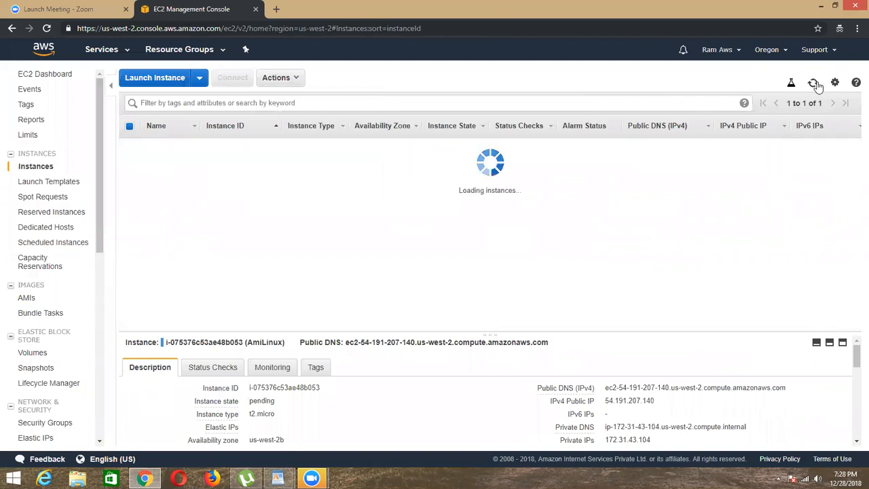
pyautogui.click(817, 83)
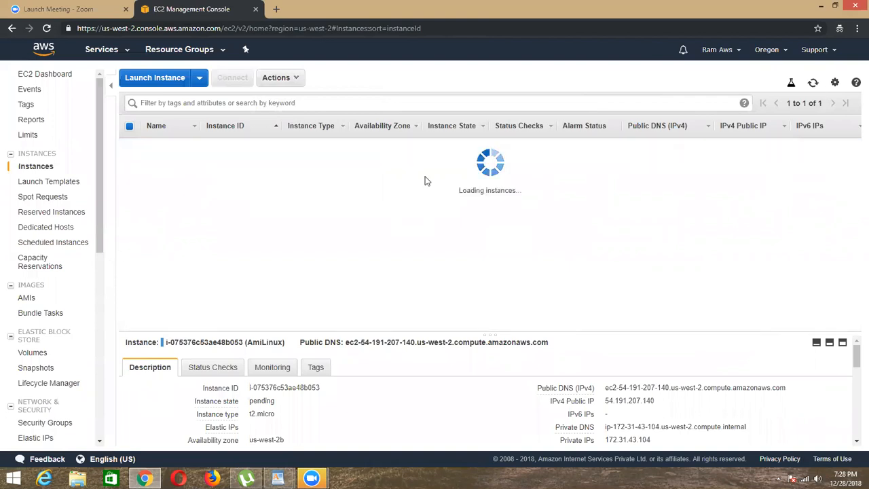
pyautogui.click(814, 83)
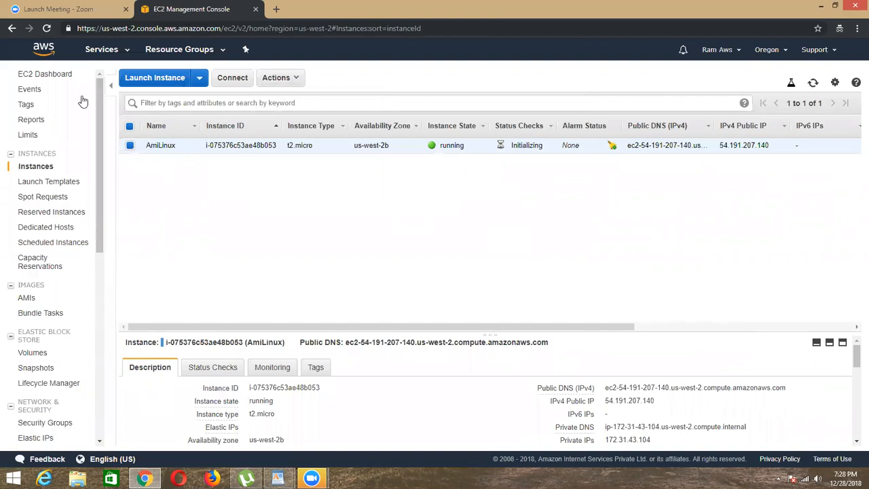
# Step: Open a second EC2 console tab and go to the Simple Notification Service from there
pyautogui.rightClick(100, 48)
pyautogui.click(136, 59)
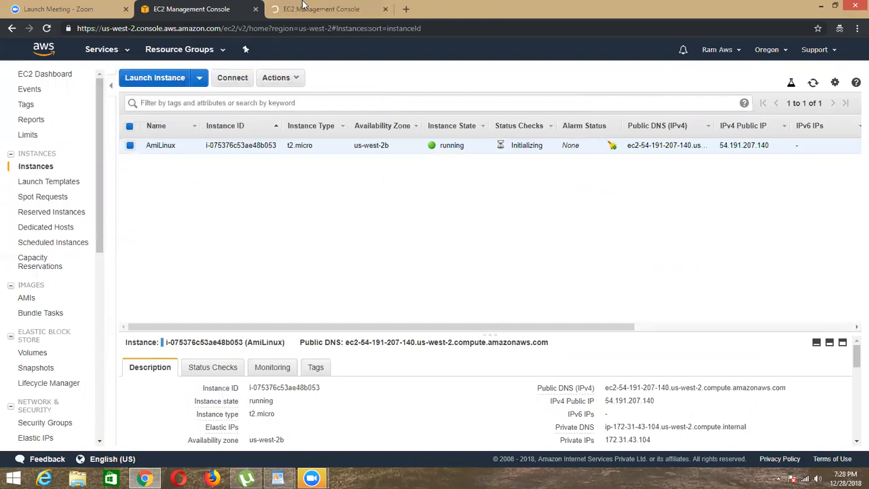
pyautogui.hotkey('ctrl', 'Tab')
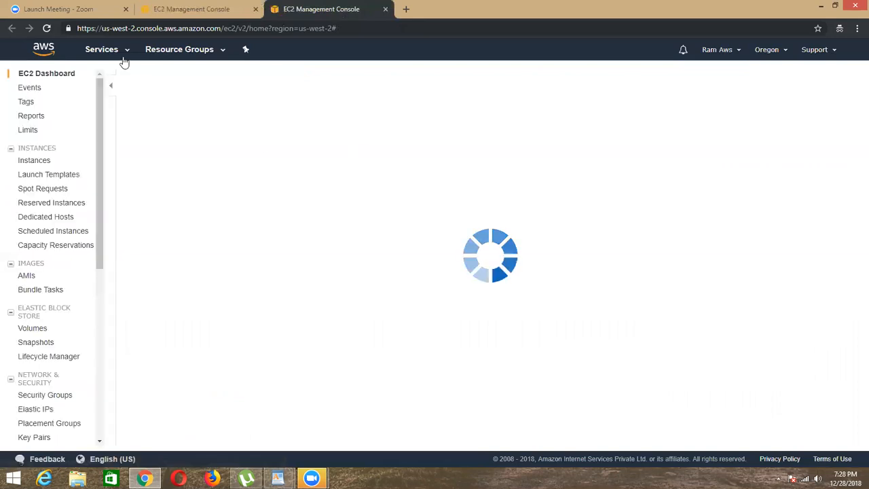
pyautogui.scroll(-4, 563, 354)
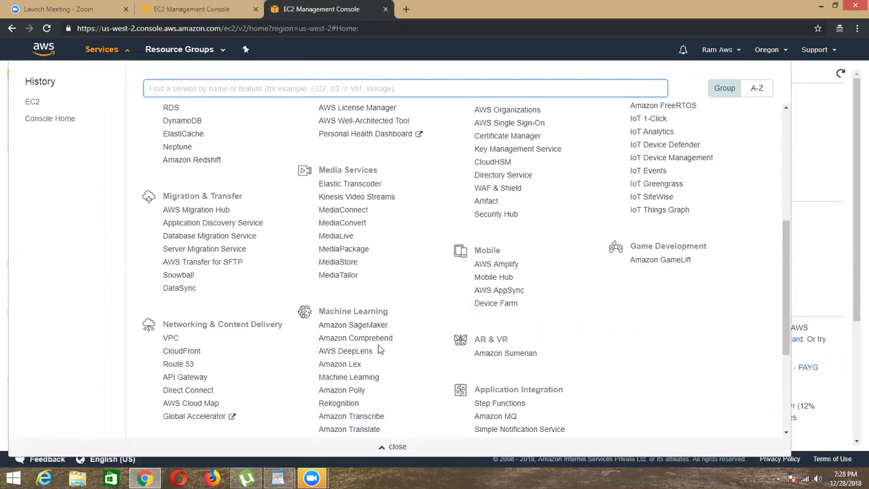
pyautogui.scroll(-3, 488, 249)
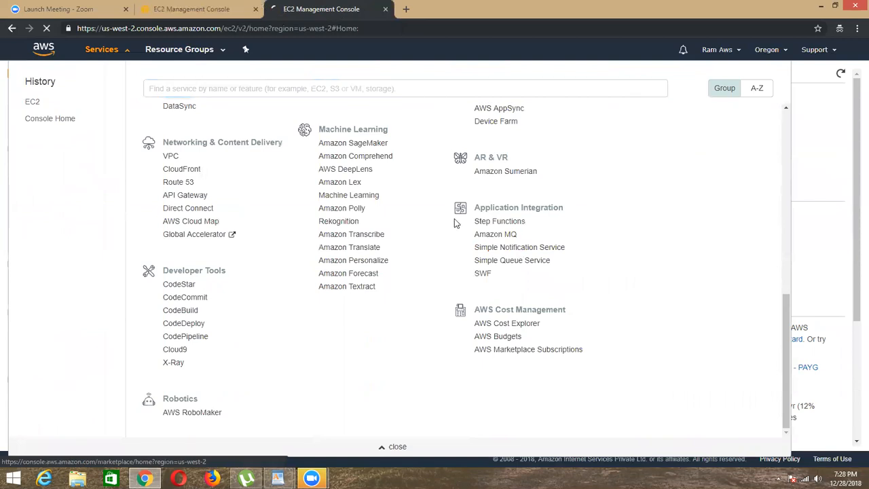
pyautogui.click(519, 248)
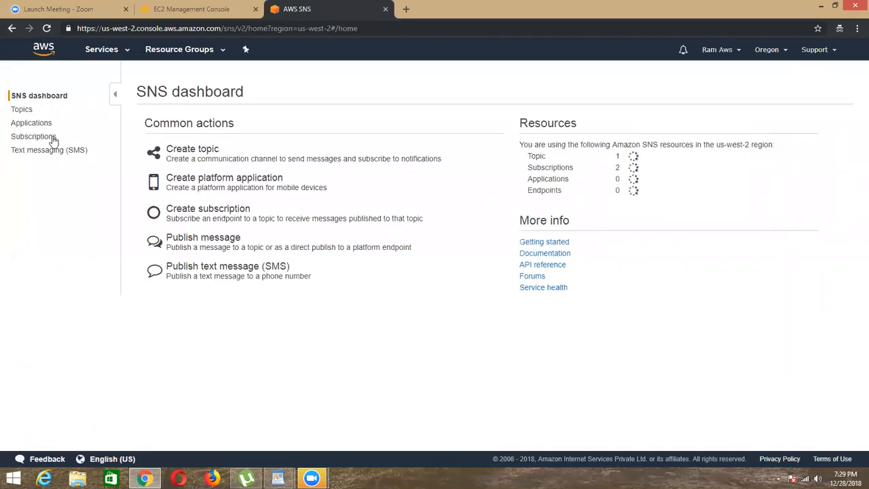
# Step: Delete the Auto-scaling topic from the SNS topics
pyautogui.click(22, 109)
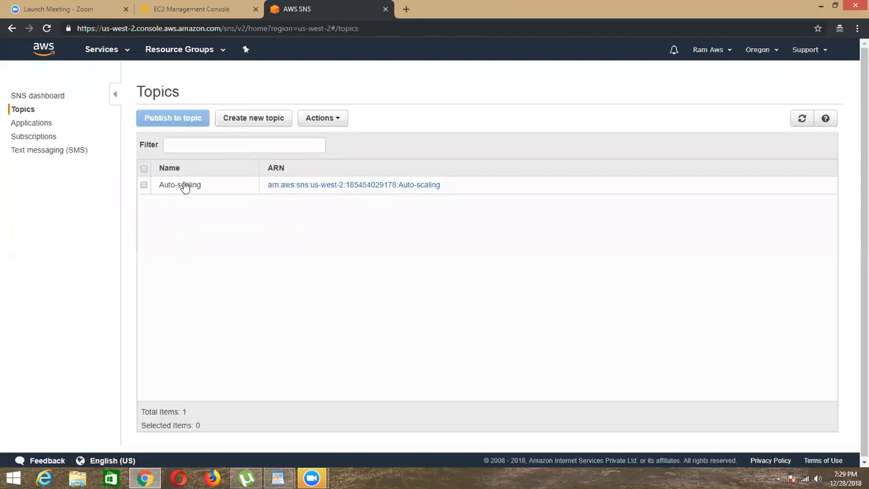
pyautogui.click(177, 184)
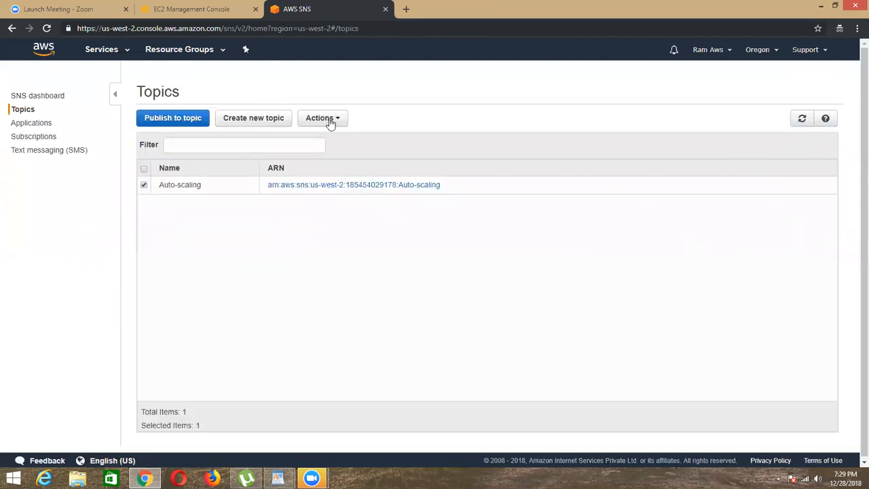
pyautogui.click(325, 120)
pyautogui.click(382, 240)
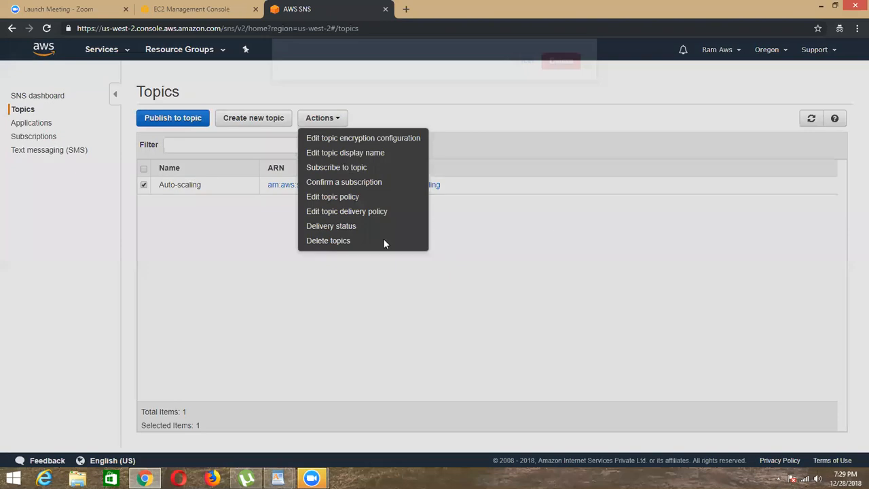
pyautogui.click(561, 209)
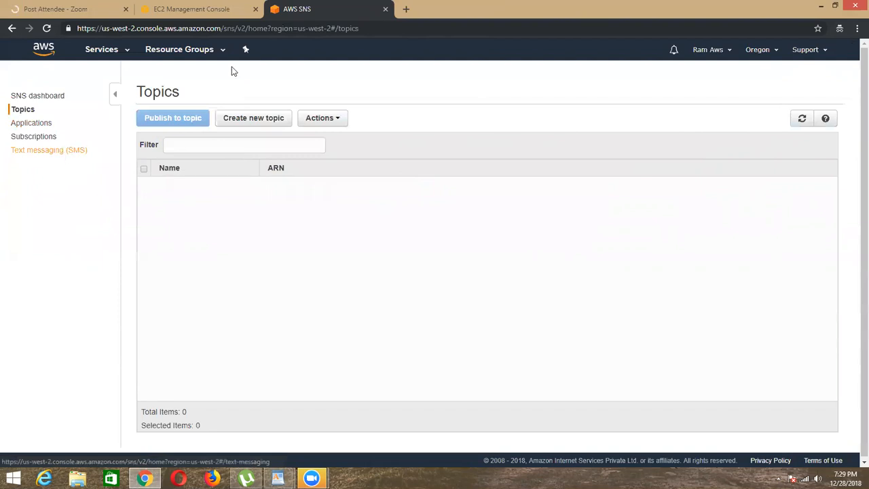
# Step: Delete the email subscription belonging to the Auto-scaling topic from the SNS subscriptions
pyautogui.click(19, 140)
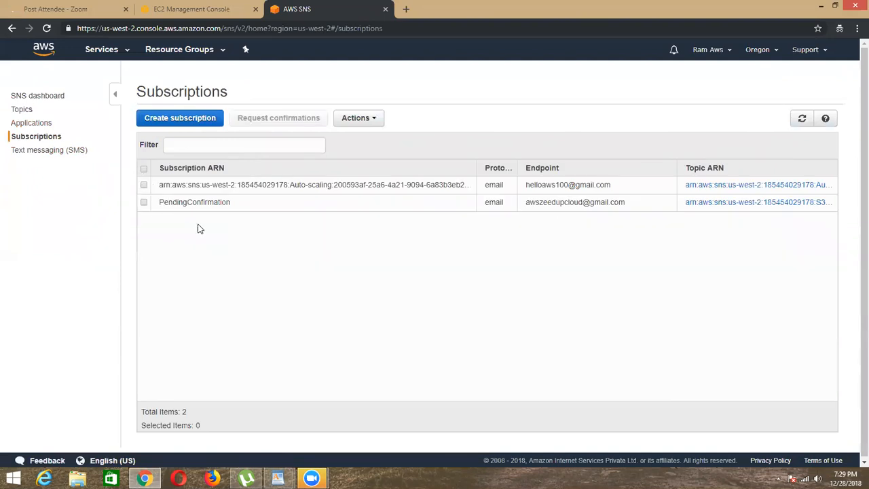
pyautogui.click(143, 185)
pyautogui.click(358, 118)
pyautogui.click(369, 182)
pyautogui.click(547, 208)
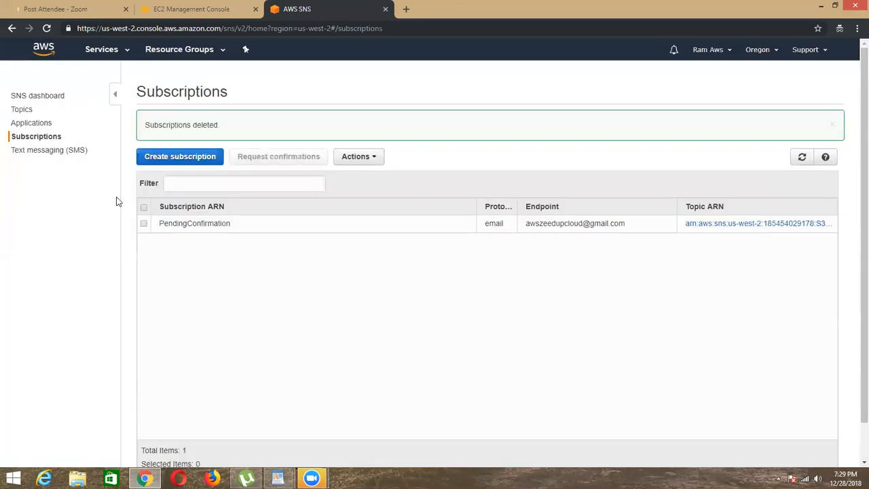
# Step: Try to delete the pending email subscription from the SNS subscriptions and dismiss the notice
pyautogui.click(144, 224)
pyautogui.click(351, 156)
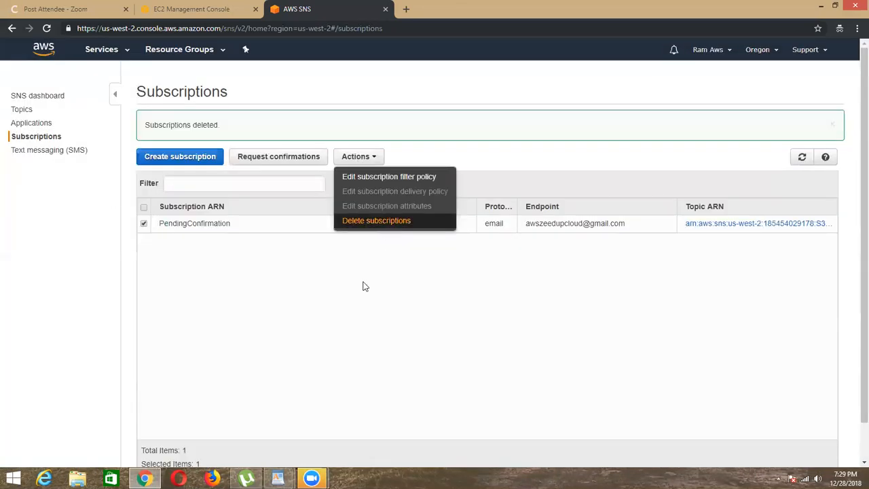
pyautogui.click(376, 221)
pyautogui.click(561, 208)
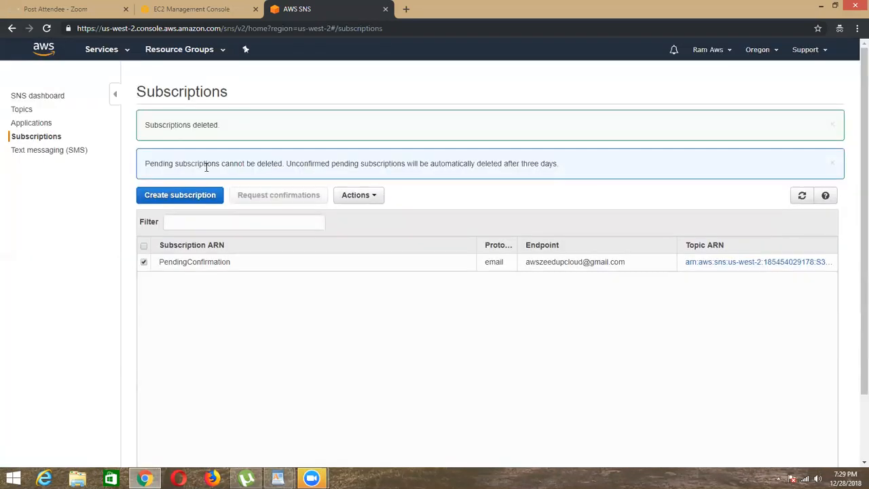
pyautogui.moveTo(243, 126); pyautogui.dragTo(614, 141)
pyautogui.click(614, 205)
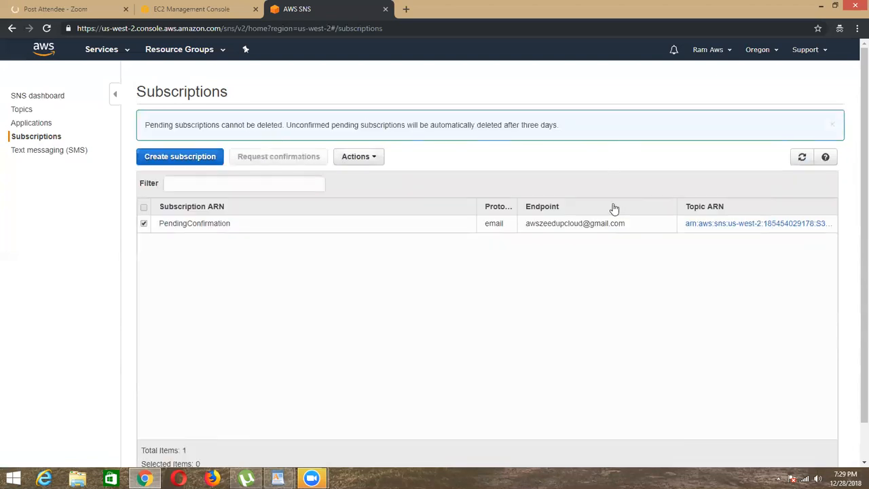
pyautogui.click(832, 125)
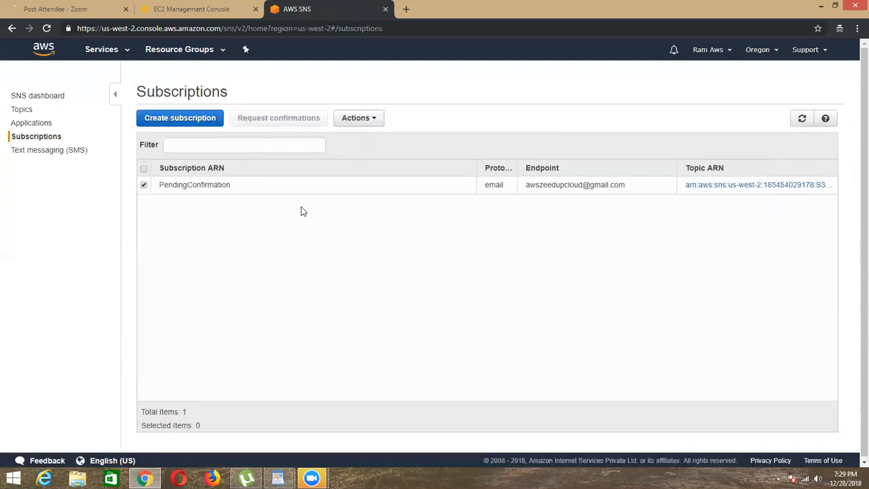
pyautogui.doubleClick(275, 188)
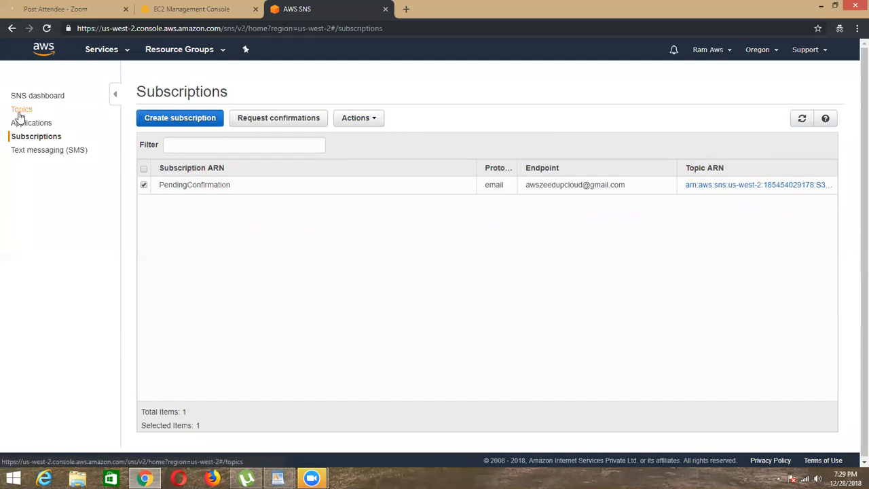
# Step: Create an SNS topic named Ec2-allEvents and start a subscription to it
pyautogui.click(265, 120)
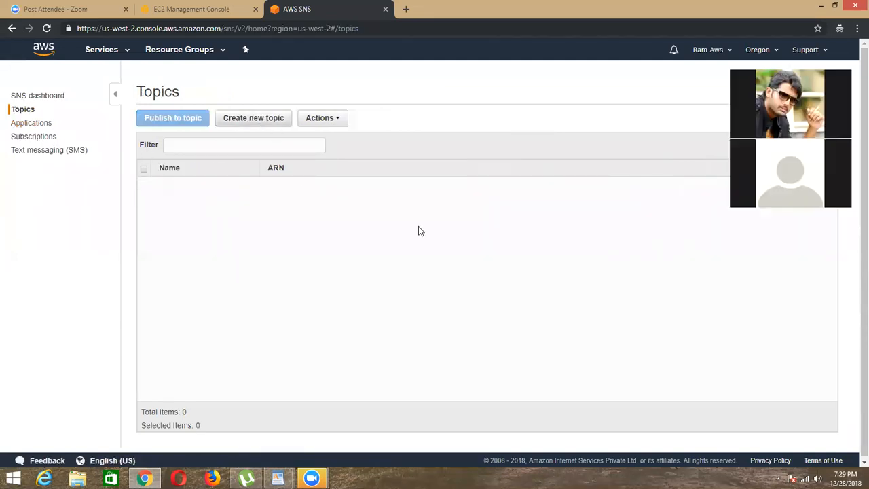
pyautogui.click(325, 165)
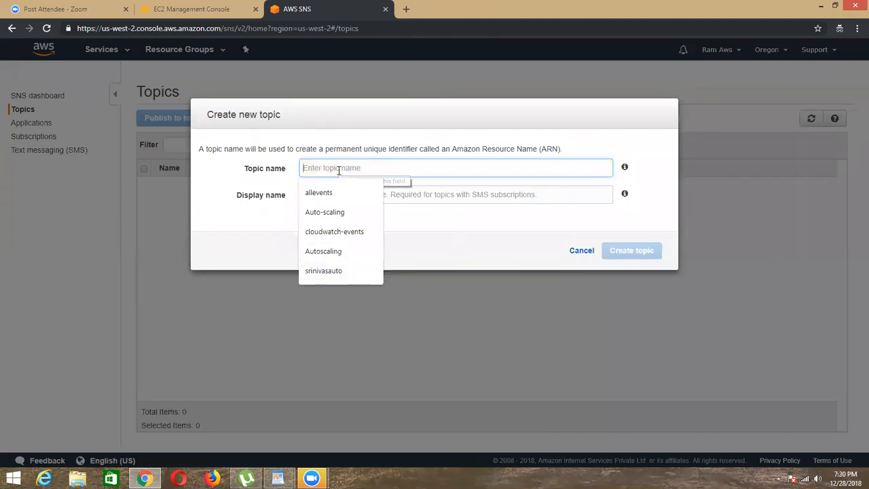
pyautogui.write('Ec2-allEven')
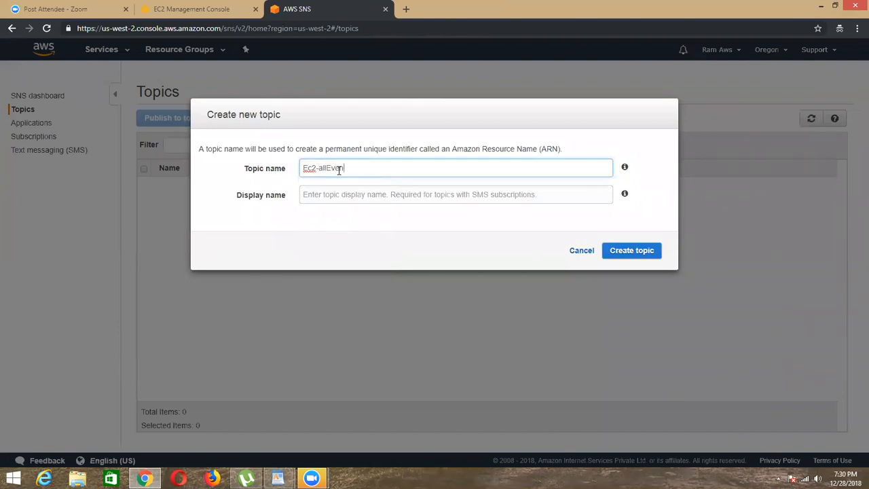
pyautogui.press('Return')
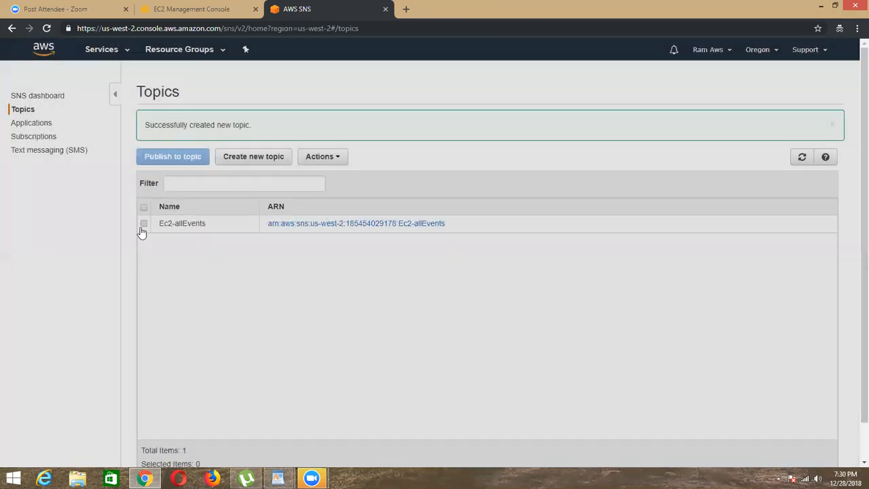
pyautogui.click(142, 227)
pyautogui.click(323, 156)
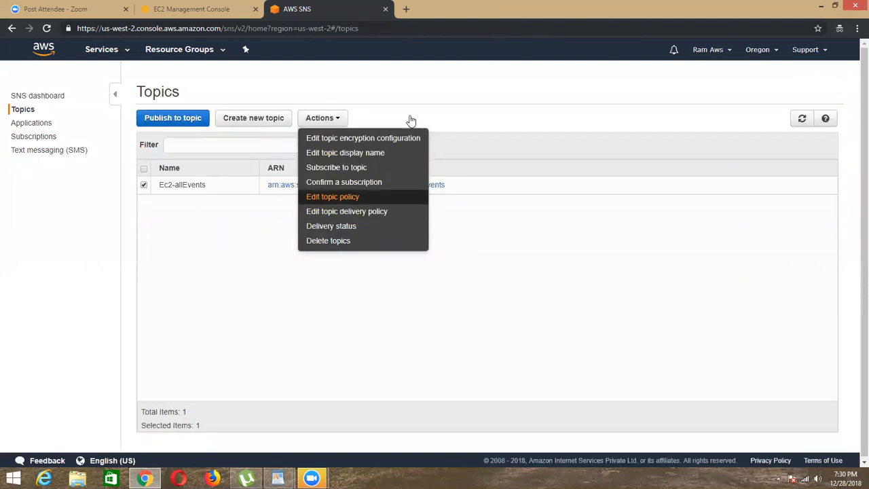
# Step: Open the Google home page in a new browser tab
pyautogui.click(408, 9)
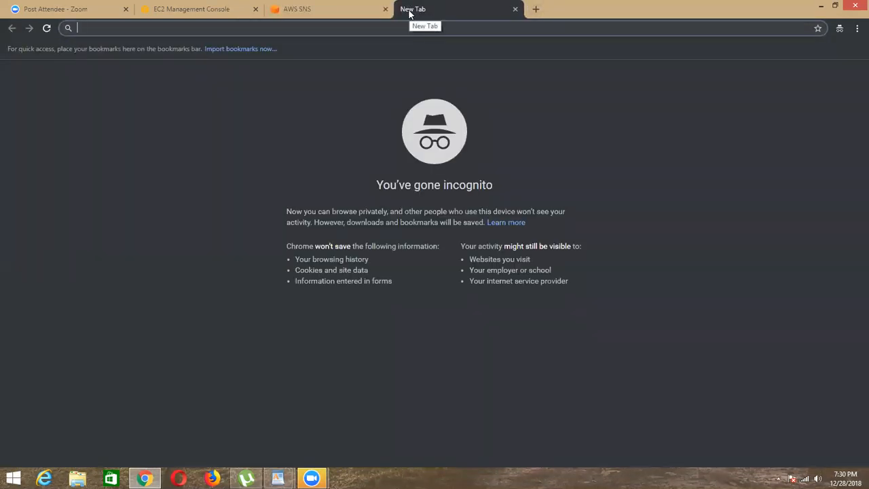
pyautogui.write('go')
pyautogui.press('Down')
pyautogui.press('Up')
pyautogui.press('Return')
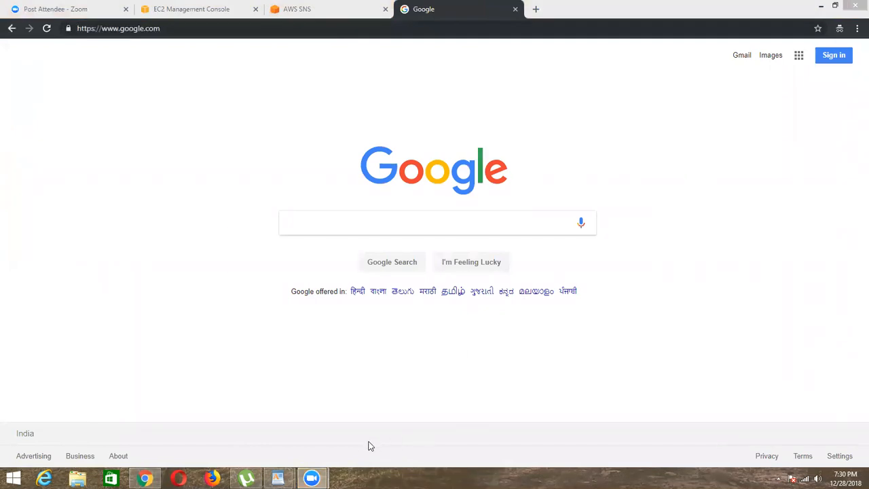
pyautogui.click(677, 191)
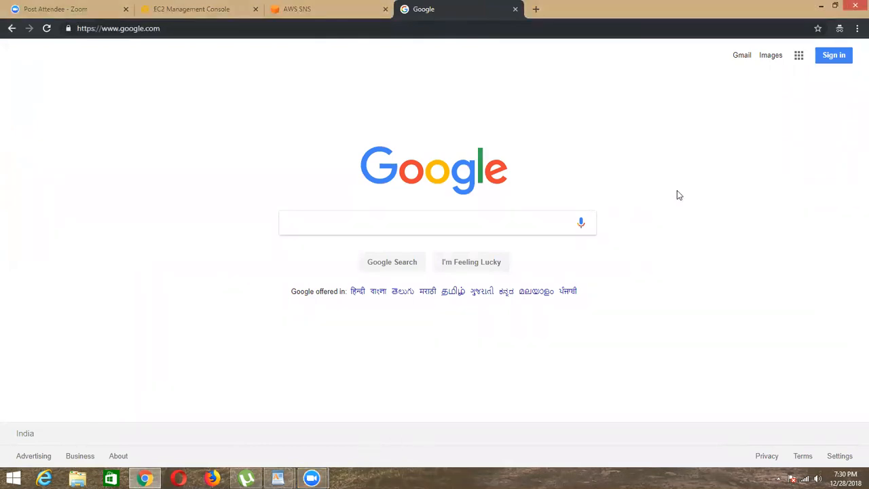
# Step: Sign in to Google with the notification account's e-mail address and account password
pyautogui.click(831, 56)
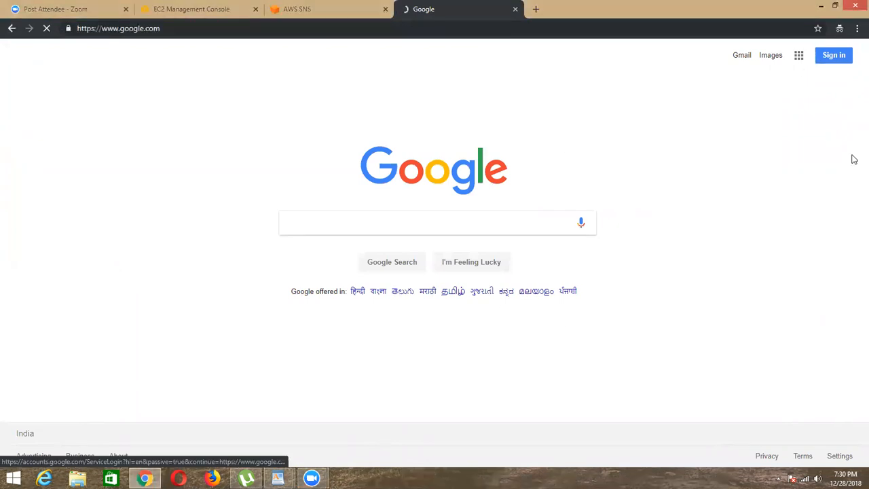
pyautogui.click(397, 246)
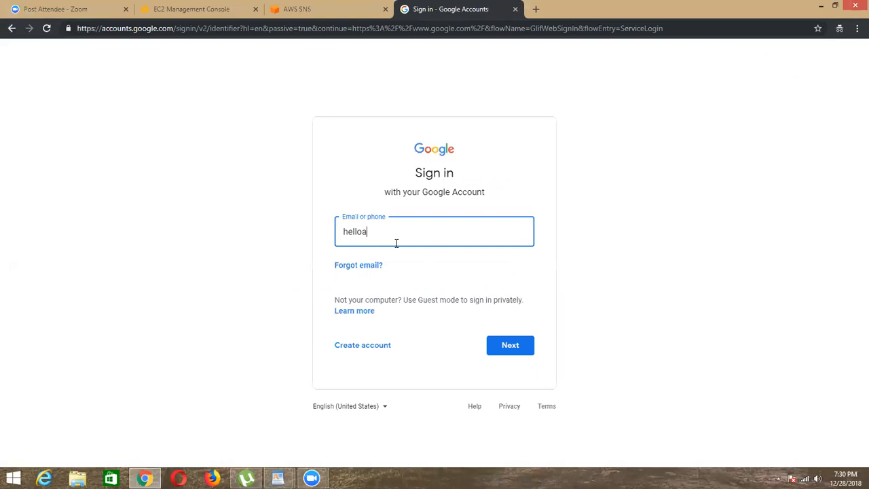
pyautogui.press('Return')
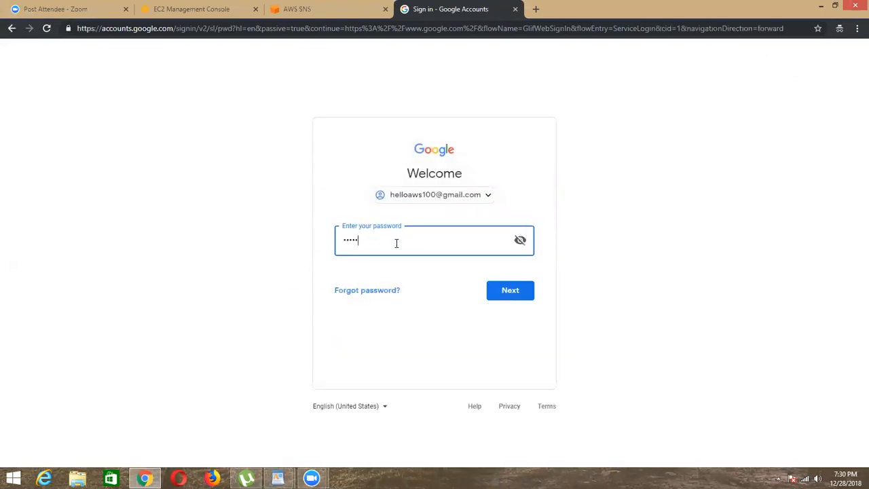
pyautogui.press('Return')
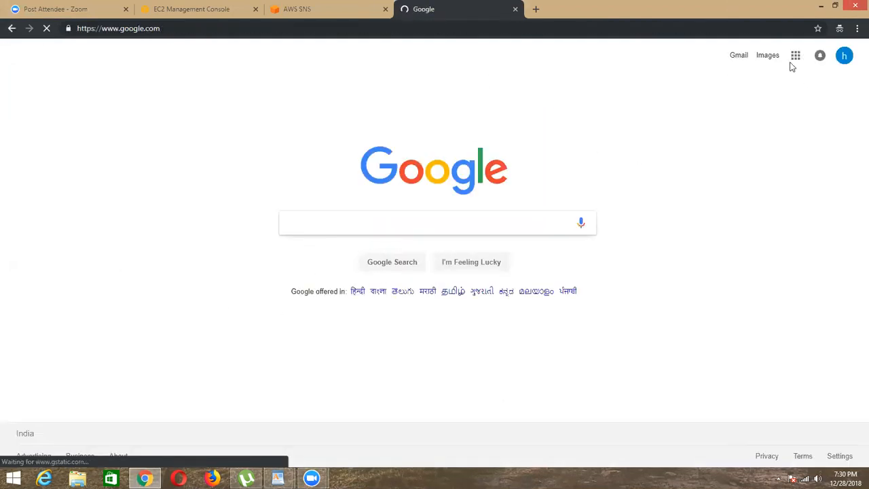
# Step: Open Gmail for the signed-in account and delete all conversations in the Primary inbox
pyautogui.click(793, 58)
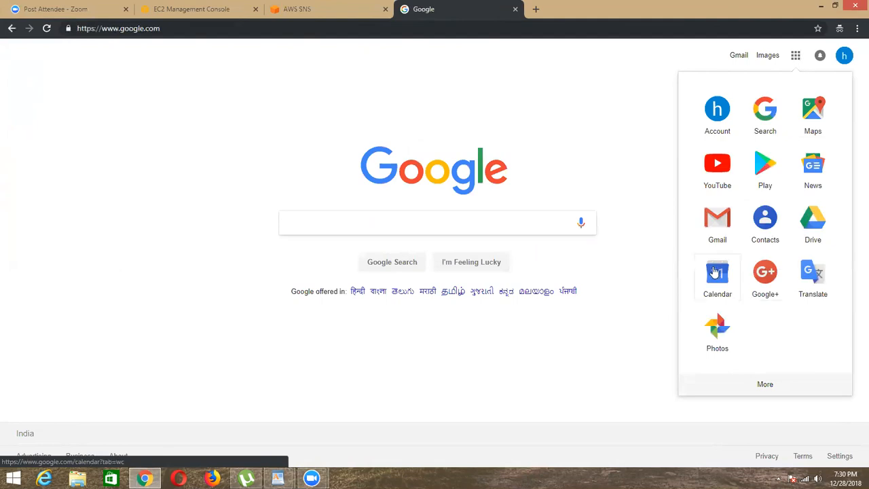
pyautogui.click(718, 231)
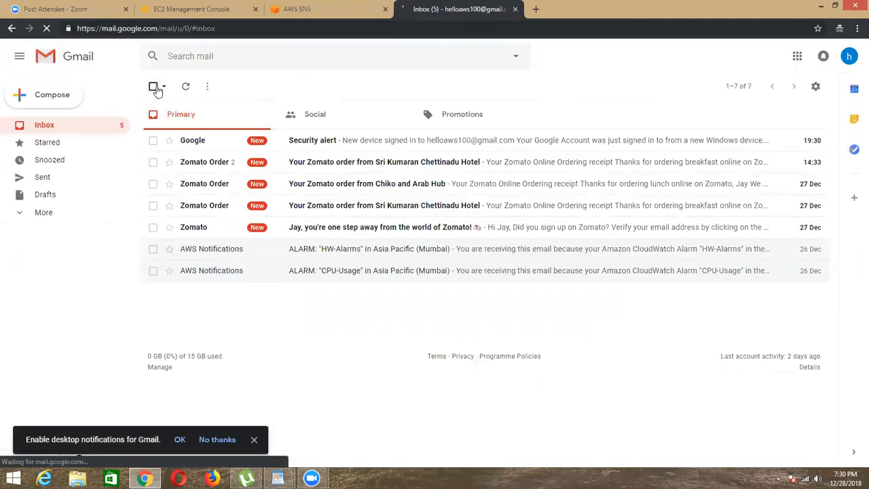
pyautogui.click(153, 87)
pyautogui.click(233, 86)
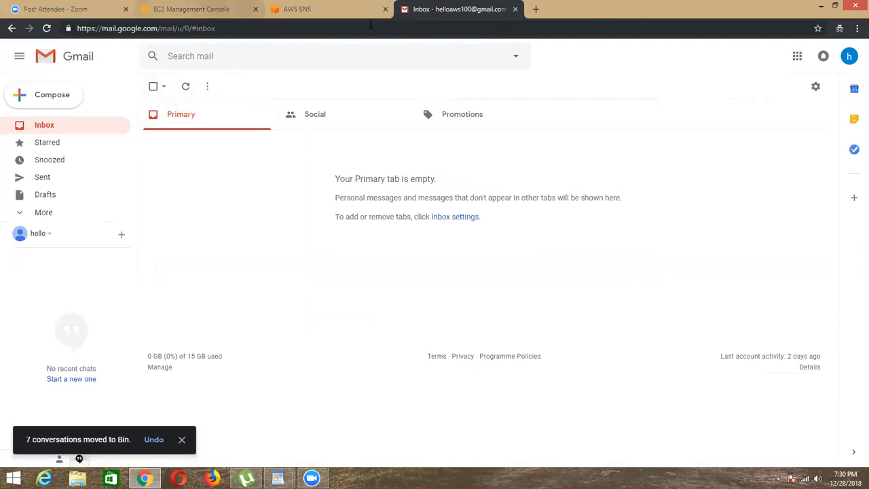
# Step: Return to the AWS SNS subscription dialog for Ec2-allEvents and set the protocol to Email
pyautogui.click(334, 13)
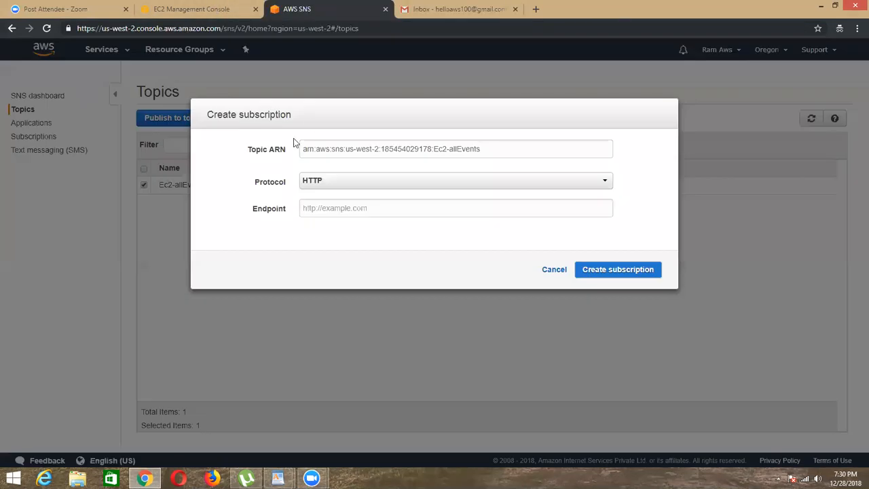
pyautogui.click(323, 182)
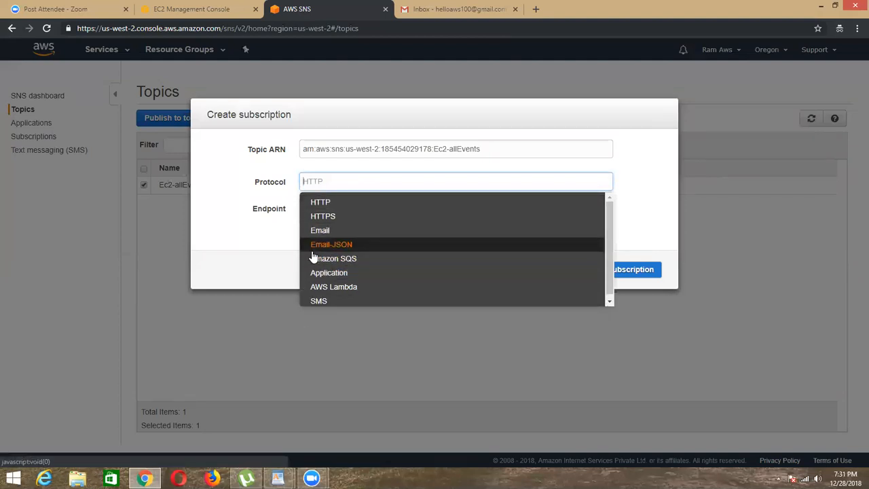
pyautogui.click(331, 244)
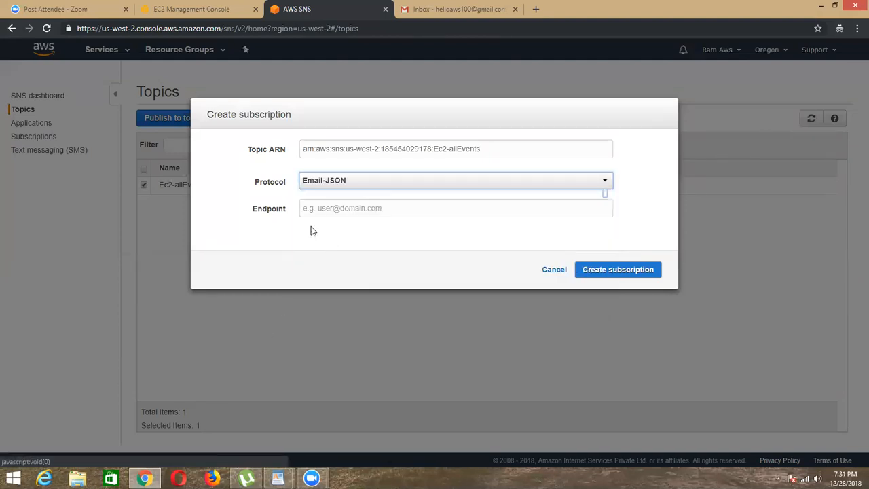
pyautogui.click(337, 209)
pyautogui.click(347, 185)
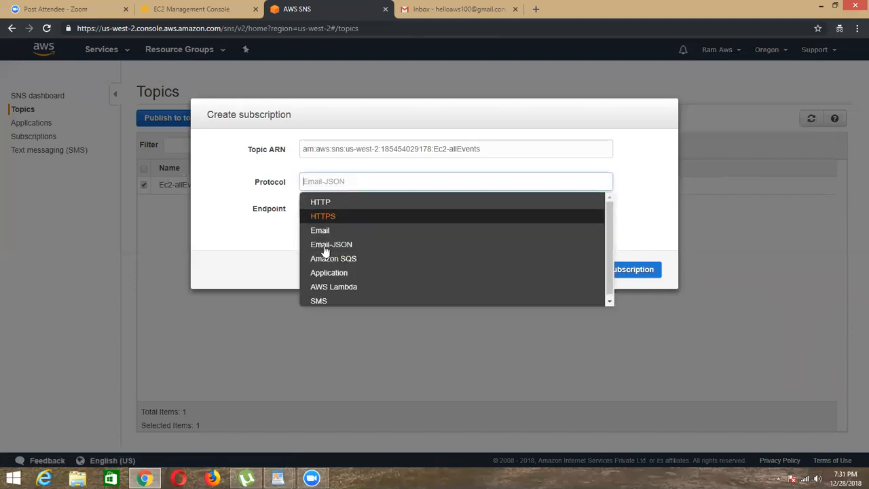
pyautogui.click(325, 232)
pyautogui.click(330, 184)
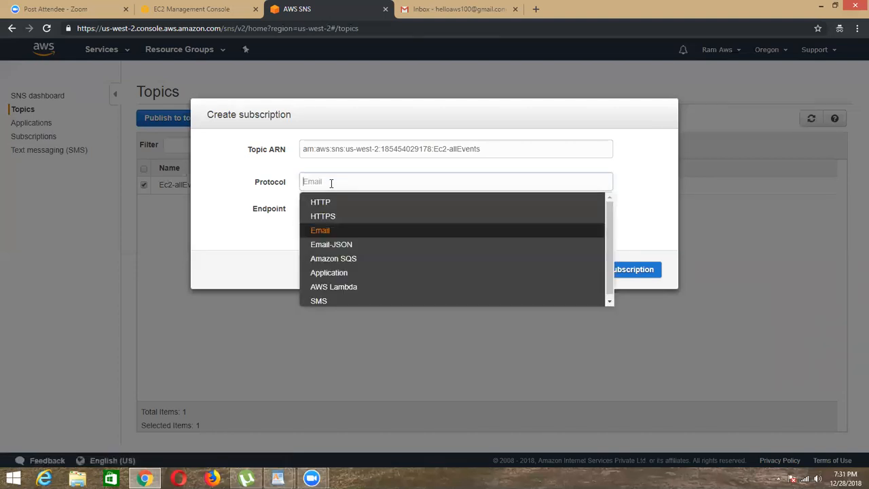
pyautogui.click(333, 233)
# Step: Enter the notification account's e-mail address as the endpoint and create the subscription
pyautogui.click(336, 212)
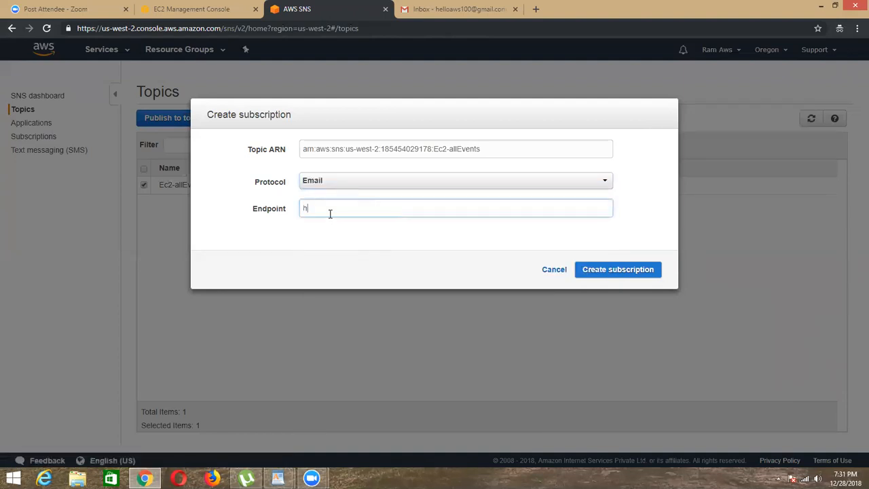
pyautogui.click(427, 239)
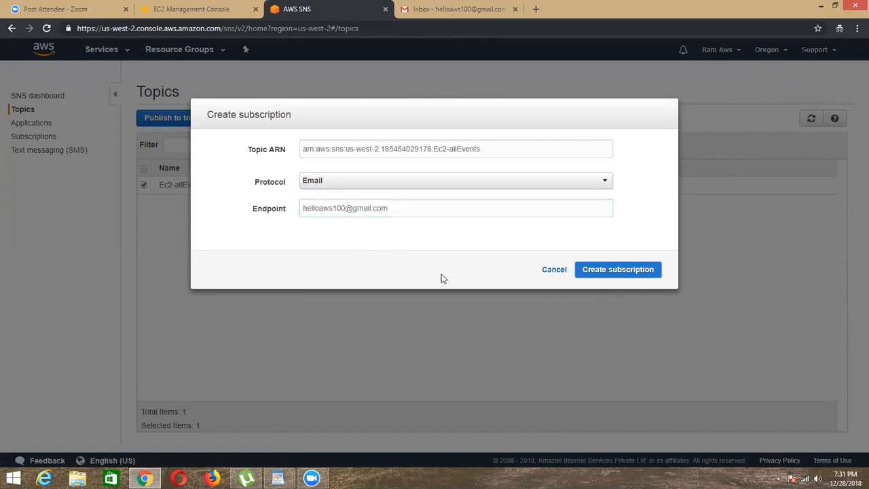
pyautogui.click(619, 272)
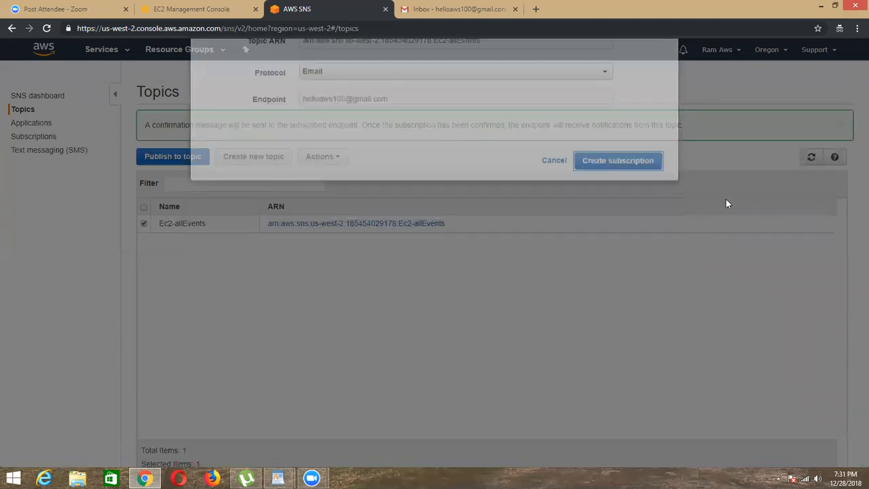
# Step: Confirm the Ec2-allEvents subscription from the AWS Notifications e-mail in Gmail and view the confirmation page
pyautogui.click(435, 9)
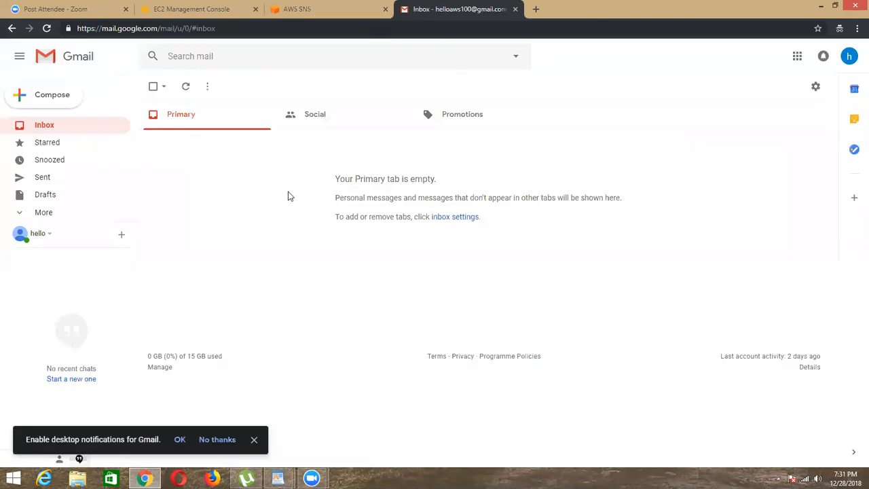
pyautogui.click(374, 154)
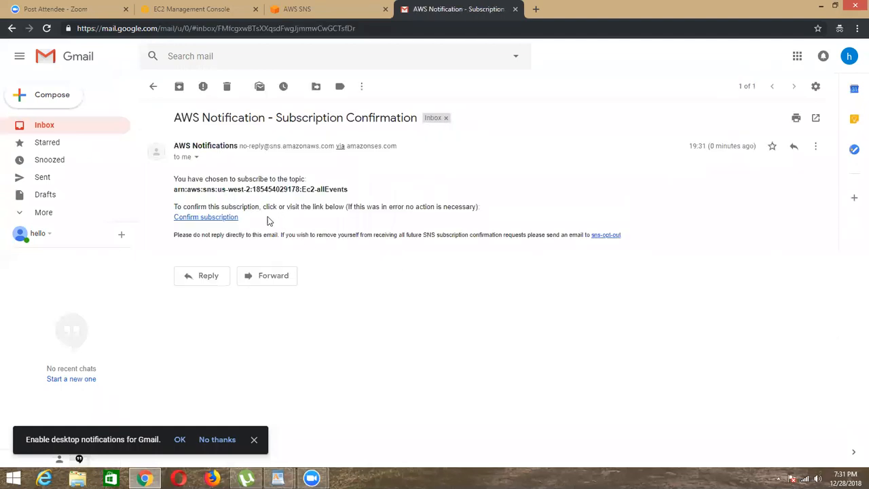
pyautogui.click(217, 218)
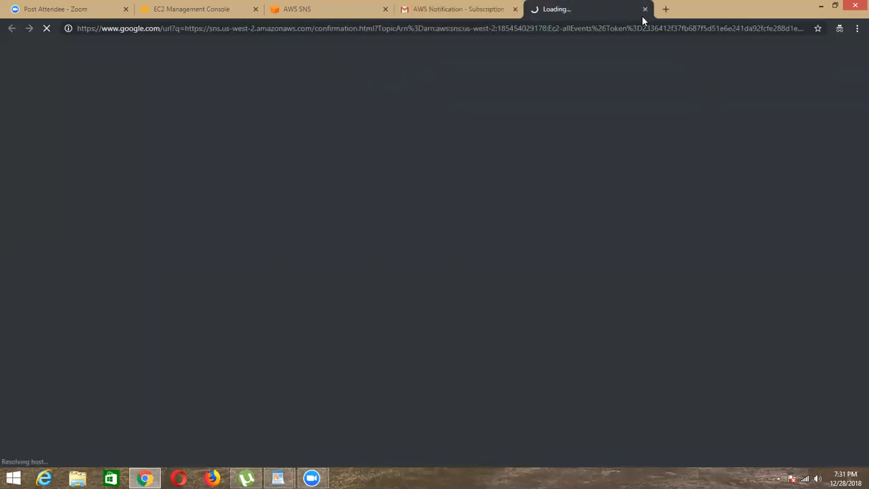
pyautogui.click(454, 10)
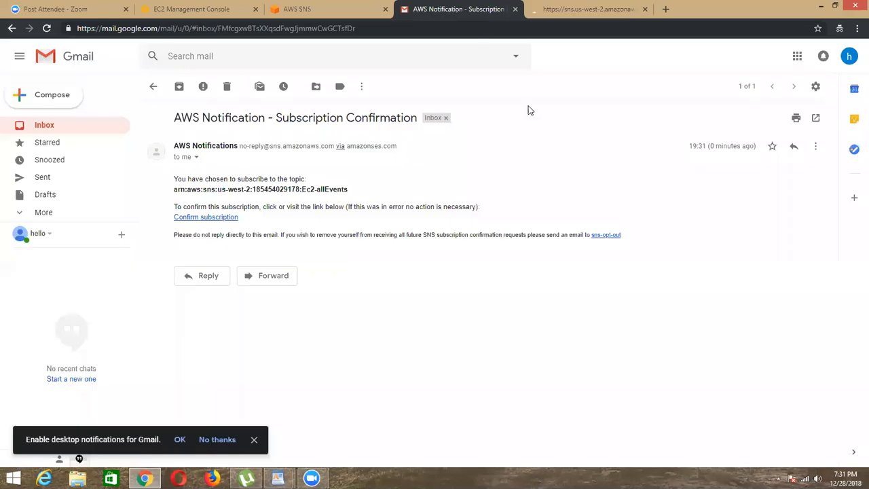
pyautogui.click(584, 8)
pyautogui.tripleClick(113, 94)
# Step: Go back to the EC2 console and open another EC2 console tab from there
pyautogui.click(454, 9)
pyautogui.click(305, 10)
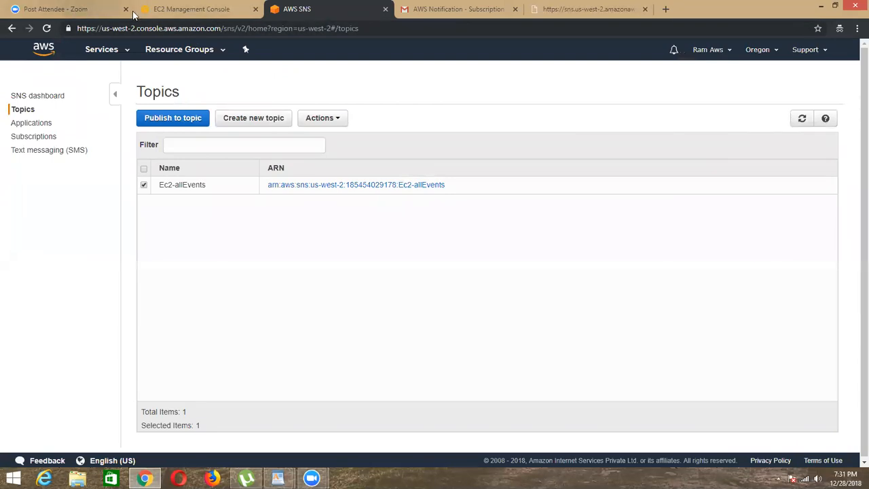
pyautogui.click(183, 10)
pyautogui.rightClick(103, 57)
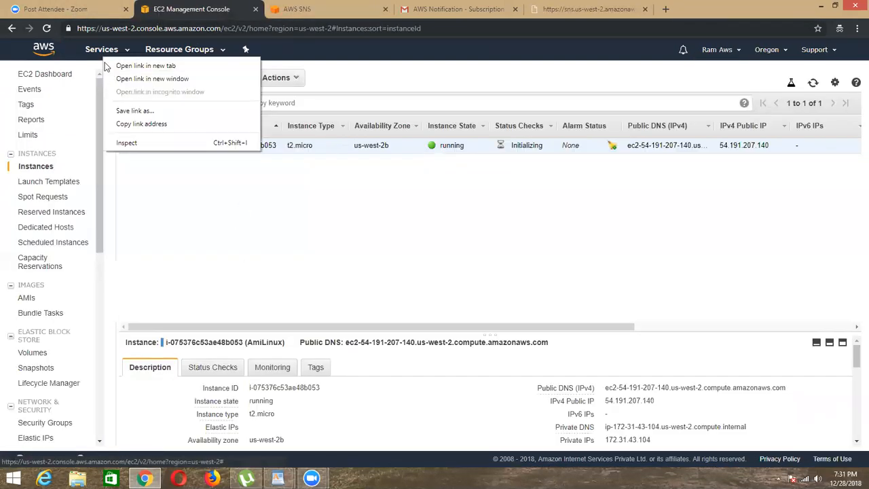
pyautogui.click(132, 62)
pyautogui.click(281, 11)
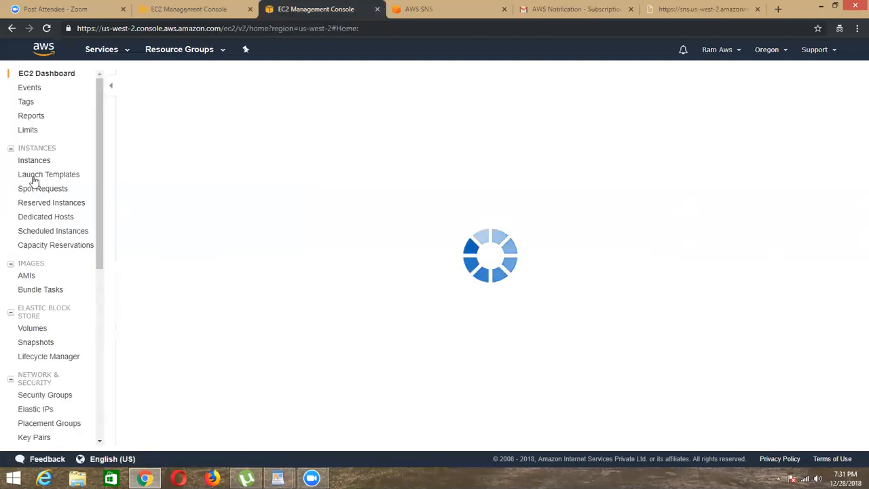
# Step: Switch from the EC2 console to the CloudWatch console and open its Events page
pyautogui.click(33, 161)
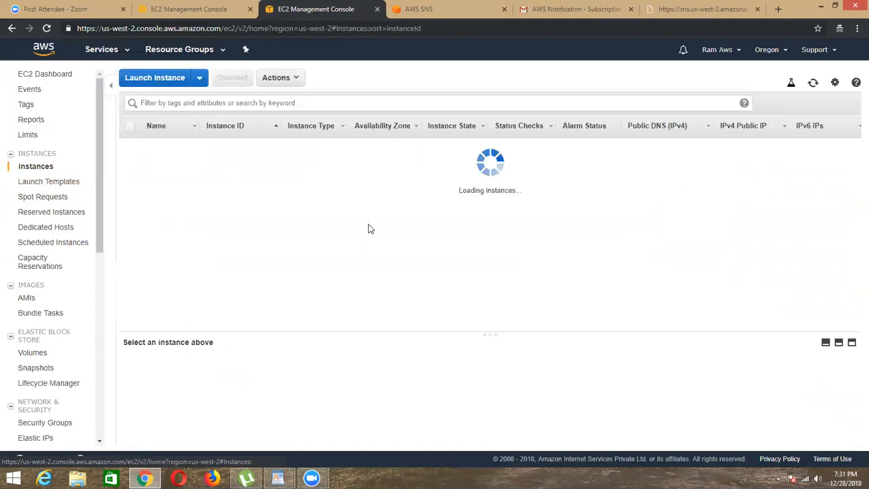
pyautogui.click(123, 53)
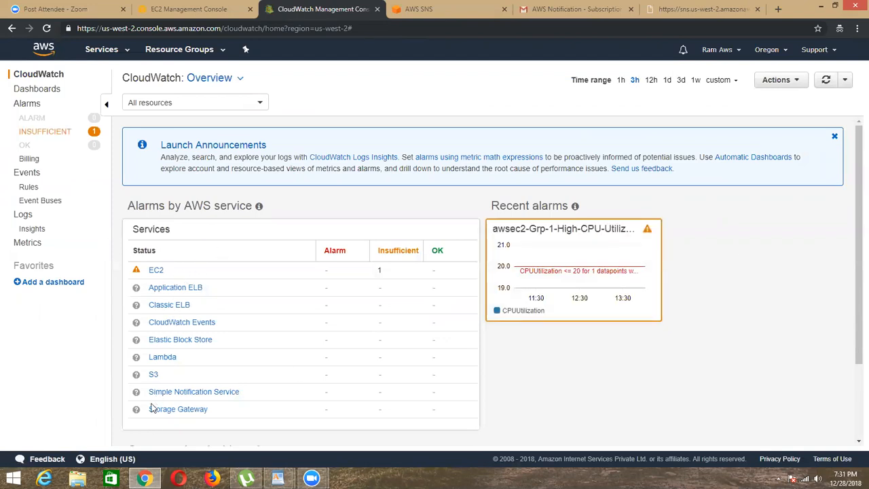
pyautogui.click(26, 175)
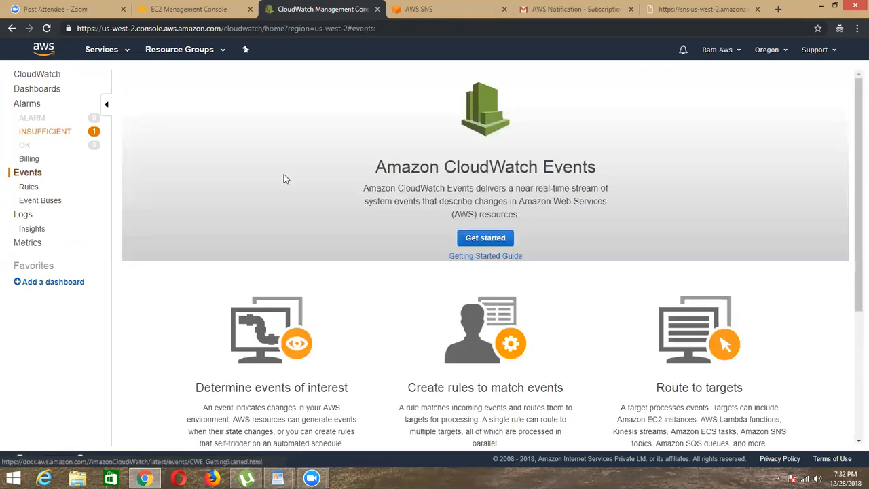
pyautogui.moveTo(370, 166); pyautogui.dragTo(678, 179)
pyautogui.click(679, 179)
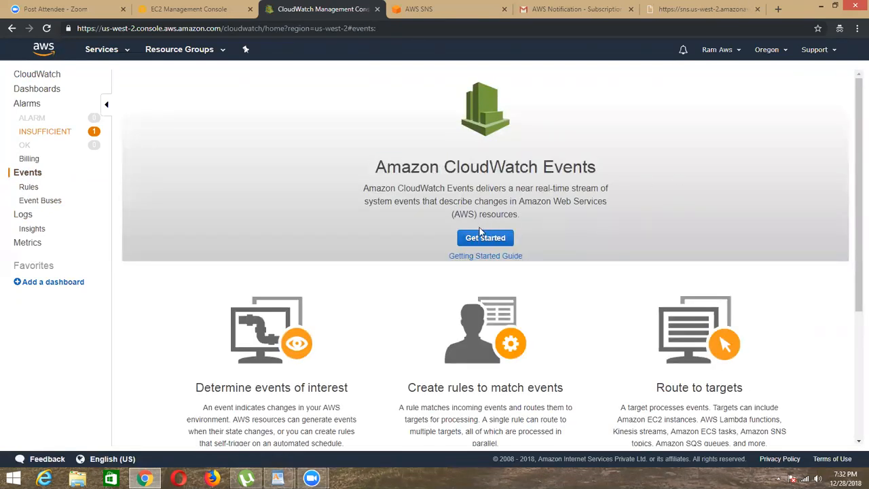
pyautogui.moveTo(375, 170); pyautogui.dragTo(709, 178)
pyautogui.click(691, 186)
pyautogui.moveTo(373, 169); pyautogui.dragTo(698, 163)
pyautogui.click(374, 185)
pyautogui.moveTo(363, 175); pyautogui.dragTo(733, 160)
pyautogui.click(647, 250)
# Step: Start a new CloudWatch Events rule for the EC2 service with the event type EC2 Instance State-change Notification
pyautogui.click(485, 239)
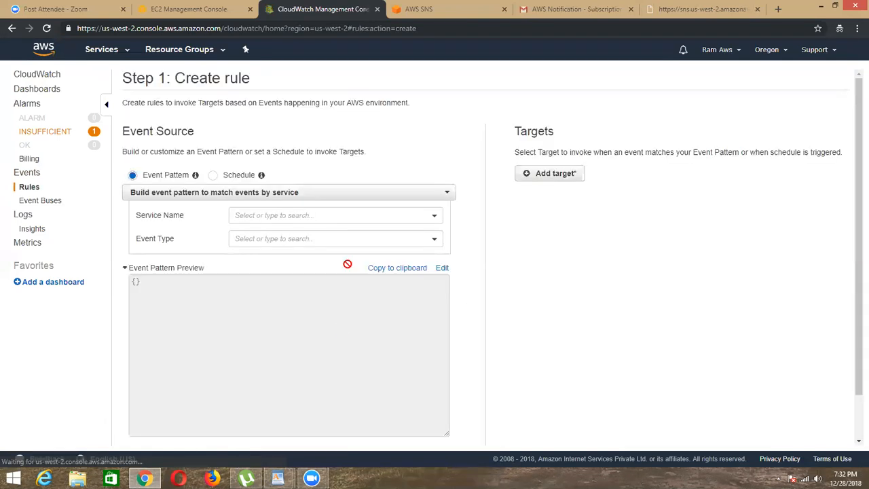
pyautogui.click(280, 215)
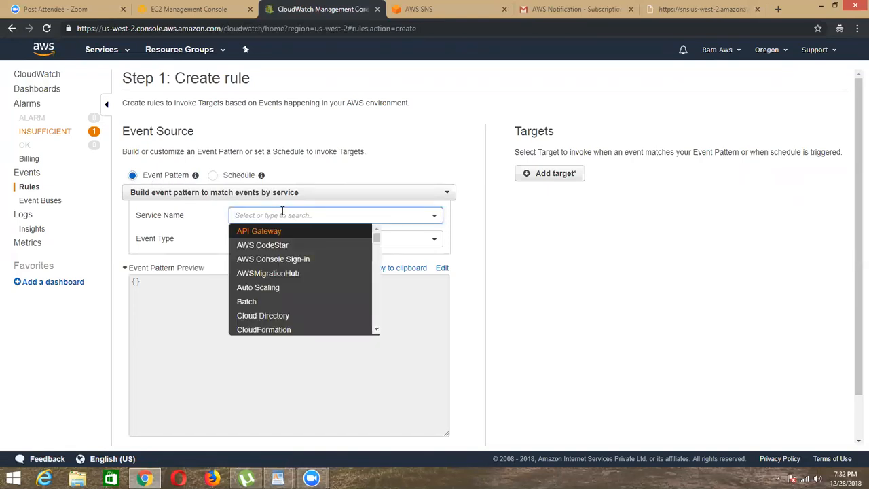
pyautogui.write('ec2')
pyautogui.click(250, 233)
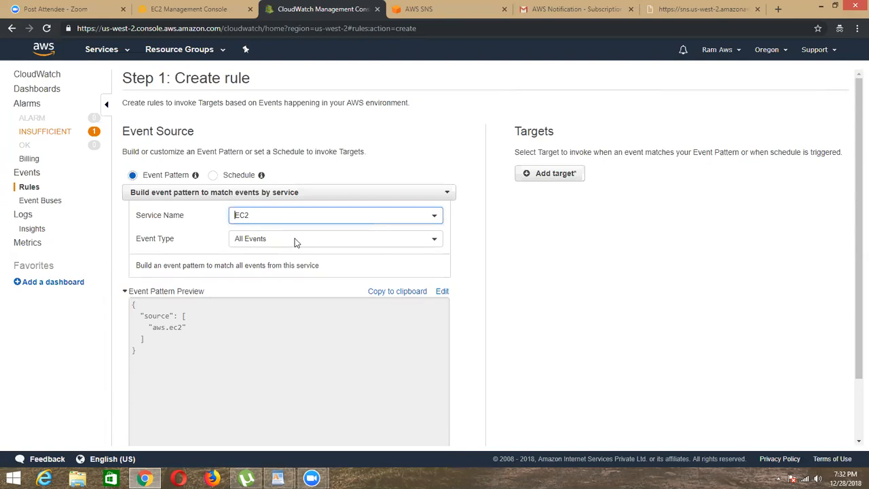
pyautogui.click(294, 240)
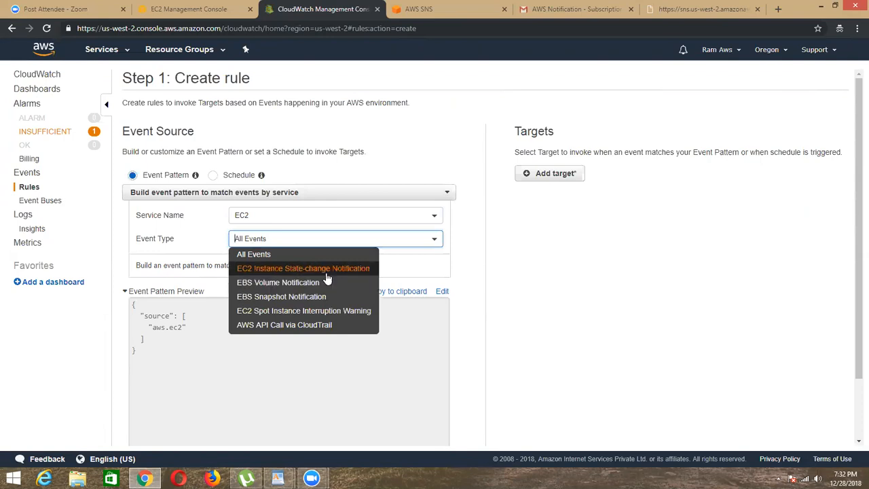
pyautogui.click(344, 271)
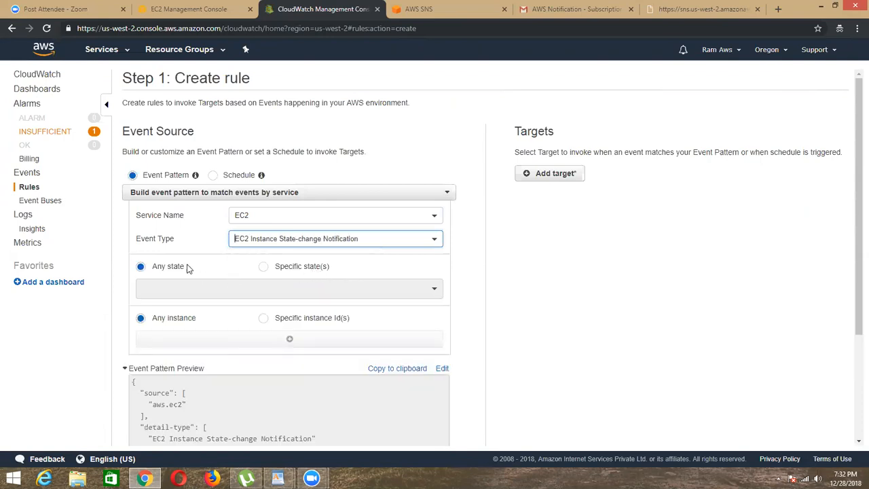
# Step: Limit the event pattern to the specific states pending, running, shutting-down, stopped, stopping and terminated
pyautogui.click(303, 267)
pyautogui.click(283, 287)
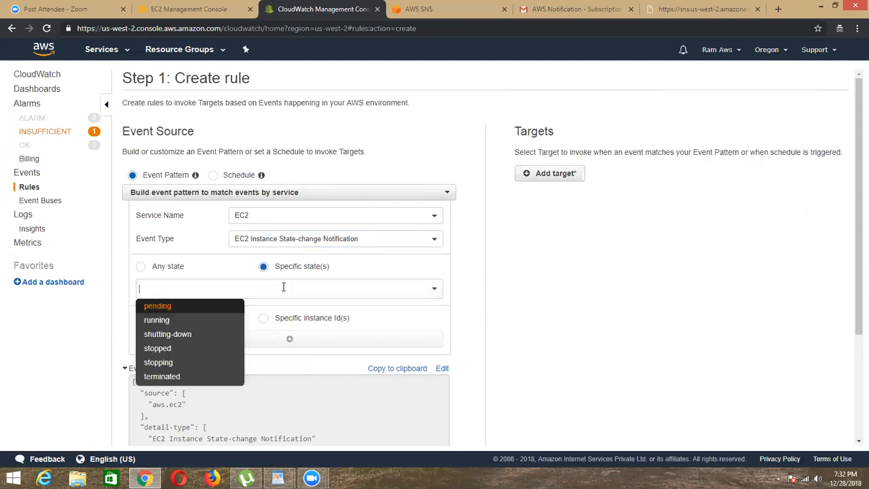
pyautogui.click(190, 307)
pyautogui.click(197, 289)
pyautogui.click(204, 307)
pyautogui.click(258, 288)
pyautogui.click(201, 307)
pyautogui.click(313, 296)
pyautogui.click(202, 315)
pyautogui.click(327, 304)
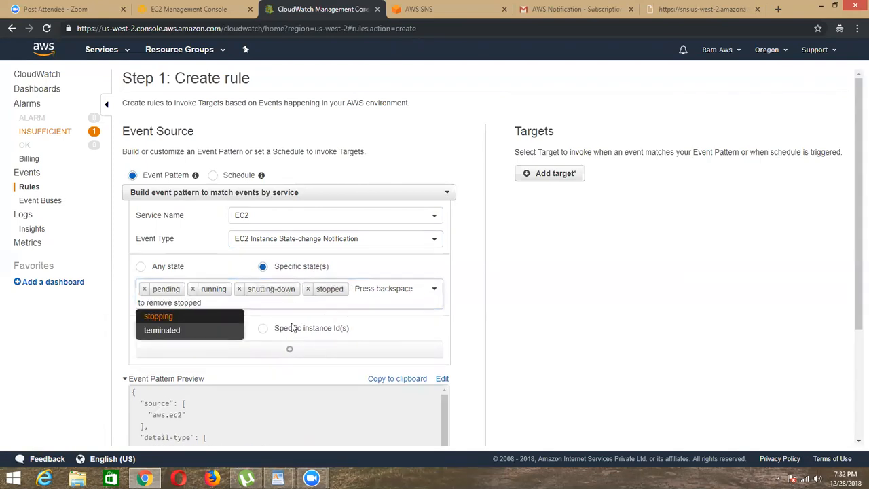
pyautogui.click(227, 316)
pyautogui.click(296, 307)
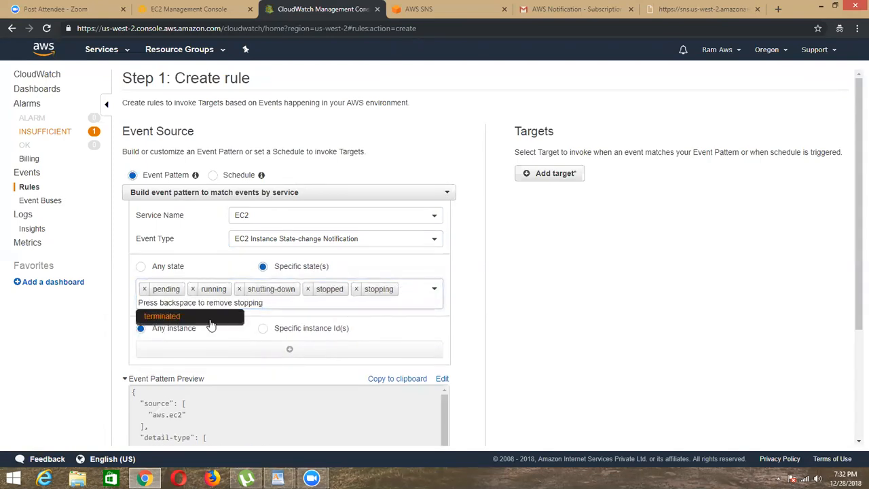
pyautogui.click(207, 317)
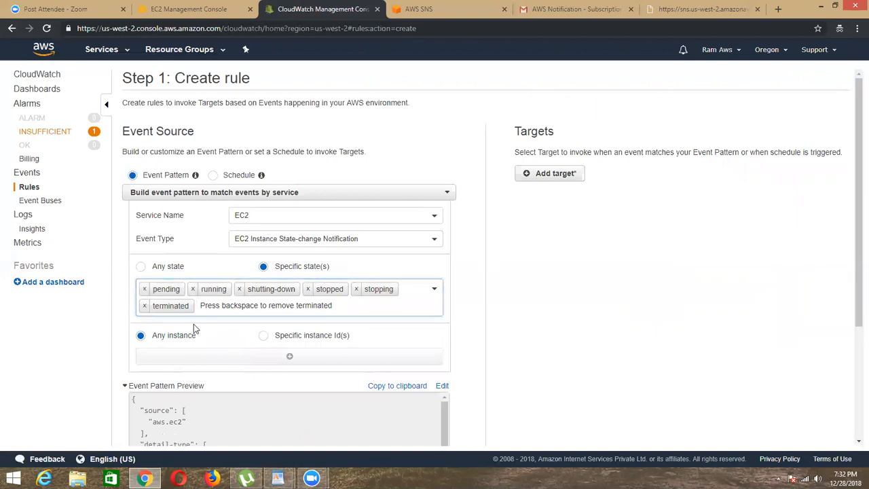
# Step: Add an SNS topic target using the Ec2-allEvents topic and check that topic in the AWS SNS console
pyautogui.scroll(-3, 204, 319)
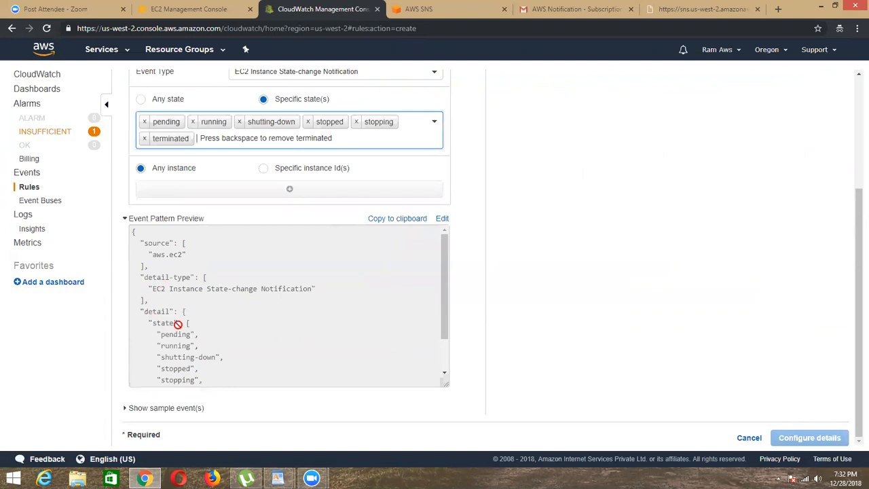
pyautogui.scroll(3, 227, 287)
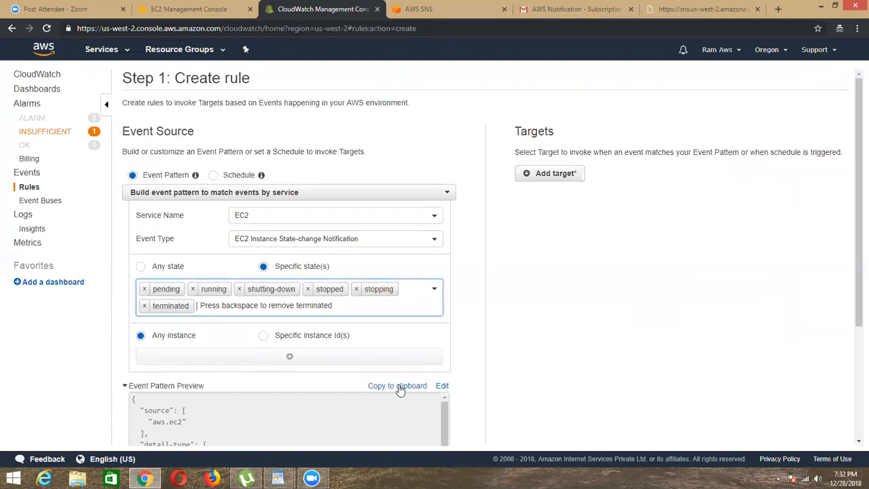
pyautogui.click(556, 174)
pyautogui.click(639, 196)
pyautogui.click(588, 175)
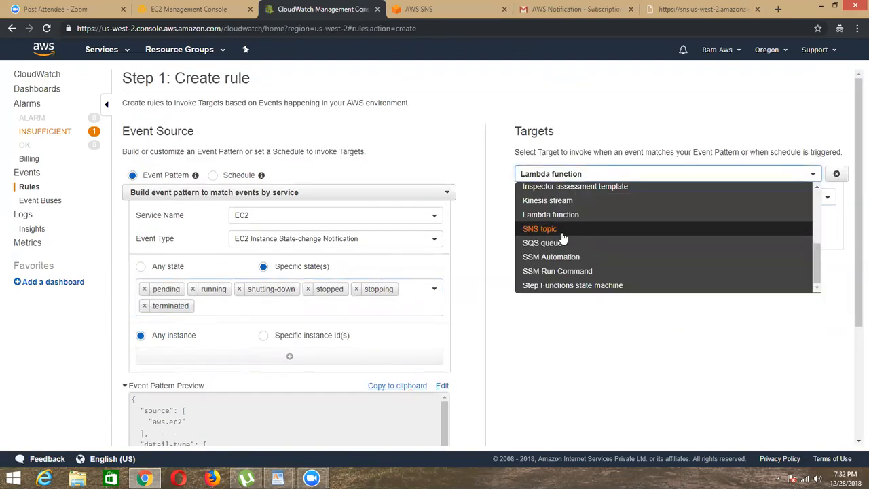
pyautogui.click(561, 230)
pyautogui.click(635, 199)
pyautogui.click(609, 217)
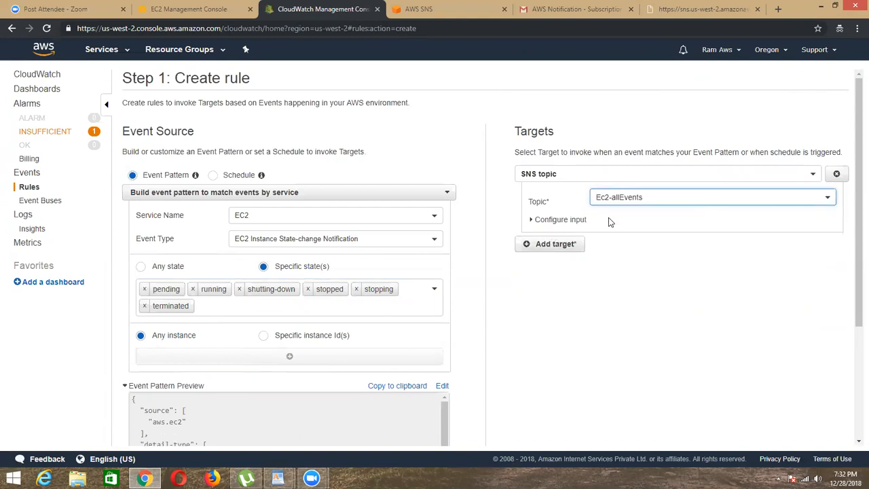
pyautogui.click(419, 9)
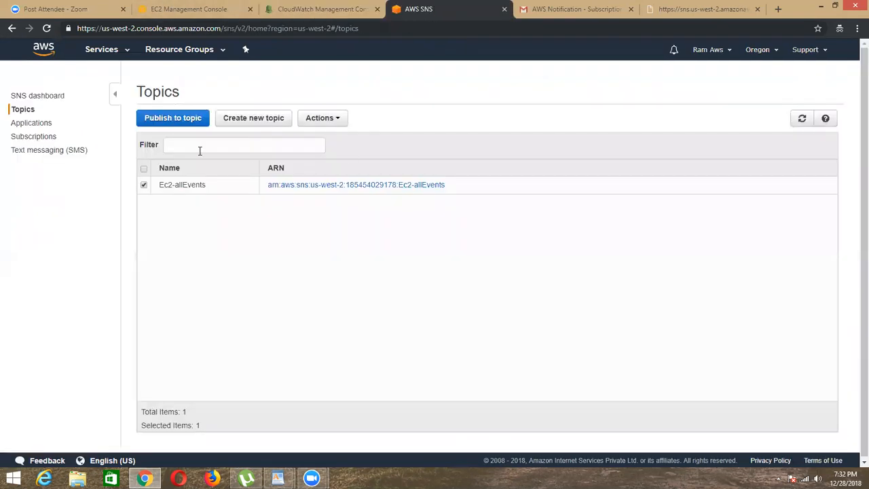
pyautogui.click(208, 9)
pyautogui.click(326, 8)
# Step: Continue to the rule details and try to create the rule with the name Ec2-Events
pyautogui.scroll(-5, 664, 382)
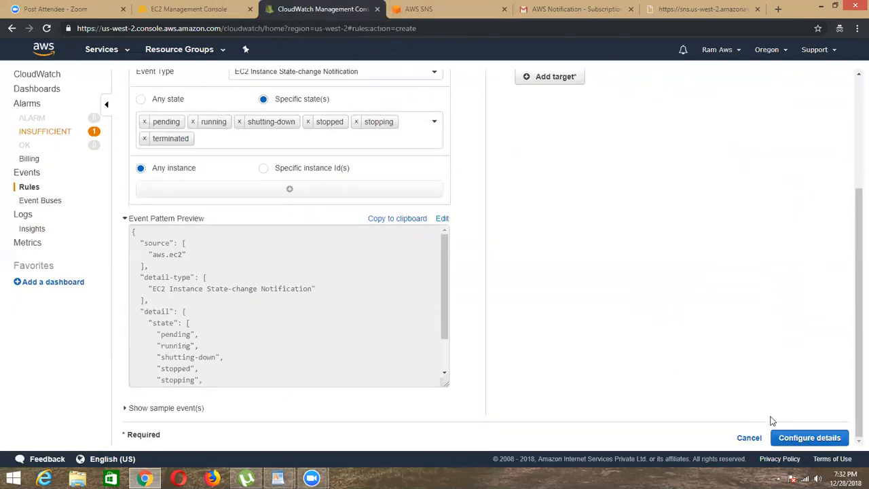
pyautogui.click(788, 437)
pyautogui.click(267, 124)
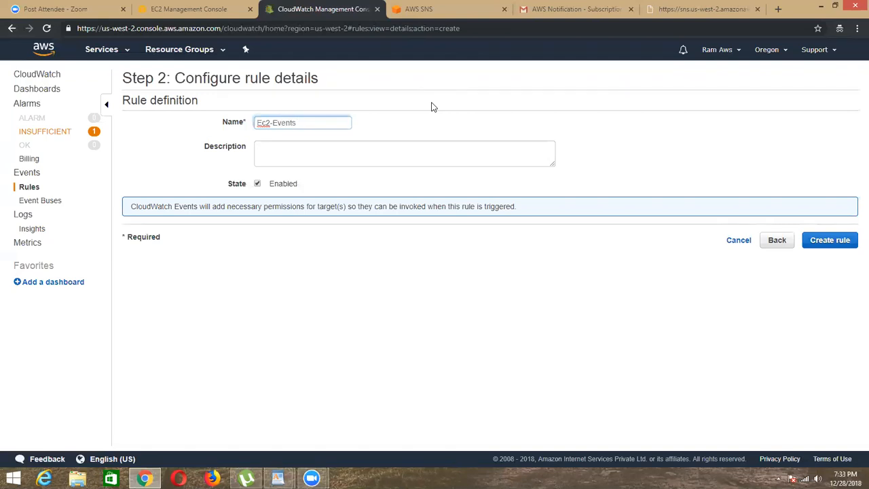
pyautogui.click(830, 240)
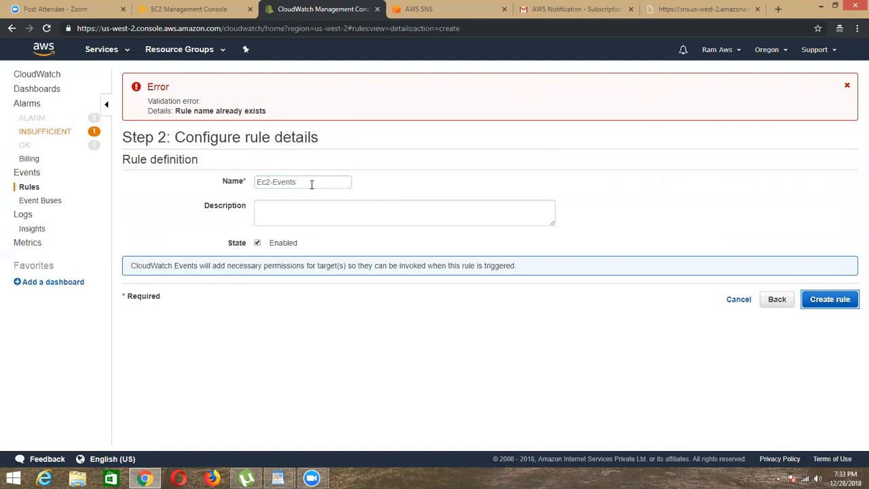
# Step: Replace the rule name with AlleventsofEC2 and create the rule
pyautogui.moveTo(312, 184); pyautogui.dragTo(204, 180)
pyautogui.press('BackSpace')
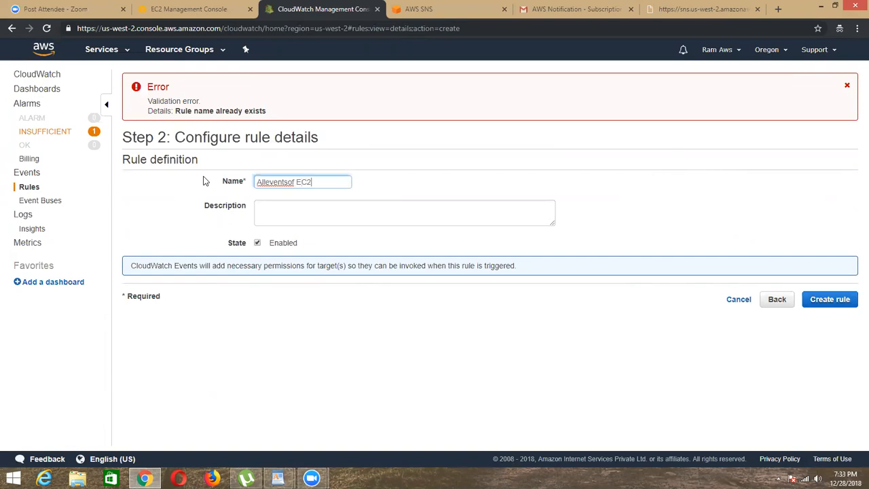
pyautogui.press('BackSpace')
pyautogui.click(832, 300)
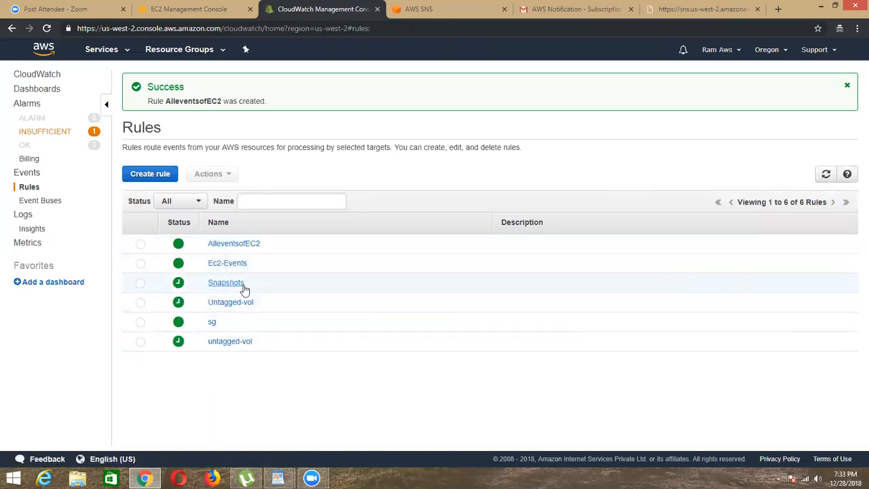
# Step: Delete the Ec2-Events and Snapshots rules from the CloudWatch rules list
pyautogui.click(141, 243)
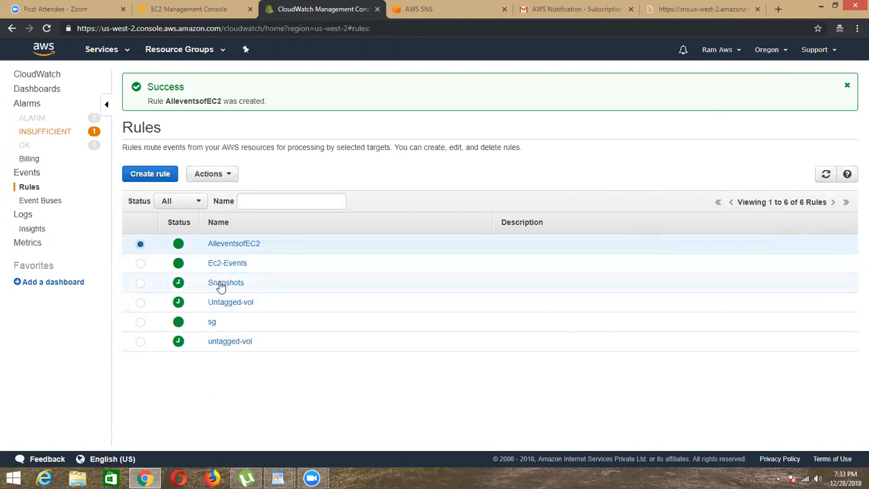
pyautogui.click(141, 263)
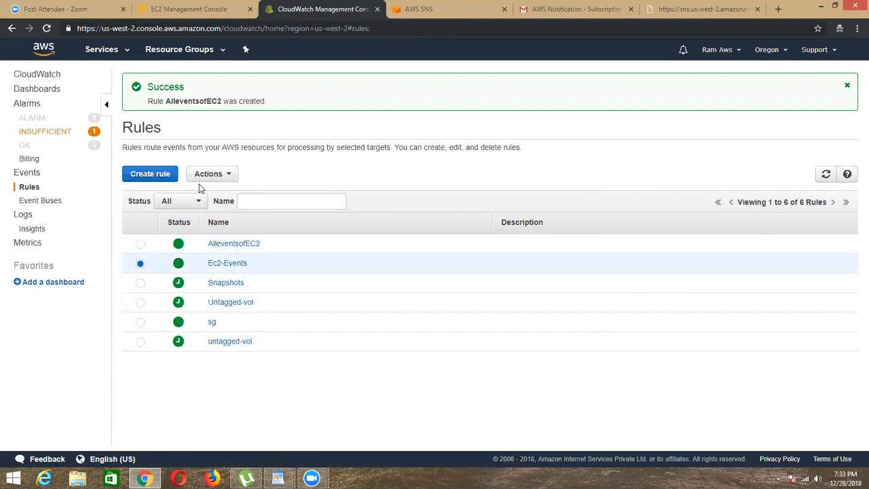
pyautogui.click(226, 174)
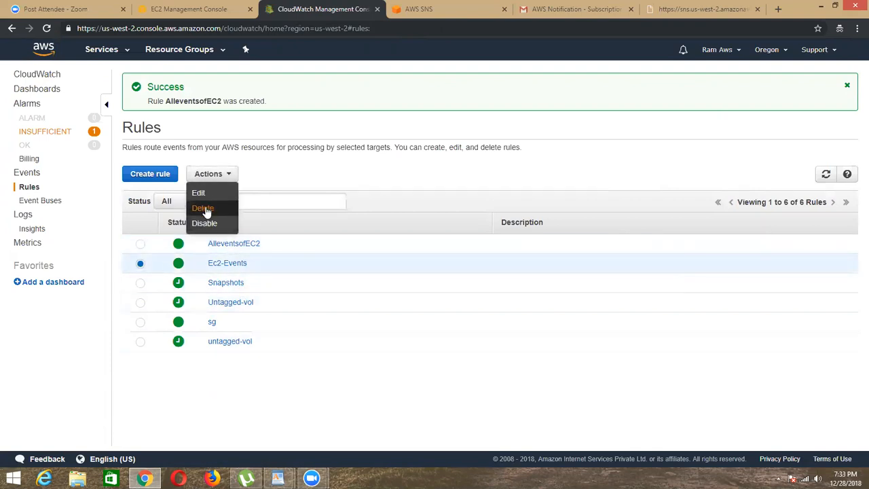
pyautogui.click(203, 208)
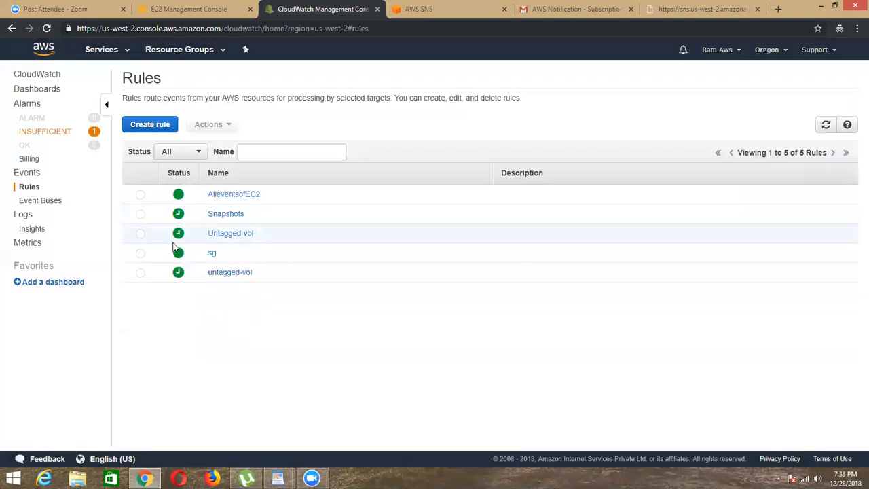
pyautogui.click(140, 214)
pyautogui.click(230, 127)
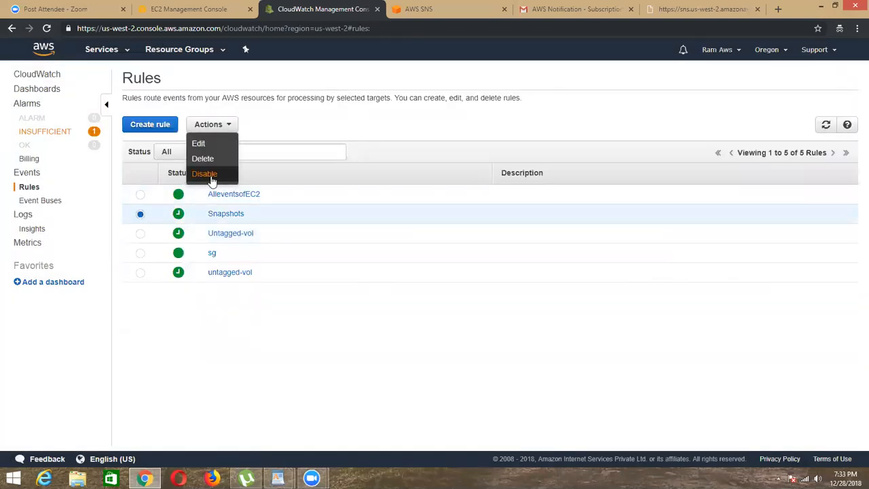
pyautogui.click(205, 157)
pyautogui.click(539, 296)
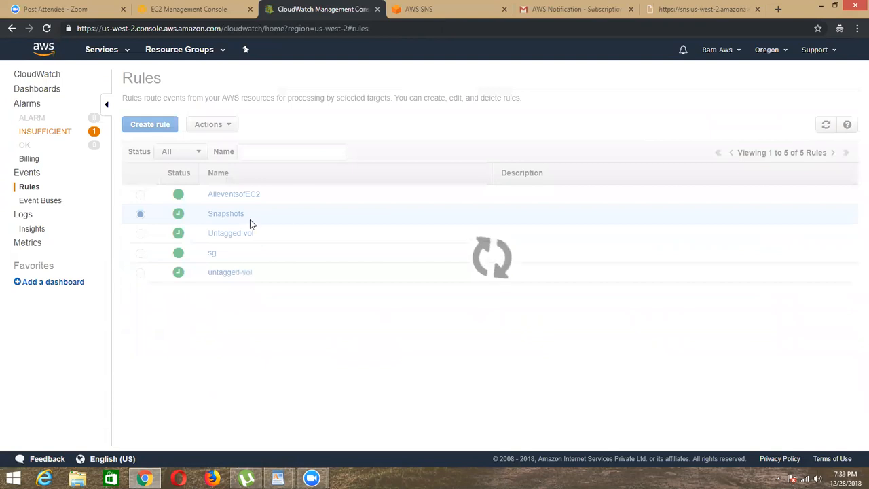
# Step: Delete the Untagged-vol and sg rules from the CloudWatch rules list
pyautogui.click(172, 214)
pyautogui.click(221, 126)
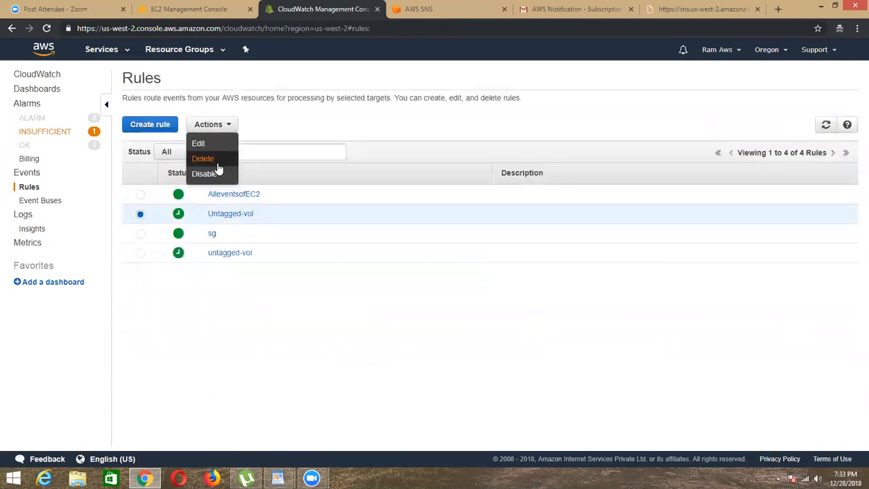
pyautogui.click(212, 161)
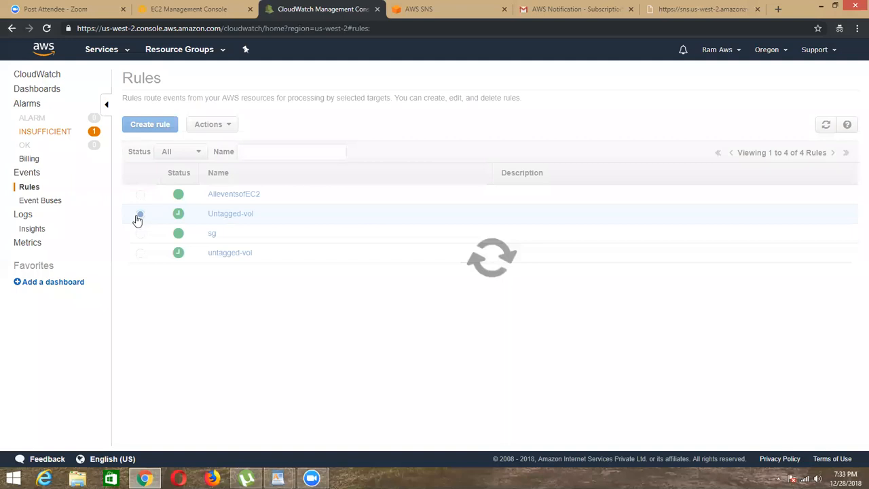
pyautogui.click(212, 124)
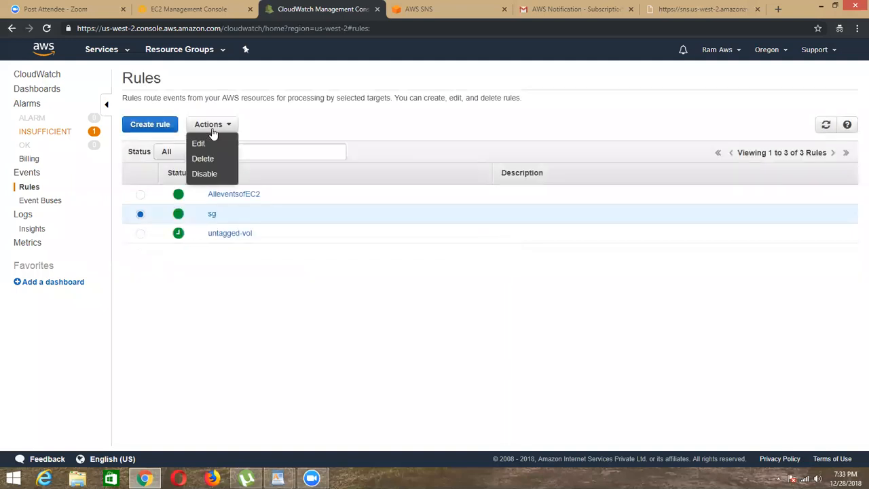
pyautogui.click(202, 158)
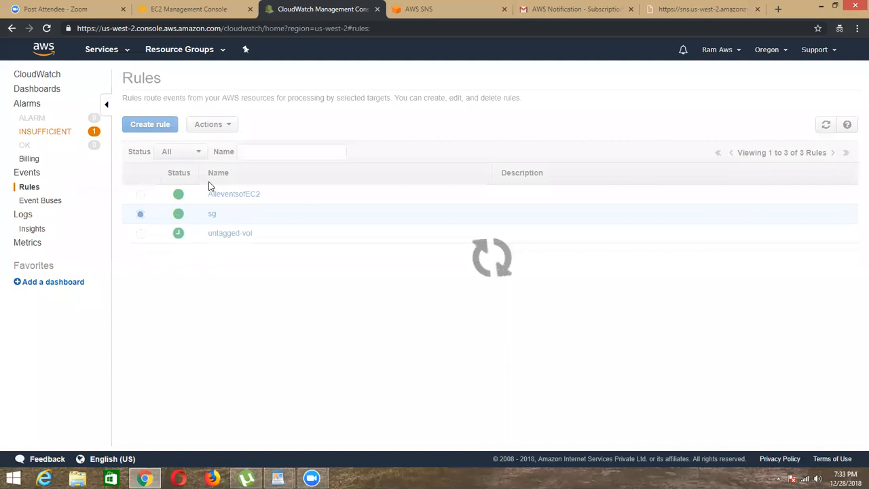
# Step: Disable the untagged-vol rule and confirm the action
pyautogui.click(211, 124)
pyautogui.click(225, 172)
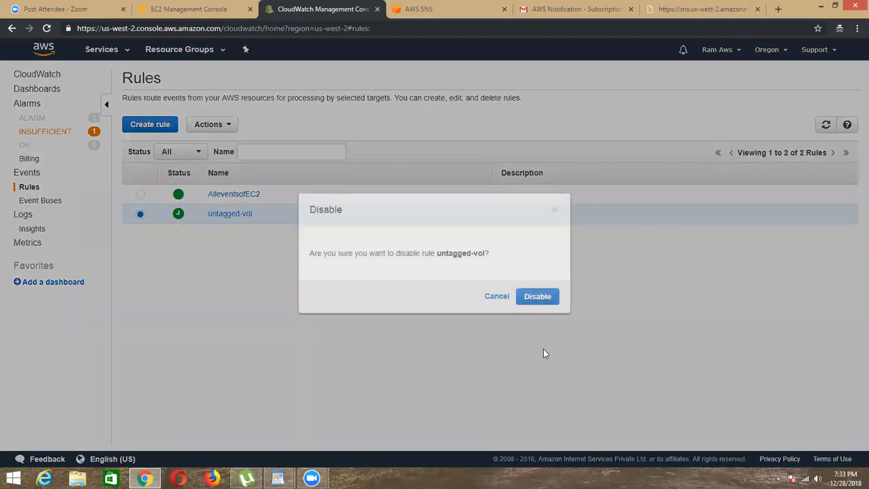
pyautogui.click(537, 296)
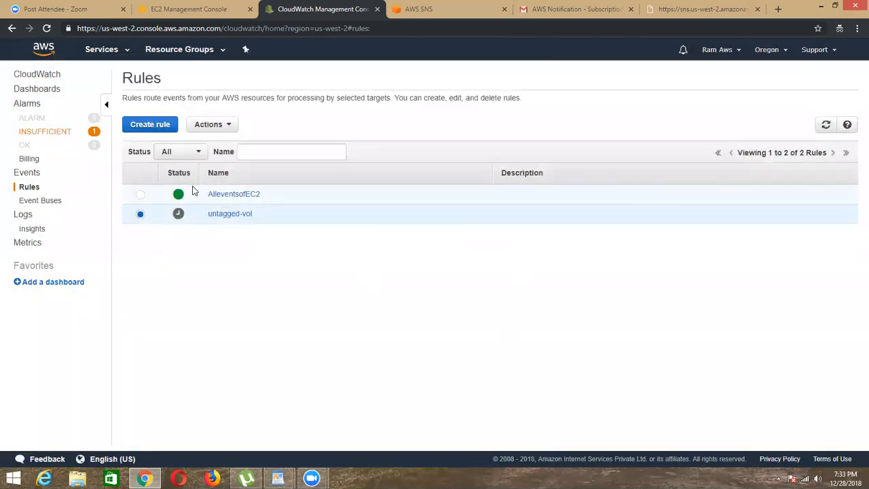
# Step: Switch to the EC2 console and stop the AmiLinux instance, confirming the stop
pyautogui.click(155, 11)
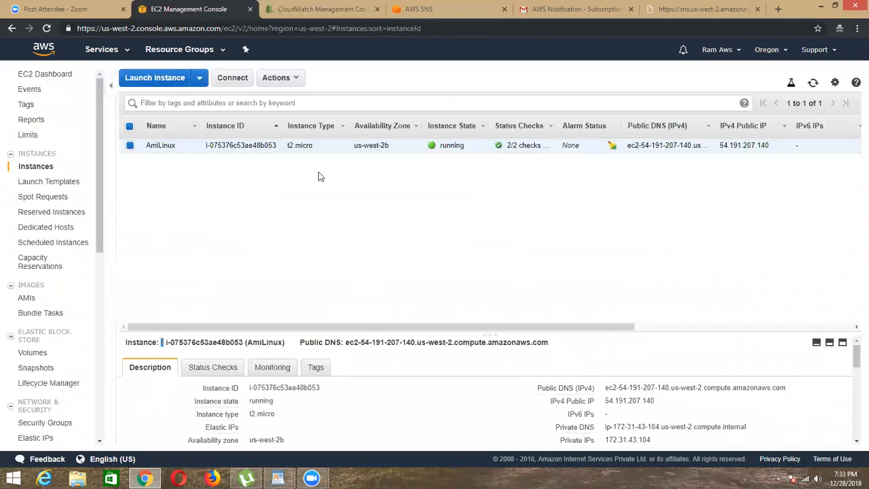
pyautogui.click(276, 78)
pyautogui.moveTo(314, 151)
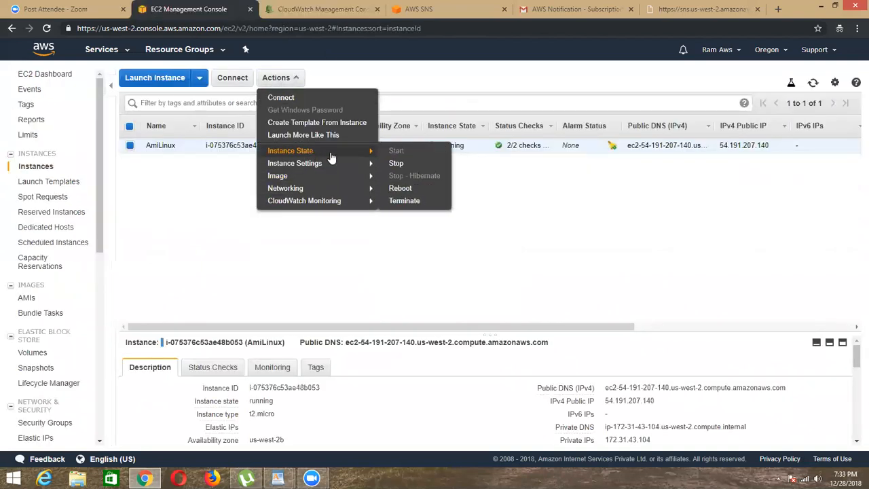
pyautogui.click(396, 163)
pyautogui.click(550, 323)
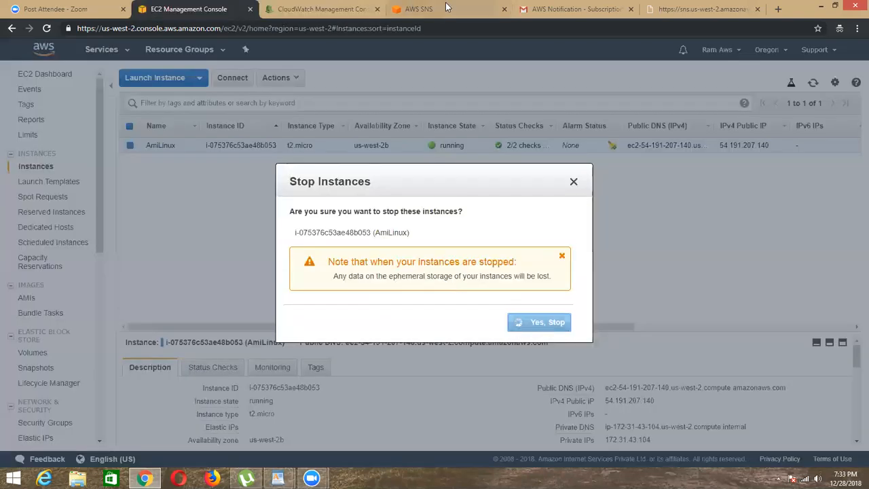
# Step: Switch to Gmail, open the newest AWS Notification Message and check the instance state it reports
pyautogui.click(559, 11)
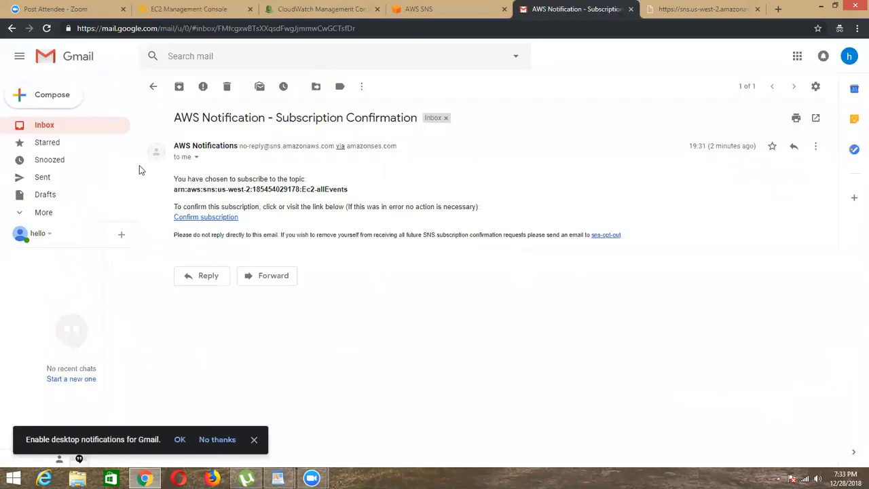
pyautogui.click(153, 86)
pyautogui.click(399, 145)
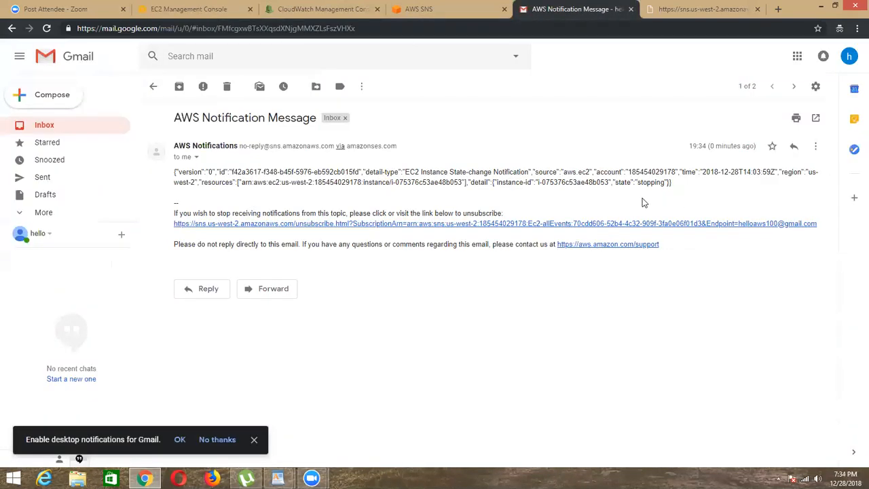
pyautogui.doubleClick(656, 184)
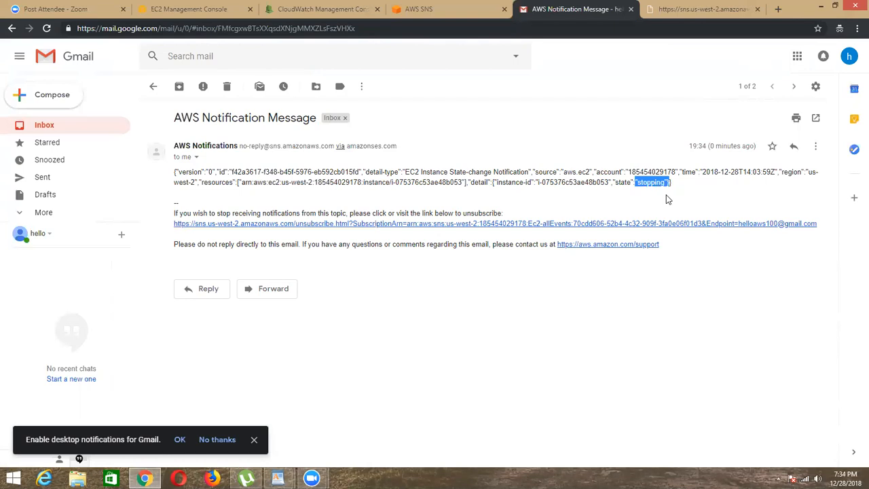
pyautogui.click(666, 198)
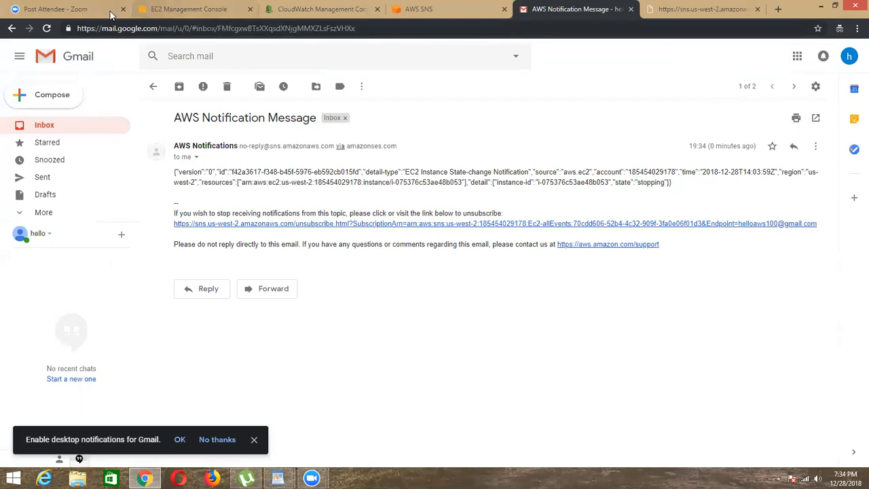
# Step: Return to the EC2 console, close the Post Attendee - Zoom page and refresh the instance list
pyautogui.click(180, 9)
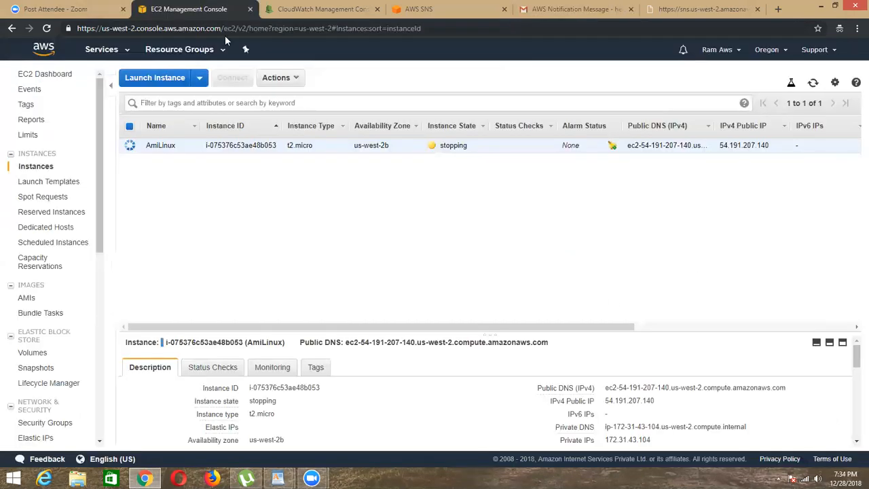
pyautogui.click(123, 9)
pyautogui.click(813, 83)
pyautogui.click(811, 86)
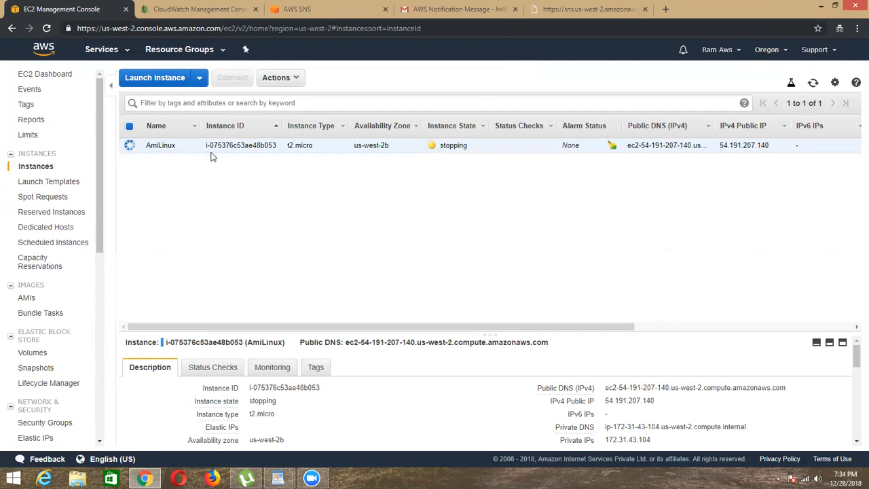
# Step: Compare AmiLinux's instance ID with the one in the notification e-mail and return to the inbox
pyautogui.moveTo(205, 145); pyautogui.dragTo(279, 144)
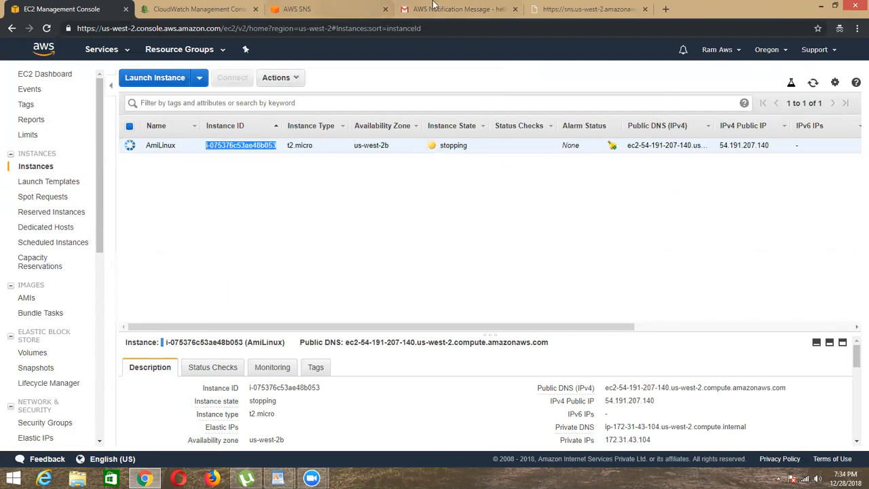
pyautogui.click(458, 9)
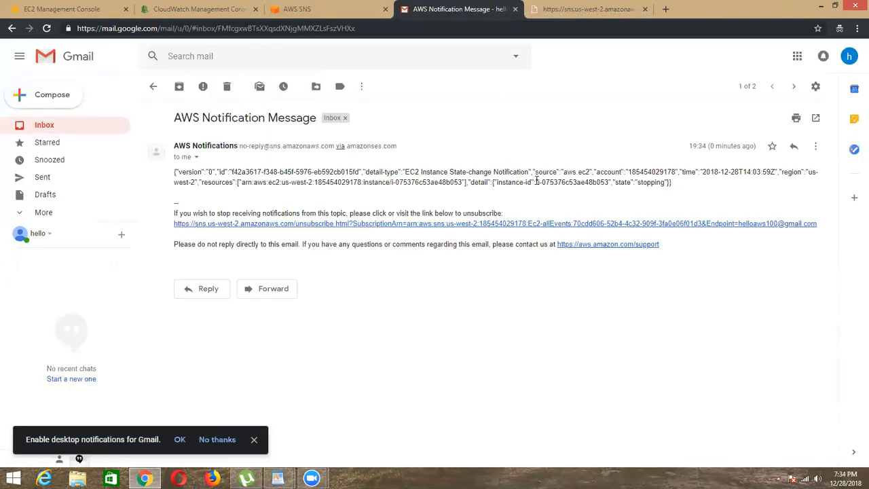
pyautogui.moveTo(537, 182); pyautogui.dragTo(600, 182)
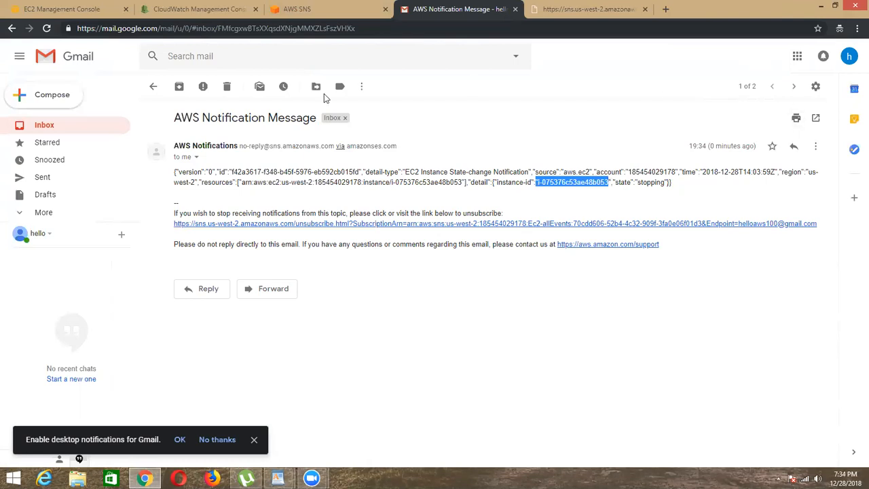
pyautogui.click(153, 86)
# Step: Refresh the EC2 instance list repeatedly and check the state of the AmiLinux instance
pyautogui.click(192, 9)
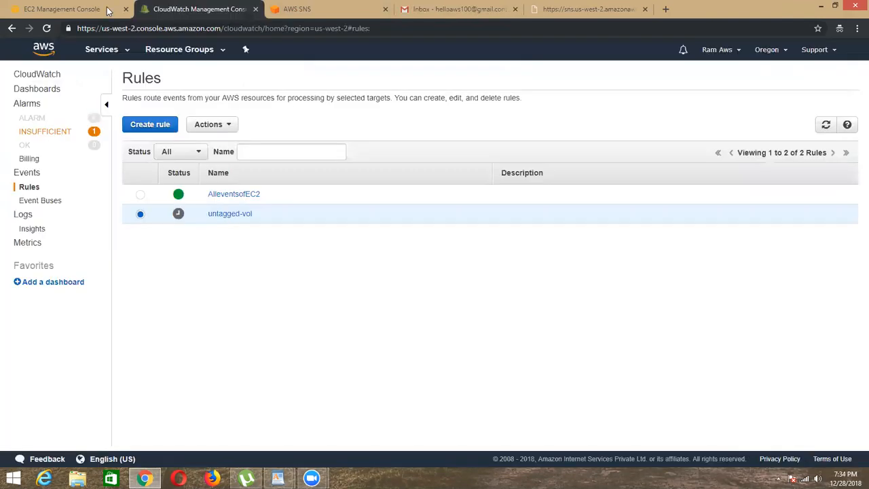
pyautogui.click(68, 9)
pyautogui.click(814, 85)
pyautogui.click(814, 85)
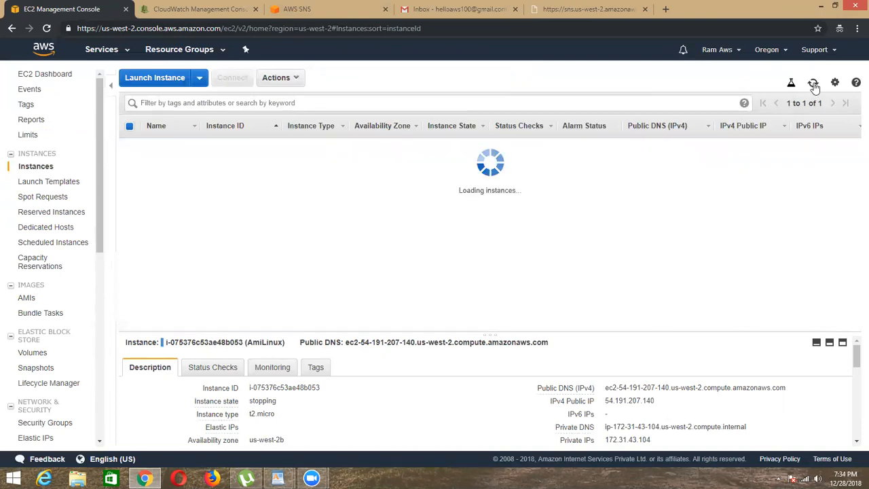
pyautogui.moveTo(444, 146); pyautogui.dragTo(479, 147)
pyautogui.click(588, 76)
pyautogui.click(814, 83)
pyautogui.click(813, 83)
pyautogui.click(814, 83)
pyautogui.click(814, 83)
pyautogui.click(814, 83)
pyautogui.click(814, 83)
pyautogui.click(814, 83)
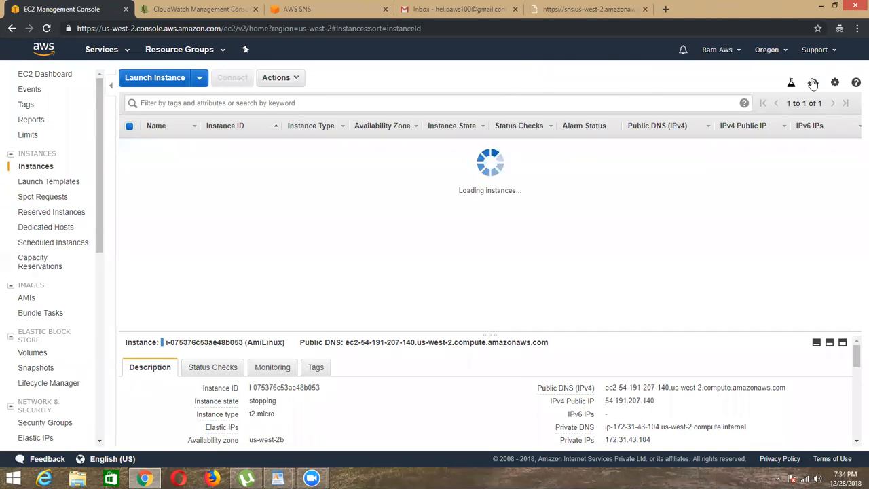
# Step: Start launching a new instance from Amazon Linux AMI 2018.03.0 (HVM) and accept the preselected t2.micro type
pyautogui.click(163, 81)
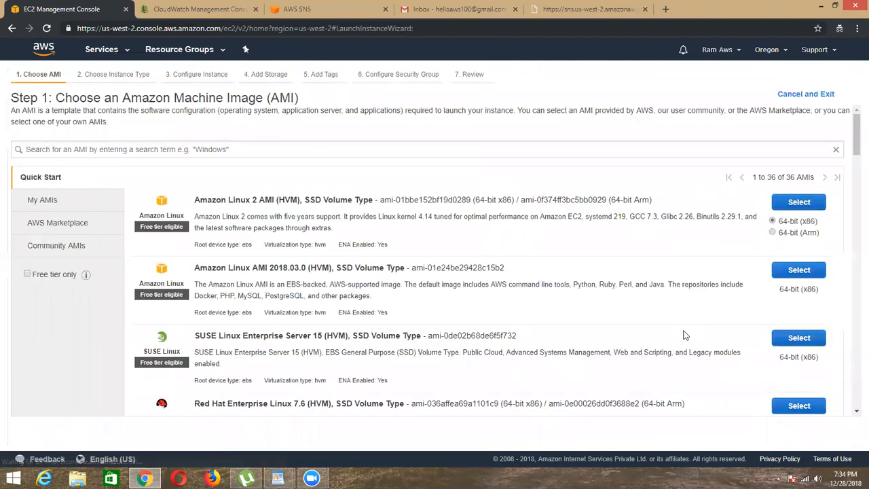
pyautogui.click(799, 272)
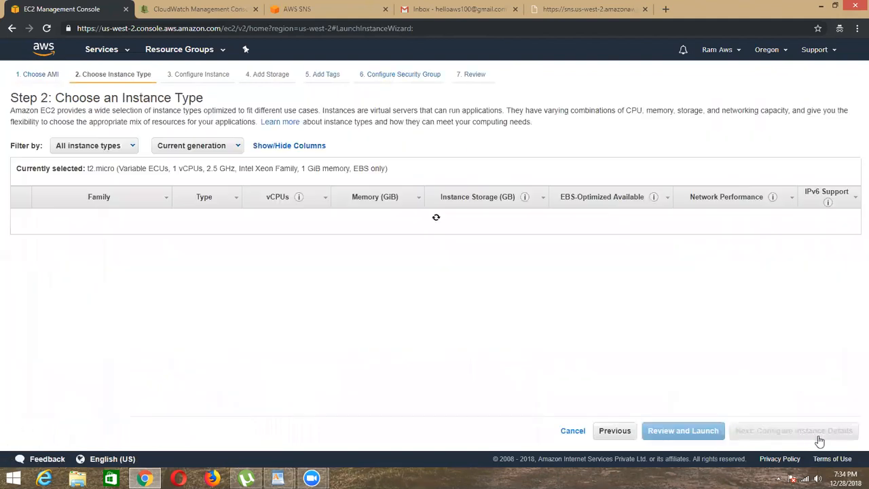
pyautogui.click(815, 434)
pyautogui.click(814, 436)
# Step: Add a Name tag with the value Testing to the new instance
pyautogui.click(400, 75)
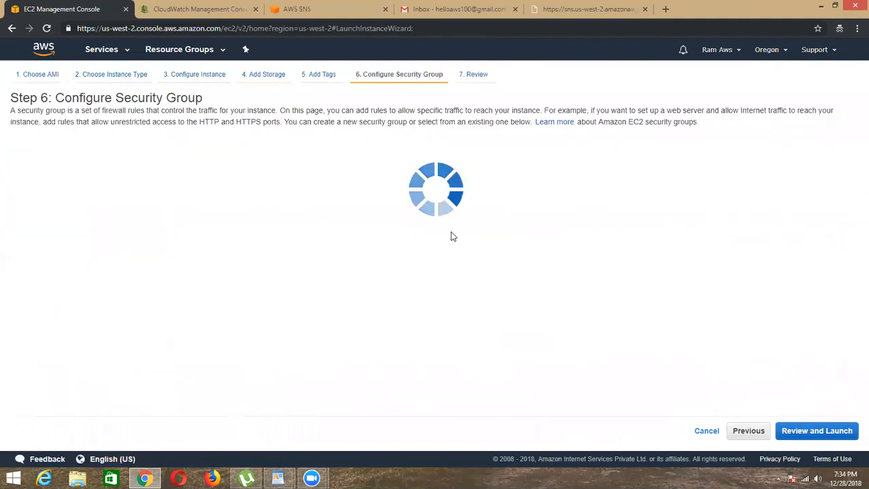
pyautogui.click(751, 433)
pyautogui.click(416, 205)
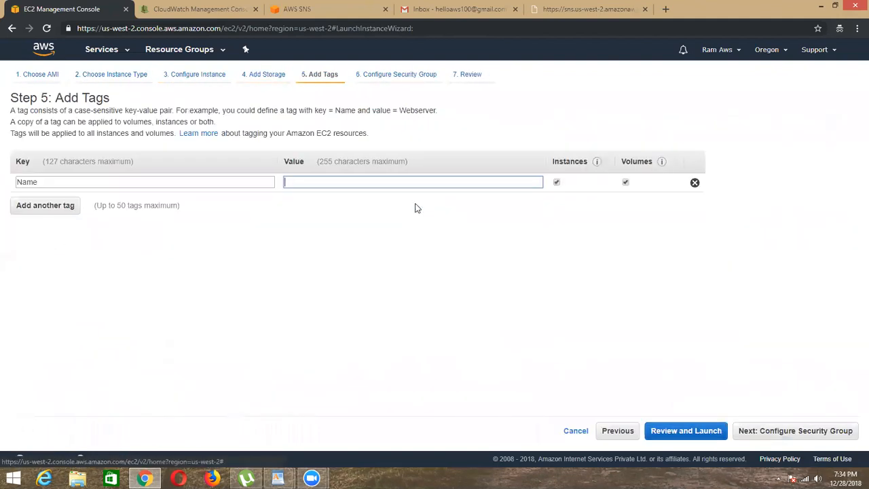
pyautogui.write('Testing')
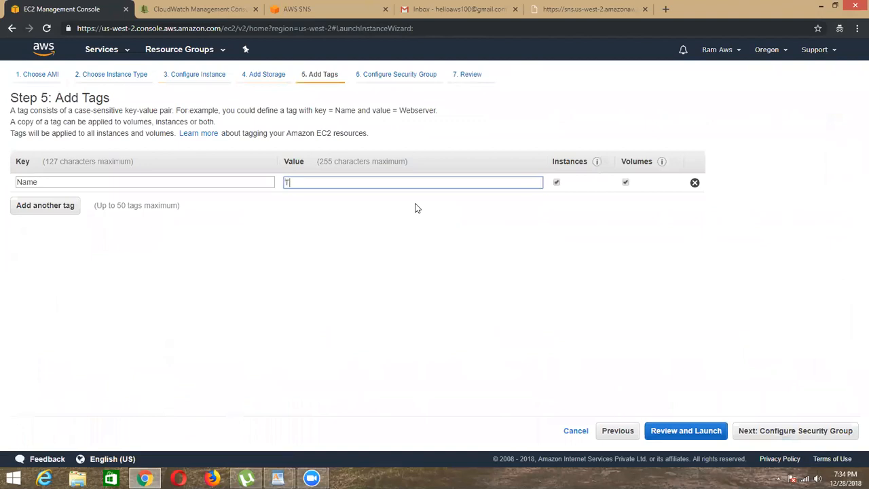
# Step: Assign the existing Linuxinstance-SG security group to the new instance
pyautogui.click(797, 435)
pyautogui.click(229, 157)
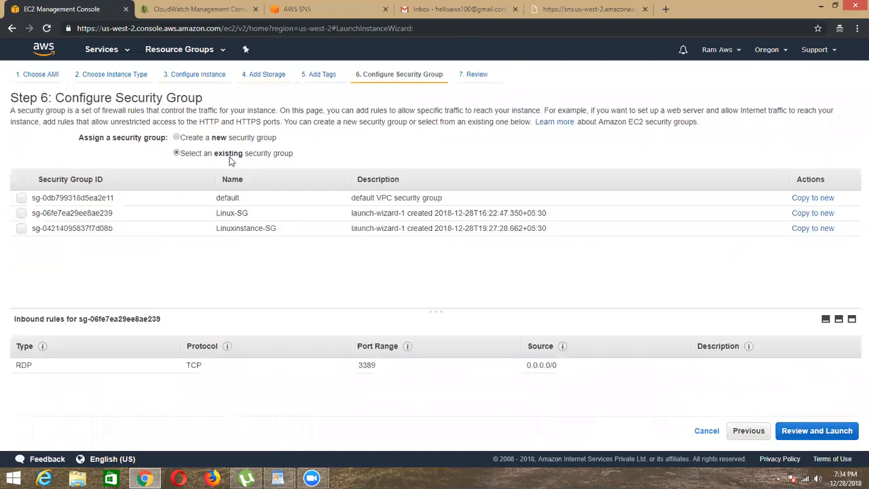
pyautogui.click(21, 213)
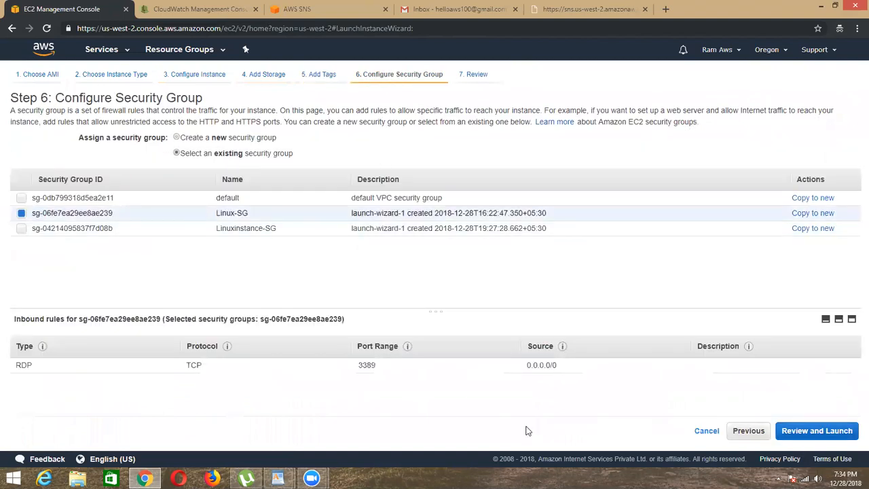
pyautogui.click(21, 229)
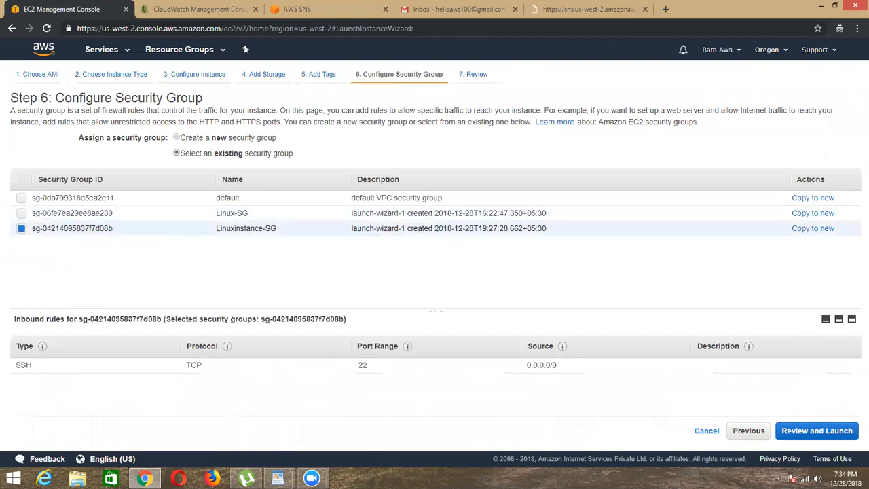
# Step: Launch the new instance with the existing FileGatewayStorage key pair and acknowledge access to its private key file
pyautogui.click(805, 433)
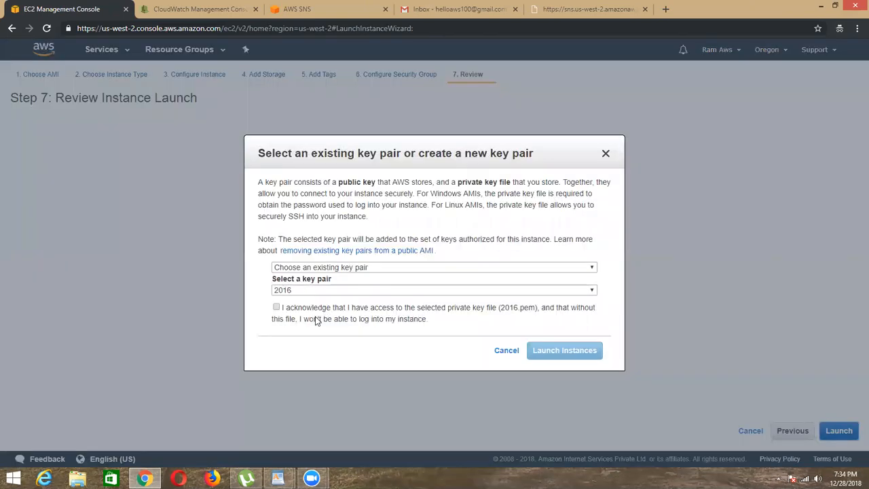
pyautogui.click(276, 306)
pyautogui.click(341, 290)
pyautogui.click(305, 329)
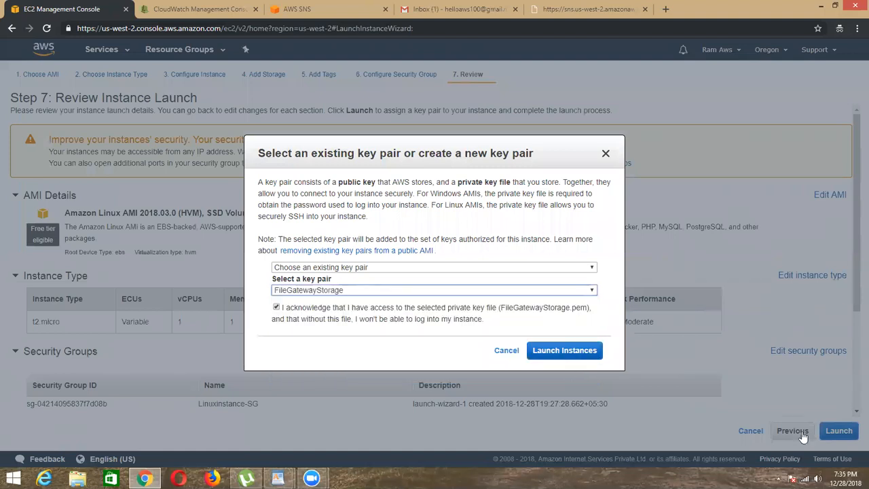
pyautogui.click(568, 351)
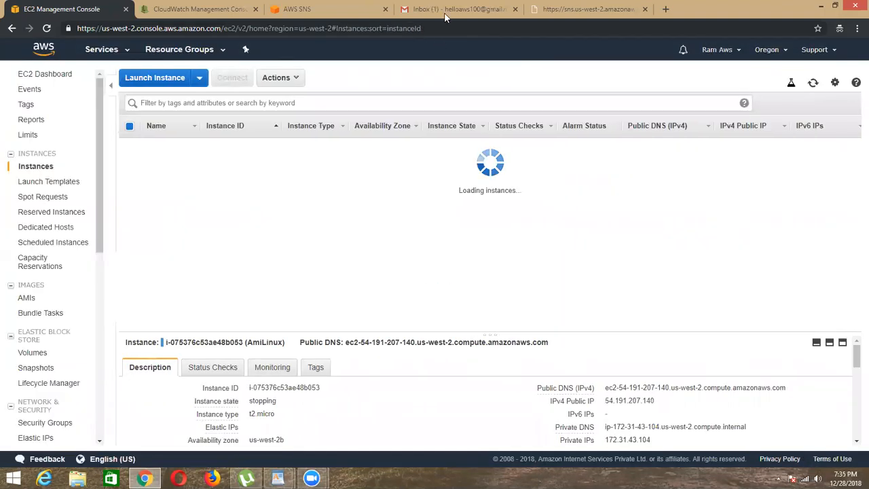
# Step: Open the new AWS notification e-mails in Gmail and check the instance state in each one
pyautogui.click(451, 9)
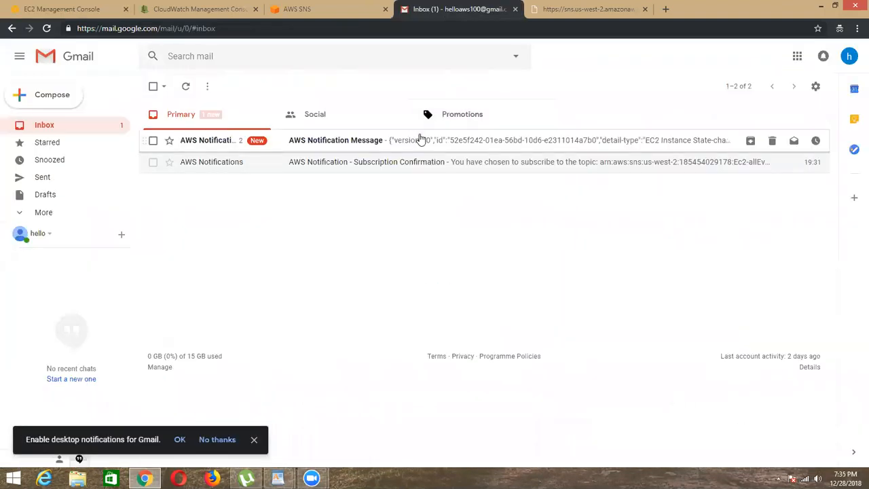
pyautogui.click(419, 140)
pyautogui.moveTo(668, 226); pyautogui.dragTo(699, 228)
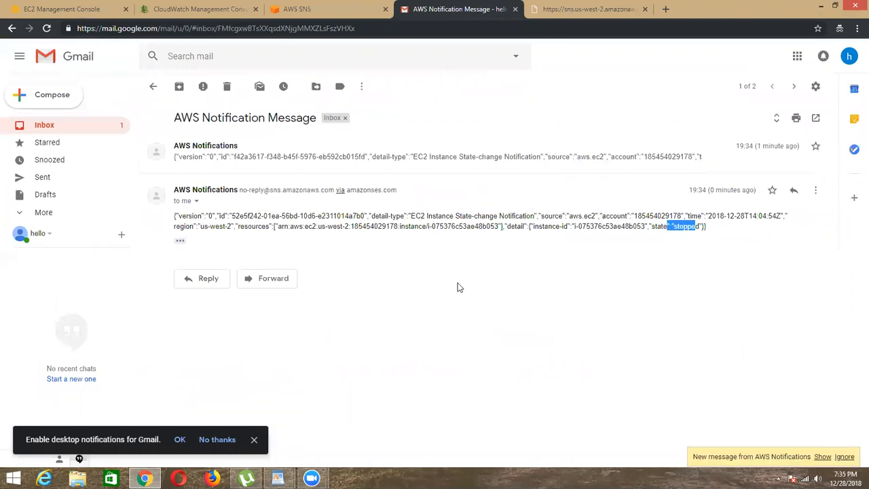
pyautogui.click(823, 457)
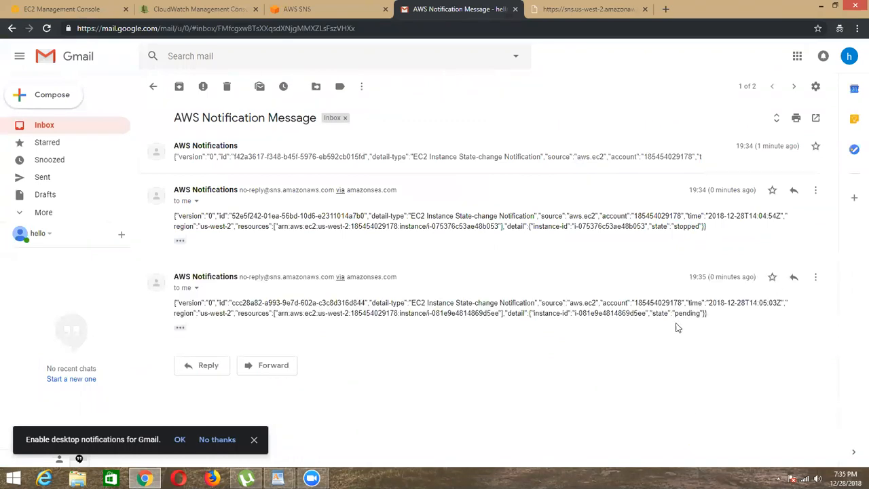
pyautogui.doubleClick(694, 314)
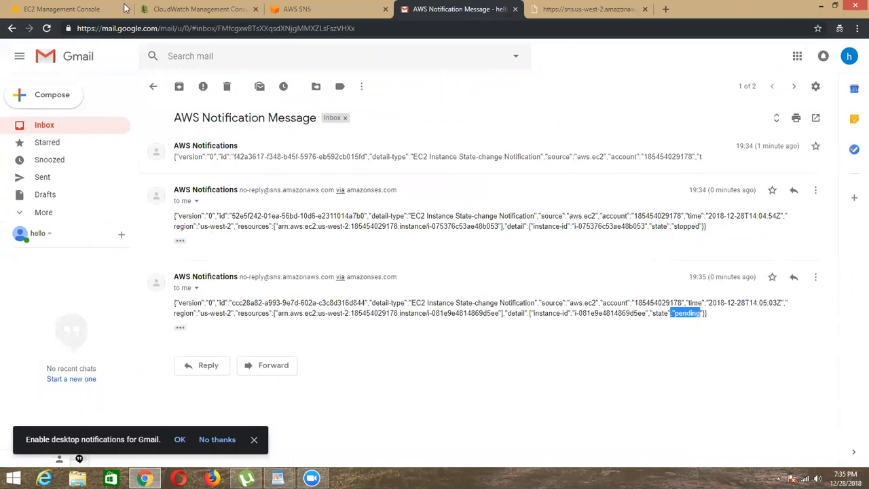
# Step: Return to the EC2 console and refresh the instance list to check the state of the Testing instance
pyautogui.click(78, 8)
pyautogui.click(811, 85)
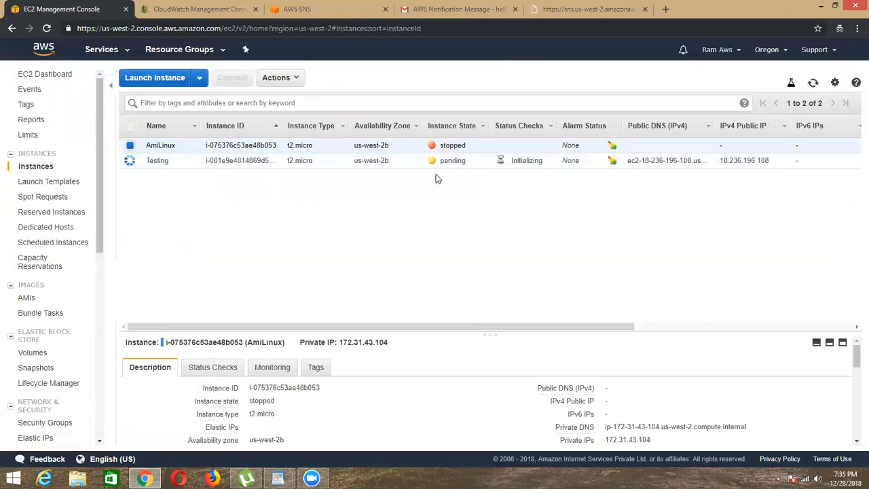
pyautogui.click(438, 167)
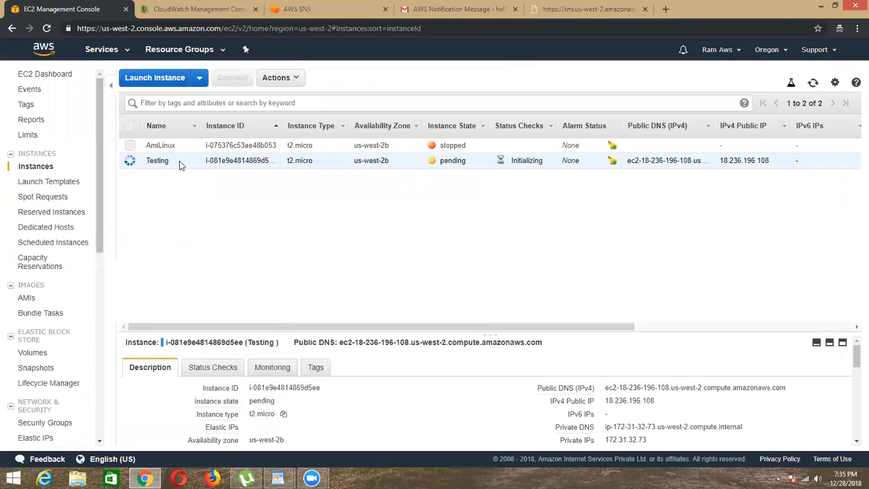
pyautogui.click(813, 83)
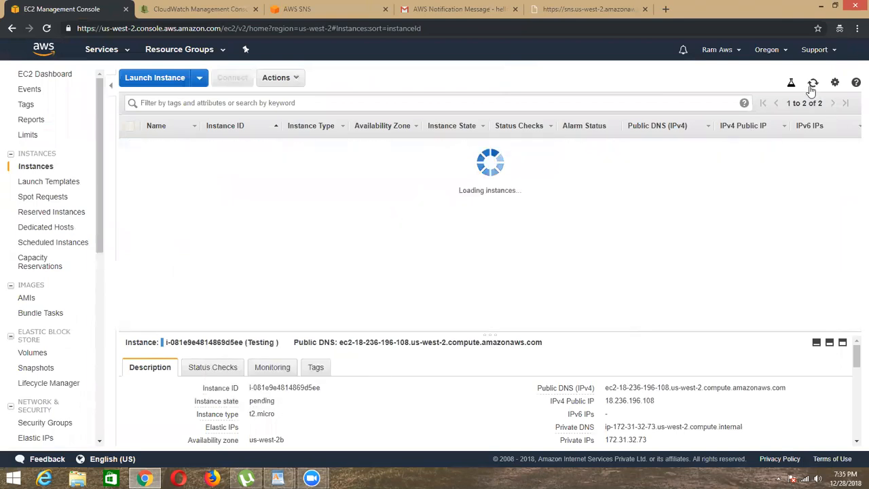
pyautogui.click(813, 83)
pyautogui.moveTo(439, 162); pyautogui.dragTo(485, 167)
pyautogui.click(459, 168)
pyautogui.click(814, 83)
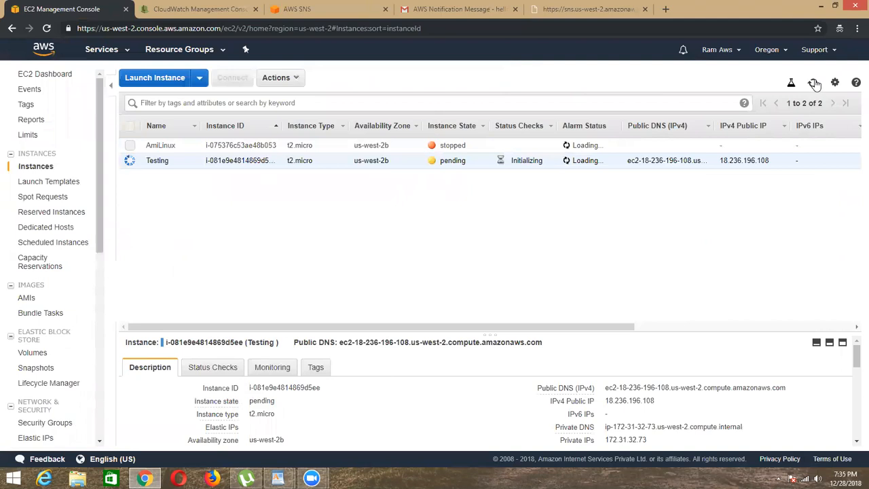
pyautogui.click(814, 83)
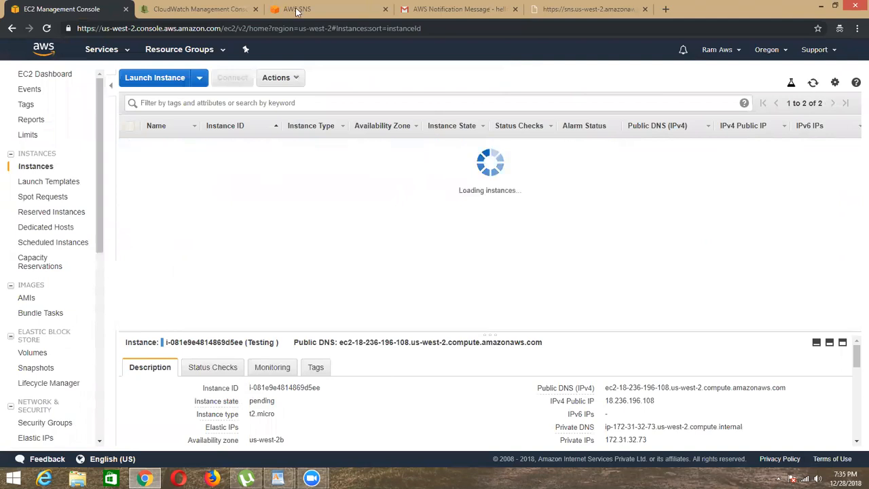
# Step: Look over the SNS topics and the notification e-mails and return to the CloudWatch rules list
pyautogui.click(367, 9)
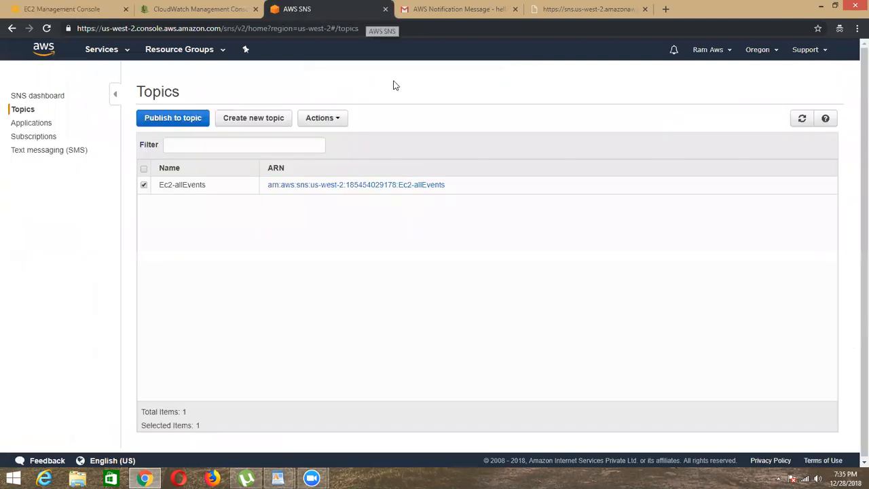
pyautogui.click(462, 9)
pyautogui.click(159, 8)
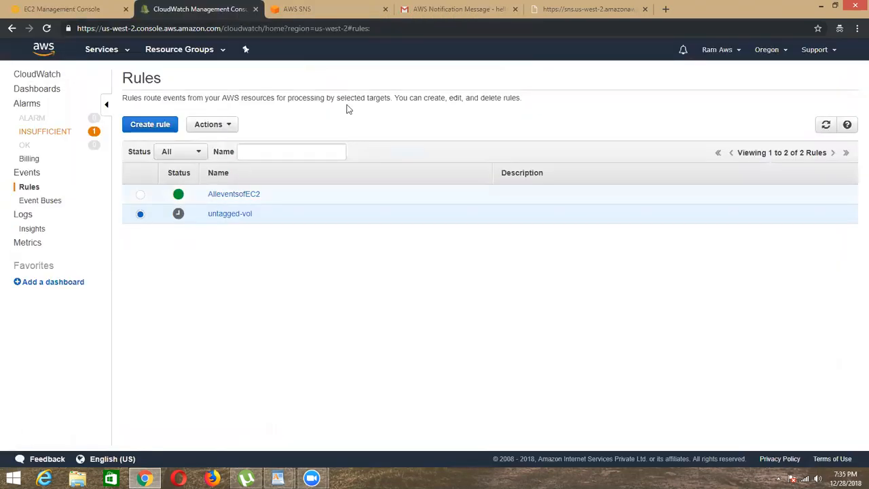
# Step: Switch to Gmail and check the instance state reported in the most recent AWS notification e-mail
pyautogui.click(462, 9)
pyautogui.click(823, 457)
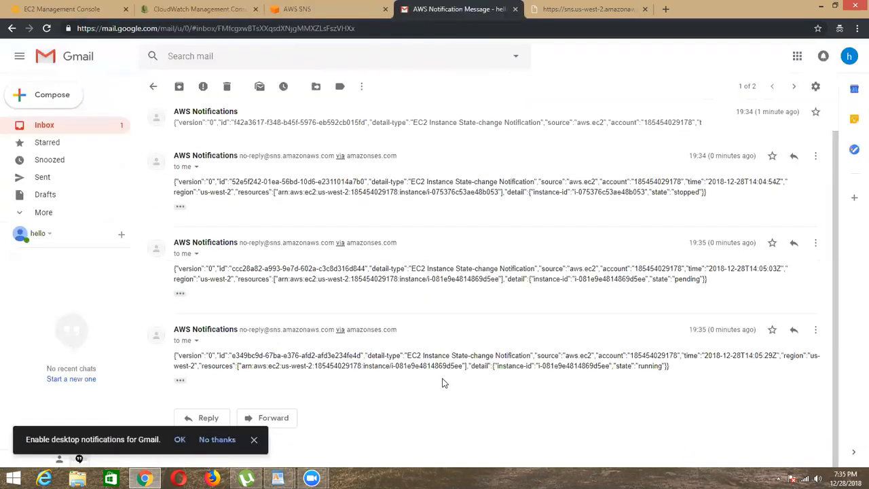
pyautogui.moveTo(620, 367); pyautogui.dragTo(680, 371)
pyautogui.click(680, 371)
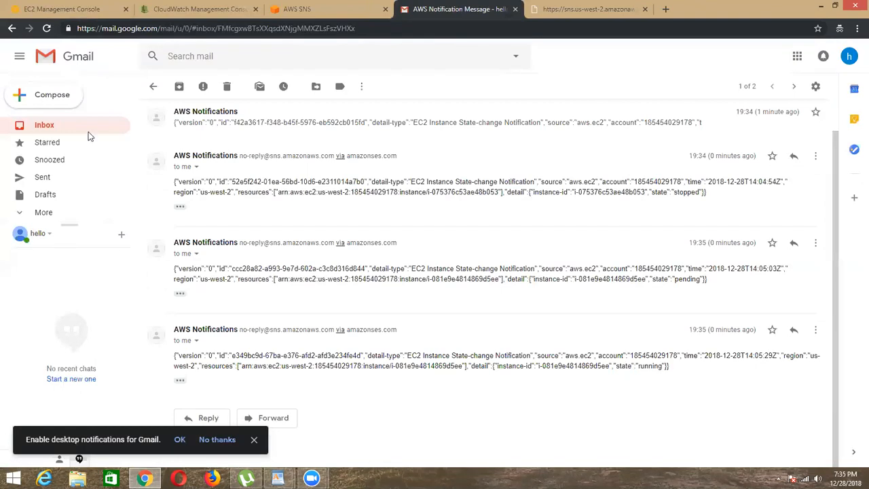
# Step: Close the SNS topics page and delete all AWS notification conversations from the Gmail inbox
pyautogui.click(336, 9)
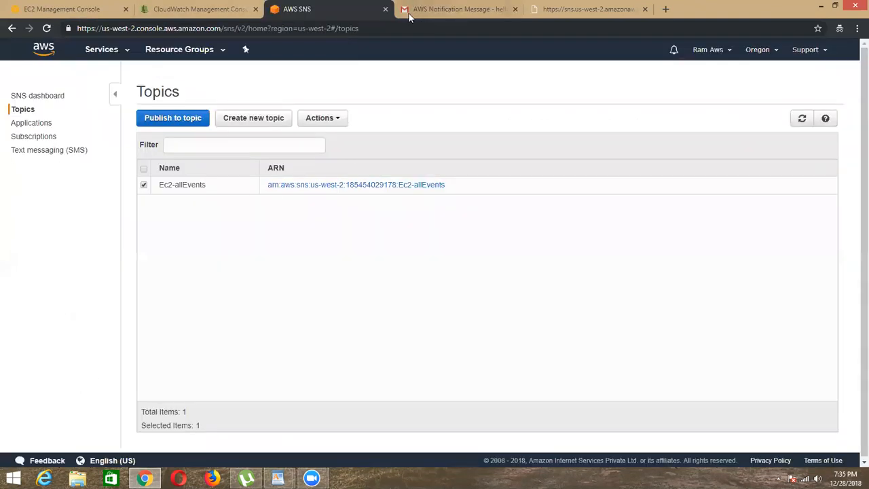
pyautogui.click(385, 9)
pyautogui.click(153, 86)
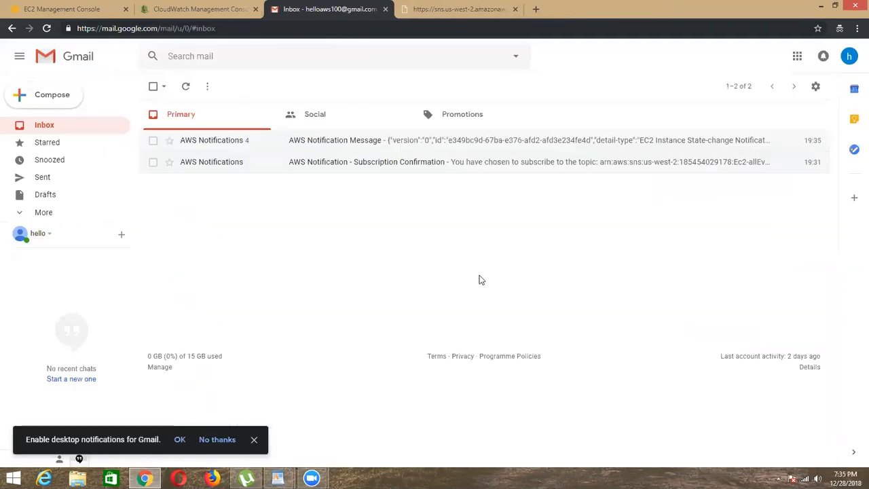
pyautogui.click(178, 8)
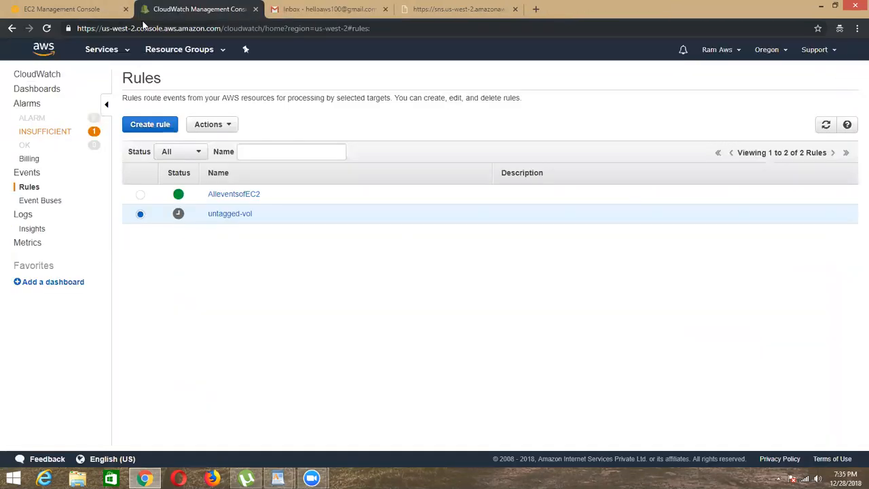
pyautogui.click(333, 9)
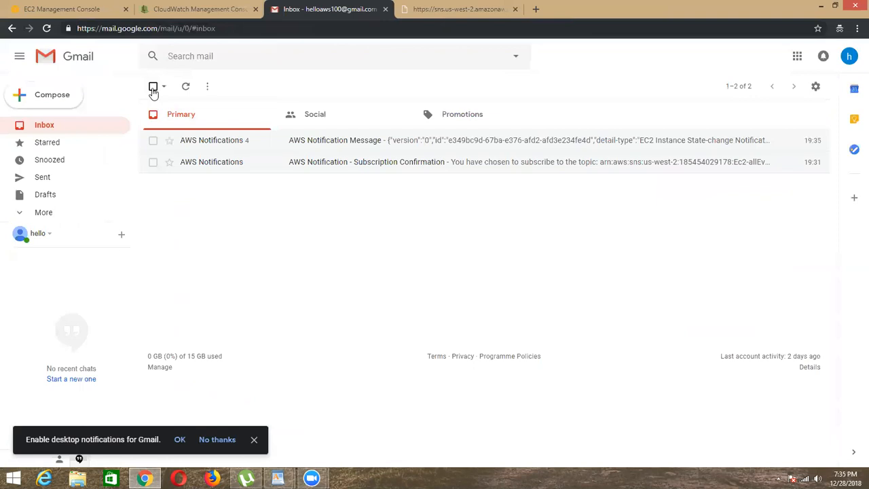
pyautogui.click(153, 86)
pyautogui.click(235, 86)
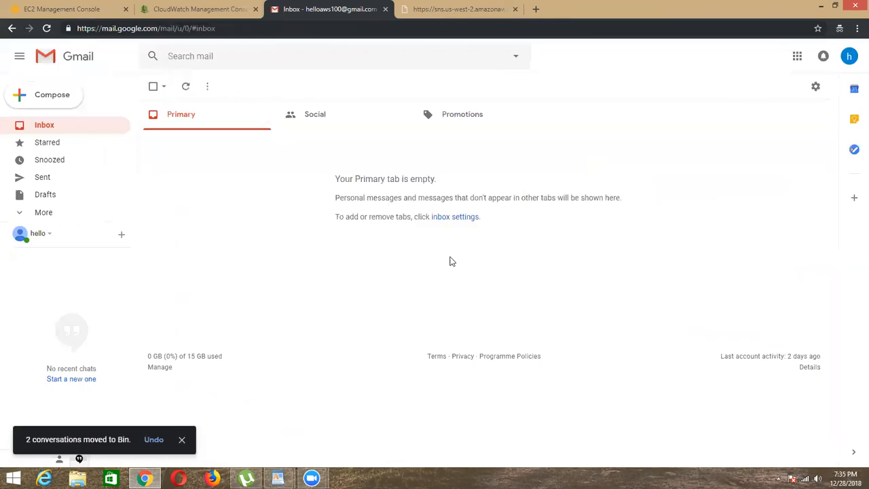
# Step: Refresh the EC2 instance list and start the stopped AmiLinux instance, confirming the start
pyautogui.click(70, 8)
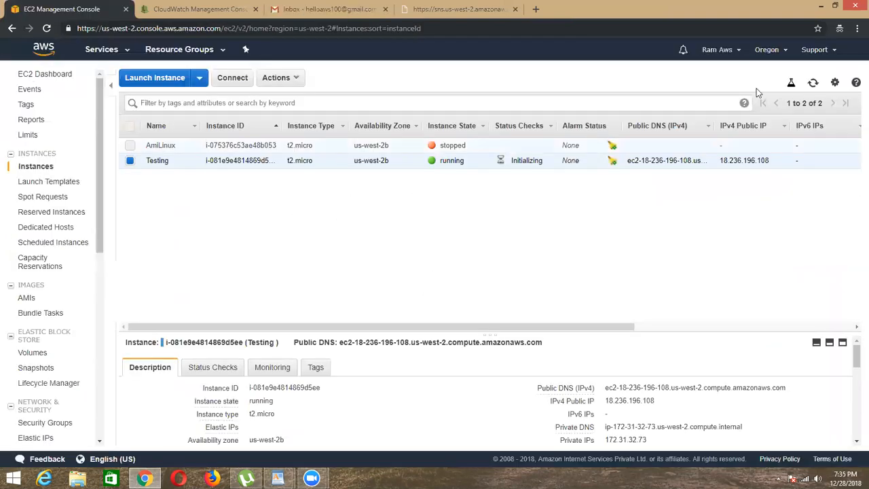
pyautogui.click(813, 83)
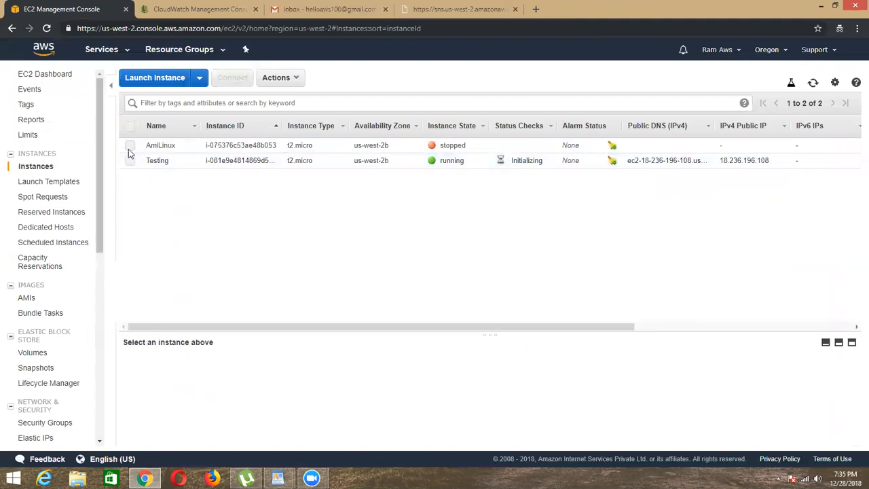
pyautogui.click(130, 146)
pyautogui.click(278, 77)
pyautogui.moveTo(320, 151)
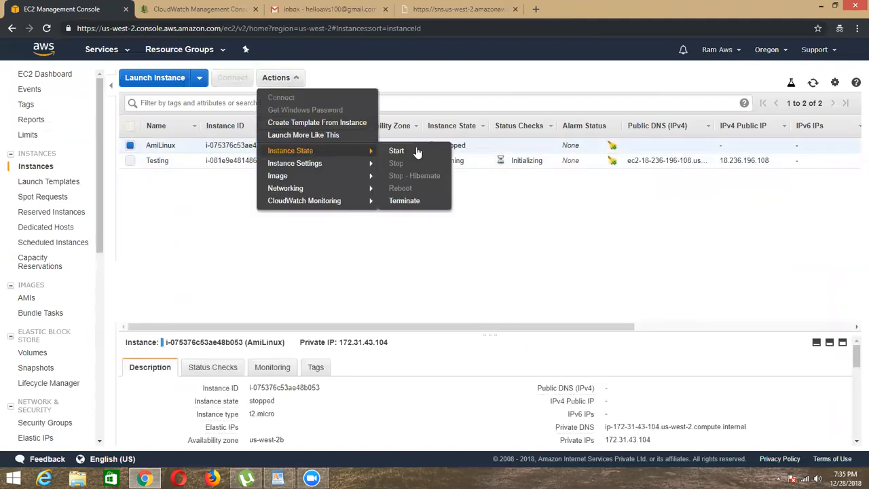
pyautogui.click(397, 151)
pyautogui.click(516, 298)
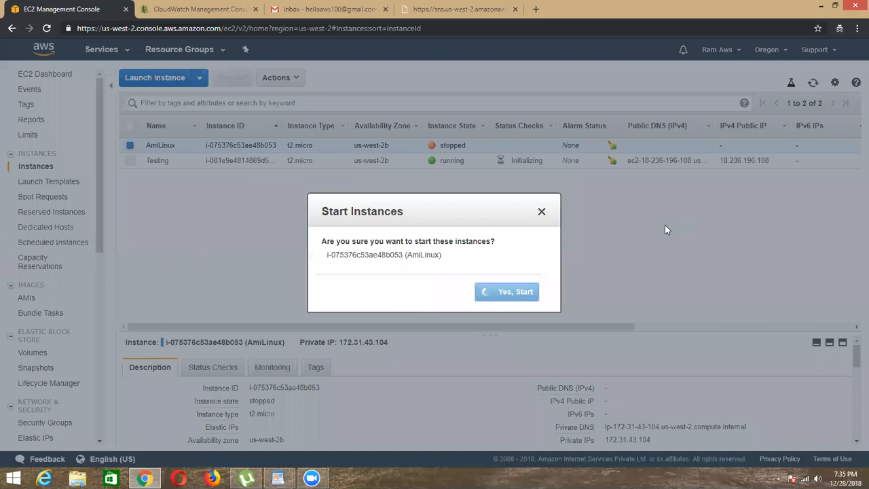
# Step: Delete the newly arrived AWS notification e-mail from the Gmail inbox
pyautogui.click(344, 6)
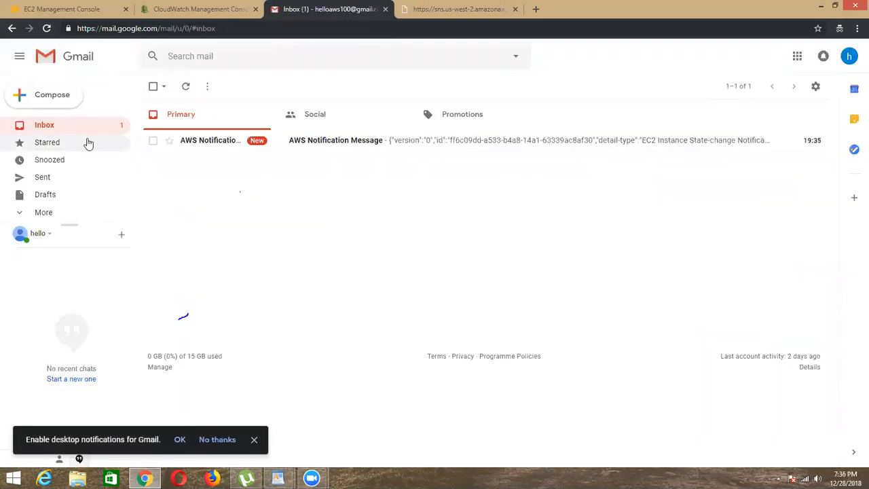
pyautogui.click(154, 141)
pyautogui.click(234, 87)
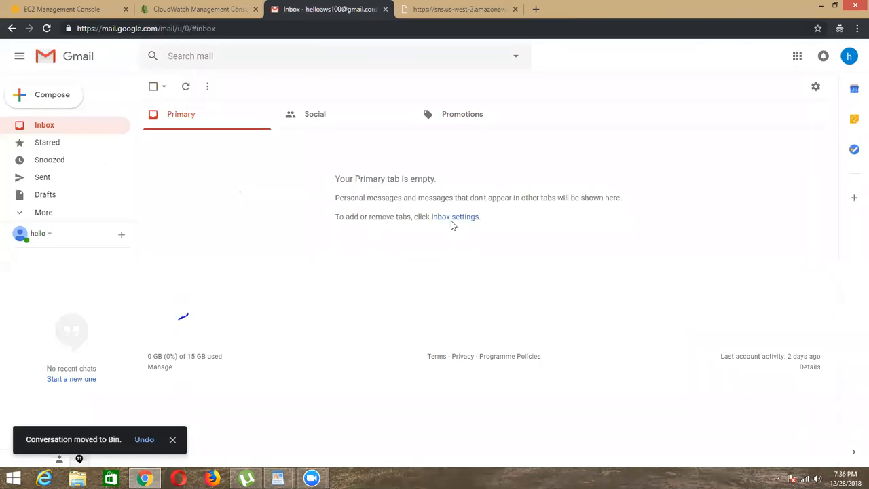
# Step: Disable the AlleventsofEC2 rule in CloudWatch and confirm the change
pyautogui.click(481, 6)
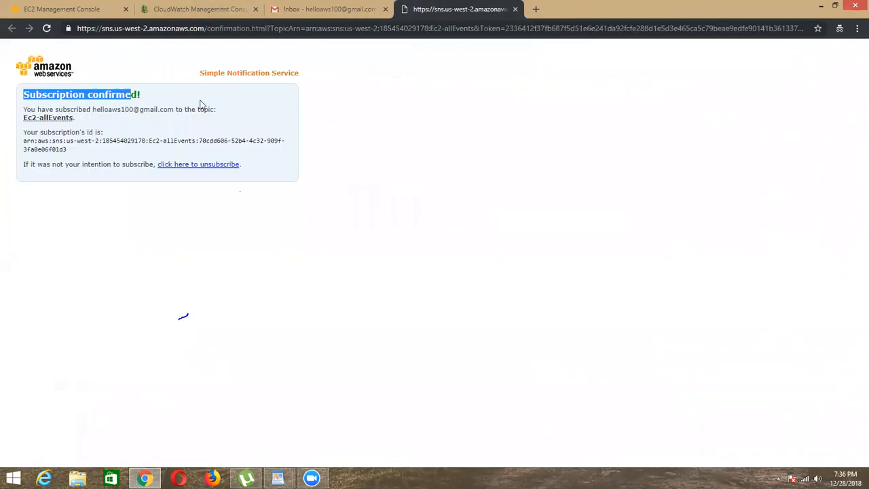
pyautogui.click(217, 6)
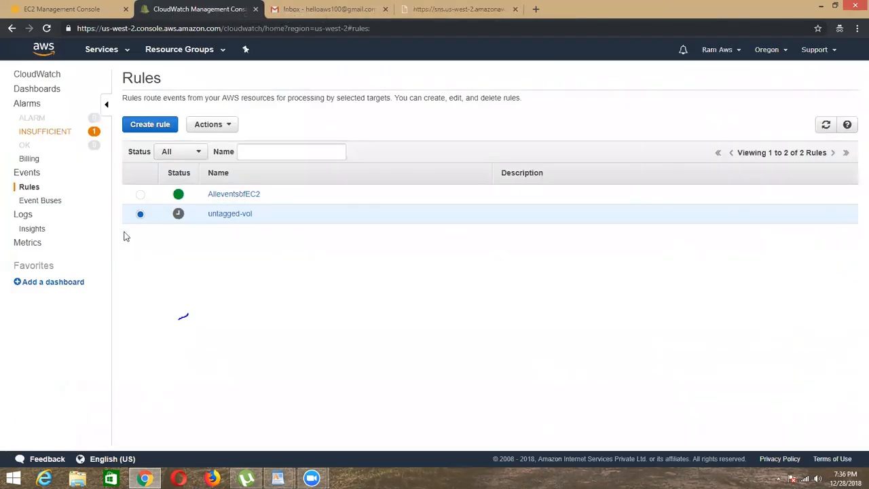
pyautogui.click(140, 195)
pyautogui.click(209, 124)
pyautogui.click(211, 174)
pyautogui.click(539, 297)
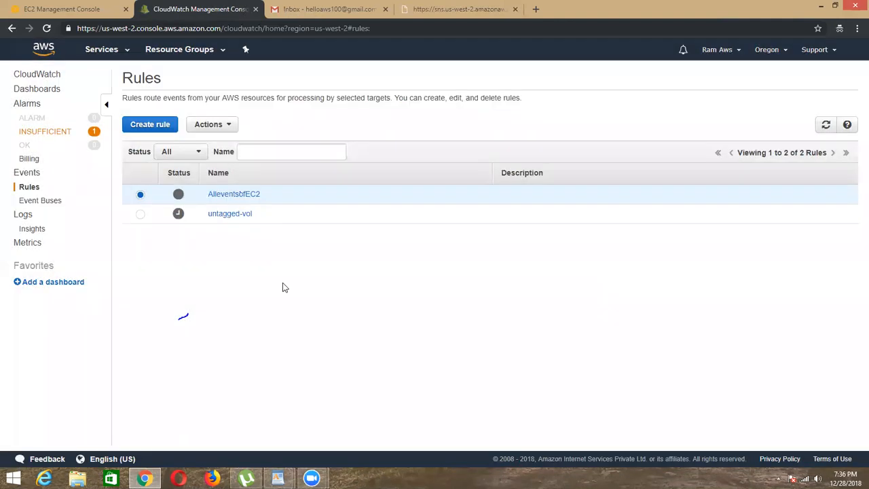
# Step: Return to the EC2 console and refresh the instance list to check the AmiLinux instance's state
pyautogui.click(60, 10)
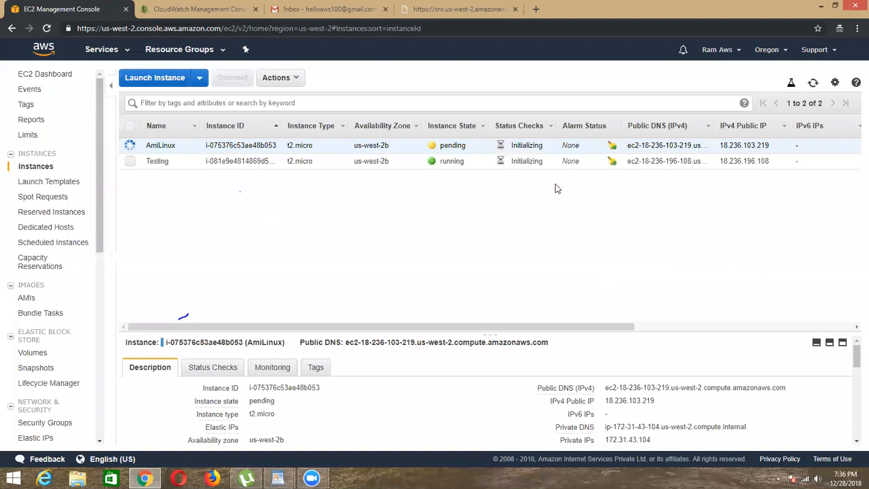
pyautogui.click(815, 82)
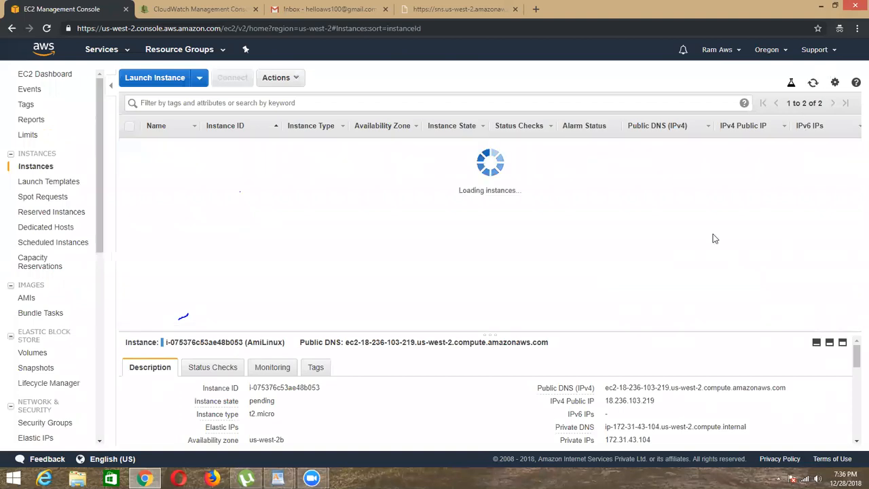
# Step: Open the AWS Labs Remodified document in WordPad and highlight lab item 32 about setting CloudWatch alarms in EC2 instances
pyautogui.moveTo(278, 478)
pyautogui.click(339, 418)
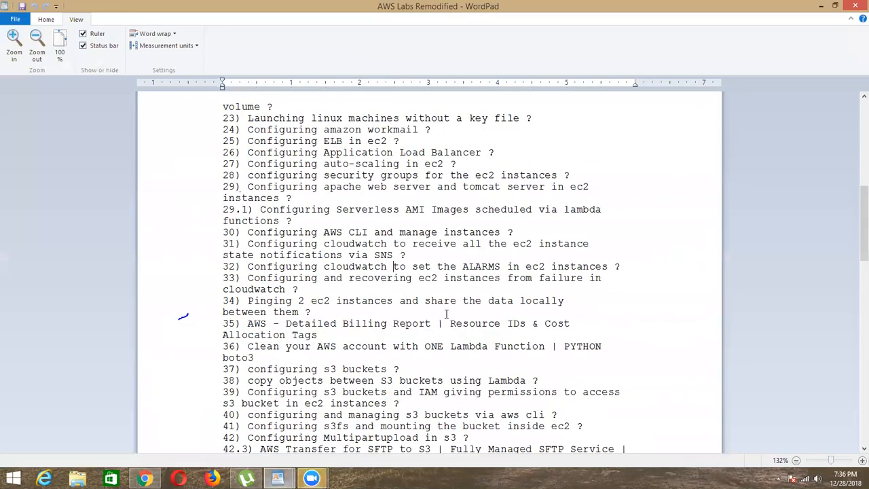
pyautogui.moveTo(237, 266); pyautogui.dragTo(612, 266)
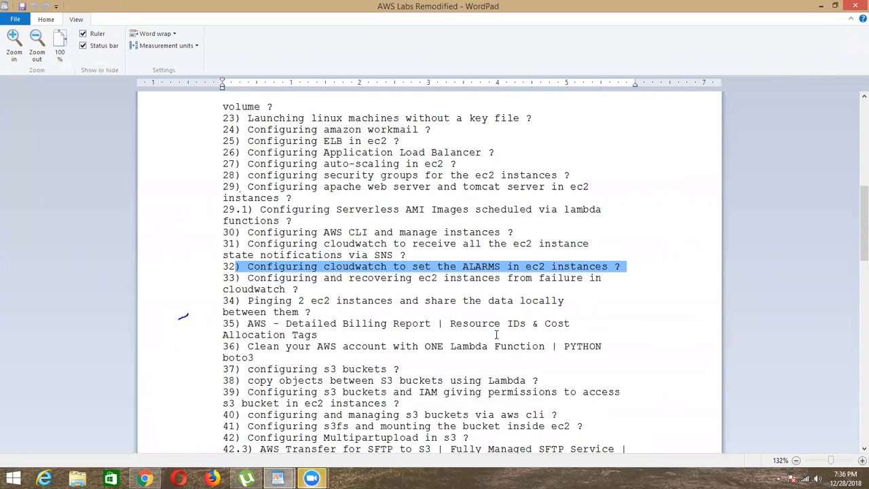
pyautogui.click(337, 284)
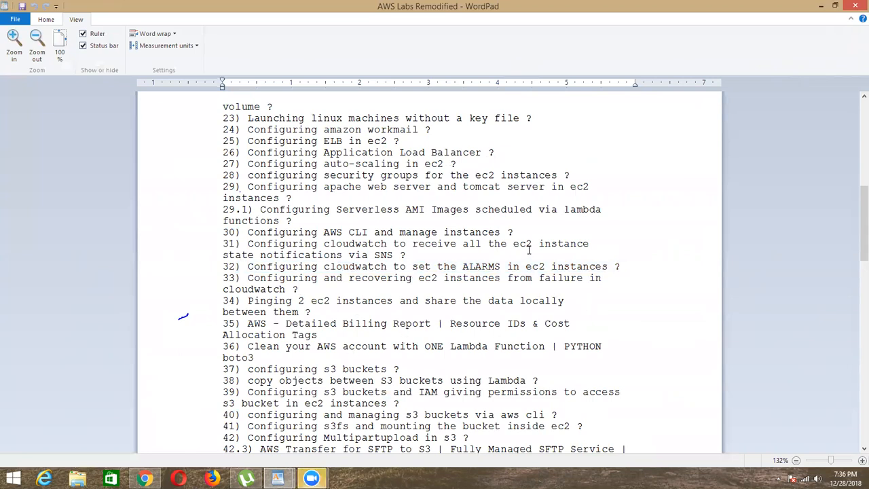
pyautogui.doubleClick(465, 265)
pyautogui.press('Right')
pyautogui.moveTo(516, 265); pyautogui.dragTo(440, 266)
pyautogui.click(291, 266)
pyautogui.moveTo(325, 266); pyautogui.dragTo(508, 266)
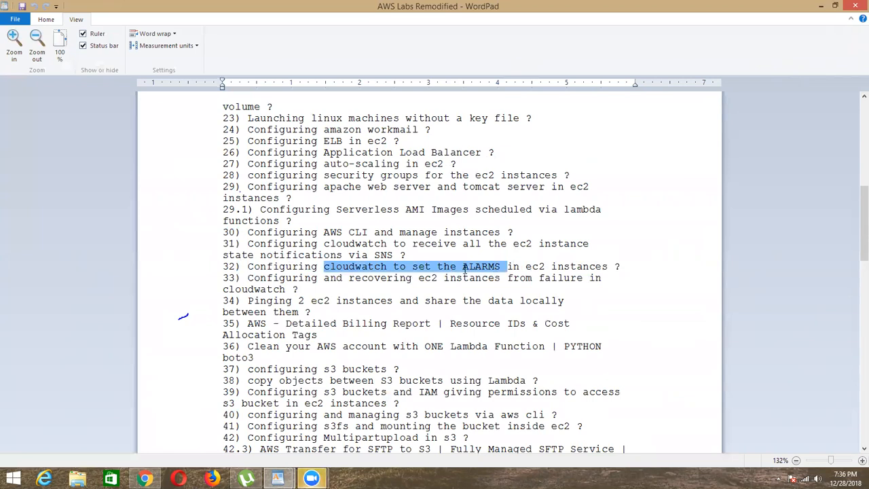
pyautogui.click(501, 266)
pyautogui.moveTo(403, 268); pyautogui.dragTo(499, 268)
pyautogui.click(497, 267)
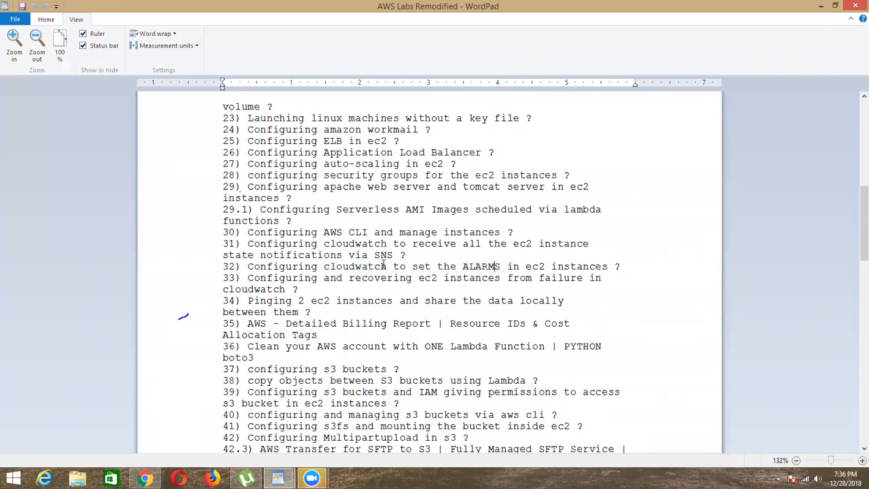
pyautogui.moveTo(325, 266); pyautogui.dragTo(500, 266)
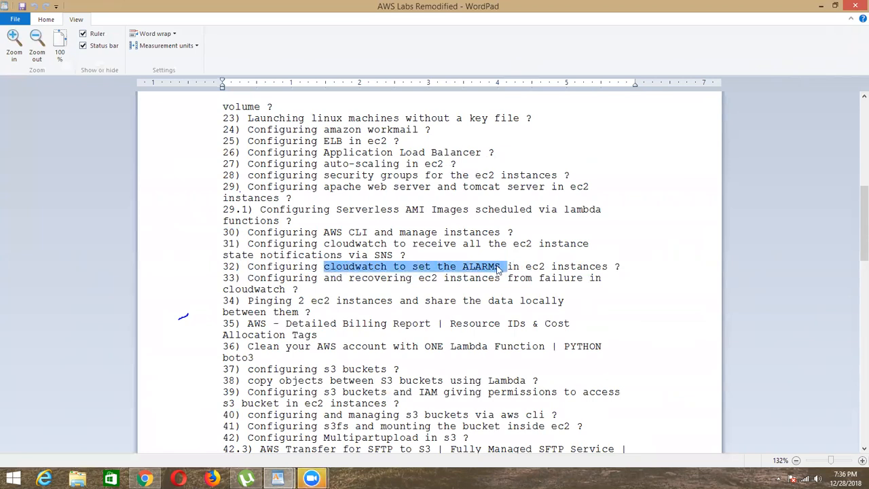
pyautogui.click(499, 266)
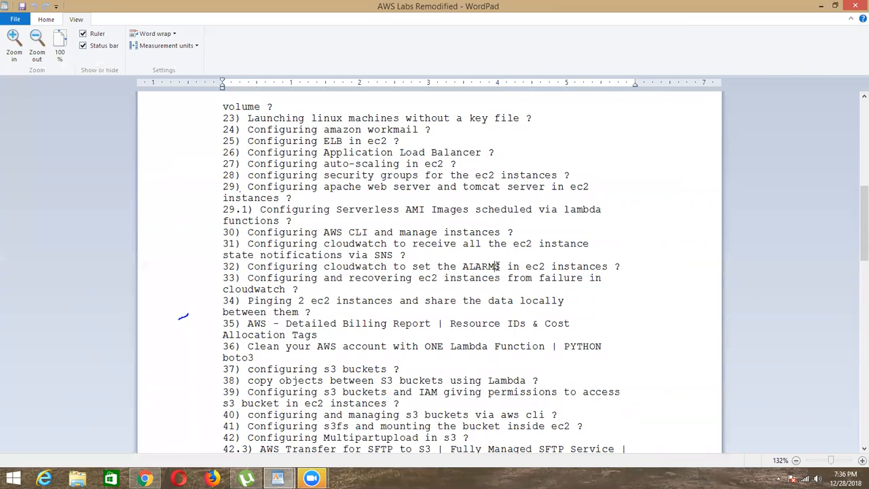
pyautogui.moveTo(324, 267); pyautogui.dragTo(502, 267)
pyautogui.click(471, 268)
# Step: Leave the WordPad document and refresh the EC2 instance list to check both the AmiLinux and Testing instances
pyautogui.click(820, 6)
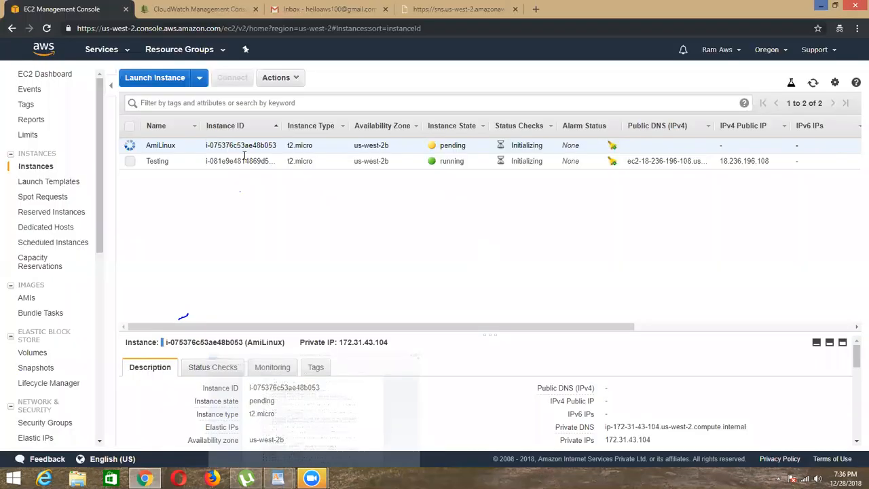
pyautogui.click(813, 82)
pyautogui.click(813, 82)
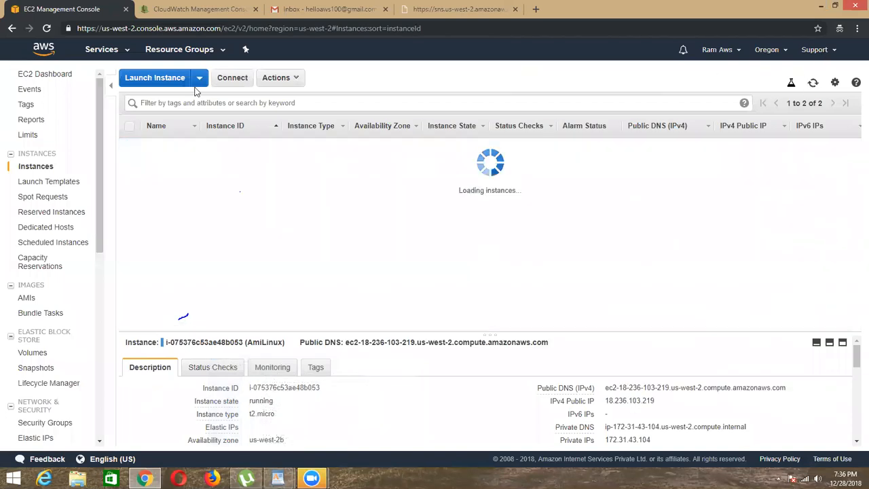
pyautogui.click(124, 163)
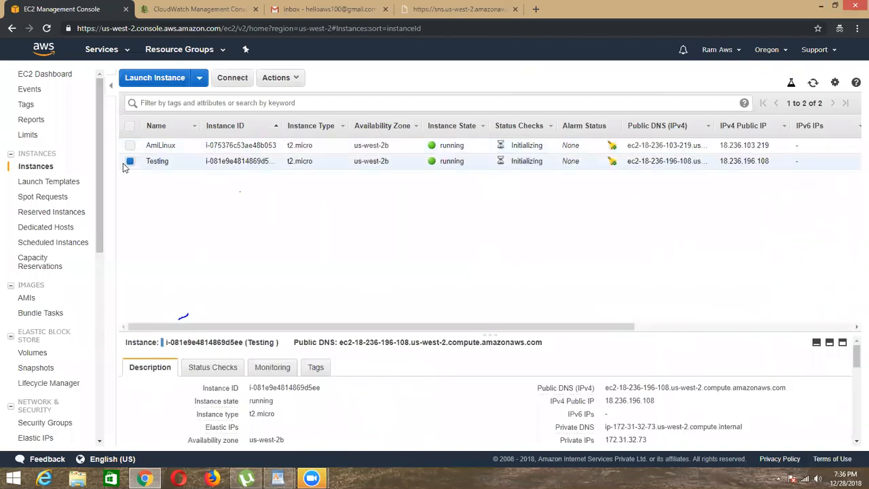
pyautogui.click(126, 163)
# Step: Delete the insufficient-data alarm awsec2-Grp-1-High-CPU-Utilization in CloudWatch and return to the EC2 instance list
pyautogui.click(150, 10)
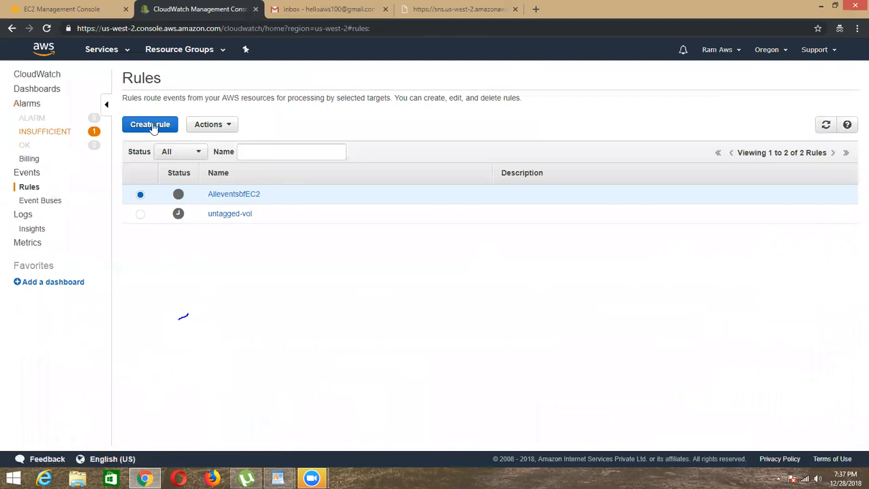
pyautogui.click(68, 133)
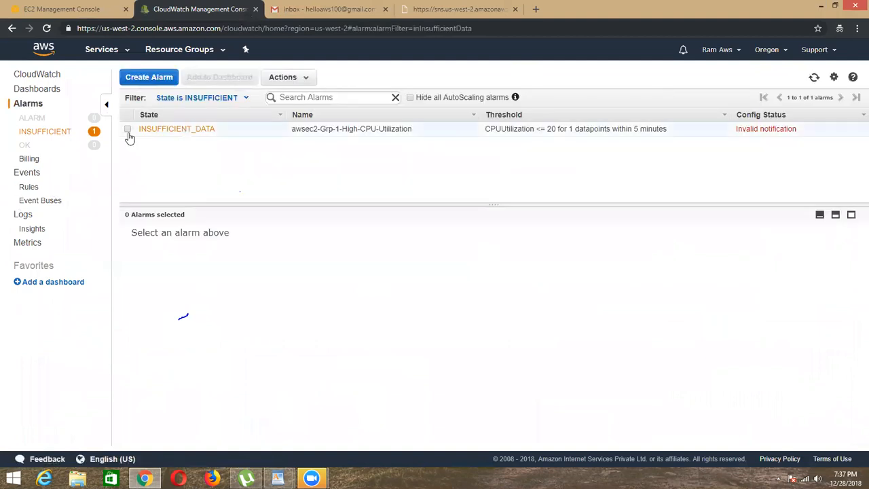
pyautogui.click(814, 78)
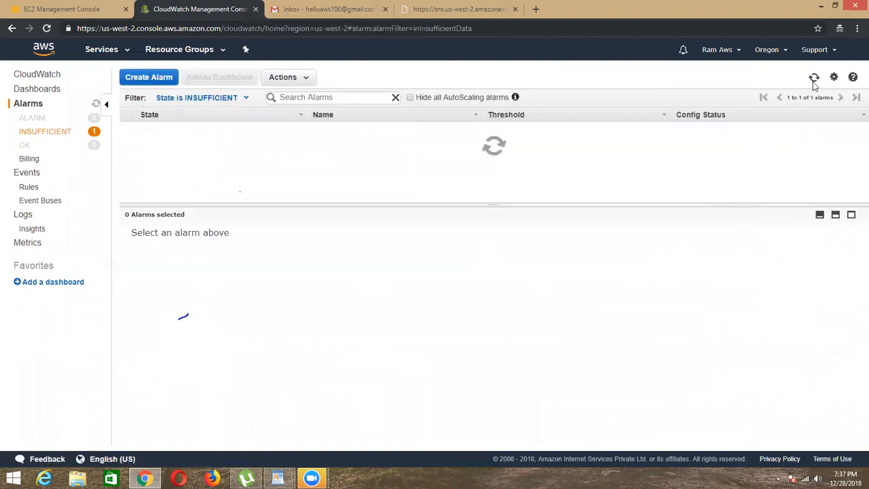
pyautogui.click(127, 129)
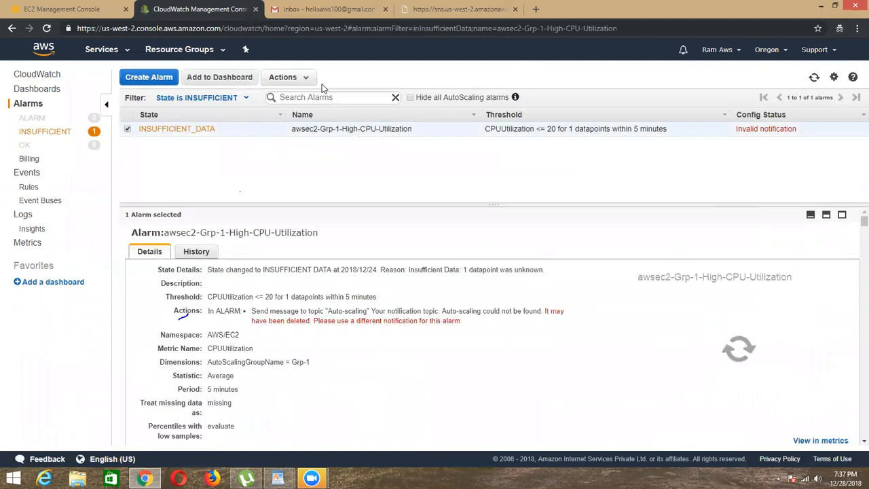
pyautogui.click(309, 80)
pyautogui.click(279, 126)
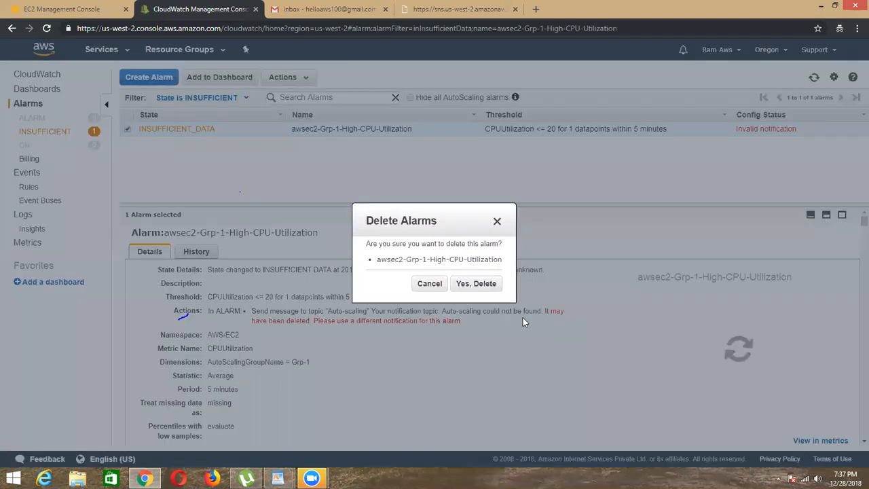
pyautogui.click(485, 284)
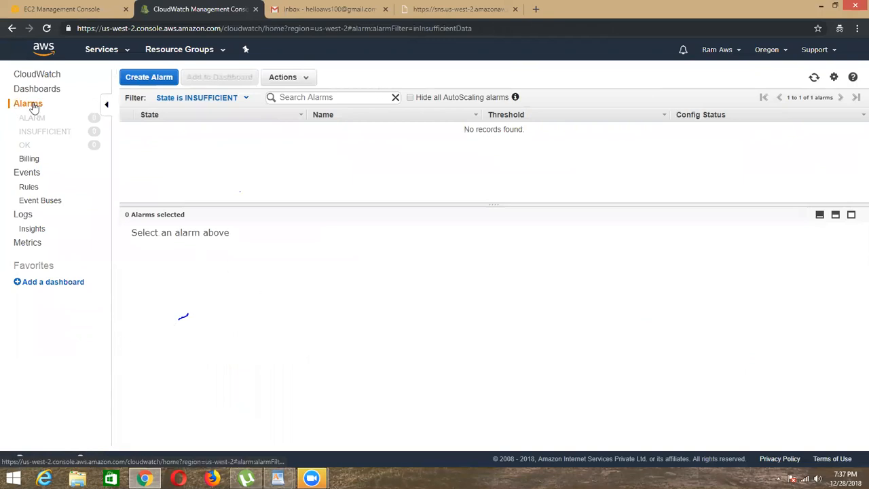
pyautogui.click(81, 10)
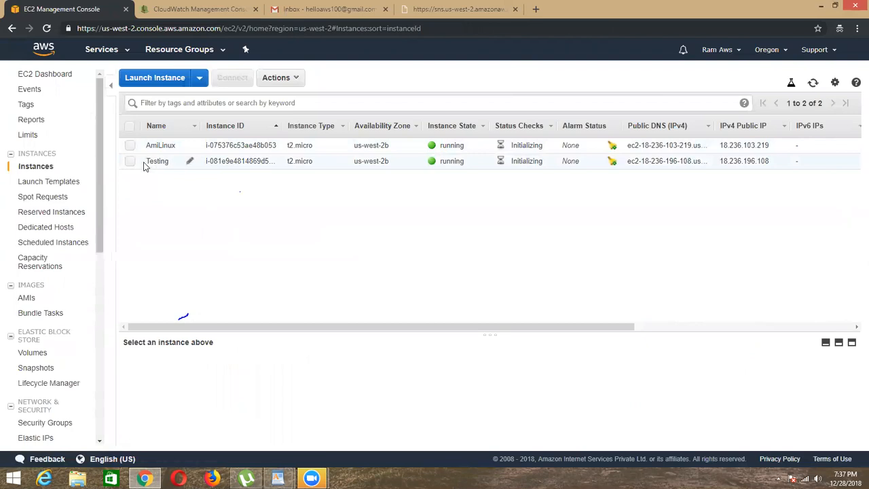
# Step: Show the Testing instance's details, check the alarm list in CloudWatch and return to the EC2 instances
pyautogui.click(170, 161)
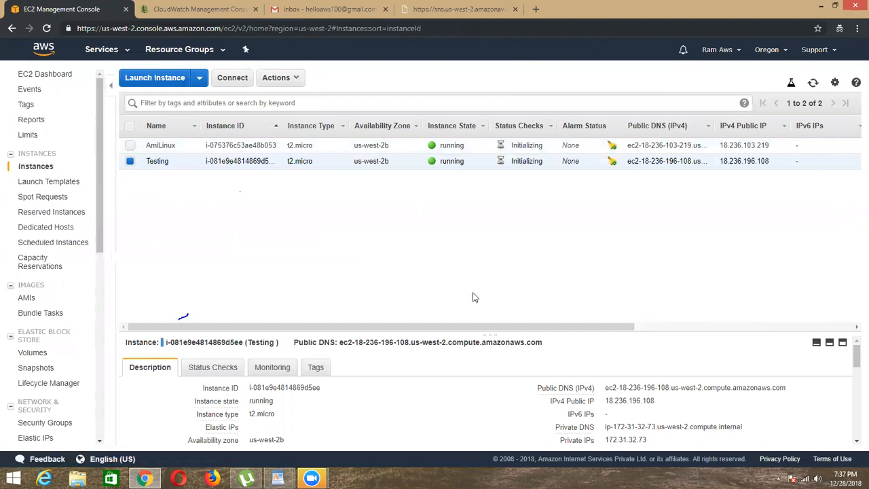
pyautogui.moveTo(144, 168); pyautogui.dragTo(174, 163)
pyautogui.click(174, 163)
pyautogui.moveTo(144, 163); pyautogui.dragTo(175, 163)
pyautogui.click(225, 159)
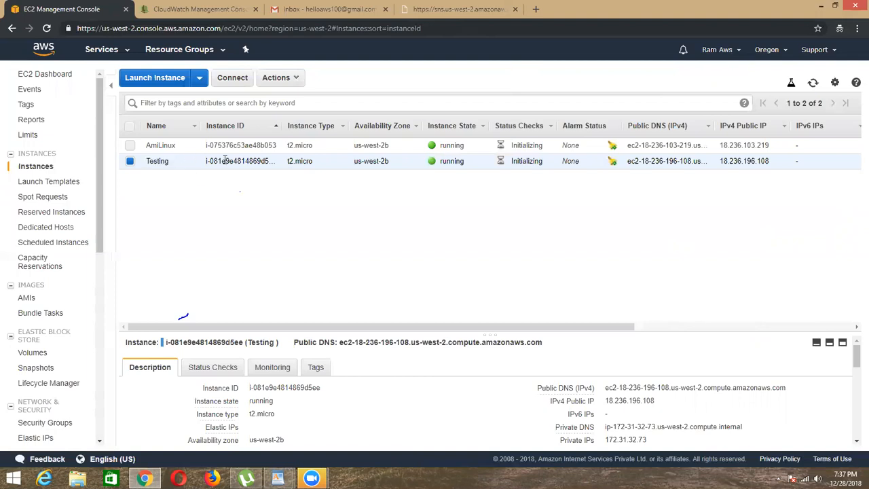
pyautogui.click(204, 10)
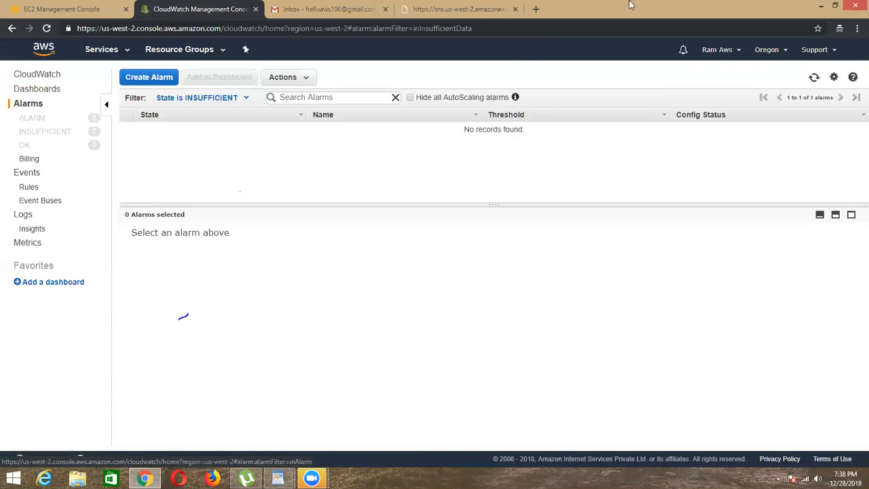
pyautogui.click(80, 5)
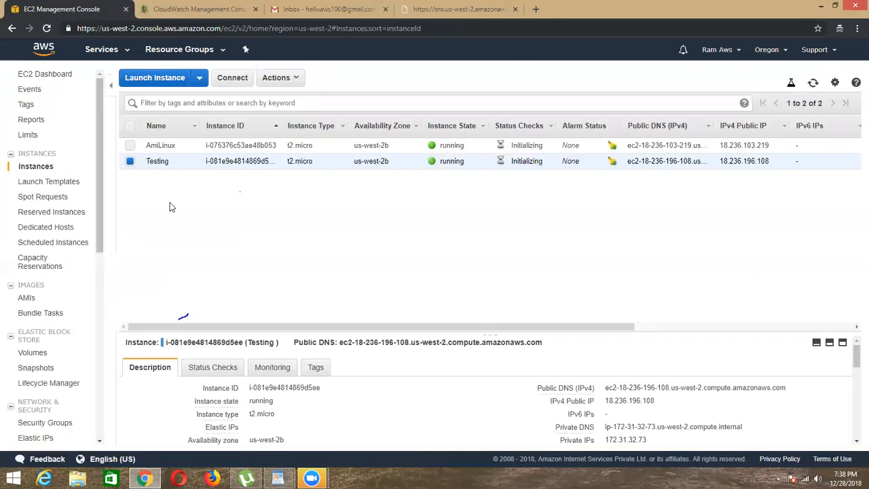
# Step: Deselect the Testing instance and select the AmiLinux instance in the instance list
pyautogui.click(129, 162)
pyautogui.click(130, 146)
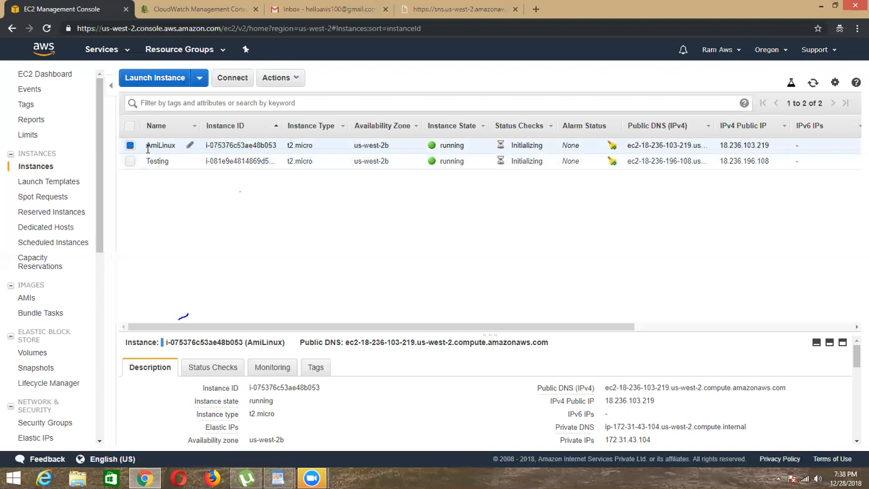
pyautogui.doubleClick(173, 148)
pyautogui.click(149, 145)
pyautogui.moveTo(147, 149); pyautogui.dragTo(173, 143)
pyautogui.click(208, 225)
pyautogui.moveTo(144, 151); pyautogui.dragTo(167, 149)
pyautogui.click(199, 296)
pyautogui.moveTo(146, 147); pyautogui.dragTo(177, 146)
pyautogui.click(162, 148)
pyautogui.click(173, 246)
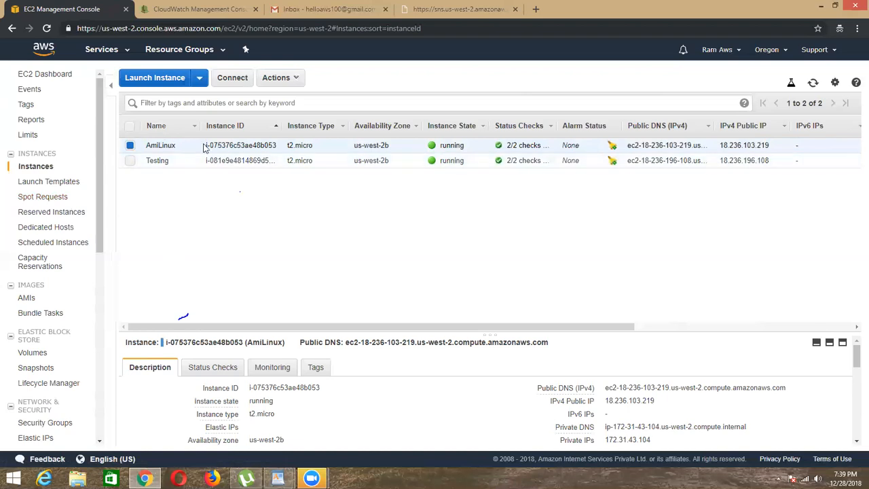
# Step: Start creating a new CloudWatch alarm and browse to the EC2 Per-Instance Metrics
pyautogui.click(207, 9)
pyautogui.click(143, 77)
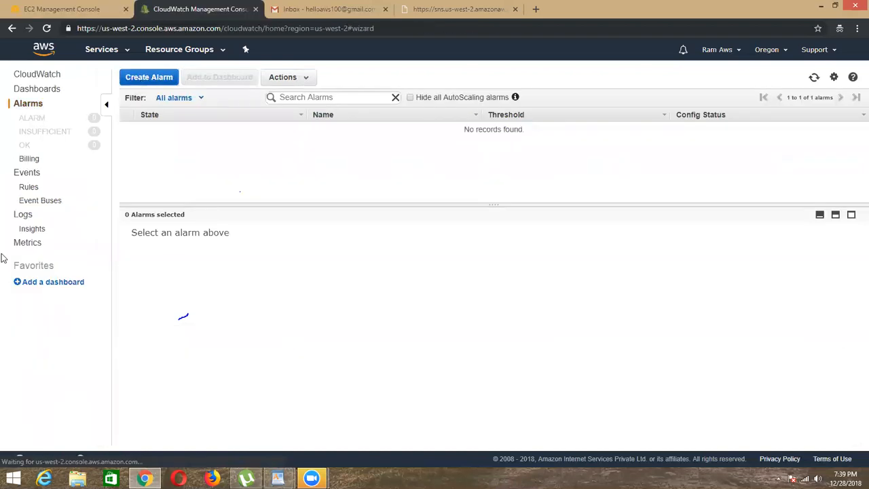
pyautogui.click(93, 201)
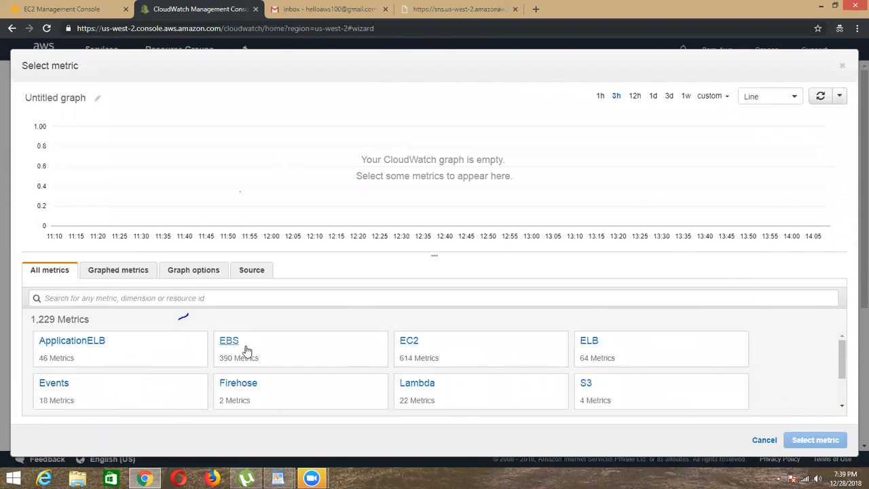
pyautogui.click(425, 347)
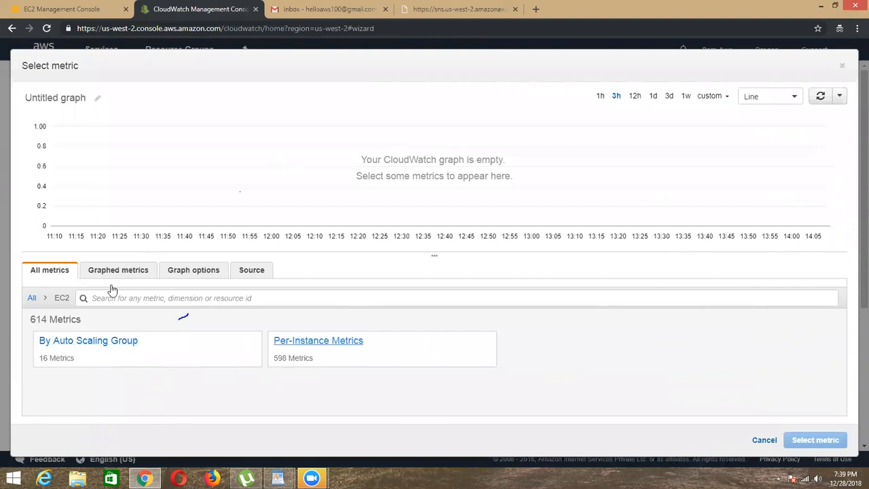
pyautogui.click(323, 346)
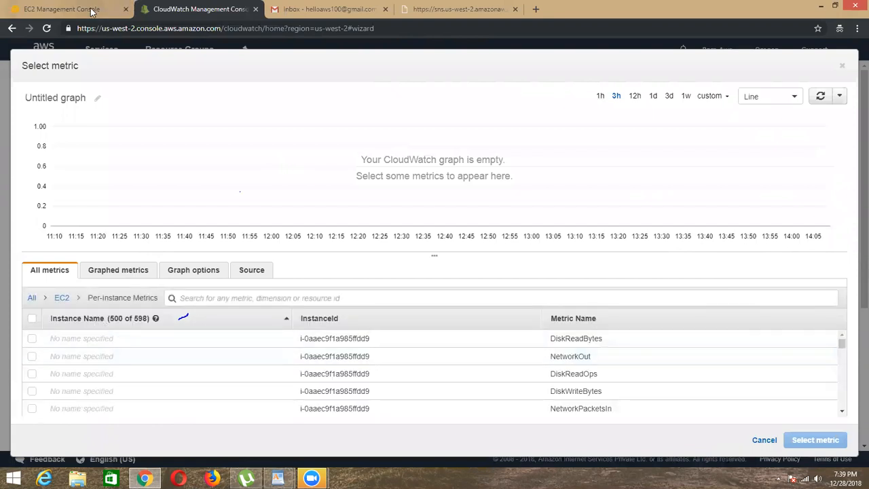
# Step: Copy AmiLinux's instance ID from the EC2 console and filter the CloudWatch per-instance metrics by it
pyautogui.click(68, 10)
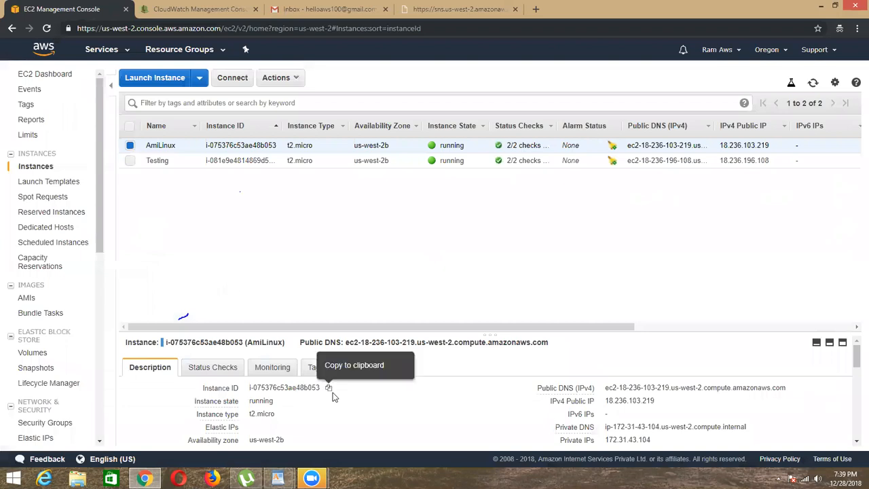
pyautogui.click(329, 388)
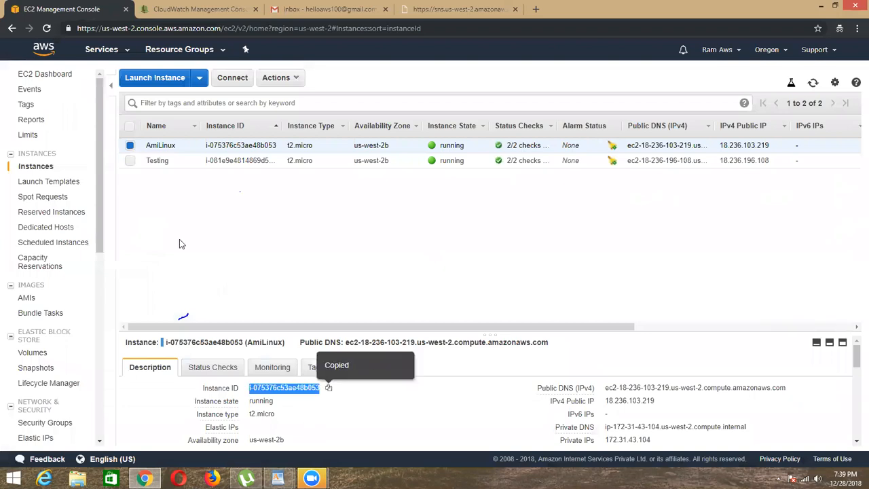
pyautogui.click(195, 10)
pyautogui.rightClick(229, 298)
pyautogui.click(264, 332)
pyautogui.press('Return')
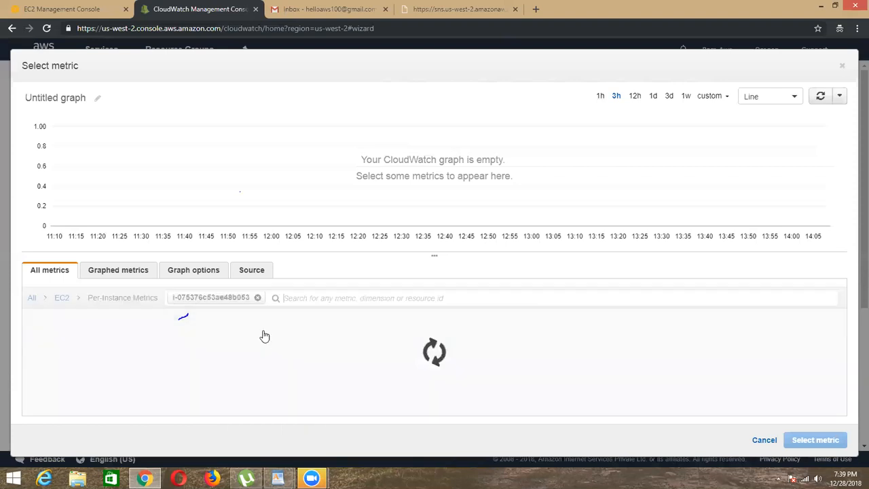
# Step: Choose AmiLinux's CPUUtilization metric as the basis for the new alarm
pyautogui.scroll(-1, 74, 385)
pyautogui.scroll(-1, 75, 385)
pyautogui.scroll(2, 68, 394)
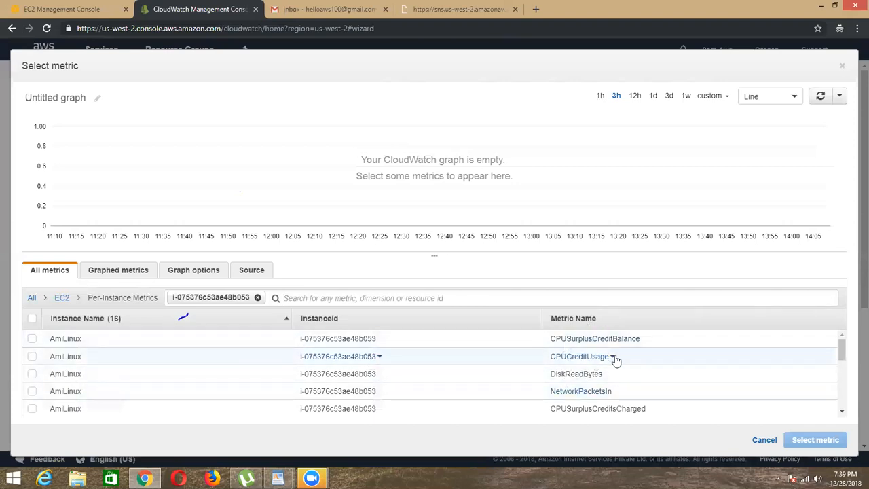
pyautogui.scroll(-5, 616, 358)
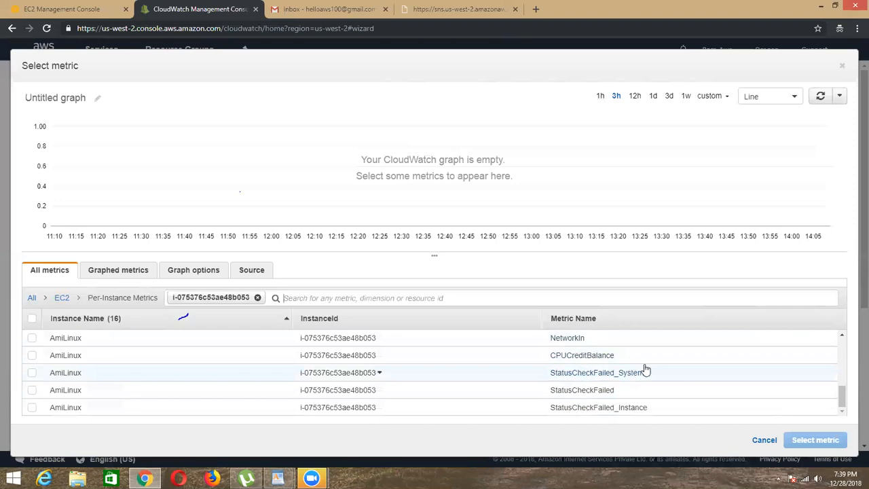
pyautogui.scroll(1, 576, 391)
pyautogui.scroll(1, 576, 391)
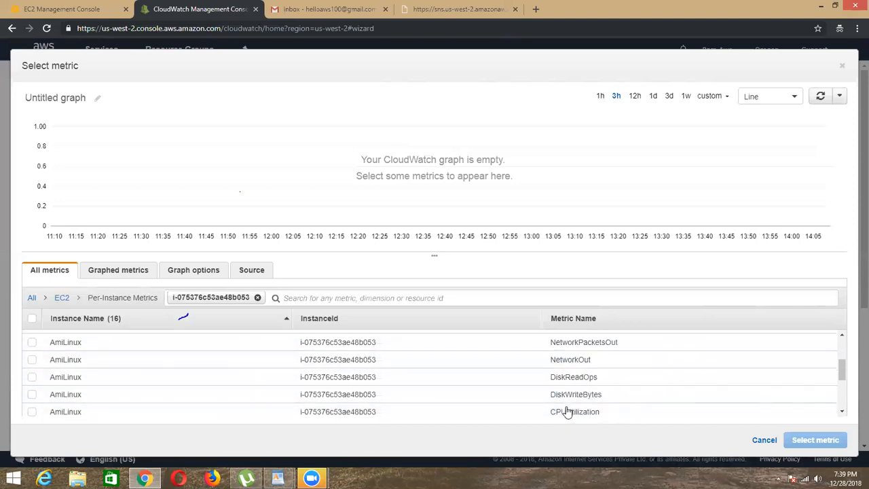
pyautogui.click(33, 412)
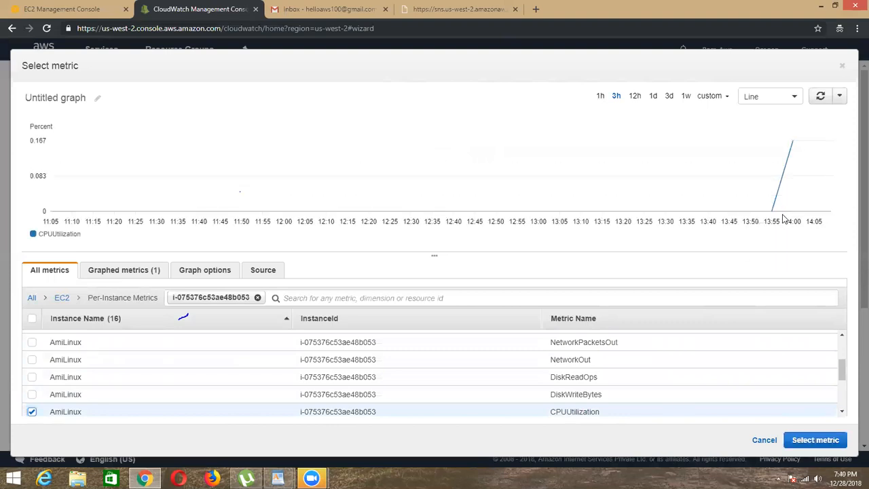
pyautogui.scroll(-1, 629, 415)
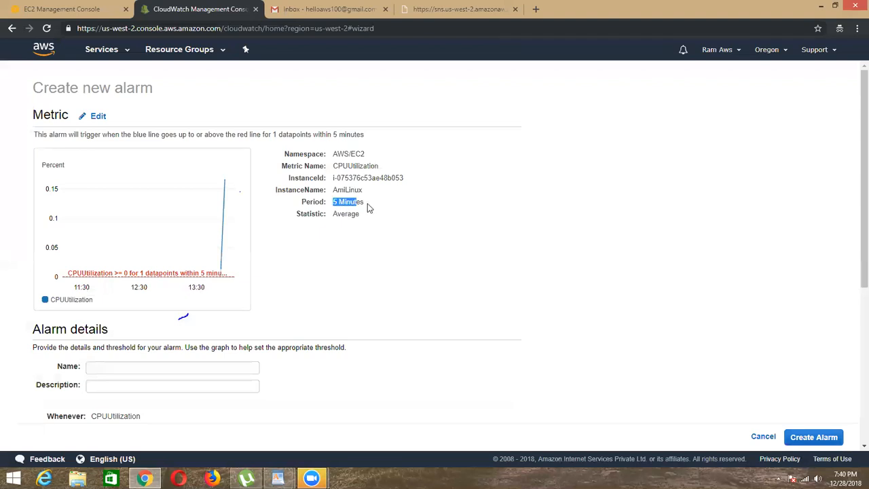
# Step: Highlight the evaluation period in the new alarm's metric summary to examine it
pyautogui.click(345, 212)
pyautogui.moveTo(332, 203); pyautogui.dragTo(383, 203)
pyautogui.click(348, 204)
pyautogui.click(339, 201)
pyautogui.click(374, 208)
# Step: Name the alarm Alarms-EC2 and set its threshold to CPUUtilization >= 30
pyautogui.click(127, 370)
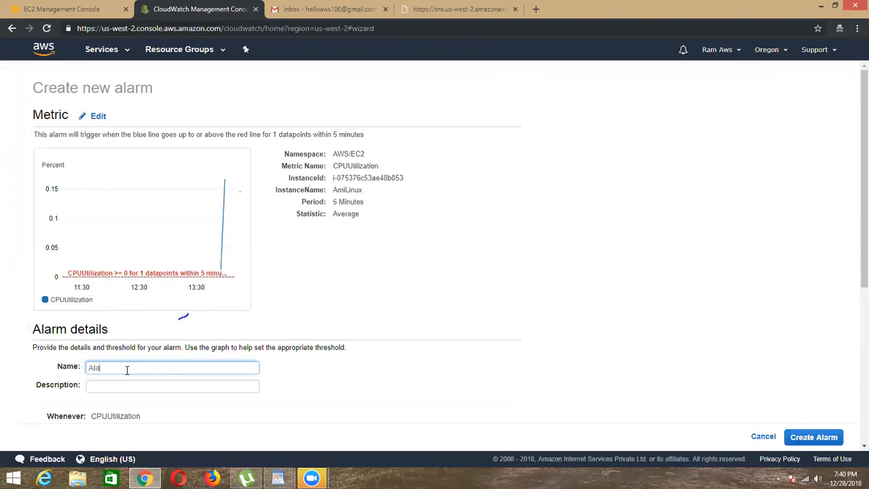
pyautogui.scroll(-3, 146, 319)
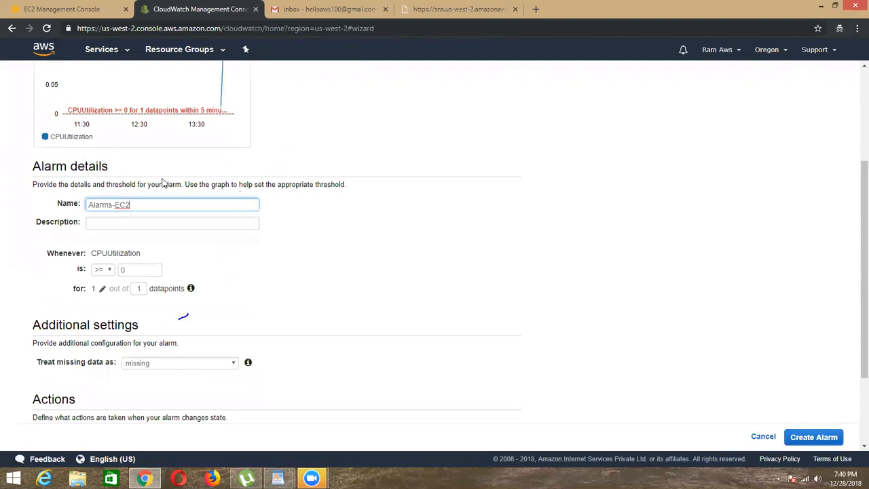
pyautogui.click(146, 269)
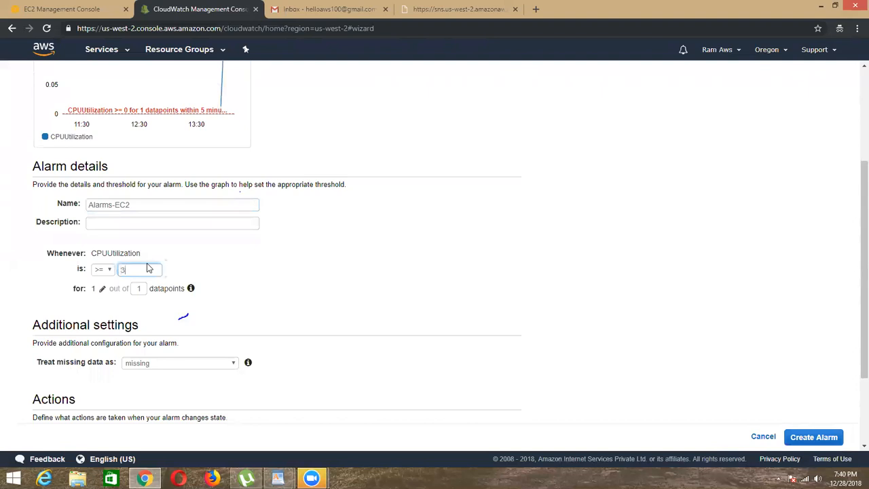
pyautogui.scroll(2, 184, 140)
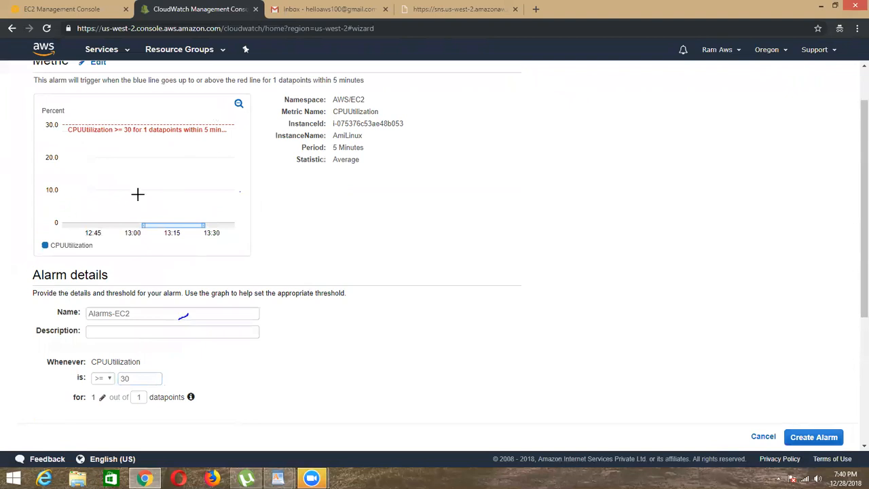
pyautogui.moveTo(137, 194)
pyautogui.click(107, 380)
pyautogui.click(100, 389)
pyautogui.scroll(-3, 167, 373)
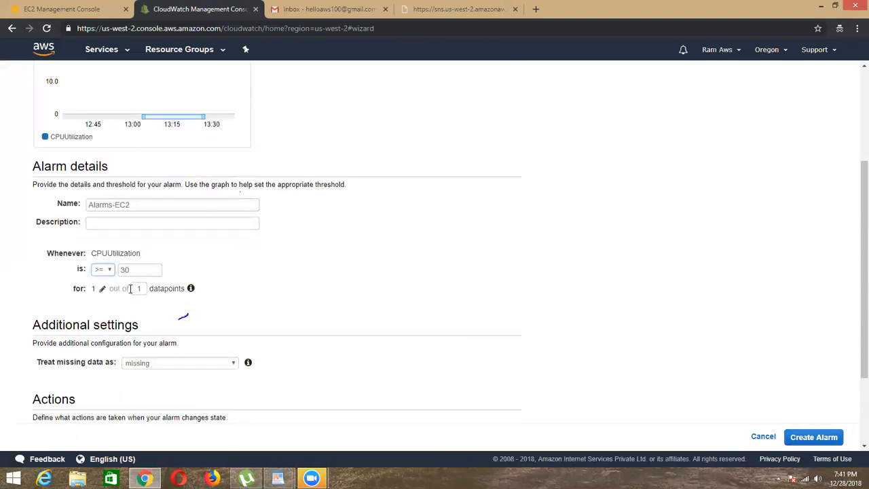
# Step: Try to set the alarm's evaluation to 1 out of 5 datapoints
pyautogui.doubleClick(171, 288)
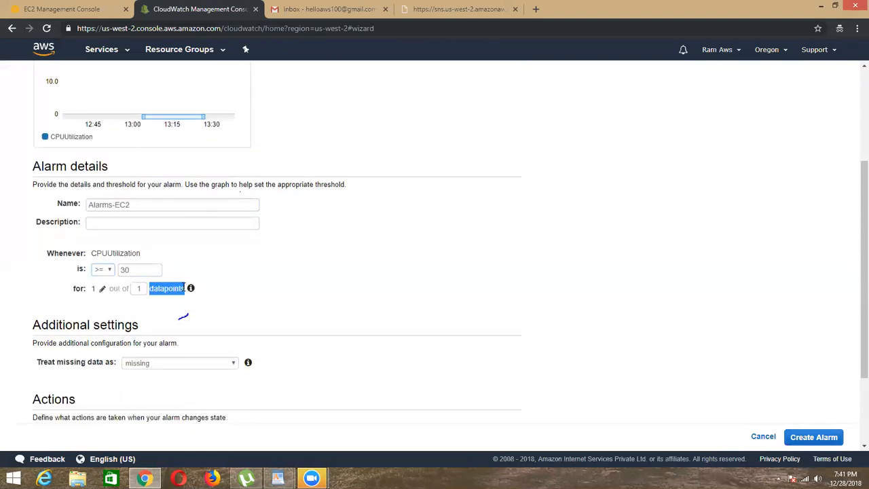
pyautogui.click(169, 281)
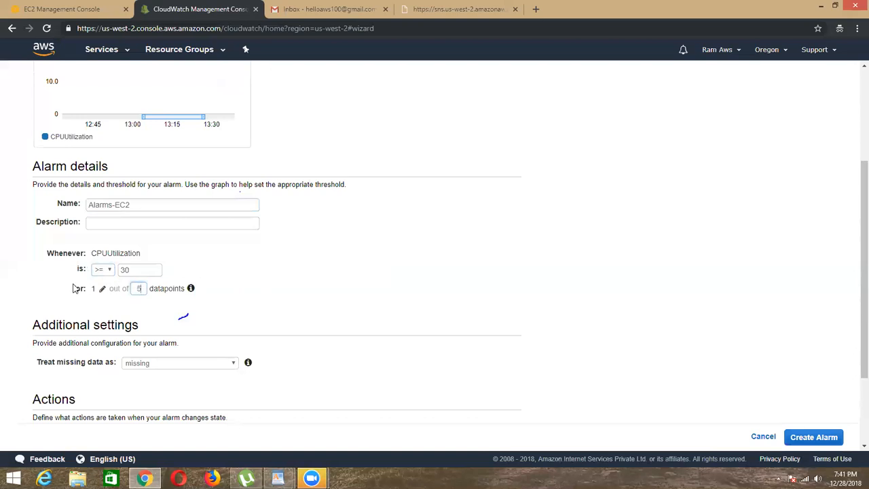
pyautogui.click(192, 305)
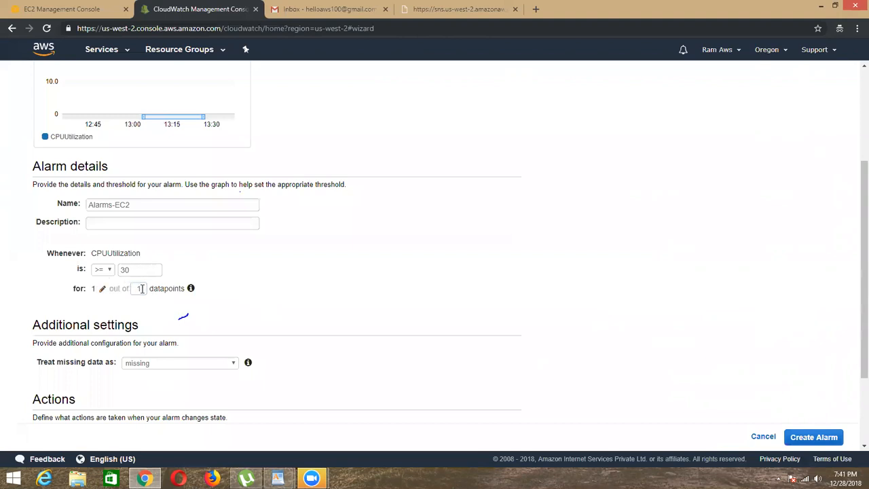
# Step: Set the alarm to treat missing data as missing
pyautogui.scroll(-2, 248, 319)
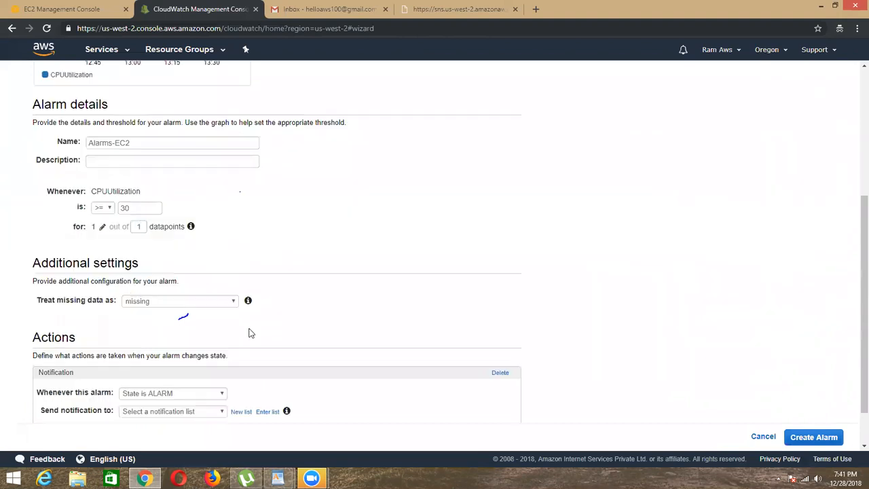
pyautogui.click(184, 258)
pyautogui.click(156, 293)
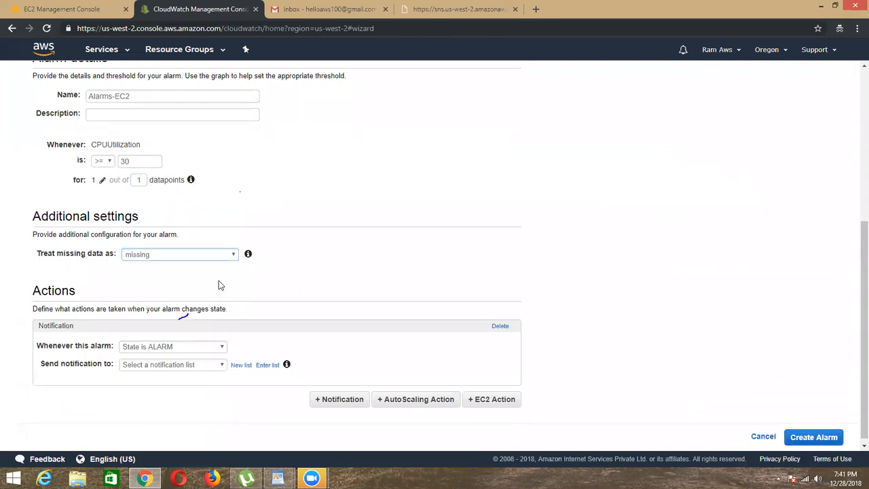
# Step: Send the notification for the ALARM state to the Ec2-allEvents list and create the alarm
pyautogui.click(185, 365)
pyautogui.click(139, 385)
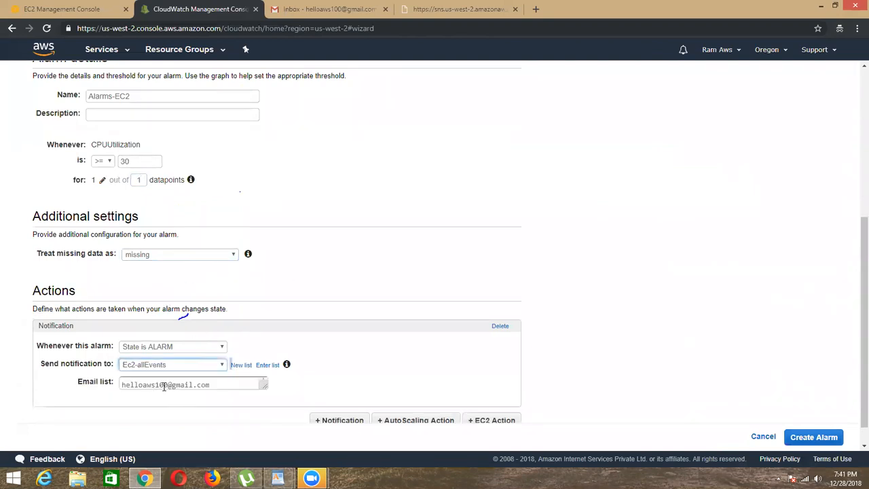
pyautogui.scroll(-1, 277, 272)
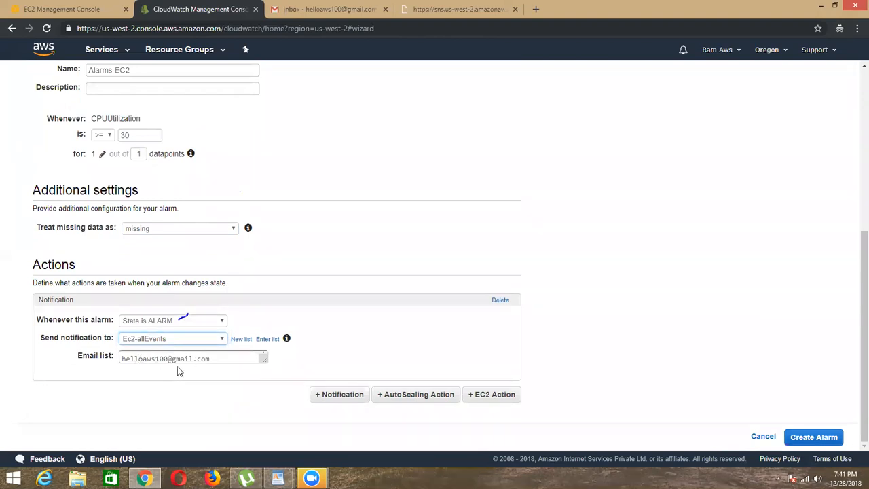
pyautogui.click(802, 440)
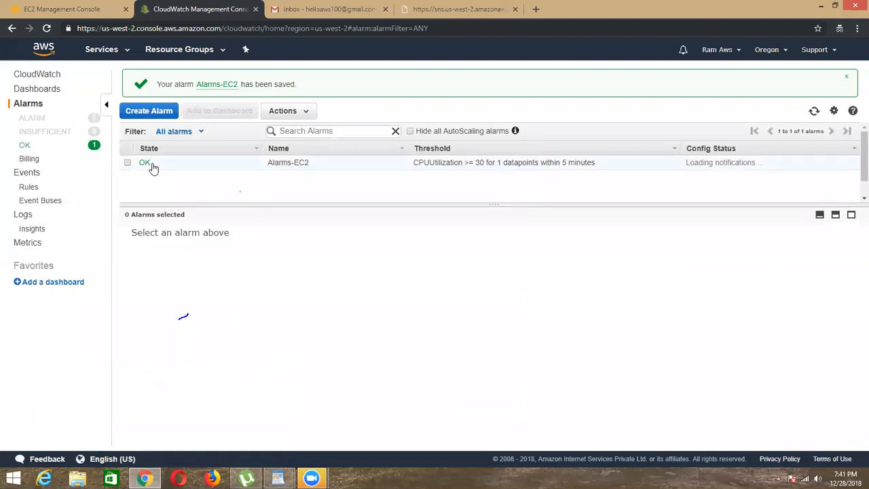
# Step: List the alarms in OK state and examine the details of Alarms-EC2, including its notification action
pyautogui.click(31, 146)
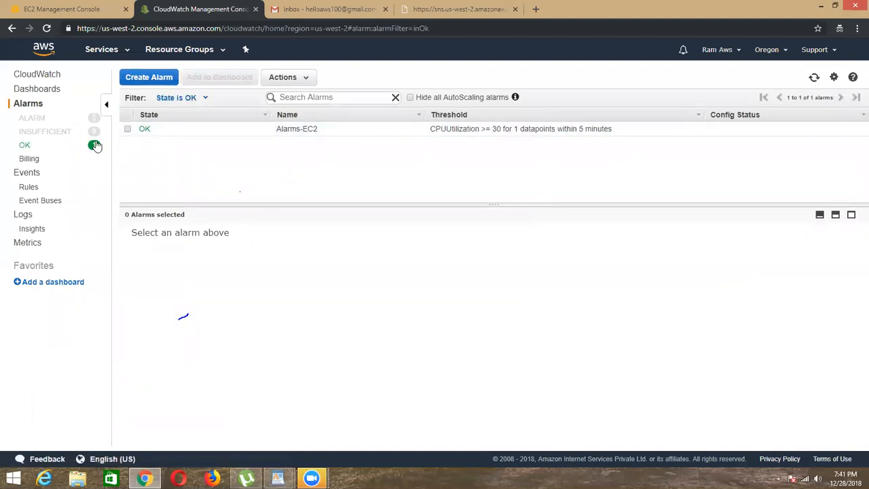
pyautogui.click(127, 129)
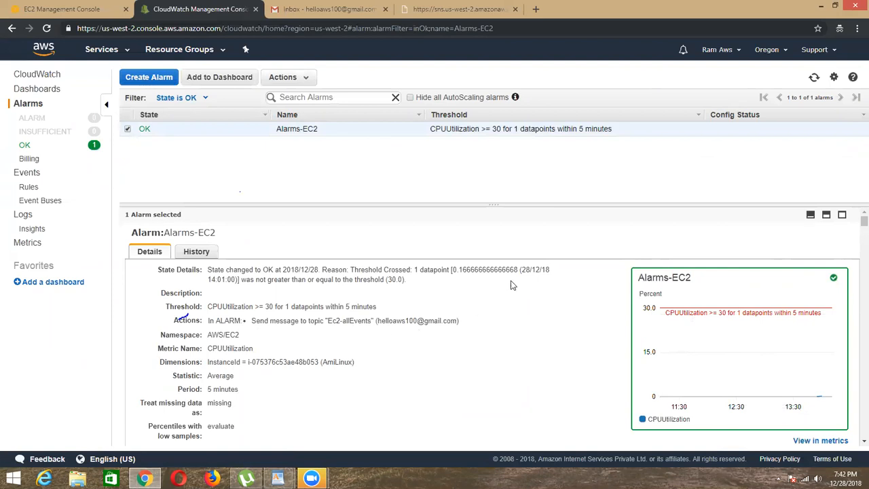
pyautogui.moveTo(379, 321); pyautogui.dragTo(465, 322)
pyautogui.click(382, 320)
pyautogui.click(33, 145)
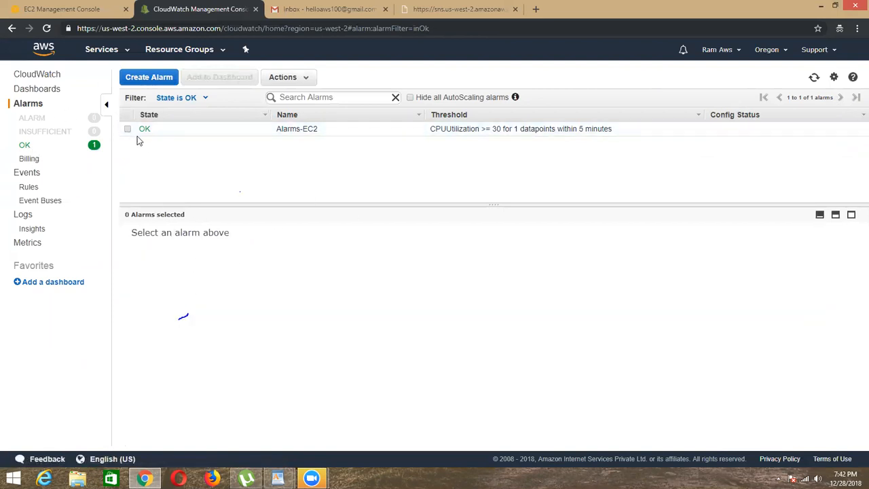
# Step: Compare the details and graph of Alarms-EC2 with the AmiLinux instance in the EC2 console
pyautogui.click(145, 137)
pyautogui.click(88, 8)
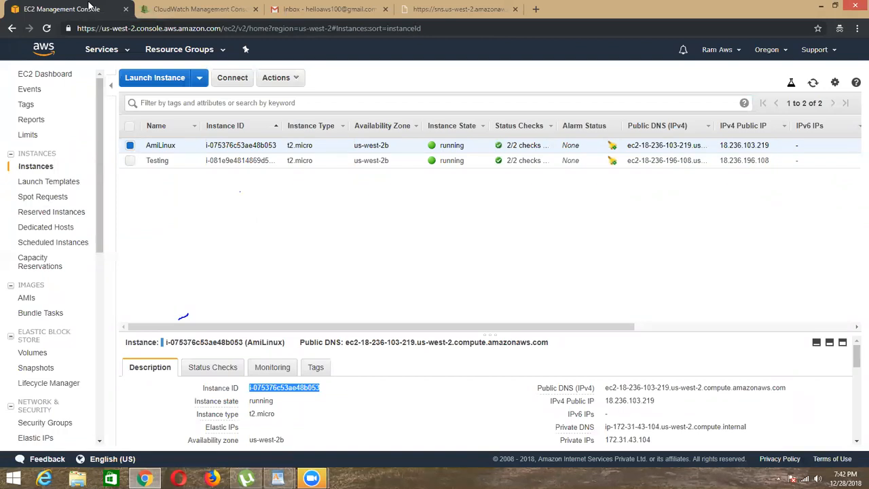
pyautogui.click(207, 8)
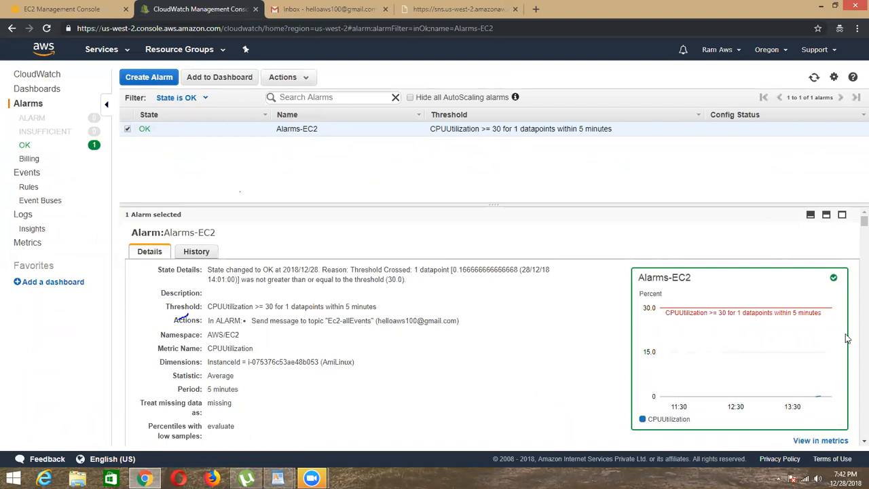
pyautogui.click(60, 9)
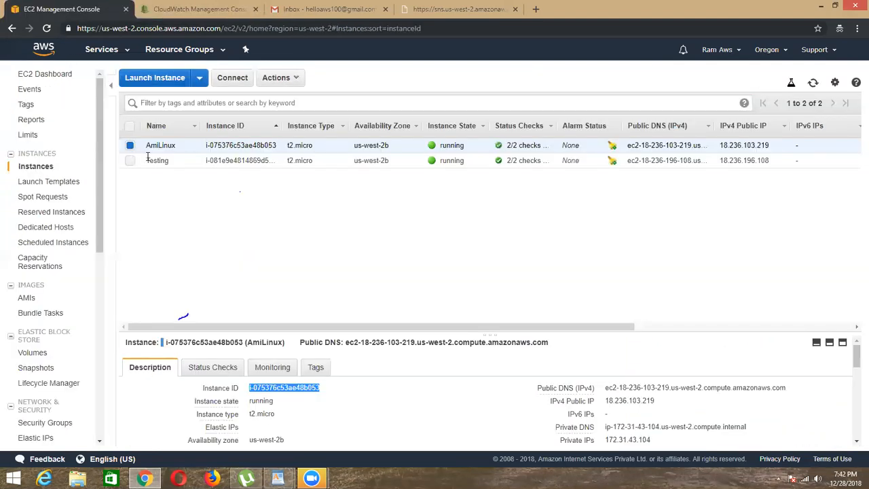
pyautogui.click(216, 7)
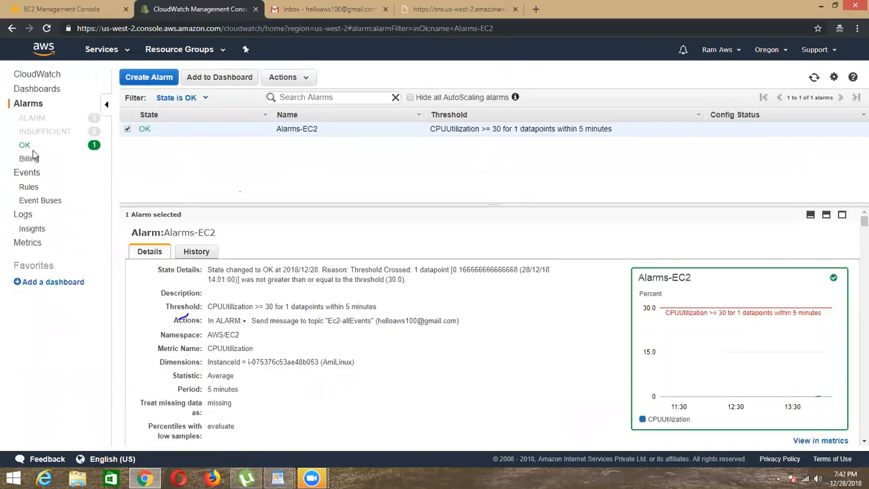
# Step: Copy the IPv4 public IP of the AmiLinux instance from the EC2 console
pyautogui.click(95, 8)
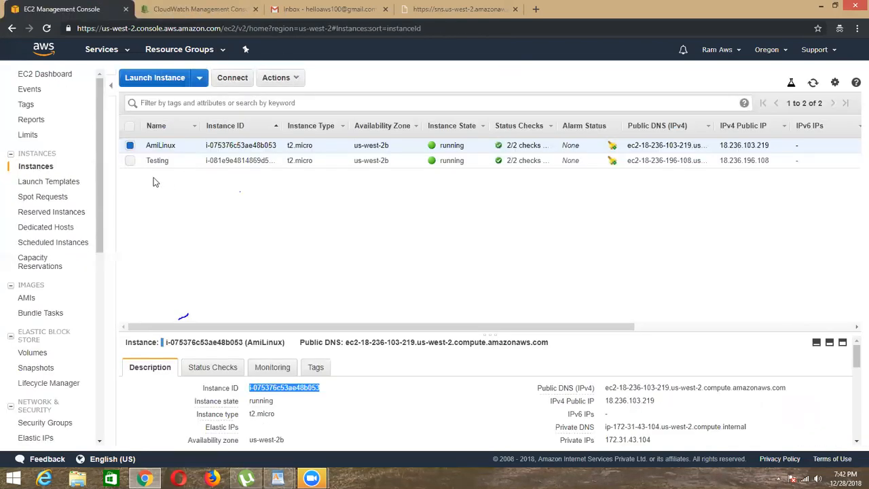
pyautogui.click(663, 401)
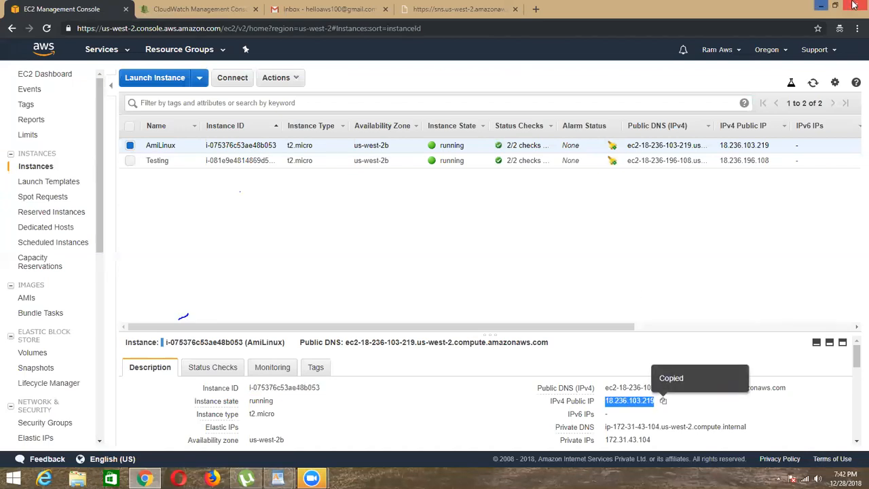
pyautogui.click(815, 12)
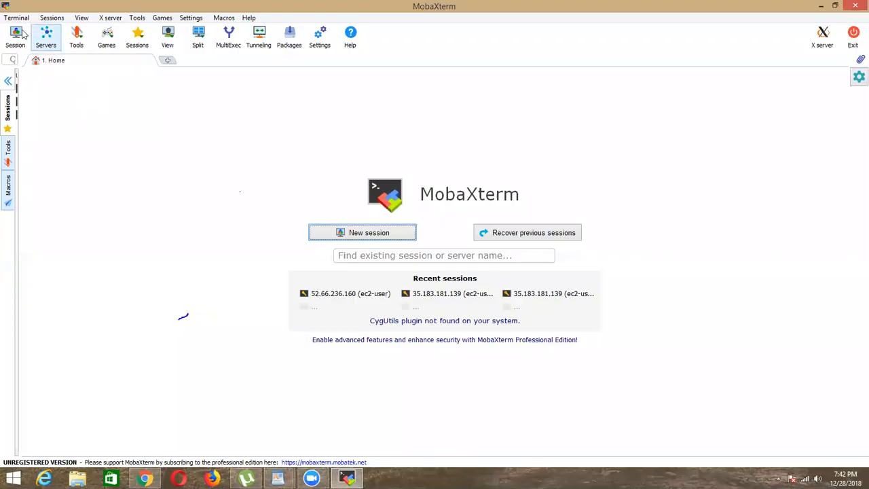
# Step: Switch to MobaXterm and set up an SSH session to the copied IP 18.236.103.219 with the username ec2-user
pyautogui.click(14, 35)
pyautogui.click(320, 185)
pyautogui.rightClick(320, 184)
pyautogui.click(349, 231)
pyautogui.click(422, 192)
pyautogui.press('BackSpace')
pyautogui.write('ec2-user')
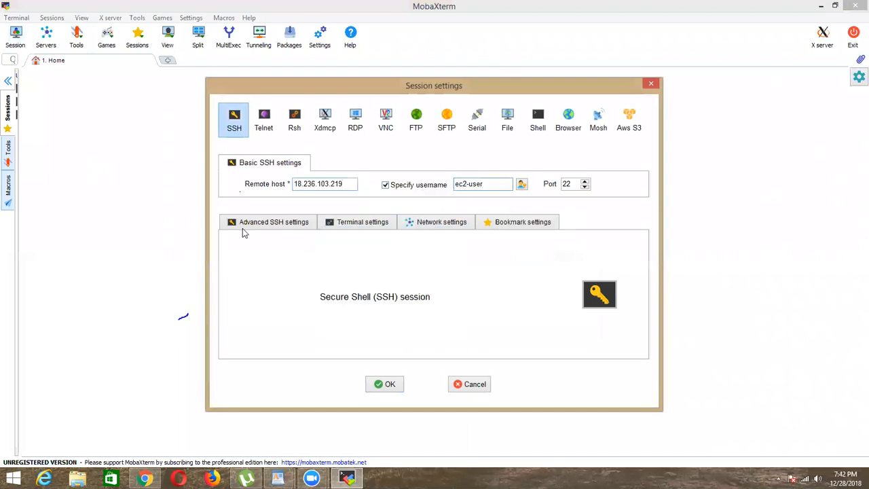
# Step: Use the FileGatewayStorage PEM file from Downloads as the session's private key and connect to the instance
pyautogui.click(271, 222)
pyautogui.click(266, 312)
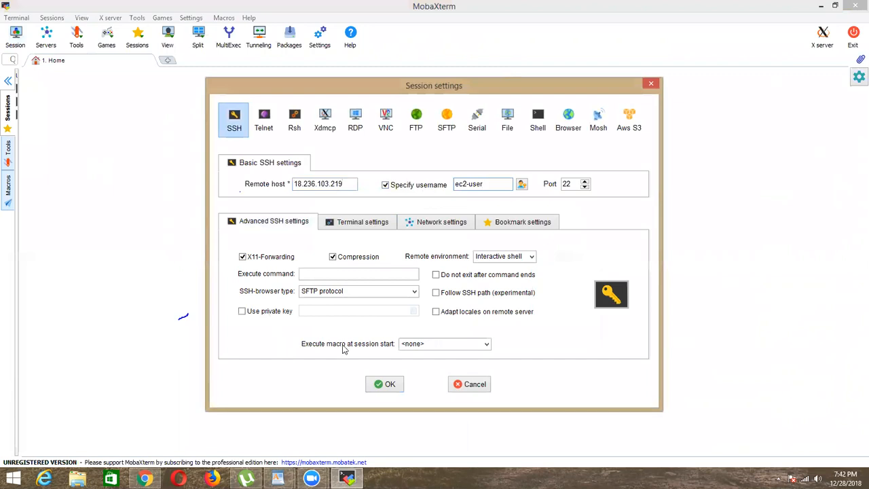
pyautogui.click(413, 311)
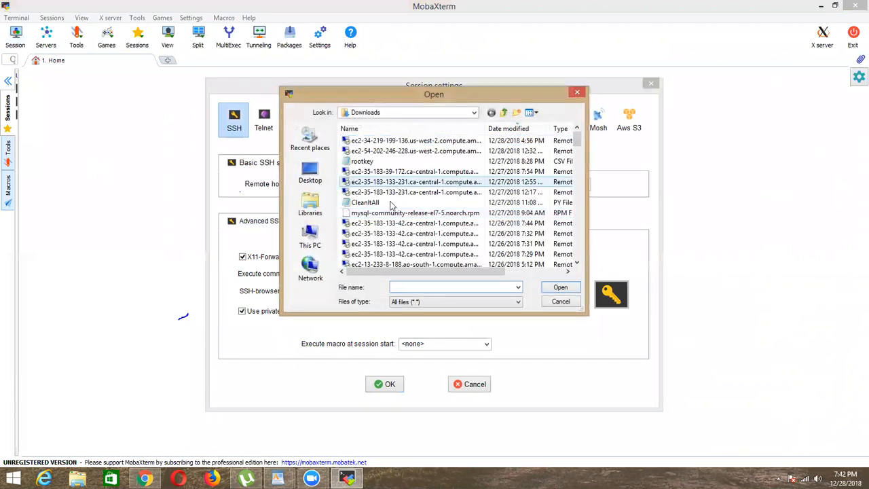
pyautogui.press('f')
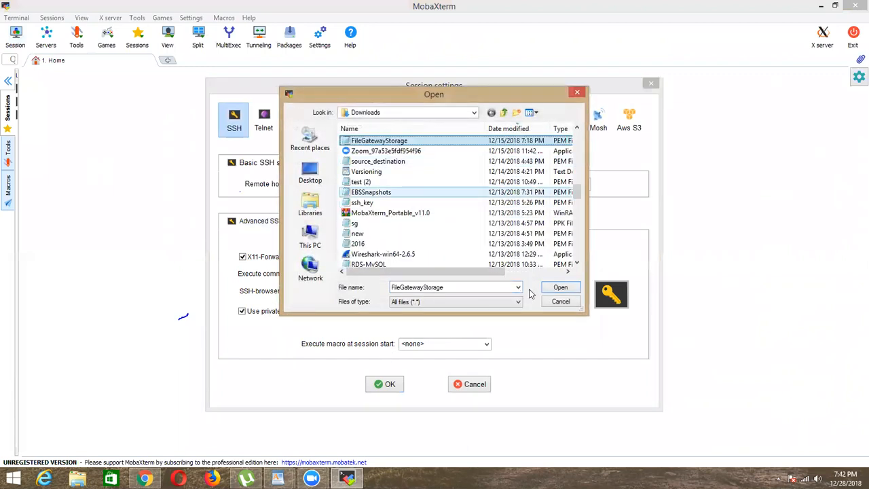
pyautogui.click(563, 285)
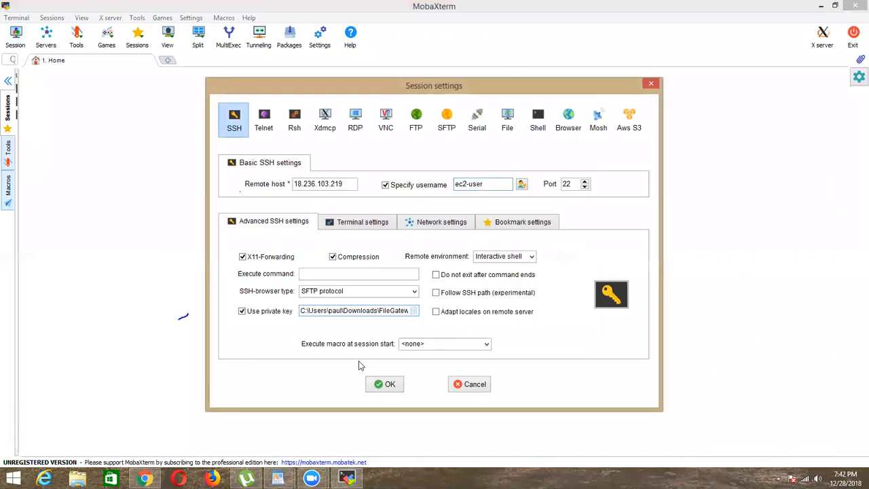
pyautogui.click(379, 385)
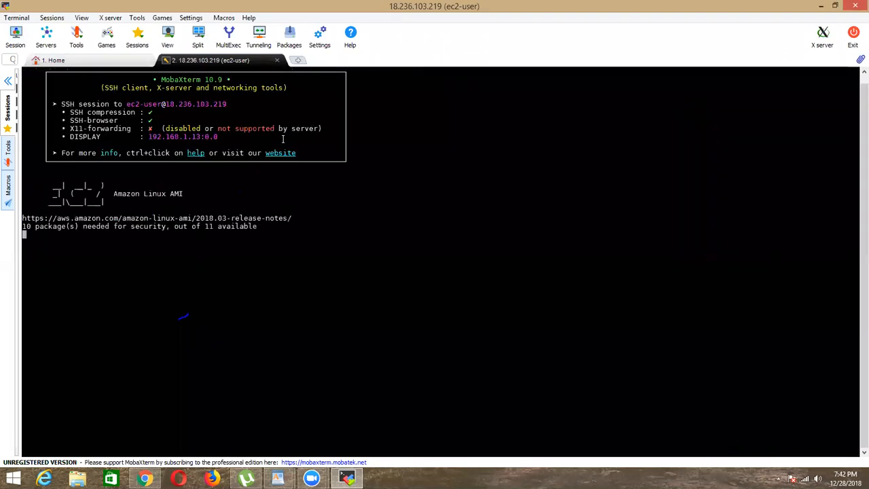
# Step: Switch to root with sudo su and install the stress package with yum install stress -y
pyautogui.write('sudo su')
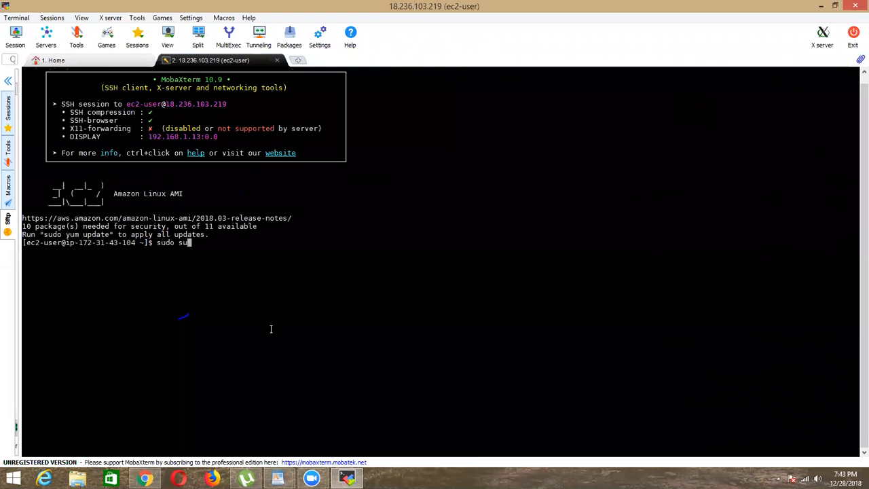
pyautogui.press('Return')
pyautogui.write('yum install stress -y')
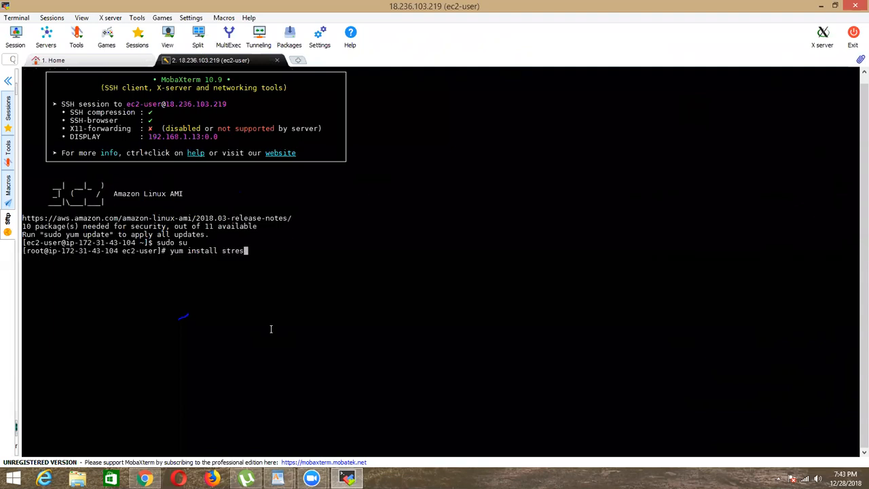
pyautogui.press('Return')
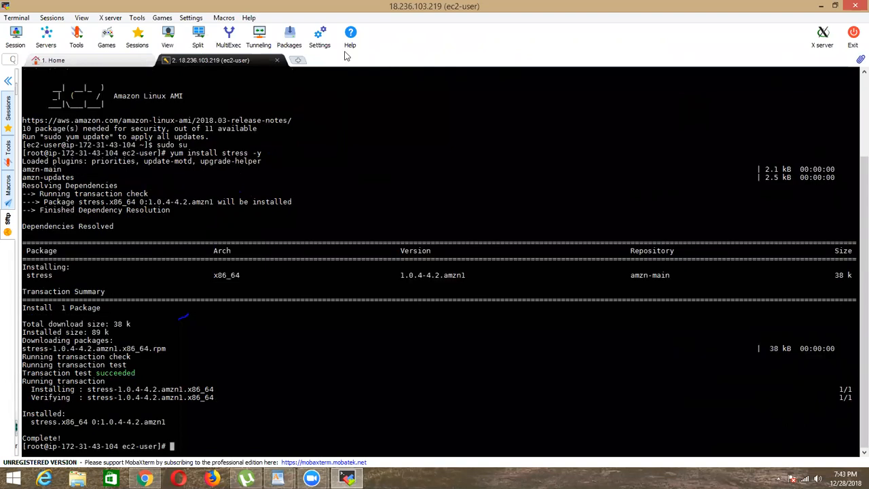
# Step: Run top to monitor the instance's processes and CPU load
pyautogui.write('top')
pyautogui.press('Return')
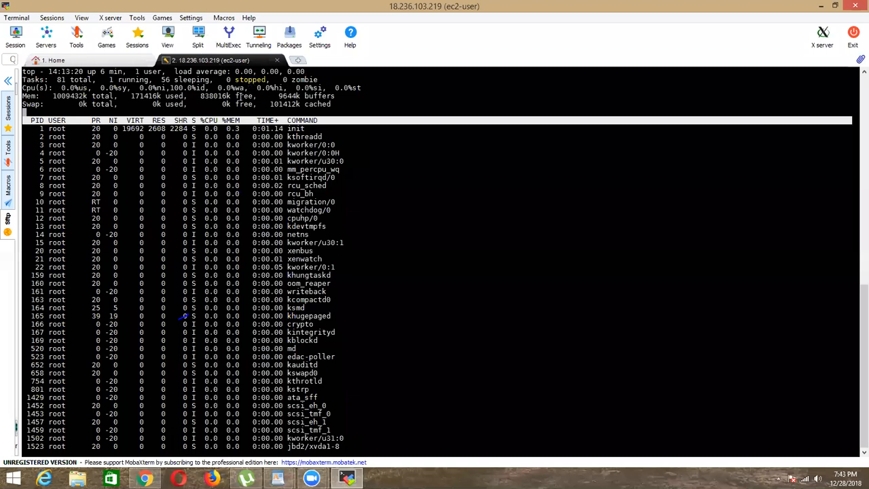
# Step: Copy the command stress --cpu 4 --timeout 300 from the Complete AWS Links document in WordPad
pyautogui.click(817, 7)
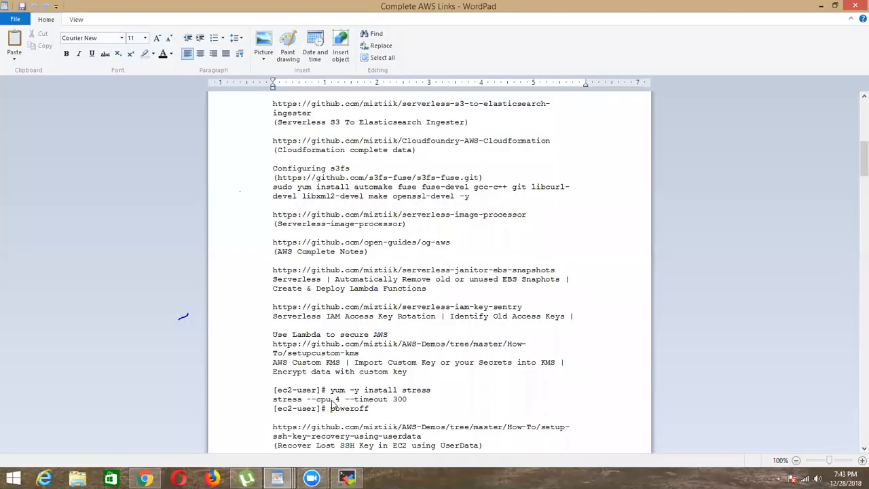
pyautogui.tripleClick(319, 399)
pyautogui.rightClick(319, 398)
pyautogui.click(342, 417)
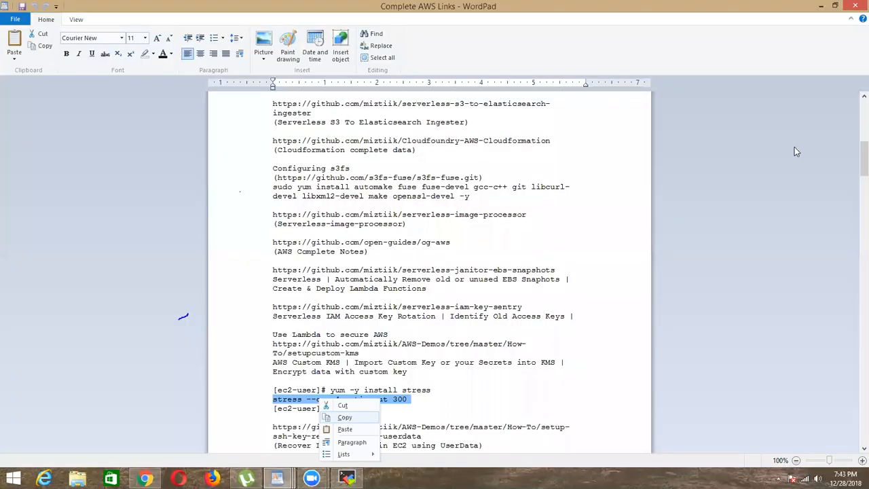
pyautogui.click(823, 5)
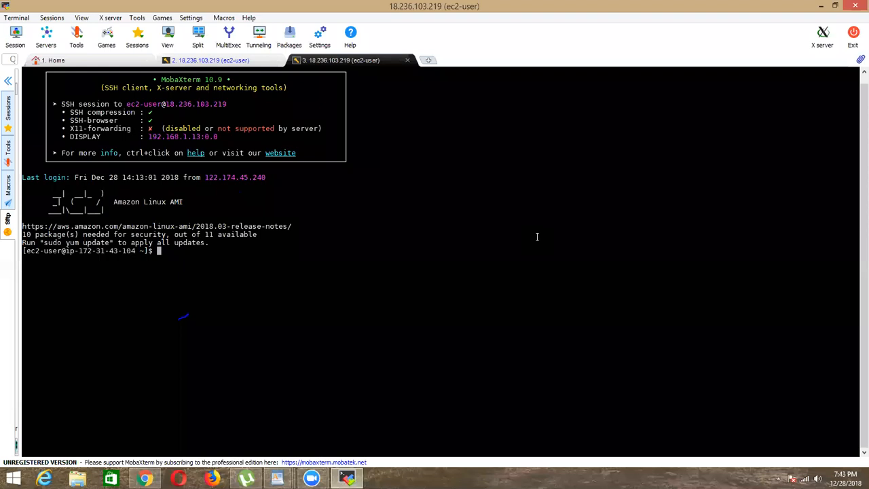
# Step: Switch to root in the second MobaXterm session and run the copied command stress --cpu 4 --timeout 300
pyautogui.write('sudo su')
pyautogui.press('Return')
pyautogui.rightClick(446, 237)
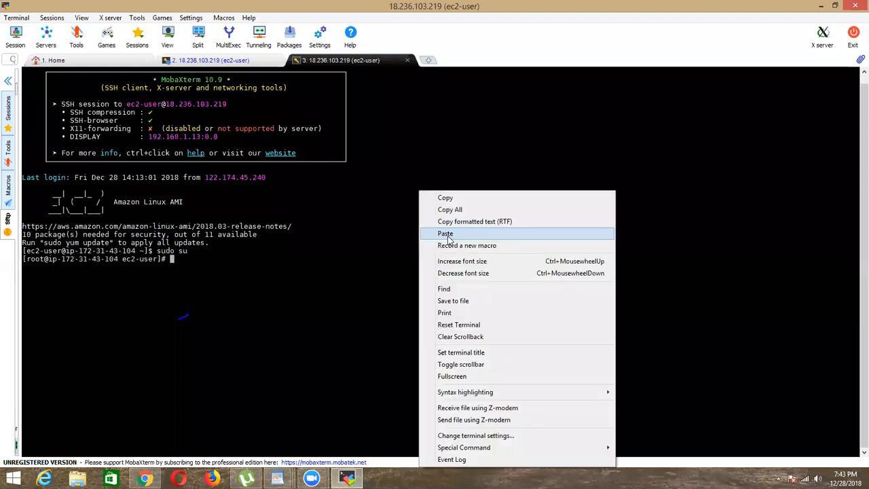
pyautogui.click(448, 232)
pyautogui.click(397, 303)
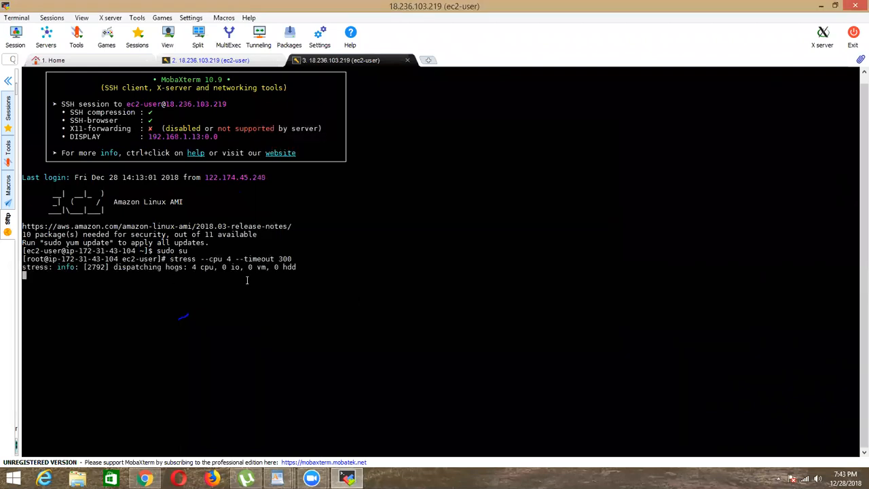
# Step: Interrupt the stress run and check the CPU load in the session running top
pyautogui.hotkey('ctrl', 'c')
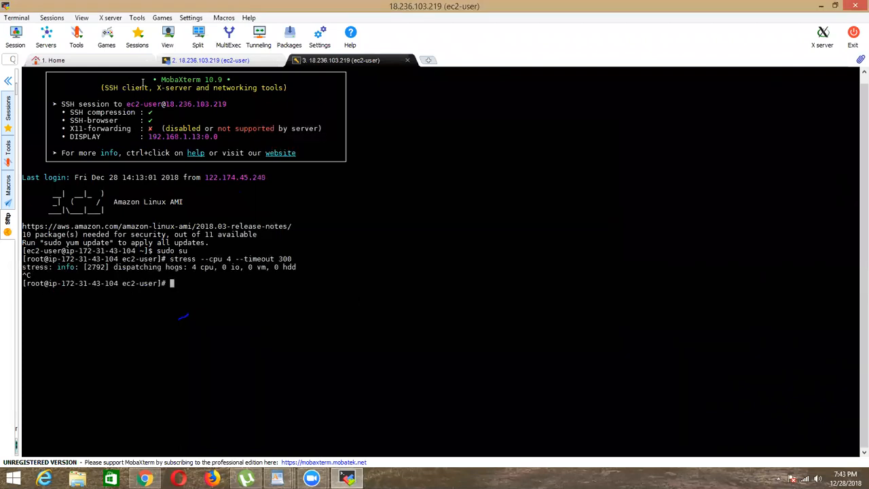
pyautogui.click(205, 61)
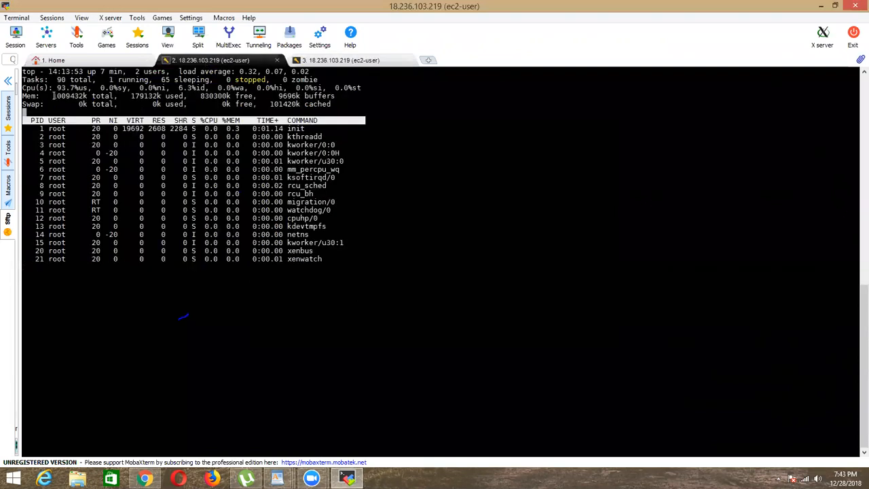
pyautogui.click(400, 60)
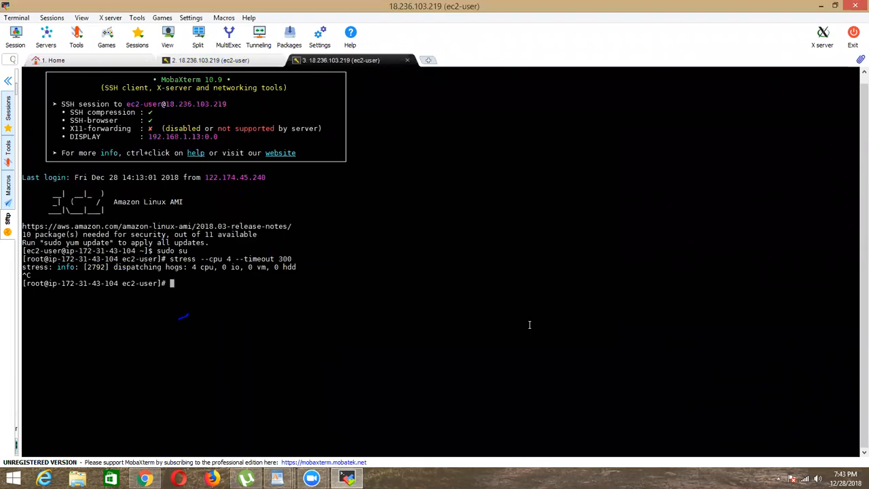
# Step: Rerun the stress command with 10 CPU workers and a timeout of 400
pyautogui.press('Up')
pyautogui.press('BackSpace')
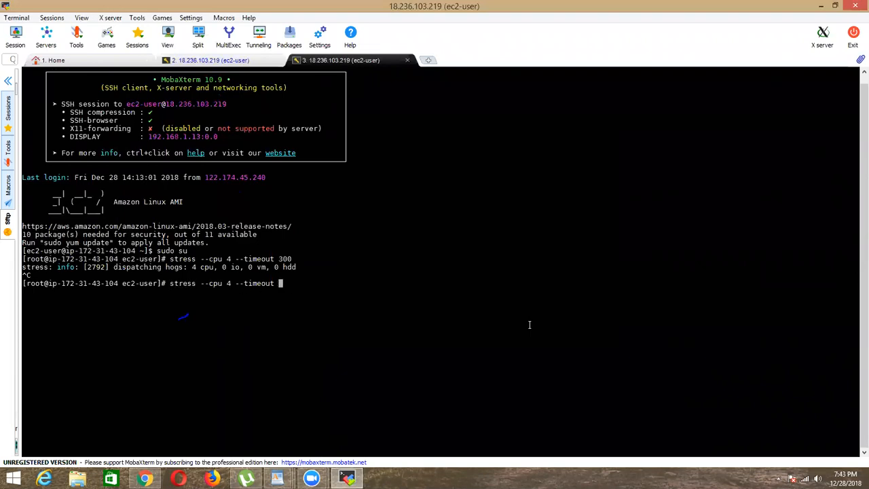
pyautogui.write('400')
pyautogui.press('Left')
pyautogui.press('Left')
pyautogui.press('Left')
pyautogui.press('Left')
pyautogui.press('Left')
pyautogui.press('Left')
pyautogui.press('Left')
pyautogui.press('Left')
pyautogui.press('Left')
pyautogui.press('Left')
pyautogui.press('Left')
pyautogui.press('Left')
pyautogui.press('Left')
pyautogui.press('Left')
pyautogui.press('BackSpace')
pyautogui.write('10')
pyautogui.press('Left')
pyautogui.press('Left')
pyautogui.press('Left')
pyautogui.press('Left')
pyautogui.press('Left')
pyautogui.press('Left')
pyautogui.press('Left')
pyautogui.press('Left')
pyautogui.press('Return')
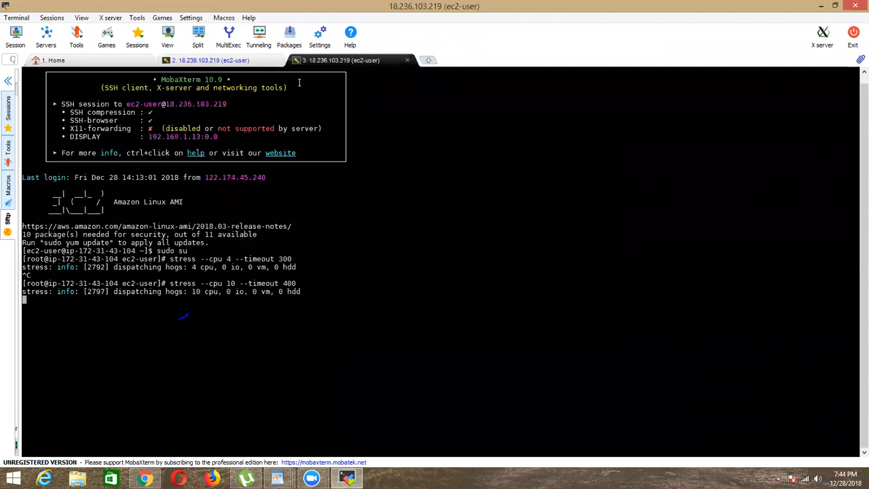
# Step: Check the CPU usage under the 10-worker stress load in the session running top
pyautogui.click(248, 62)
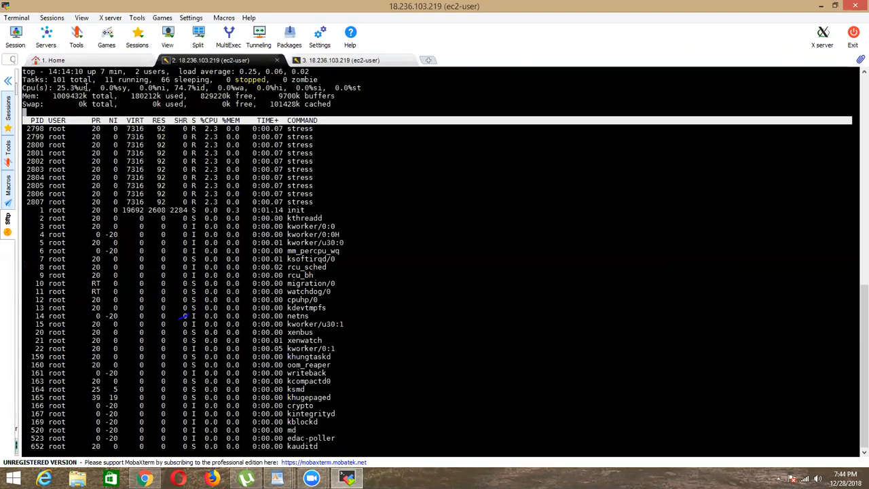
pyautogui.moveTo(49, 84); pyautogui.dragTo(100, 88)
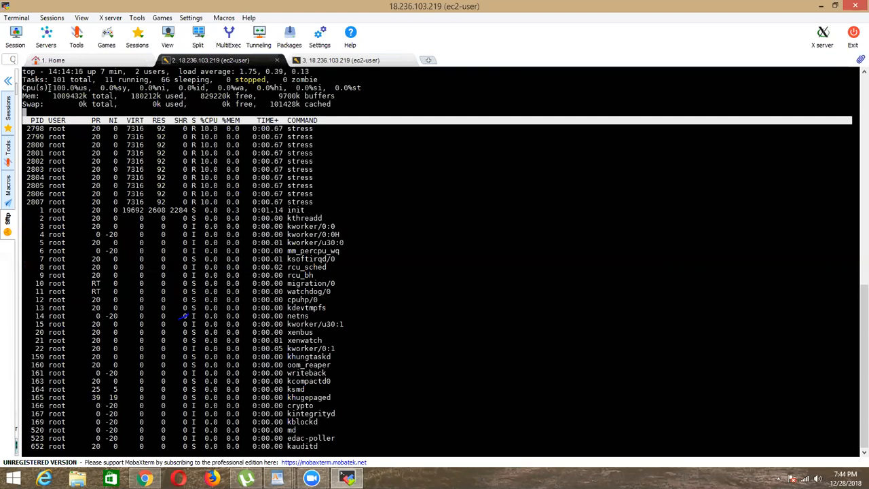
# Step: Switch to the CloudWatch console in Chrome and refresh the Alarms-EC2 alarm to check its state and CPUUtilization graph
pyautogui.click(145, 479)
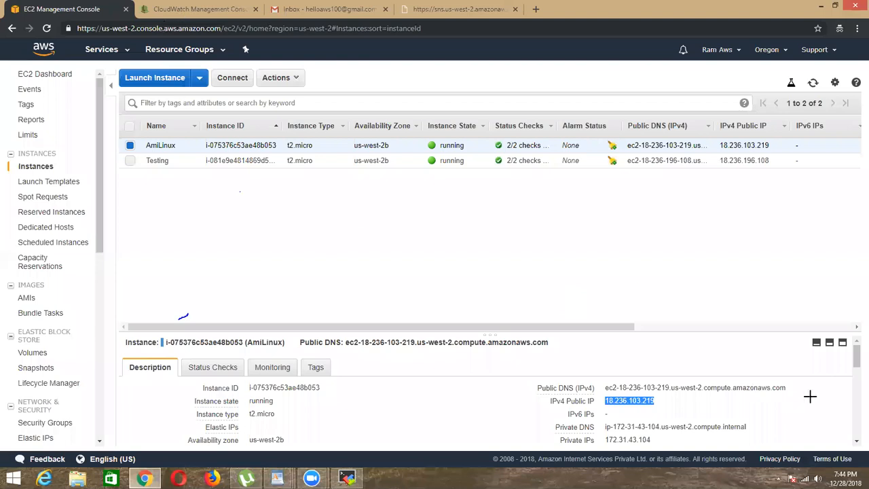
pyautogui.hotkey('ctrl', 'Tab')
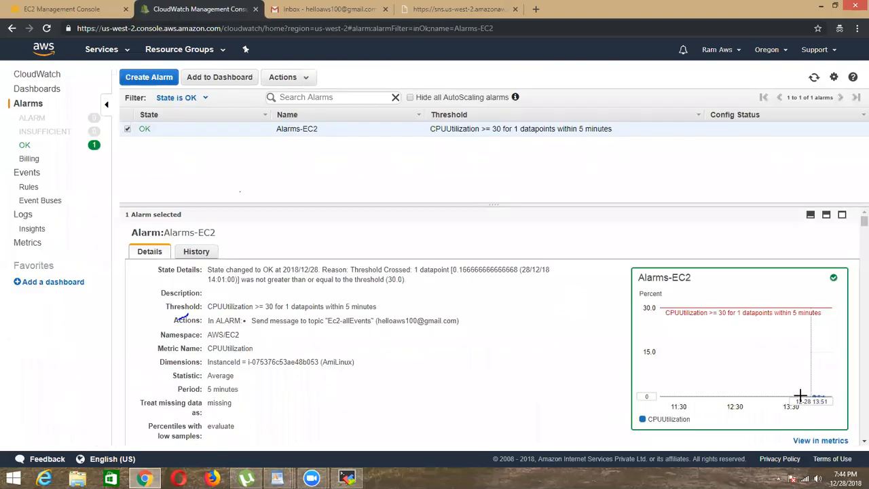
pyautogui.moveTo(792, 398)
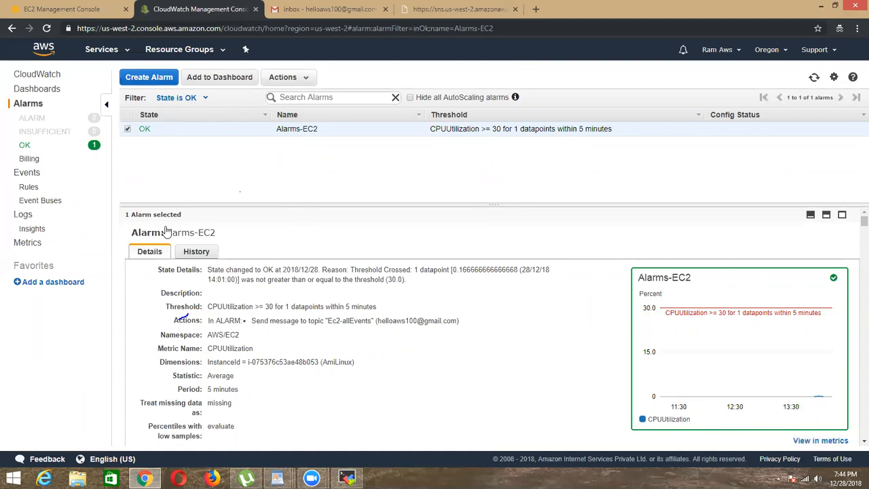
pyautogui.click(814, 78)
pyautogui.click(814, 77)
pyautogui.click(814, 78)
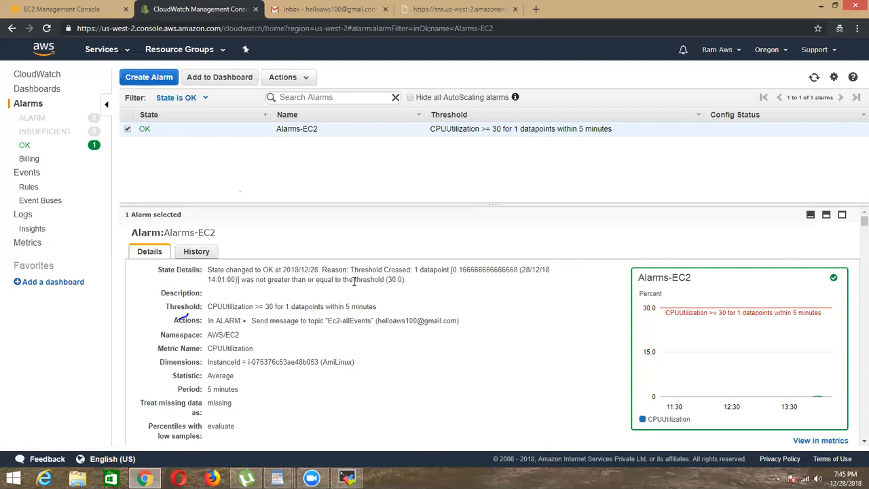
pyautogui.click(814, 77)
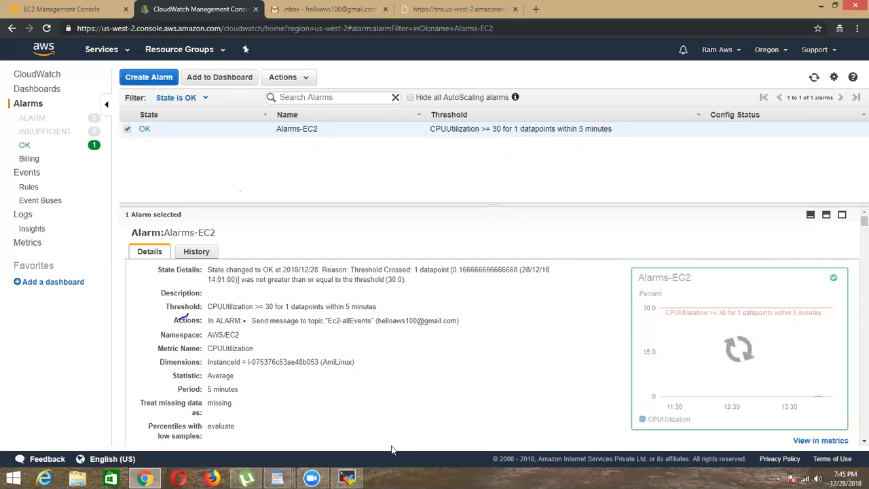
# Step: Switch to MobaXterm to recheck the CPU usage in top, and minimize its window to return to CloudWatch
pyautogui.click(347, 478)
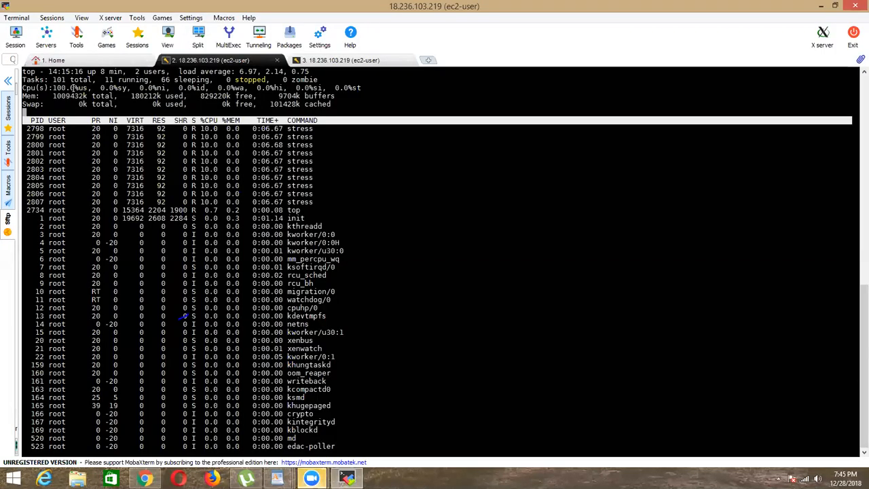
pyautogui.doubleClick(108, 88)
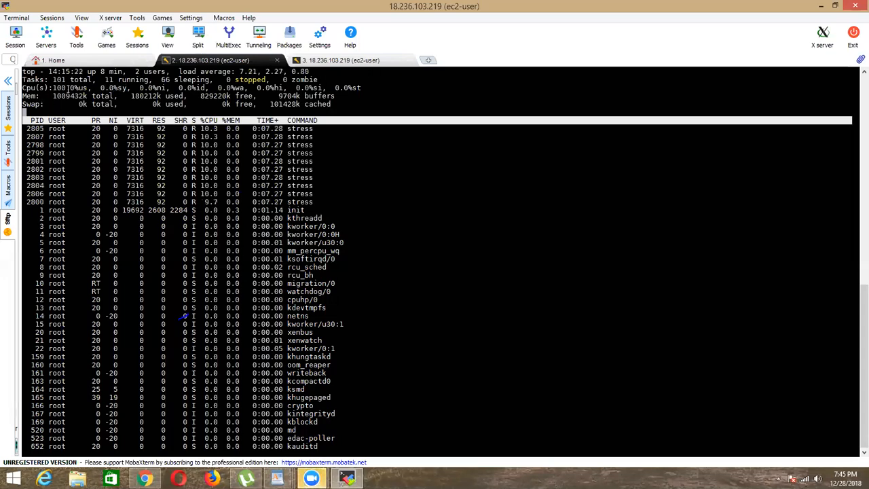
pyautogui.click(821, 6)
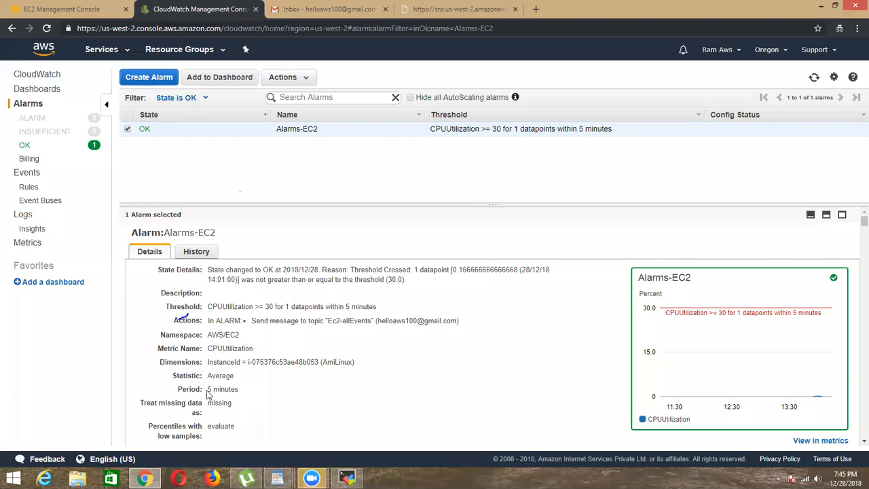
# Step: Examine the evaluation period in the Alarms-EC2 details and refresh the alarm's state
pyautogui.moveTo(208, 391); pyautogui.dragTo(251, 394)
pyautogui.click(251, 393)
pyautogui.moveTo(208, 391); pyautogui.dragTo(305, 387)
pyautogui.click(304, 387)
pyautogui.moveTo(209, 388); pyautogui.dragTo(251, 392)
pyautogui.click(250, 392)
pyautogui.click(815, 79)
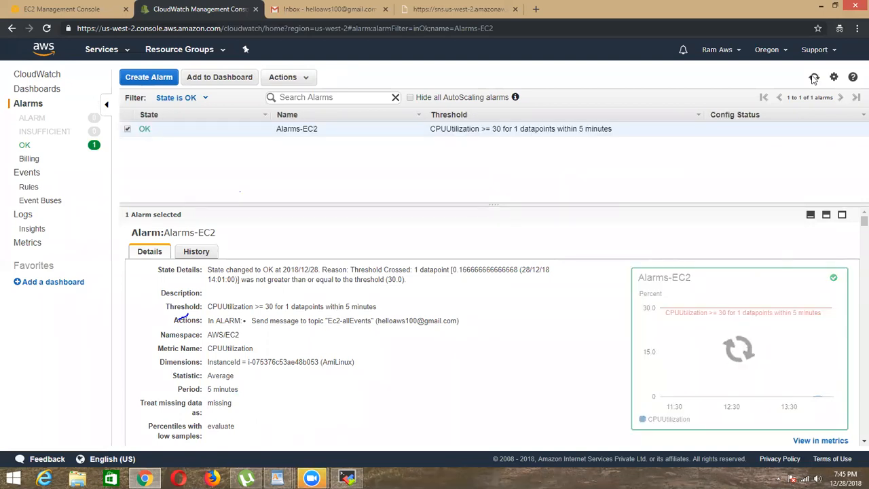
pyautogui.click(815, 78)
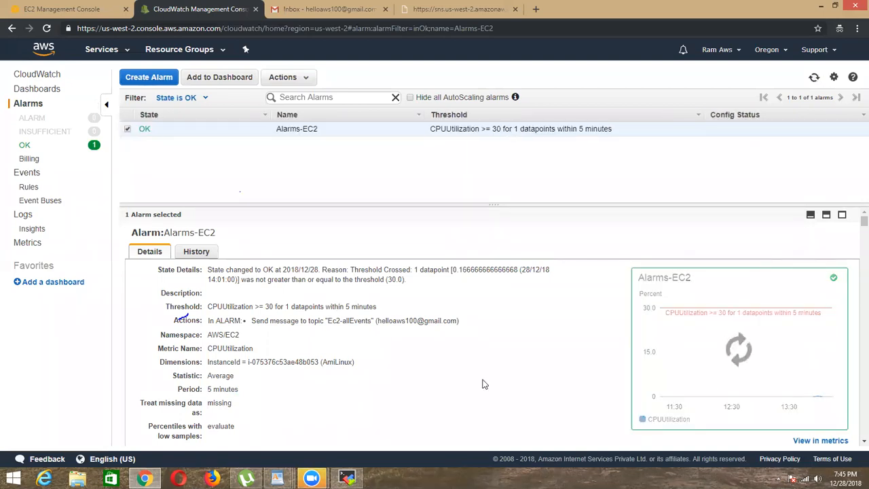
# Step: Review the history entries of Alarms-EC2, return to its details and refresh the alarm
pyautogui.click(203, 253)
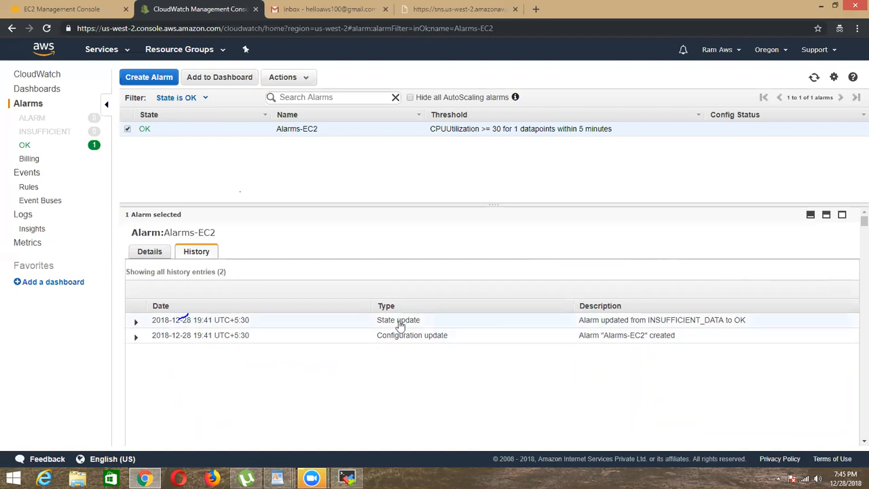
pyautogui.click(150, 251)
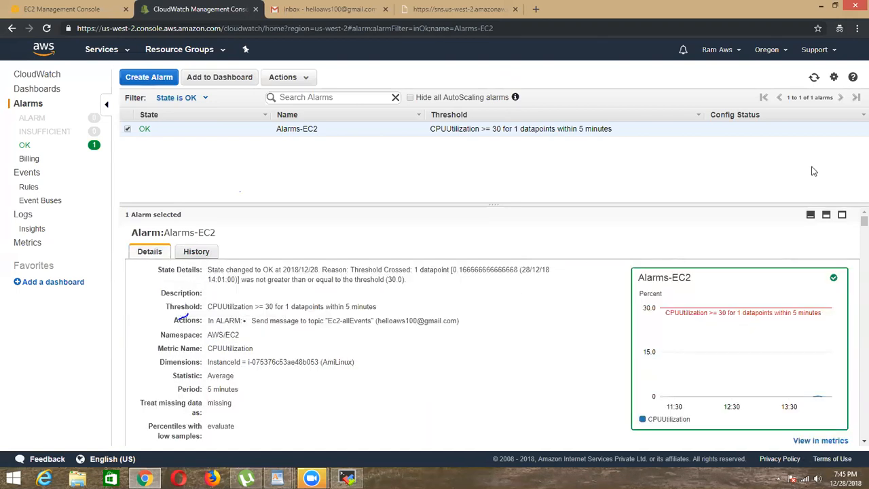
pyautogui.click(815, 78)
pyautogui.click(814, 78)
pyautogui.click(815, 78)
# Step: Check the instance's CPU usage line in top in MobaXterm and return to the CloudWatch alarm
pyautogui.click(347, 479)
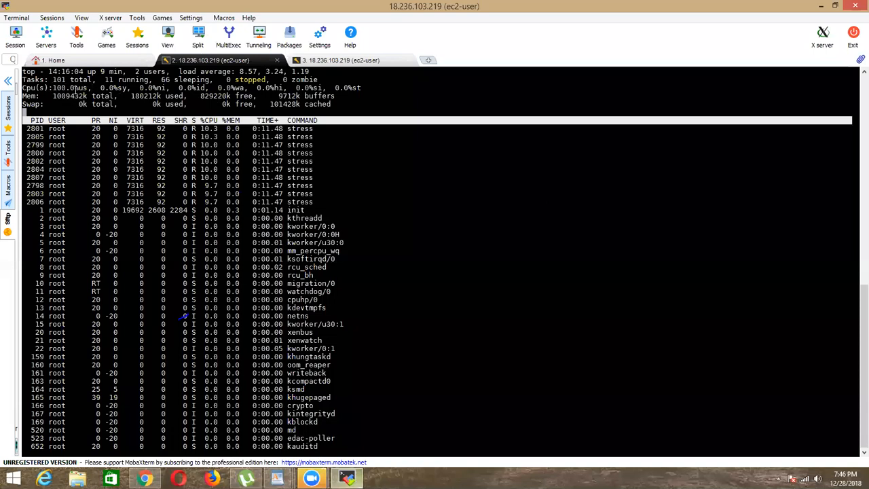
pyautogui.moveTo(49, 88); pyautogui.dragTo(94, 95)
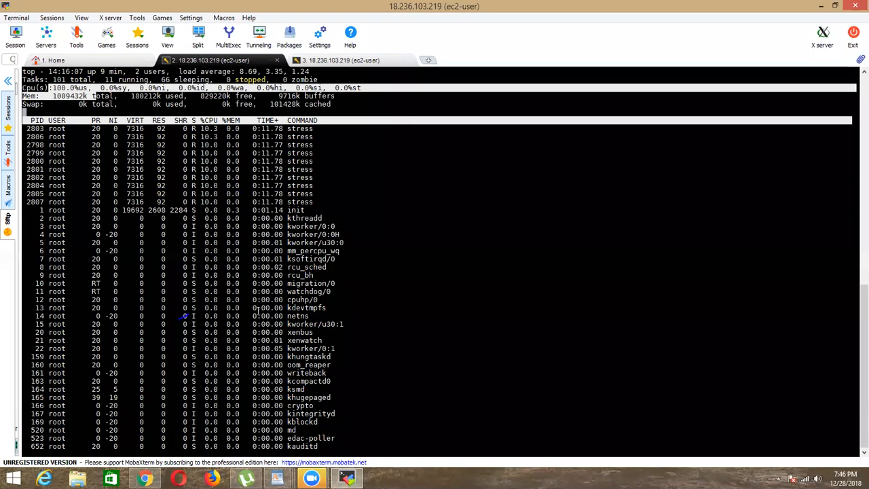
pyautogui.hotkey('ctrl', 'Tab')
pyautogui.tripleClick(400, 291)
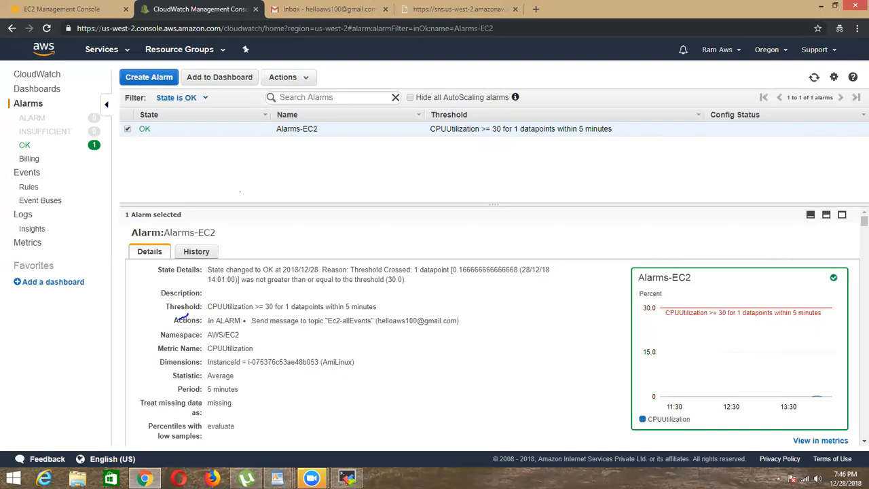
# Step: Look through the lab topics on CloudWatch in the AWS Labs Remodified document in WordPad
pyautogui.moveTo(277, 478)
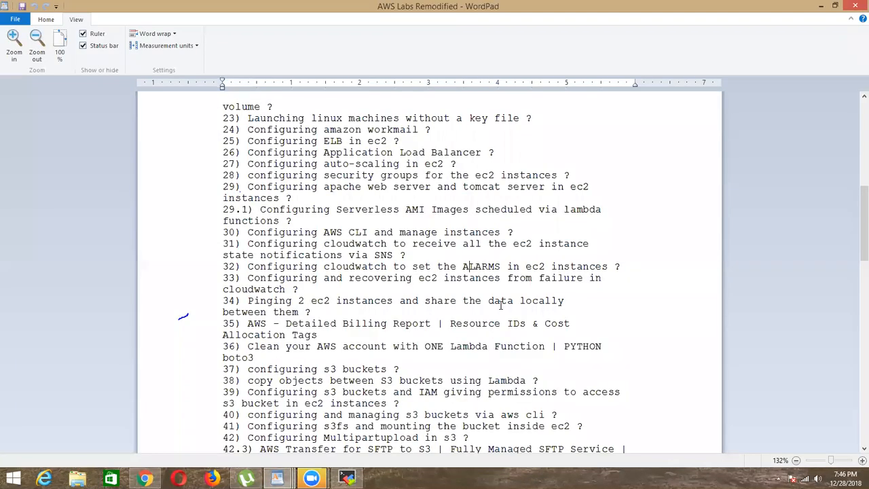
pyautogui.click(274, 412)
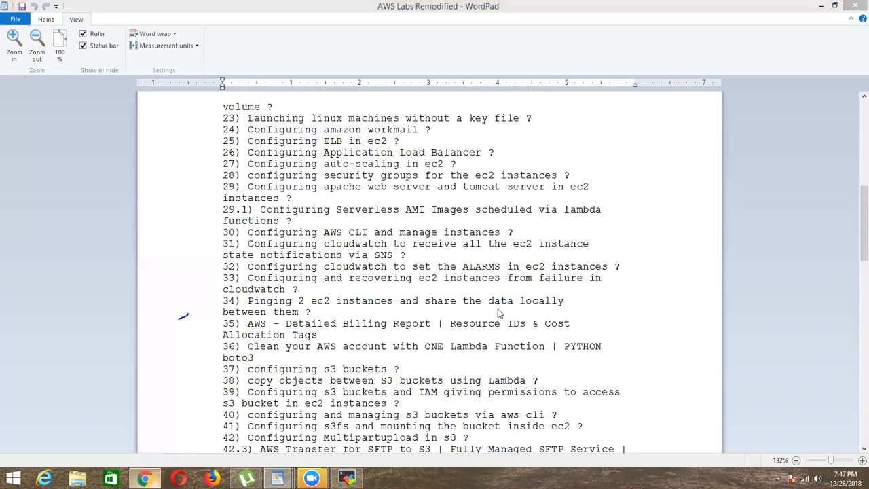
pyautogui.hotkey('alt', 'Tab')
# Step: Refresh the CloudWatch alarms, list those in the OK state and select Alarms-EC2
pyautogui.click(815, 78)
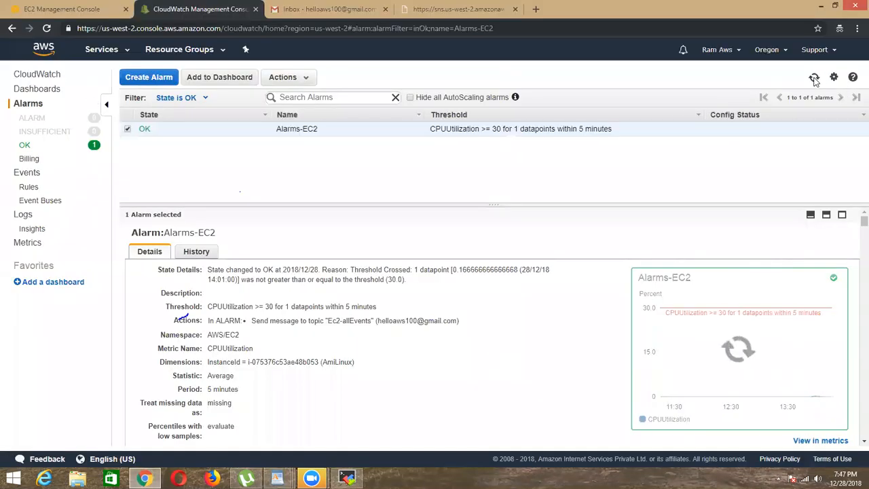
pyautogui.click(29, 145)
pyautogui.click(127, 129)
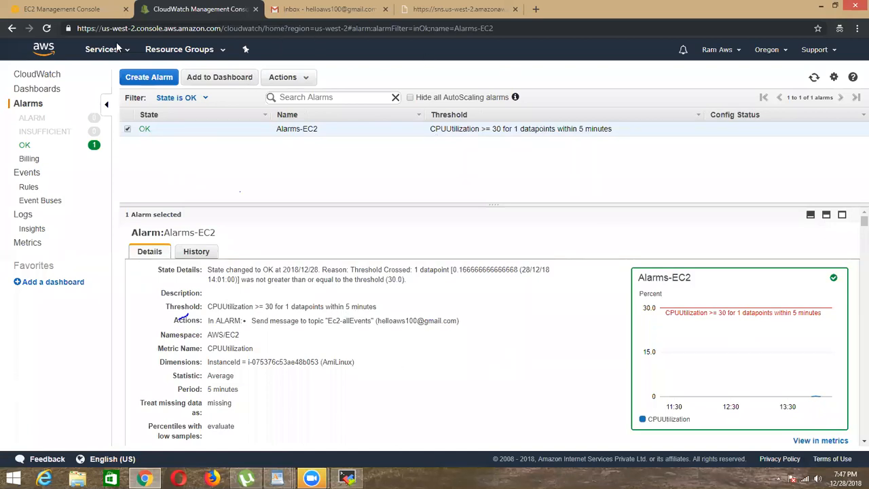
# Step: Verify in MobaXterm's top session that the stress processes are still loading the CPU
pyautogui.hotkey('alt', 'Tab')
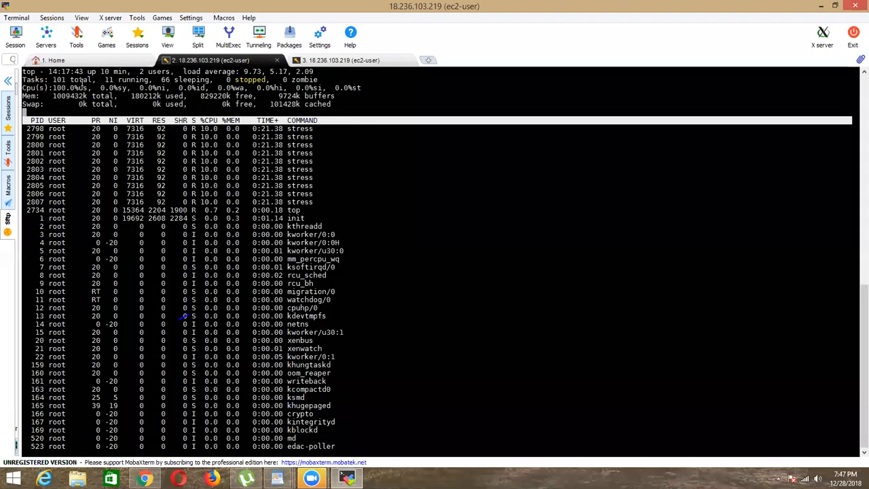
pyautogui.doubleClick(80, 80)
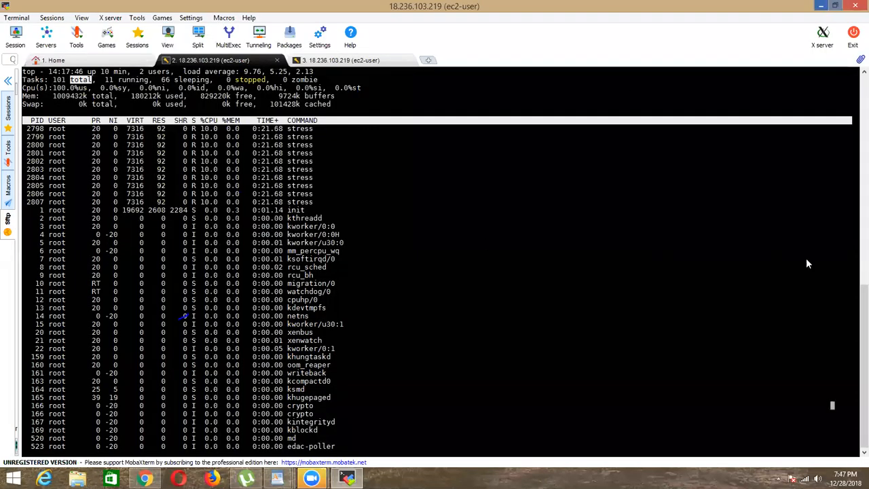
pyautogui.hotkey('alt', 'Tab')
# Step: Refresh the Alarms-EC2 state and graph in CloudWatch repeatedly and check the Gmail inbox for the alarm notification
pyautogui.click(815, 78)
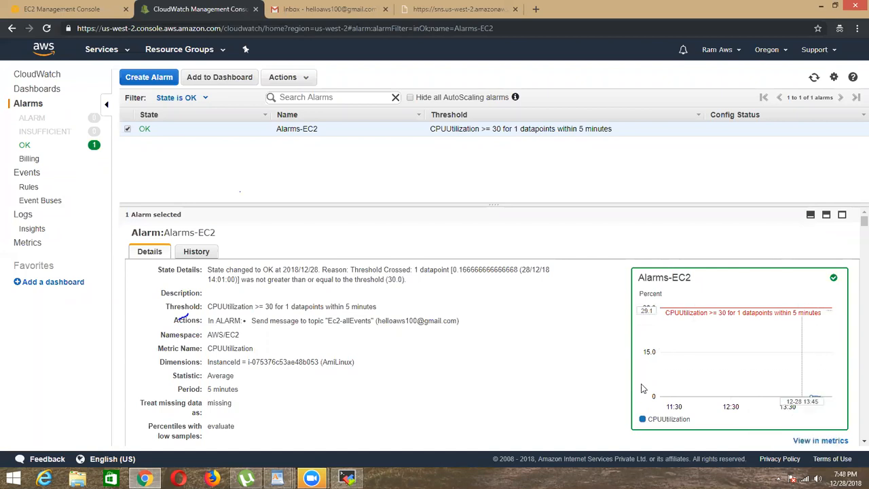
pyautogui.click(813, 80)
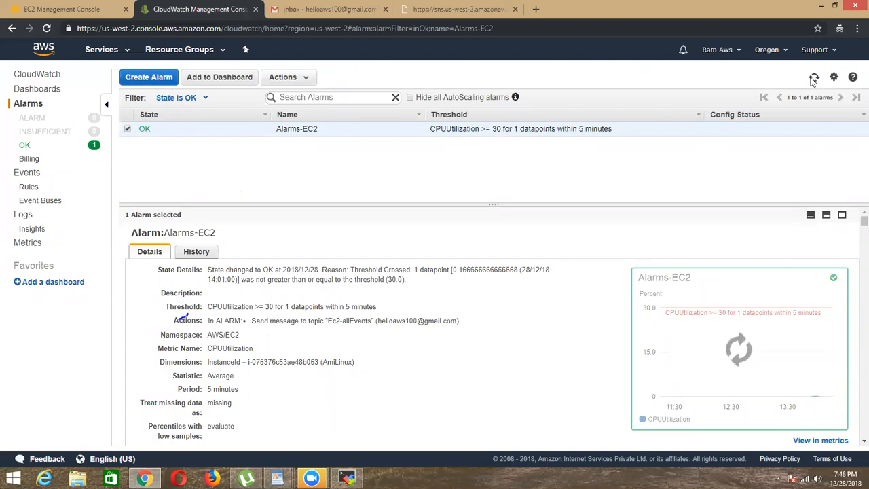
pyautogui.click(813, 80)
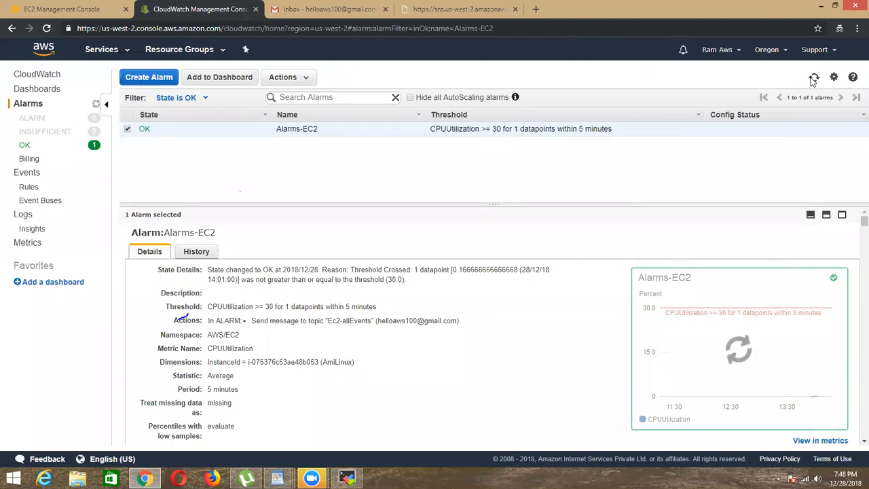
pyautogui.click(813, 80)
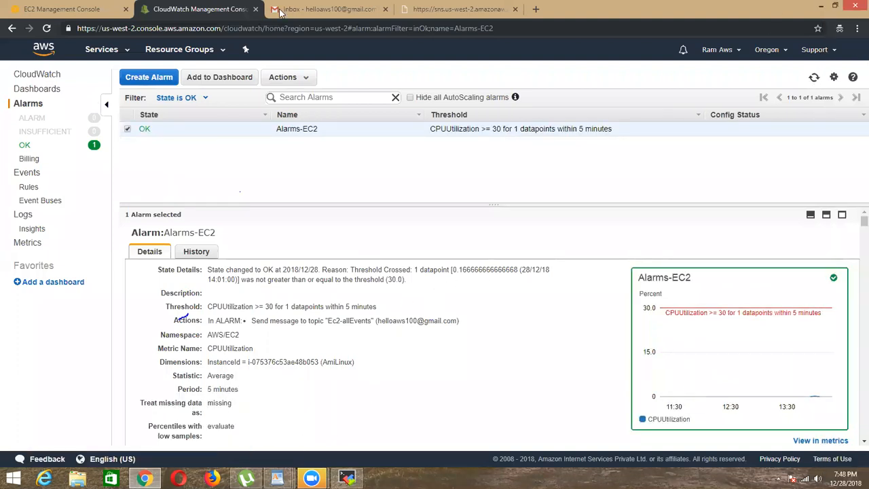
pyautogui.click(339, 9)
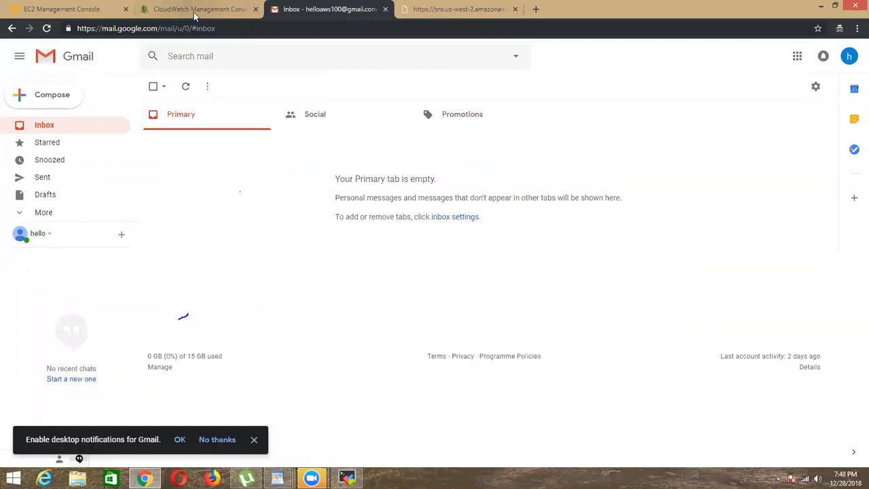
# Step: Refresh the instance list in the EC2 console and check the Alarm Status of AmiLinux
pyautogui.click(89, 15)
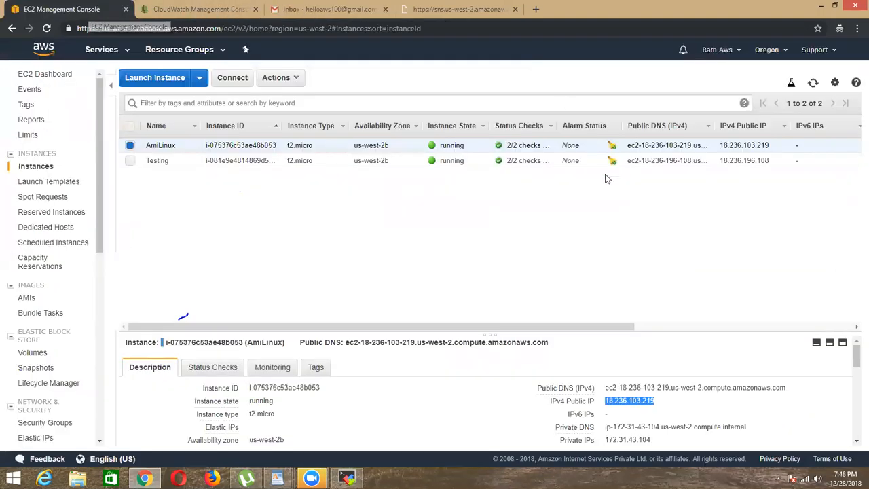
pyautogui.click(813, 83)
pyautogui.moveTo(420, 329); pyautogui.dragTo(470, 328)
pyautogui.moveTo(512, 148)
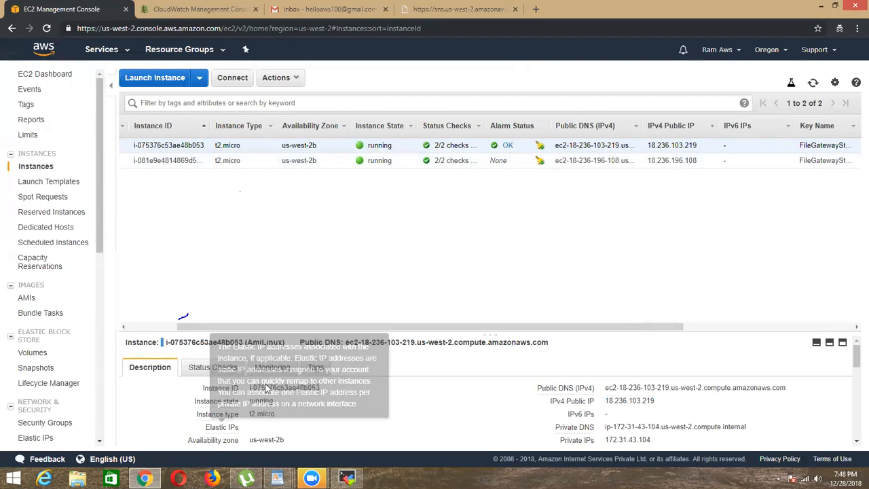
# Step: Show AmiLinux's monitoring metrics in an enlarged details pane, examine its CPU Utilization graph and open its CloudWatch alarm summary
pyautogui.click(289, 367)
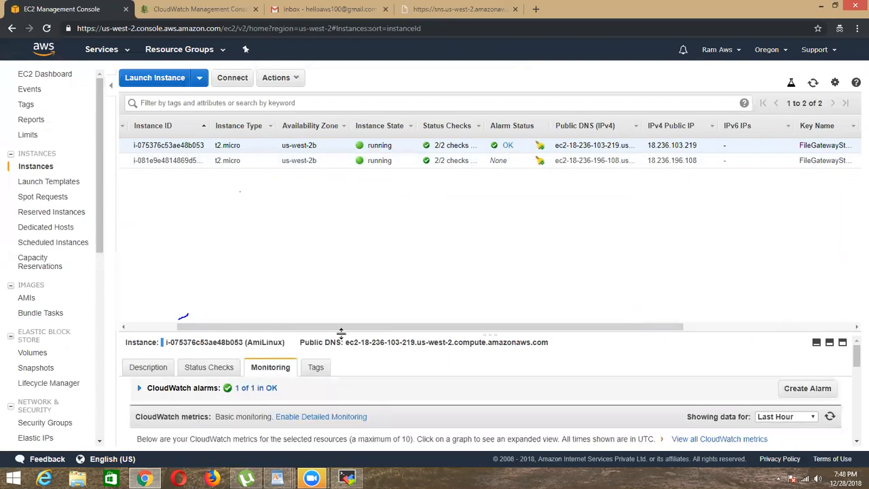
pyautogui.moveTo(398, 234); pyautogui.dragTo(410, 202)
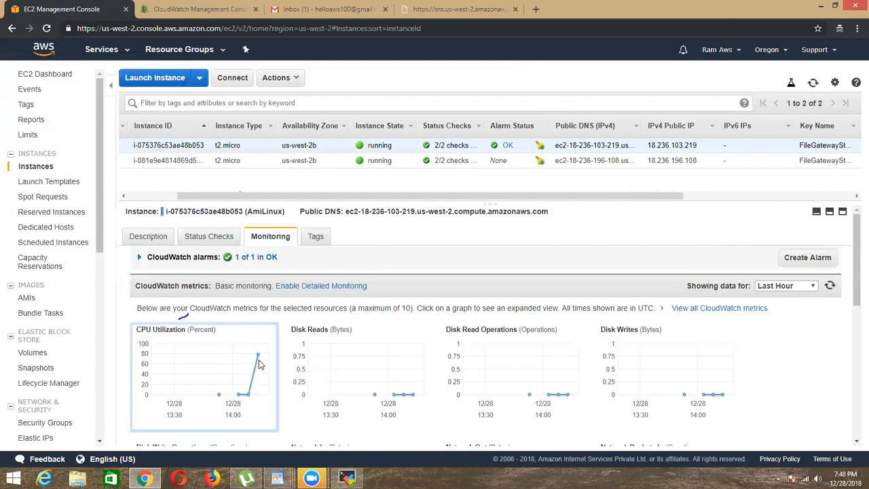
pyautogui.click(256, 257)
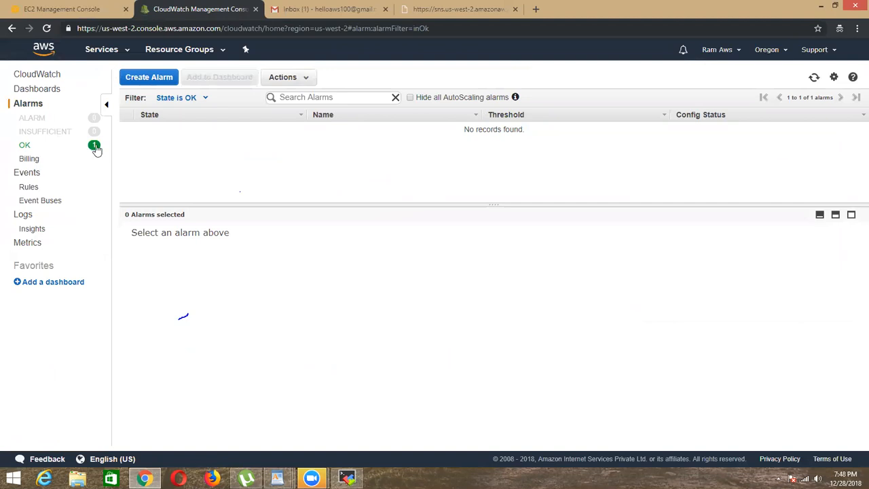
# Step: List all alarms in CloudWatch, select Alarms-EC2 and refresh its state and graph
pyautogui.click(31, 106)
pyautogui.click(128, 129)
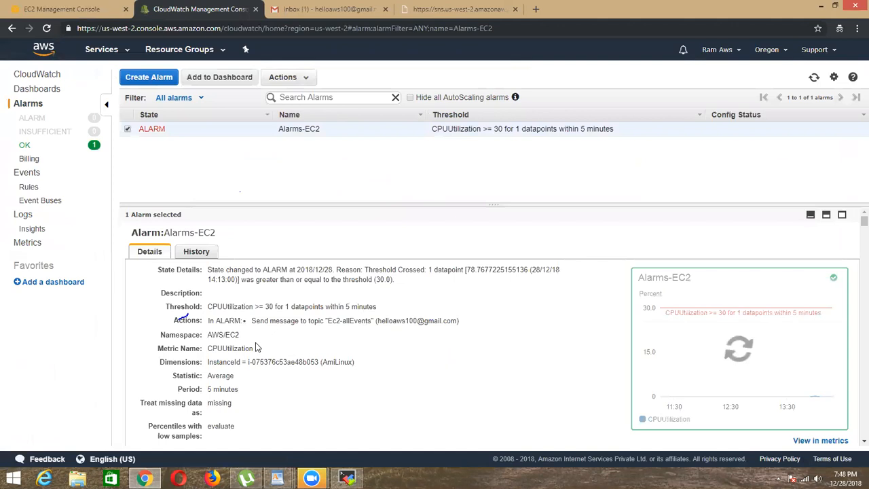
pyautogui.click(815, 80)
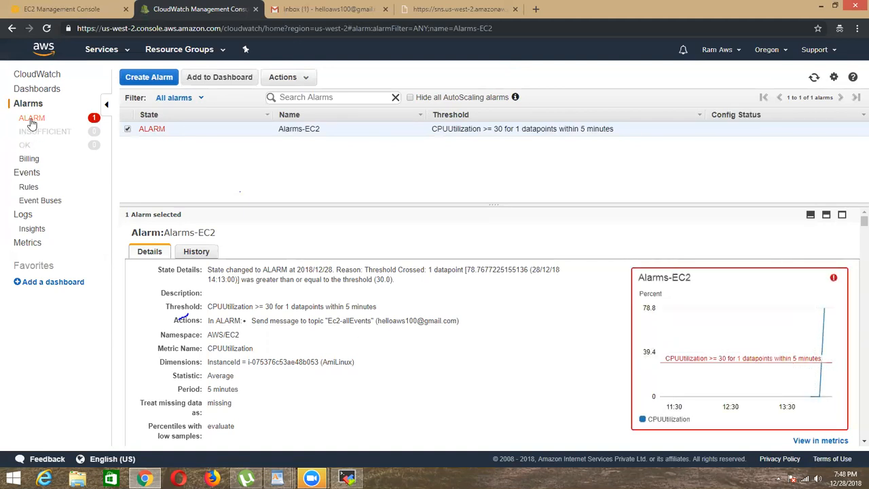
# Step: Refresh the EC2 instance list to check AmiLinux's Alarm Status, and read the "Alarms-EC2" notification e-mail from AWS Notifications in Gmail
pyautogui.click(74, 13)
pyautogui.click(815, 83)
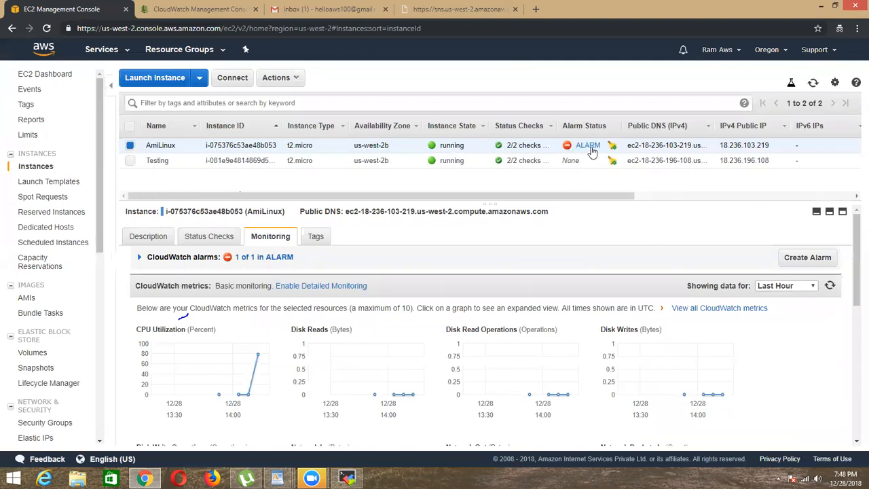
pyautogui.click(358, 12)
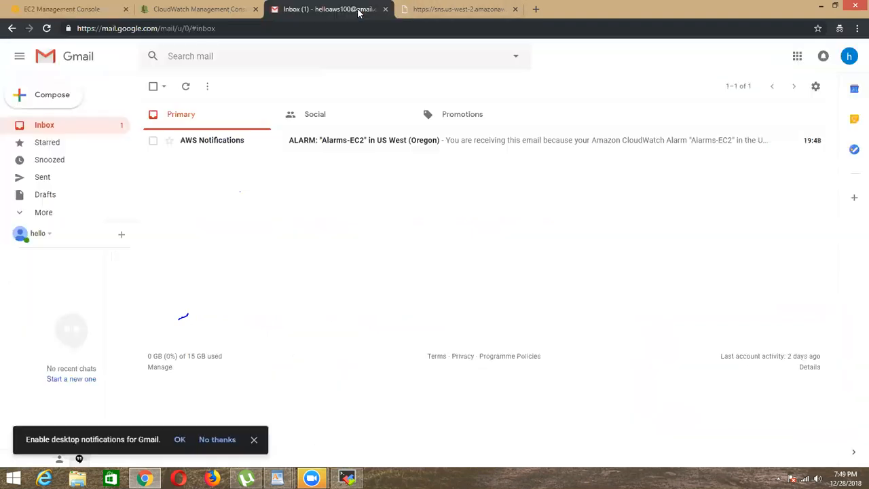
pyautogui.click(193, 138)
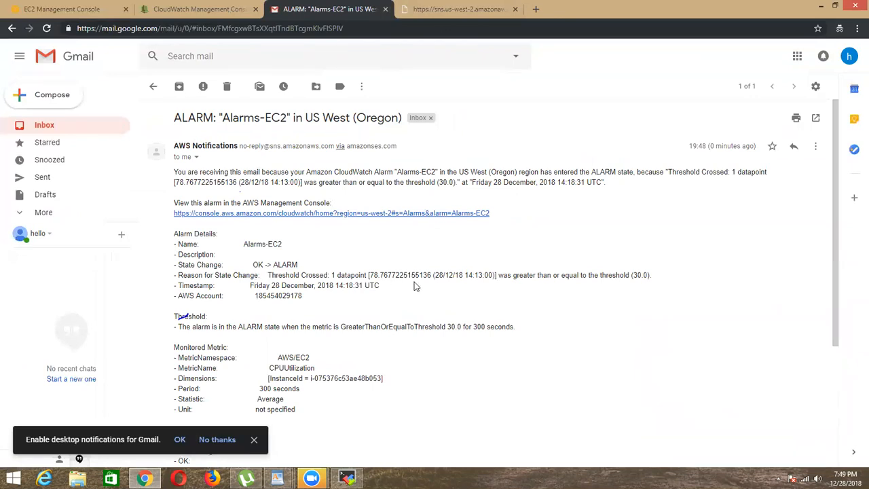
pyautogui.scroll(-3, 333, 342)
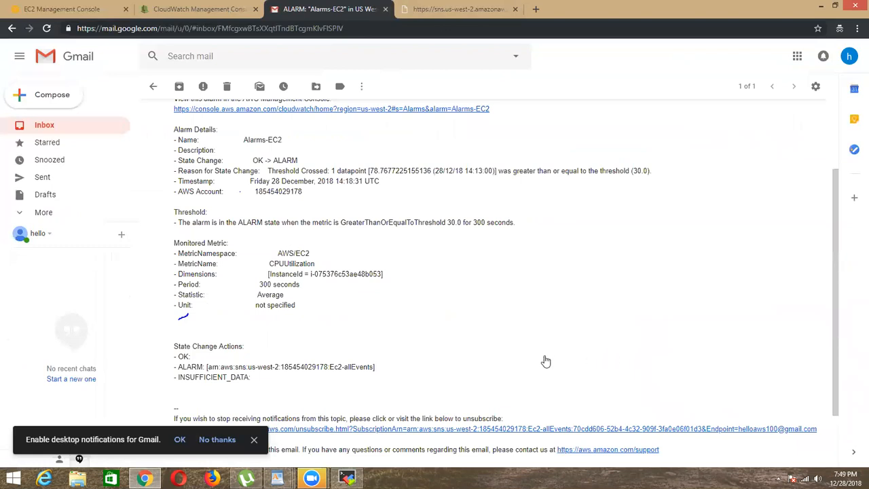
pyautogui.scroll(-2, 530, 361)
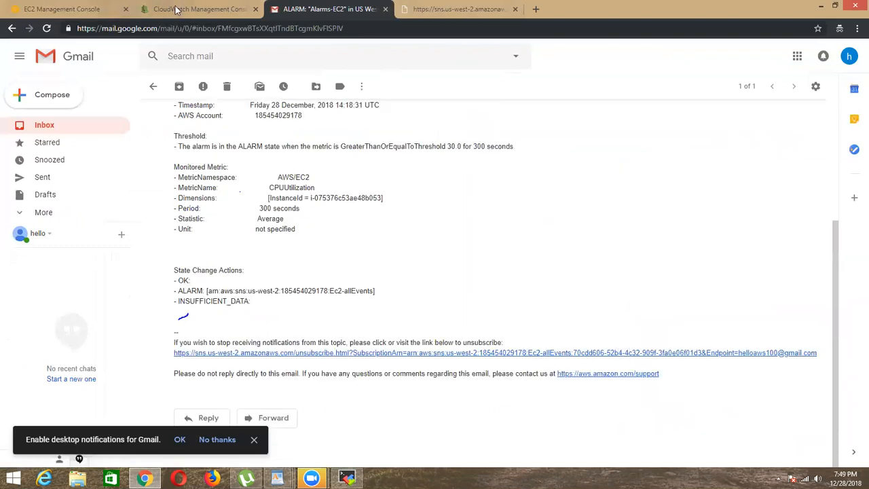
# Step: List only the CloudWatch alarms in ALARM state, select Alarms-EC2 and refresh its details and graph
pyautogui.click(139, 10)
pyautogui.click(37, 118)
pyautogui.click(127, 129)
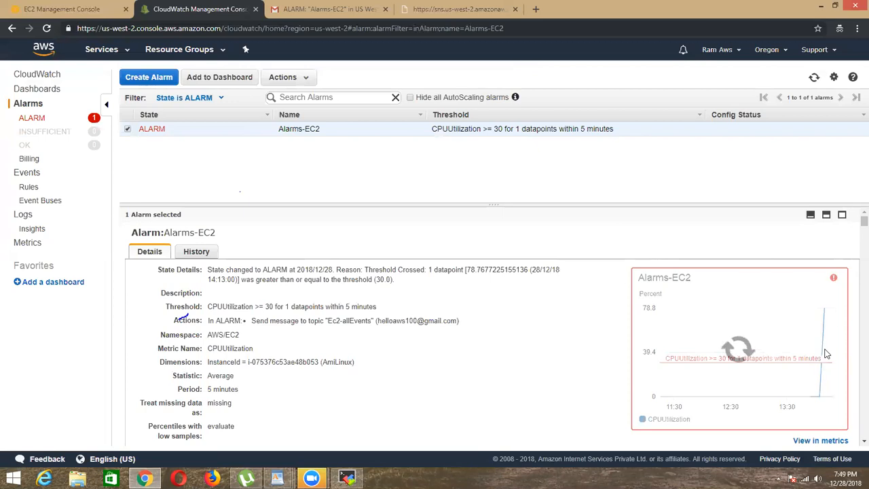
pyautogui.click(814, 77)
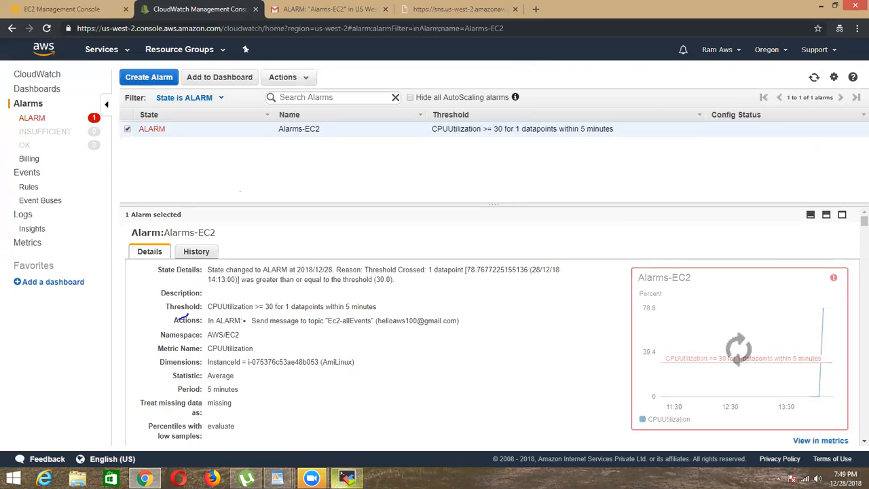
# Step: Switch to MobaXterm and check the CPU load in top and the running stress command in the second SSH session
pyautogui.click(347, 479)
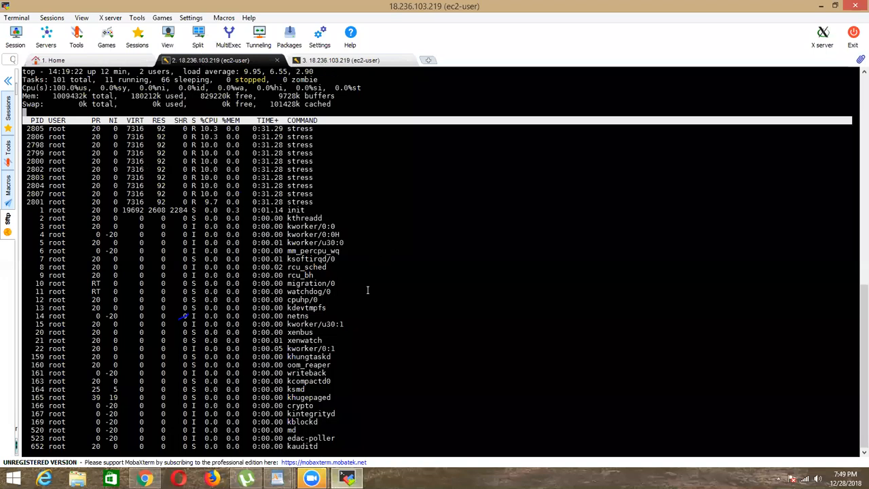
pyautogui.click(340, 60)
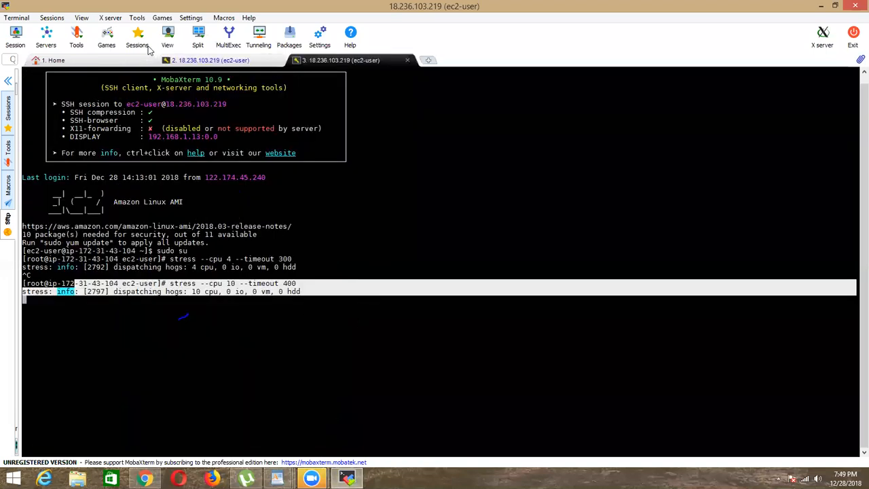
pyautogui.click(195, 67)
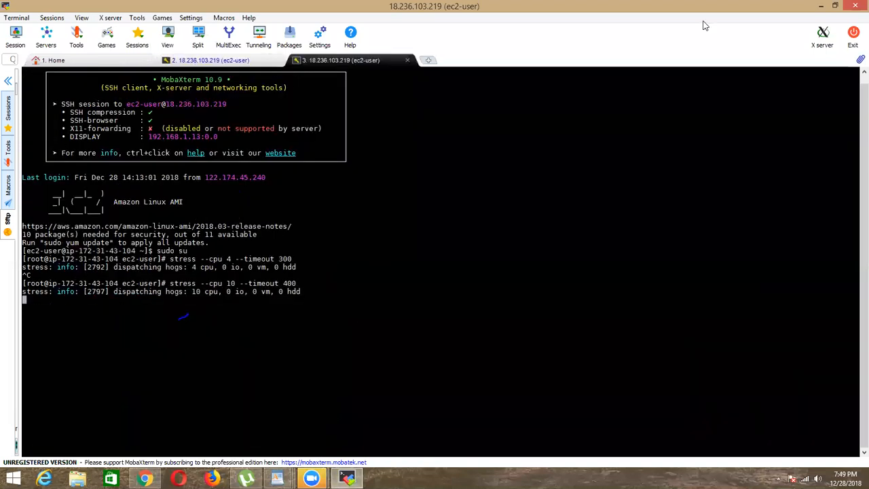
pyautogui.click(822, 6)
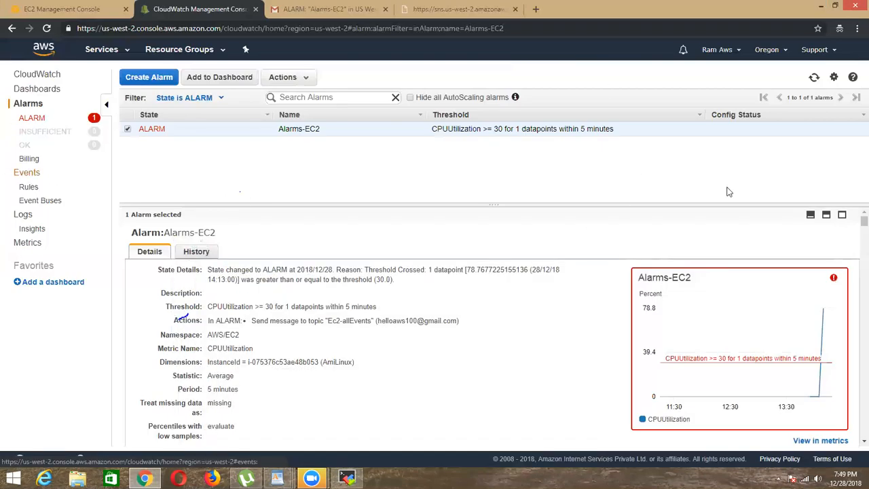
# Step: Compare the Alarms-EC2 graph in CloudWatch with AmiLinux's CPU Utilization graph in EC2, and refresh the alarm data
pyautogui.moveTo(837, 284)
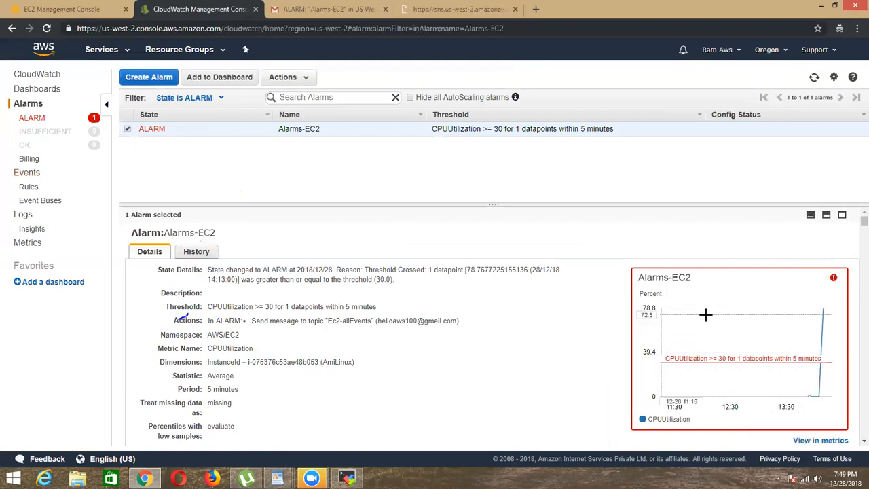
pyautogui.click(61, 9)
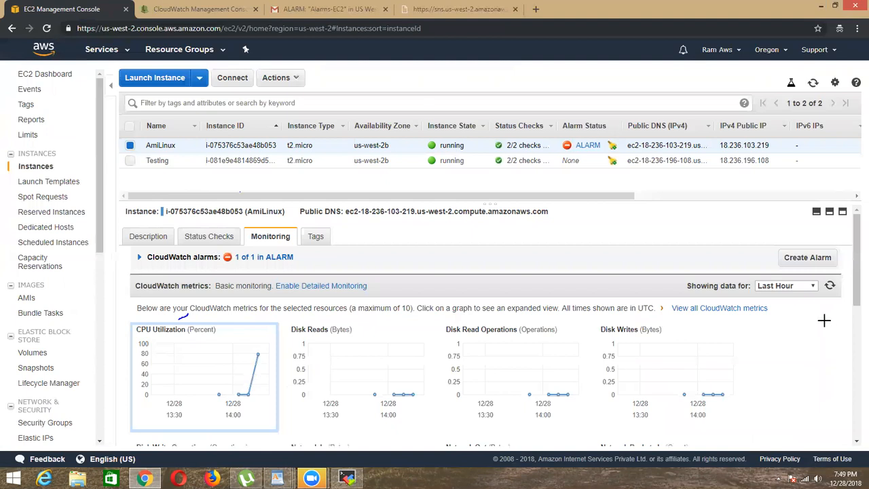
pyautogui.hotkey('ctrl', 'Tab')
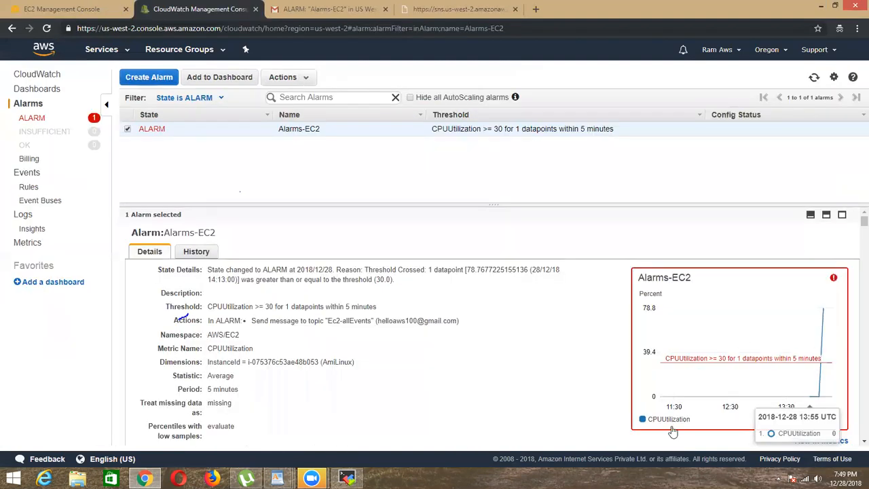
pyautogui.click(815, 78)
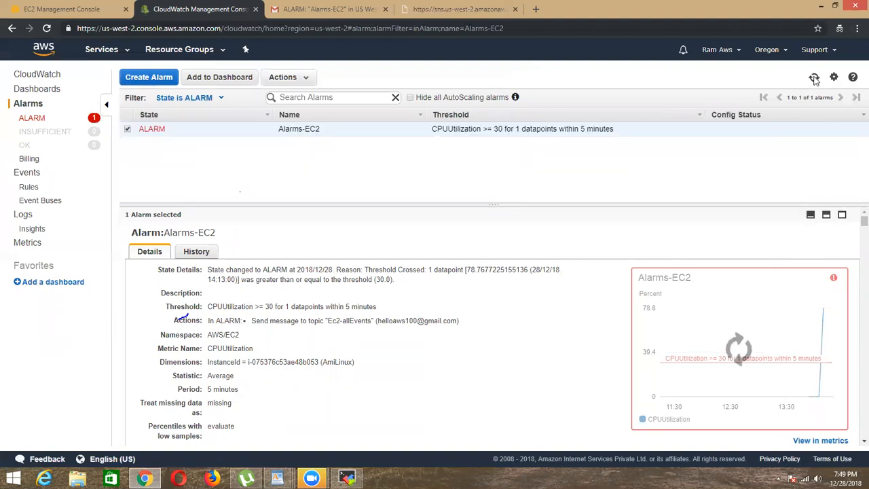
pyautogui.click(815, 79)
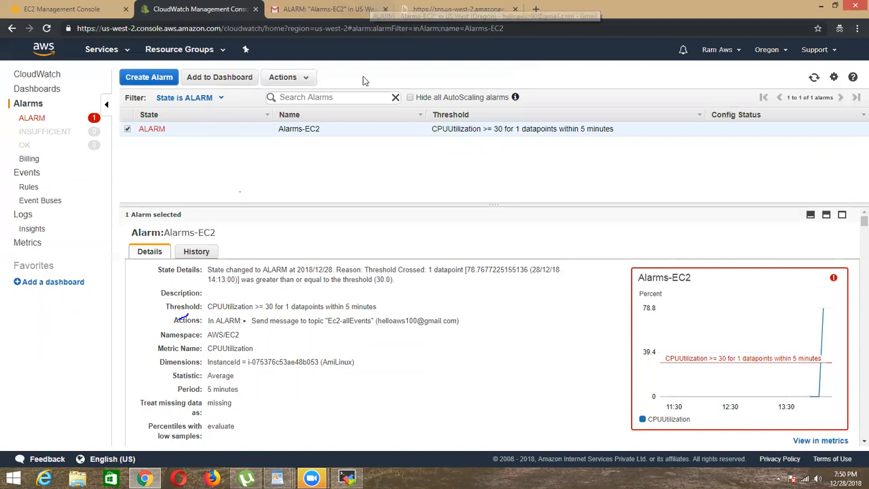
# Step: Review AmiLinux's row in the EC2 instance list alongside the details of Alarms-EC2 in the CloudWatch ALARM list
pyautogui.click(52, 8)
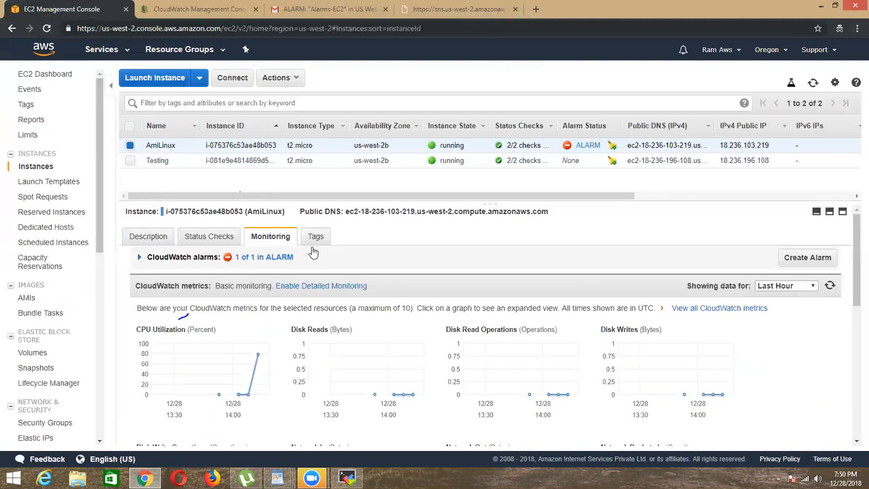
pyautogui.click(204, 9)
pyautogui.click(37, 119)
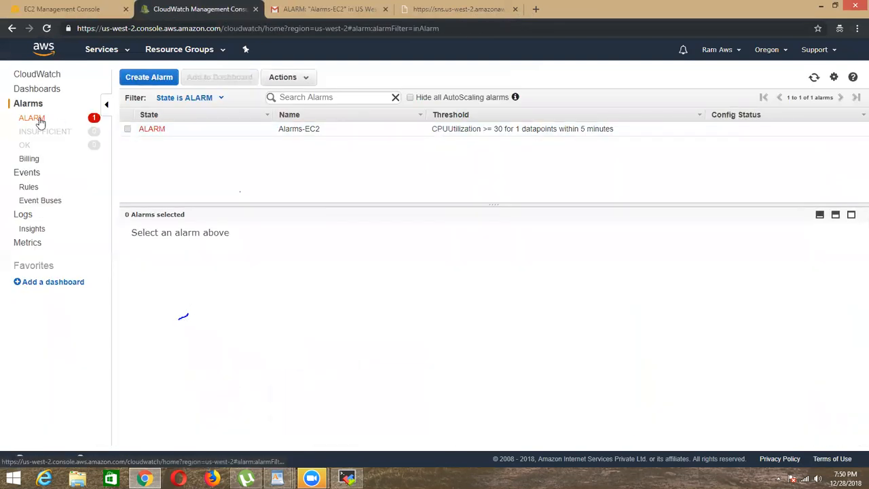
pyautogui.click(92, 6)
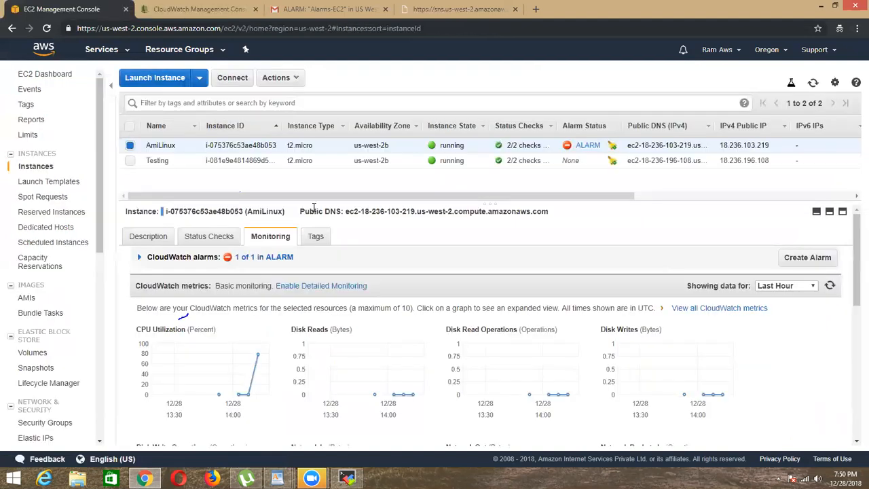
pyautogui.moveTo(285, 144); pyautogui.dragTo(319, 153)
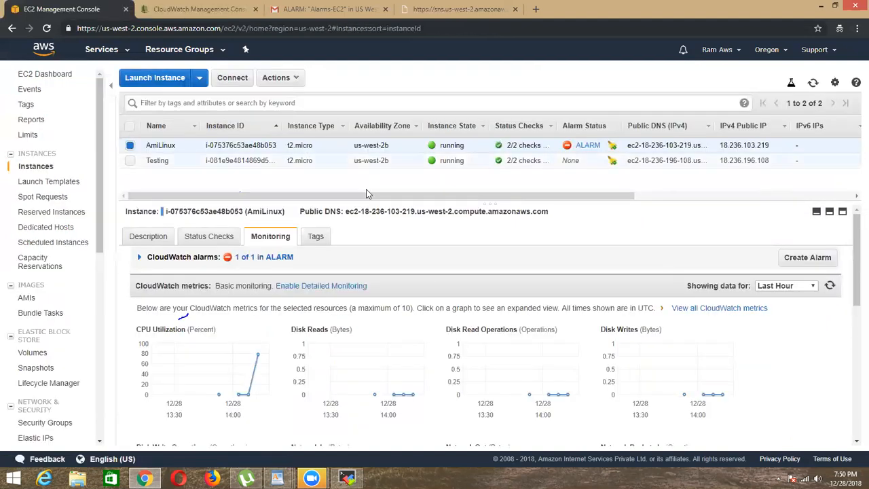
pyautogui.click(197, 8)
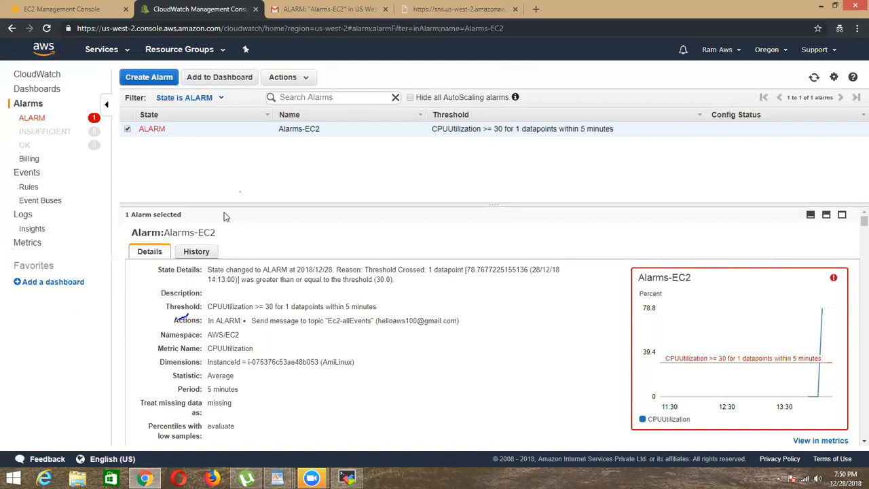
pyautogui.click(68, 9)
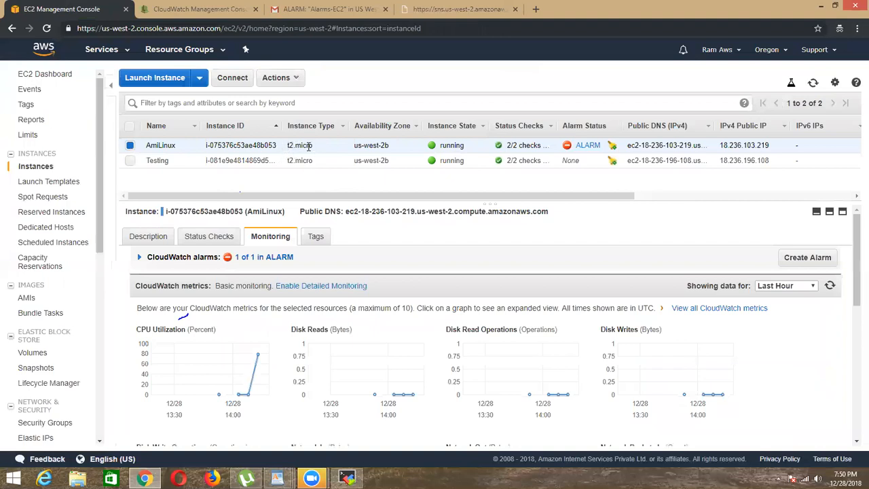
pyautogui.click(197, 9)
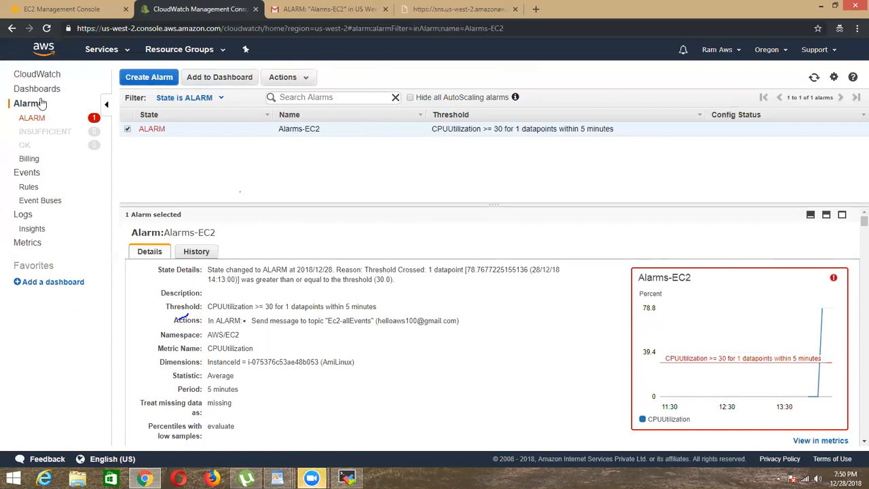
pyautogui.click(61, 9)
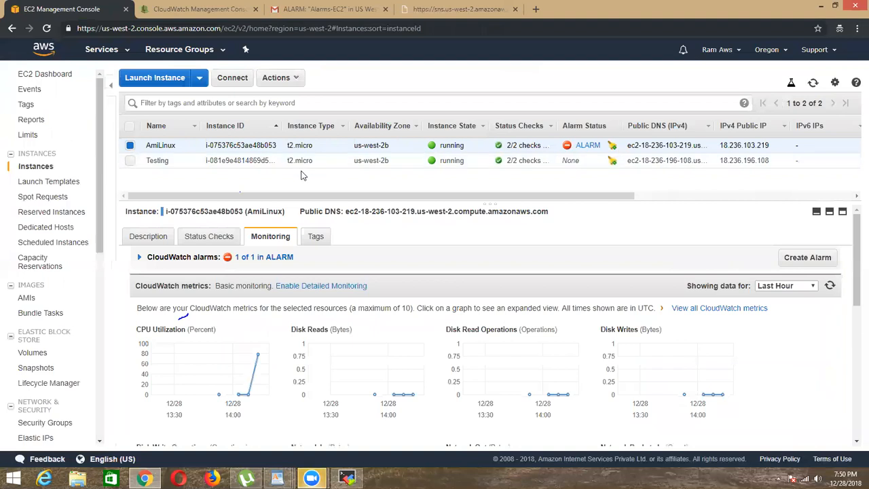
# Step: Show AmiLinux's instance description and recheck its alarm in the CloudWatch ALARM list and the EC2 instance list
pyautogui.click(154, 239)
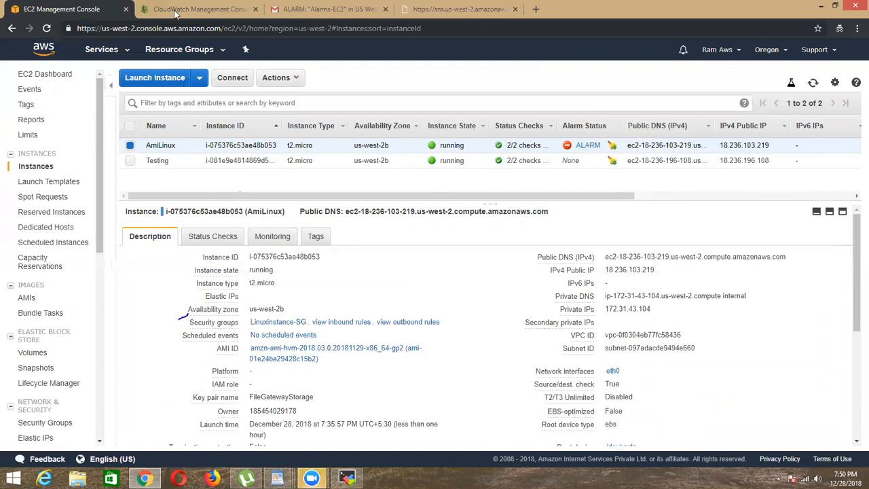
pyautogui.click(588, 145)
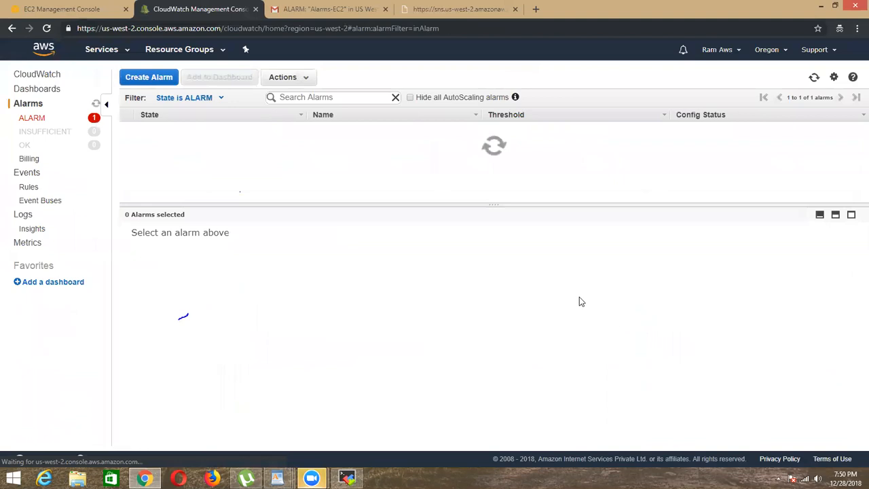
pyautogui.click(64, 9)
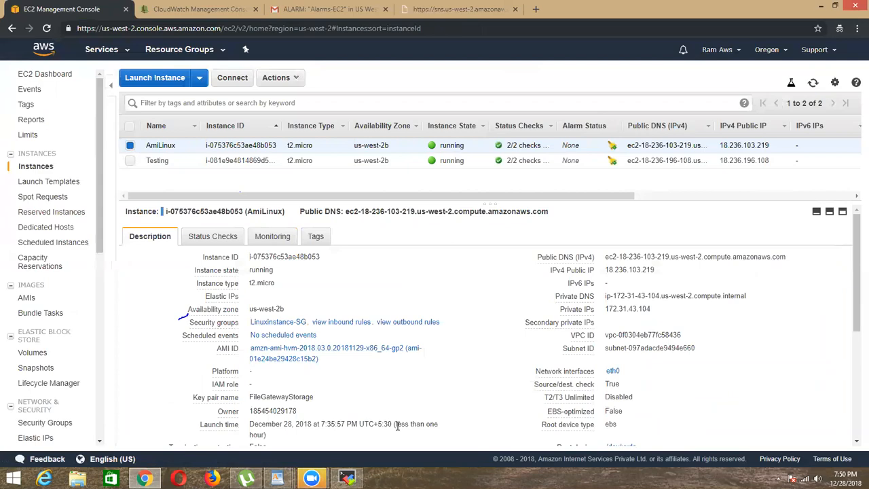
# Step: Close the stress SSH session in MobaXterm, suspend top in the remaining session and clear its terminal
pyautogui.hotkey('alt', 'Tab')
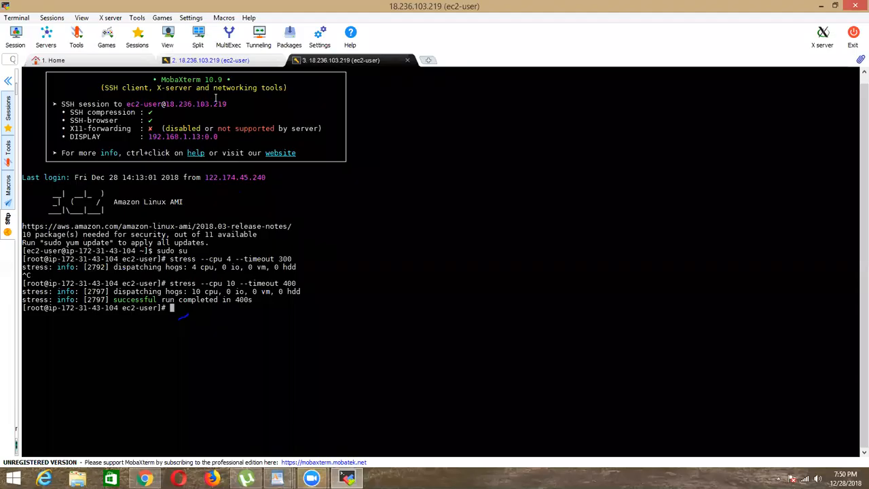
pyautogui.click(406, 61)
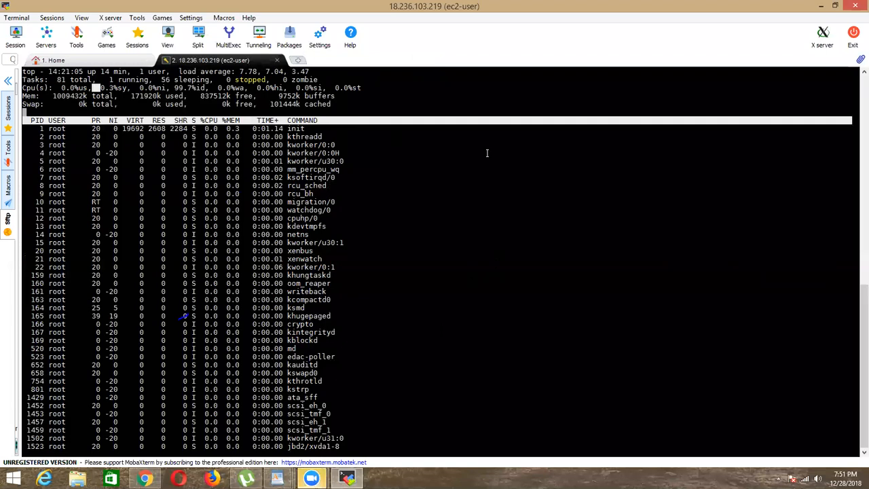
pyautogui.hotkey('ctrl', 'z')
pyautogui.write('clear')
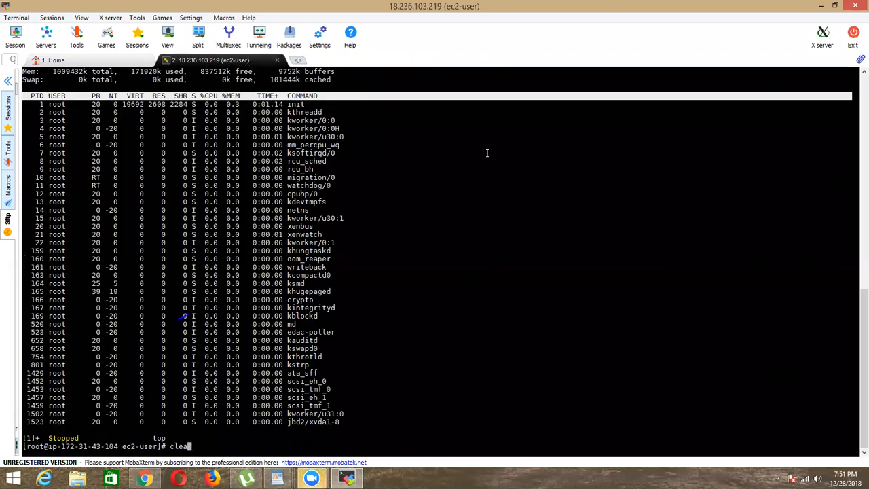
pyautogui.press('Return')
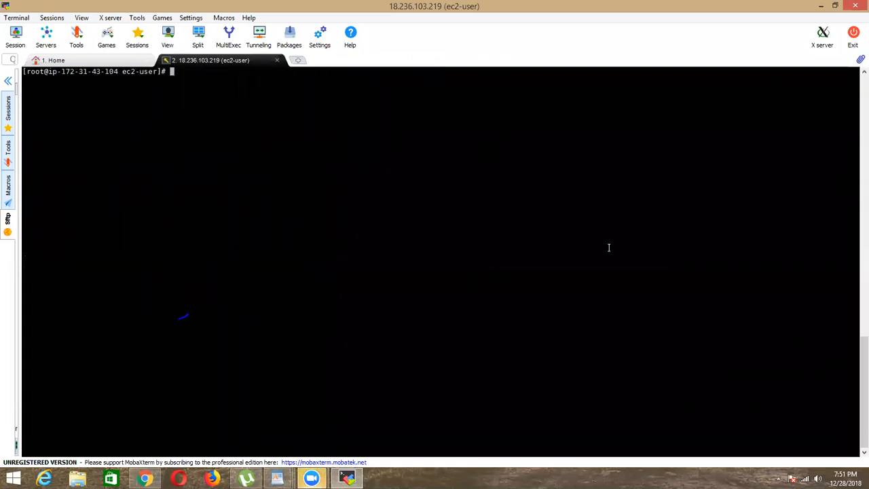
pyautogui.click(821, 6)
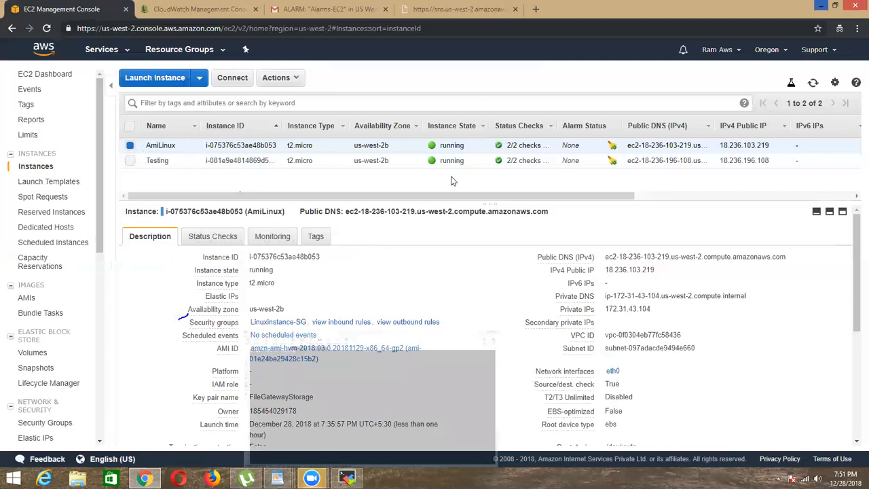
# Step: Start a new alarm in CloudWatch and open the EC2 Per-Instance Metrics for metric selection
pyautogui.click(197, 9)
pyautogui.click(144, 80)
pyautogui.click(102, 199)
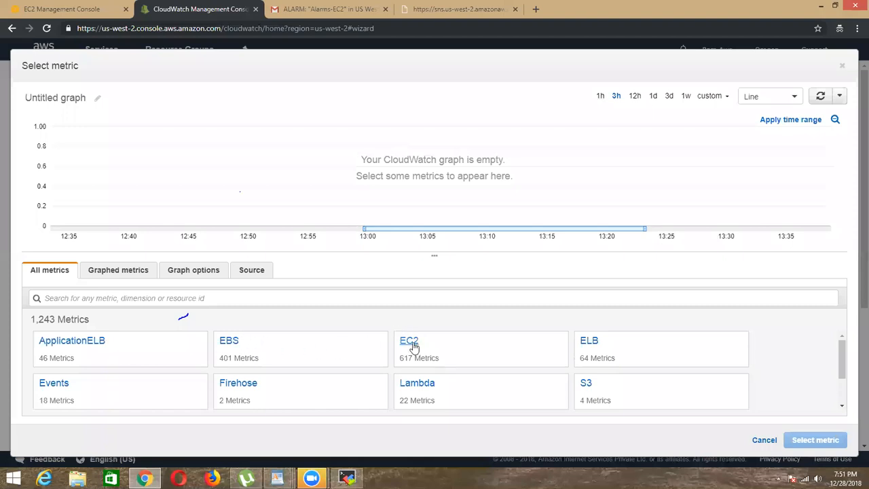
pyautogui.click(411, 345)
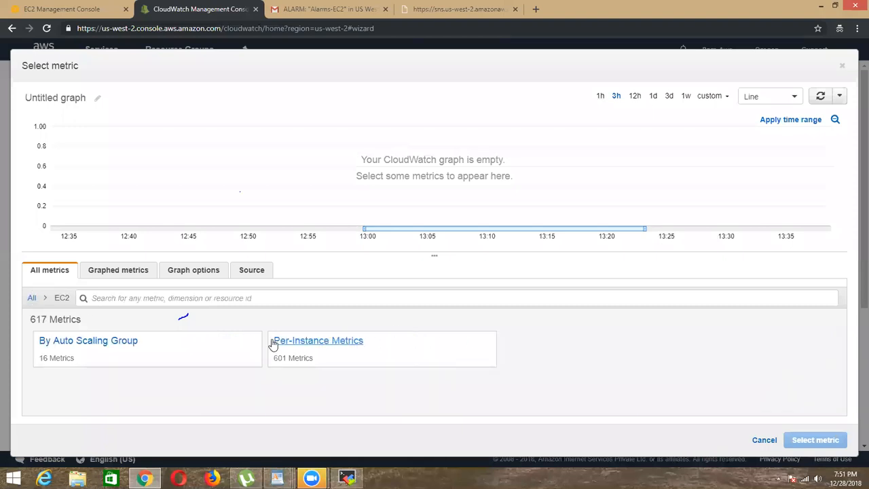
pyautogui.click(310, 343)
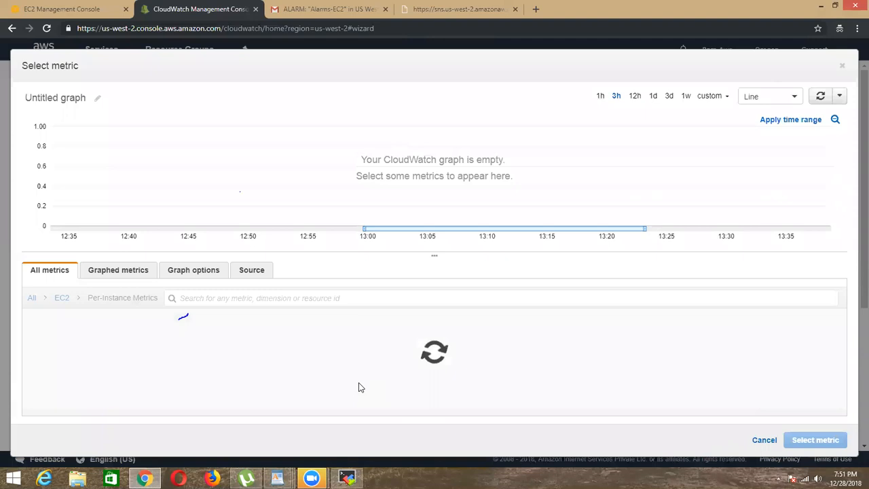
# Step: Copy AmiLinux's instance ID from its EC2 description and filter the alarm's per-instance metrics by that ID
pyautogui.click(65, 9)
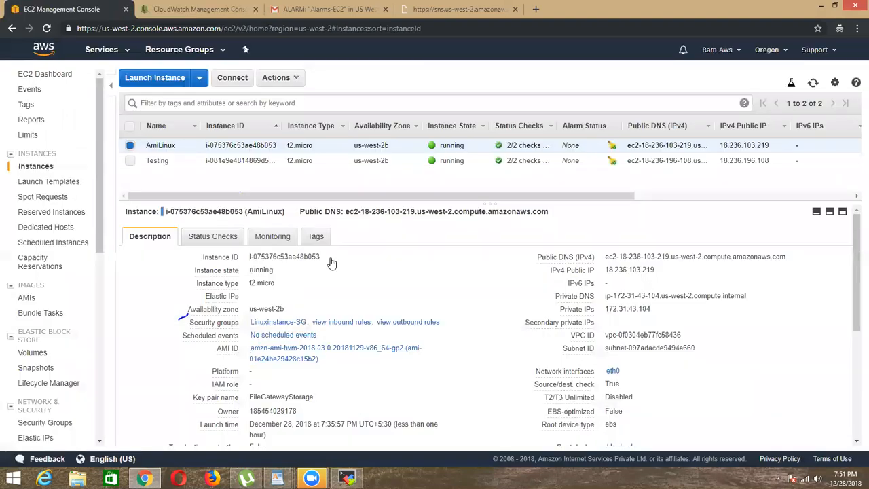
pyautogui.moveTo(250, 258); pyautogui.dragTo(320, 257)
pyautogui.press('super+c')
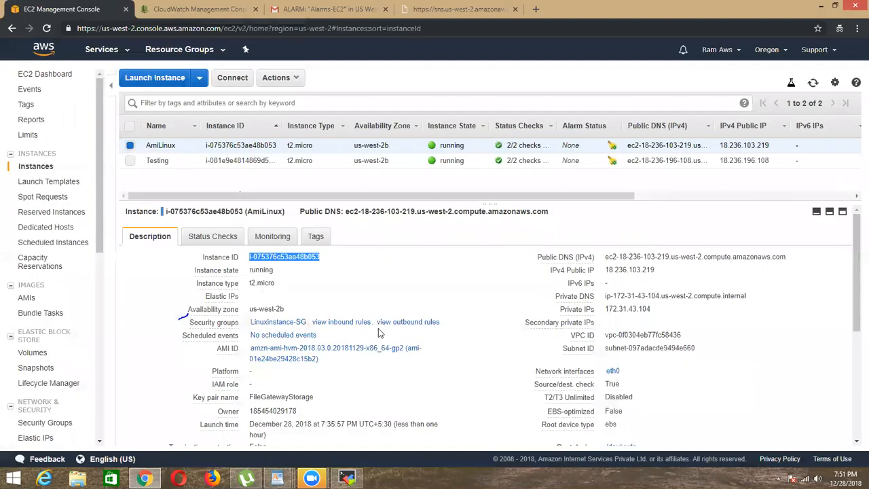
pyautogui.hotkey('ctrl', 'Tab')
pyautogui.rightClick(278, 299)
pyautogui.click(309, 363)
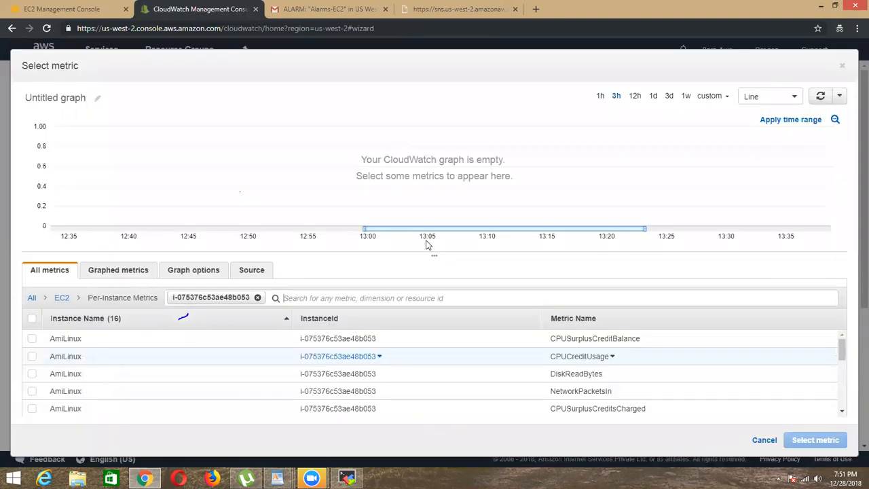
# Step: Select AmiLinux's StatusCheckFailed_System metric for the new alarm
pyautogui.scroll(-5, 615, 389)
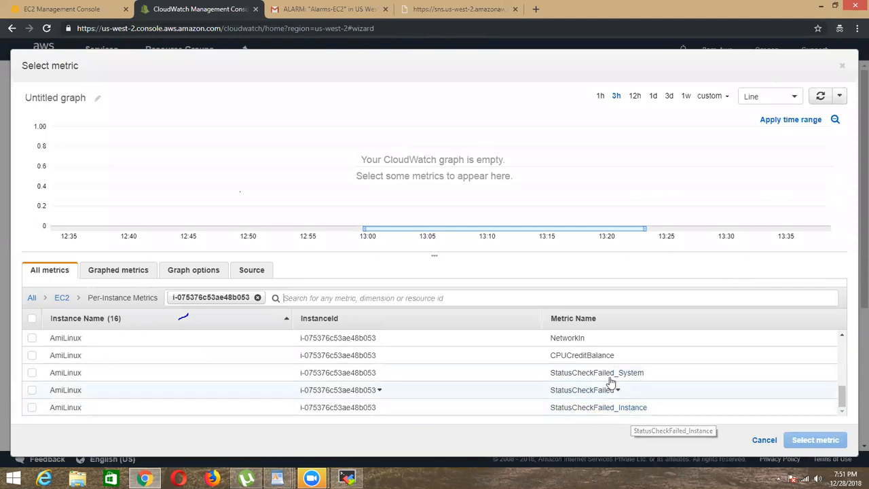
pyautogui.click(31, 373)
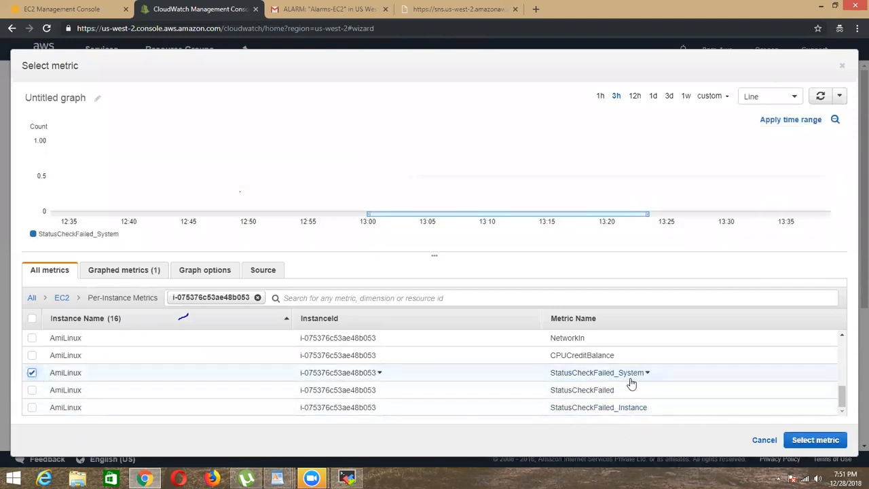
pyautogui.click(798, 440)
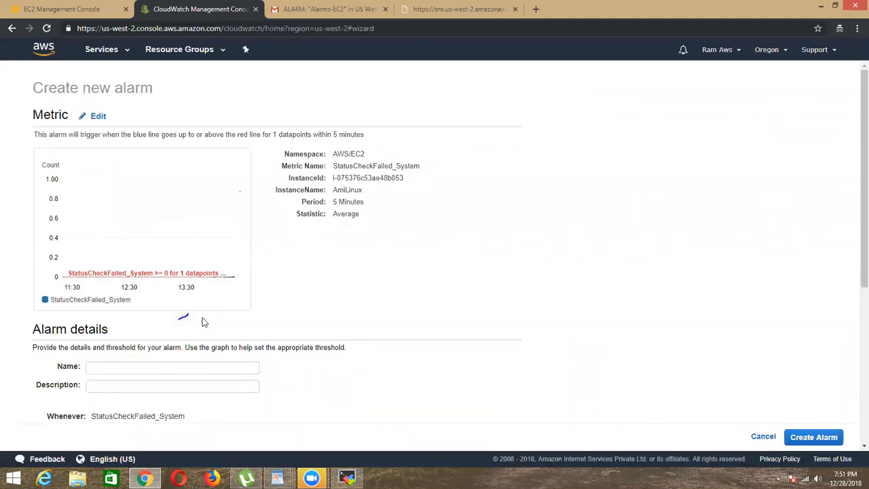
# Step: Name the alarm EC2-Instance-Reloaded and set its threshold to StatusCheckFailed_System >= 30
pyautogui.scroll(-3, 136, 265)
pyautogui.click(119, 203)
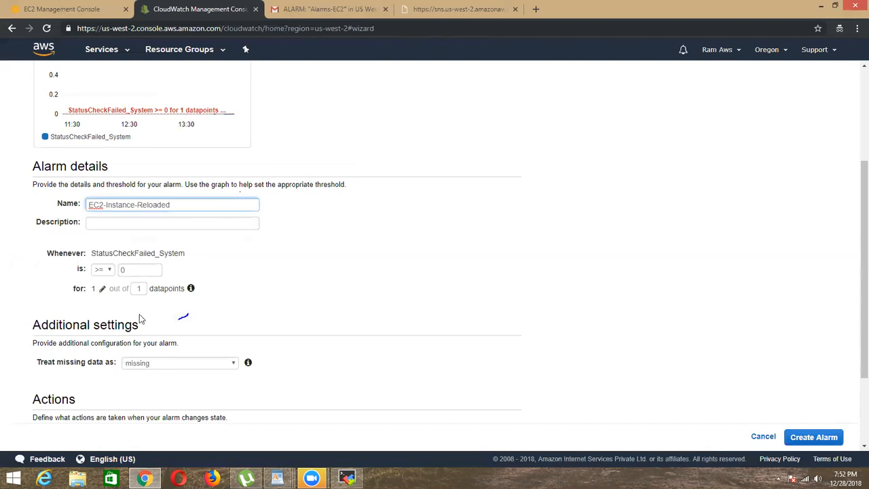
pyautogui.click(138, 270)
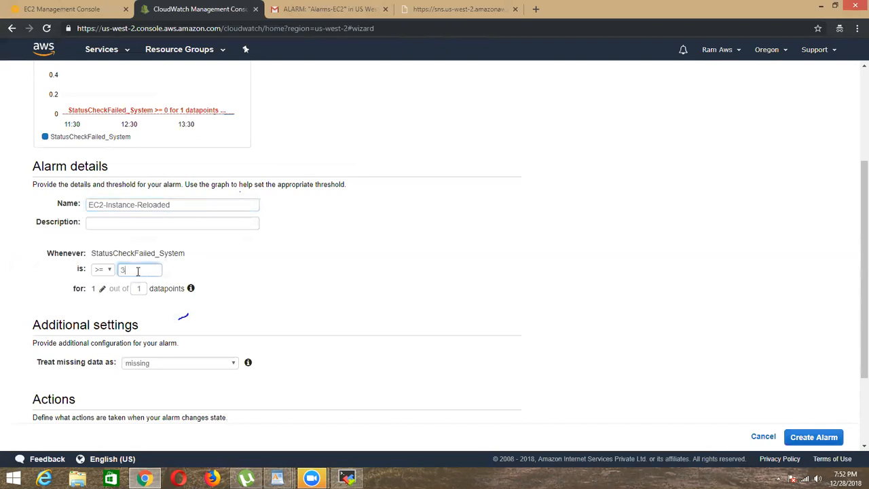
pyautogui.scroll(3, 152, 146)
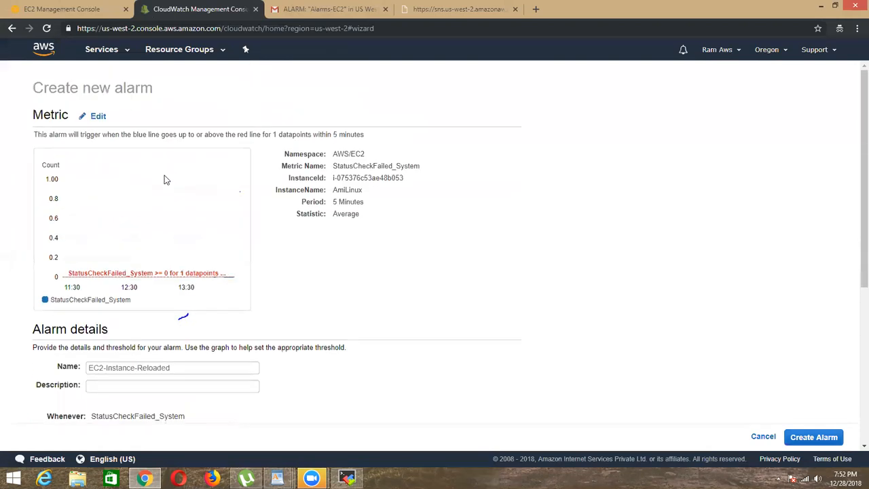
pyautogui.scroll(-3, 297, 272)
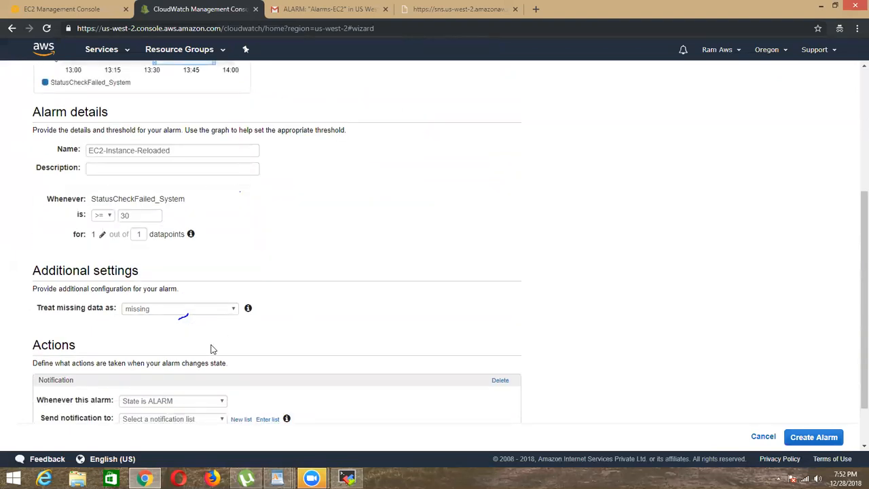
# Step: Set the alarm's notification to go to the Ec2-allEvents list
pyautogui.scroll(-1, 211, 349)
pyautogui.click(188, 359)
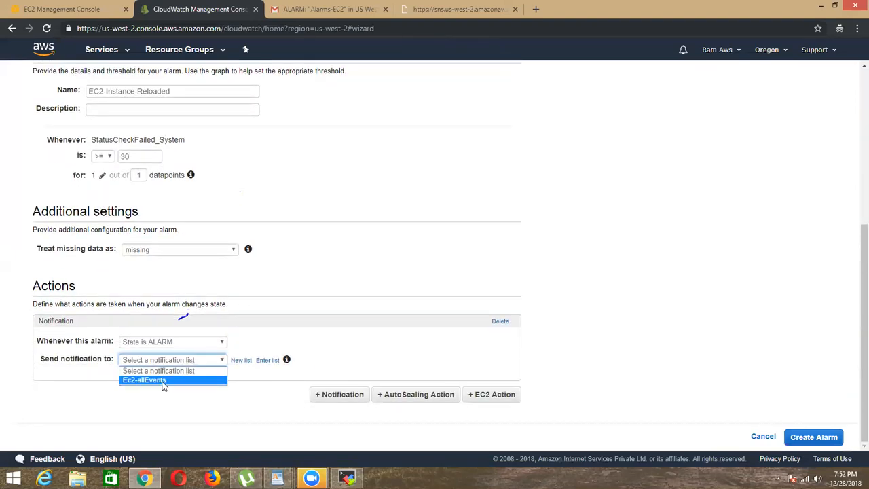
pyautogui.click(161, 382)
# Step: Delete the Alarms-EC2 notification e-mail from the Gmail inbox
pyautogui.click(327, 13)
pyautogui.click(152, 87)
pyautogui.click(153, 141)
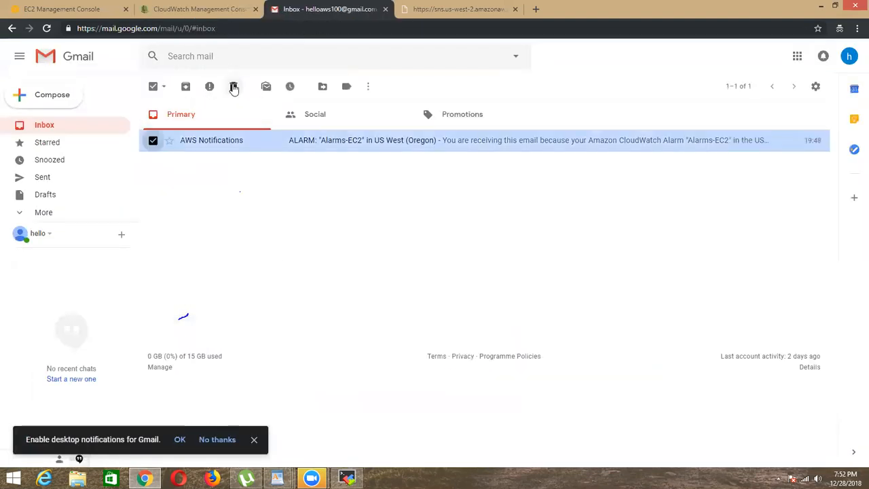
pyautogui.click(235, 86)
# Step: Add an EC2 action that stops this instance when the state is ALARM, and create the alarm
pyautogui.click(59, 8)
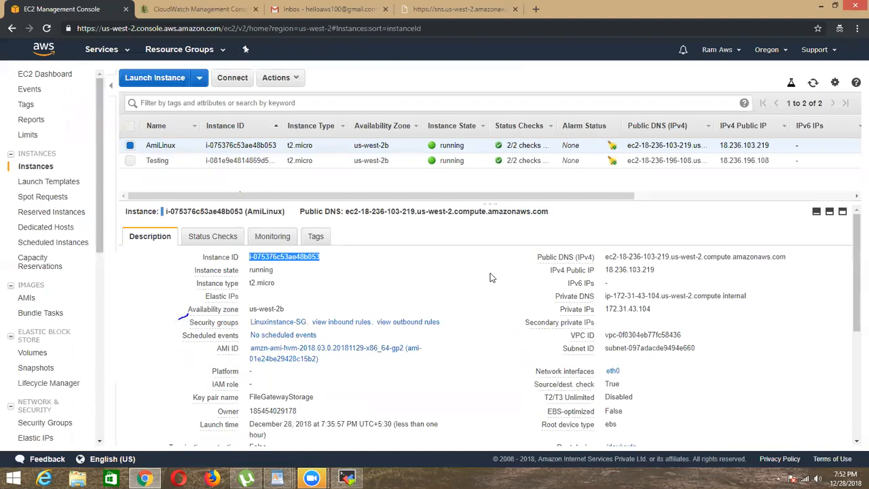
pyautogui.hotkey('ctrl', 'Tab')
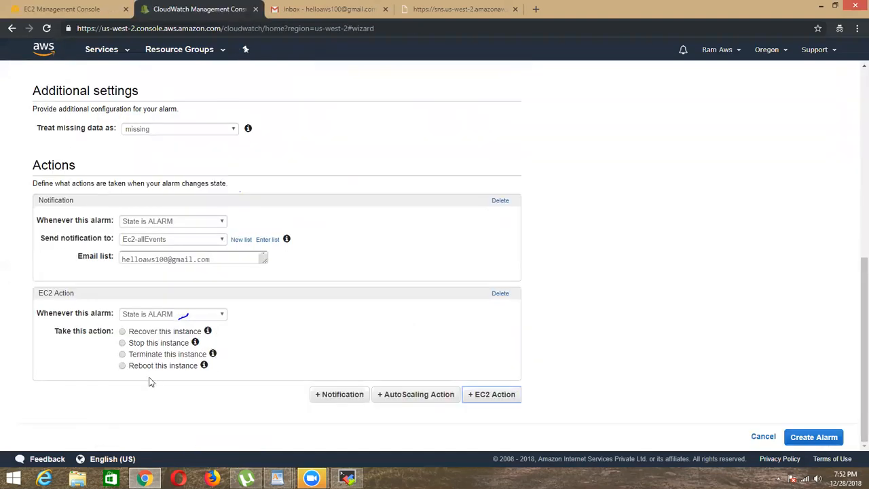
pyautogui.moveTo(195, 343)
pyautogui.click(123, 344)
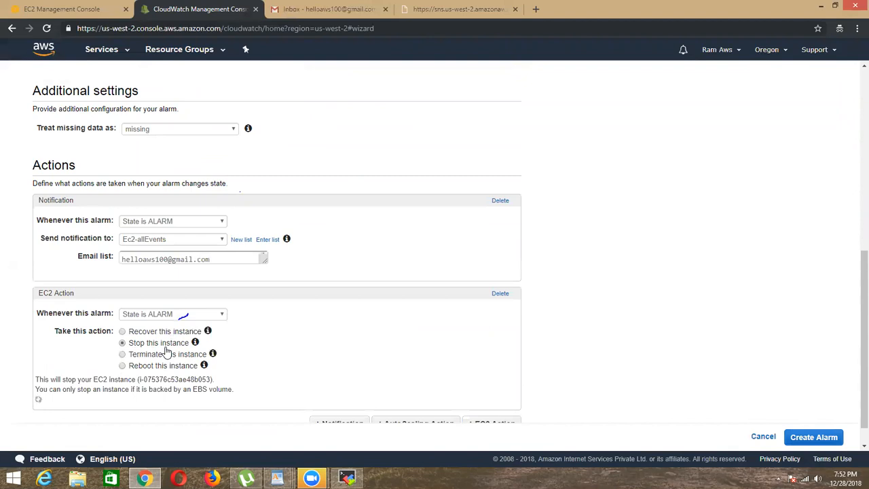
pyautogui.scroll(-2, 361, 346)
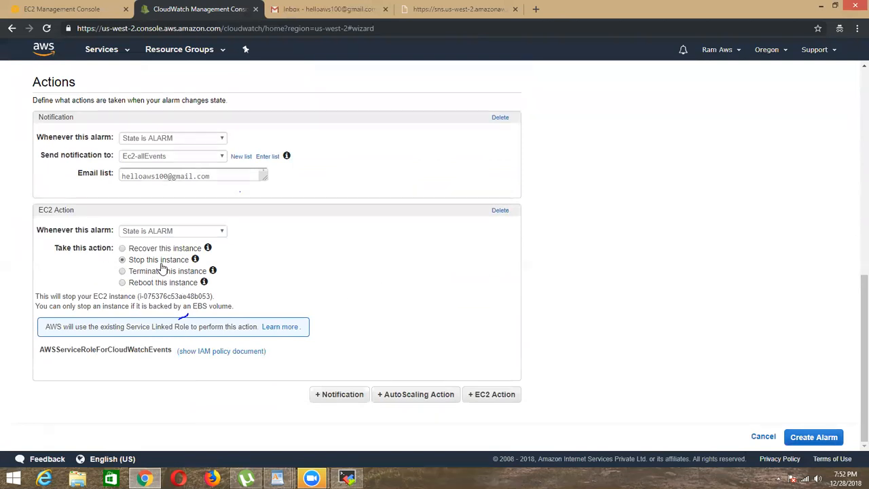
pyautogui.click(813, 438)
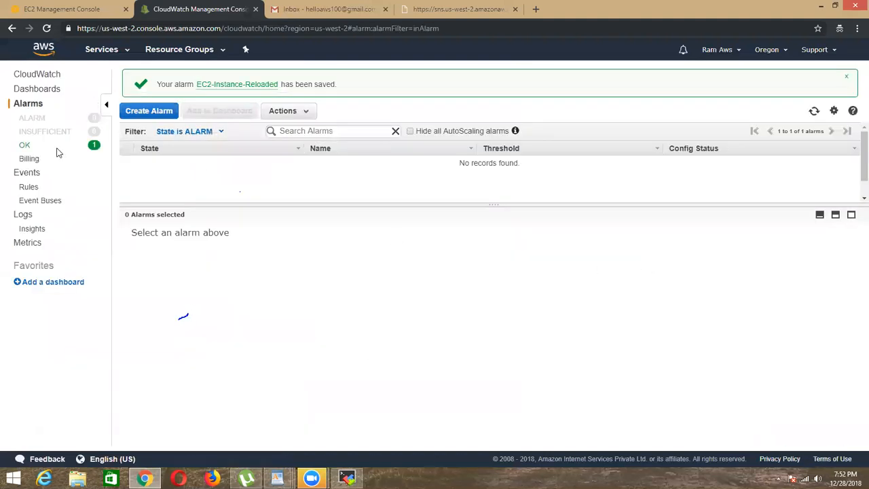
# Step: Check the OK list and the full alarm list, show EC2-Instance-Reloaded's details and refresh its data
pyautogui.click(26, 145)
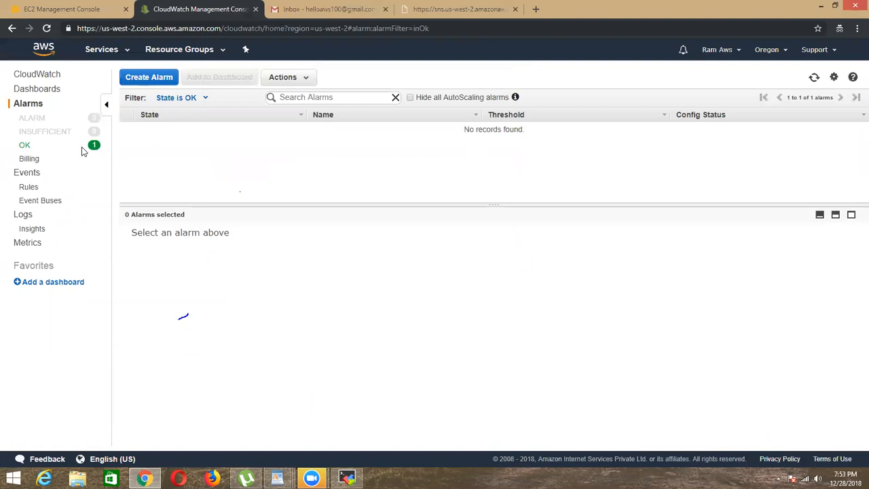
pyautogui.click(31, 104)
pyautogui.click(127, 128)
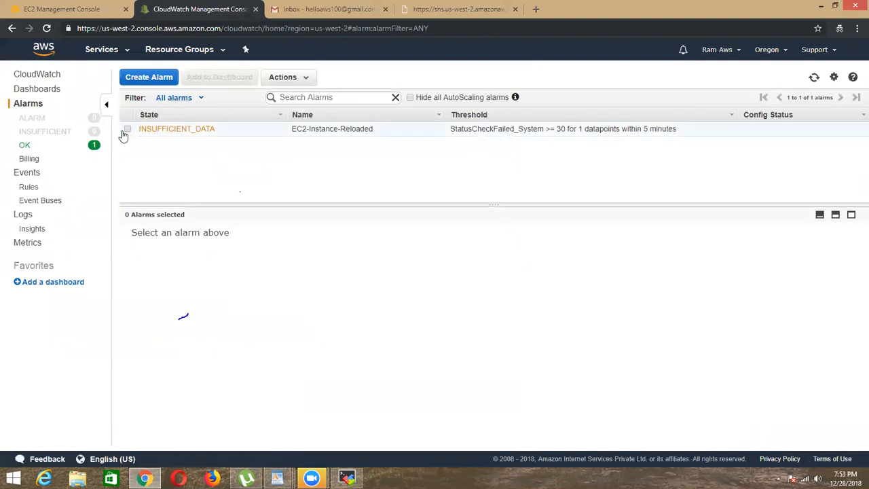
pyautogui.click(815, 79)
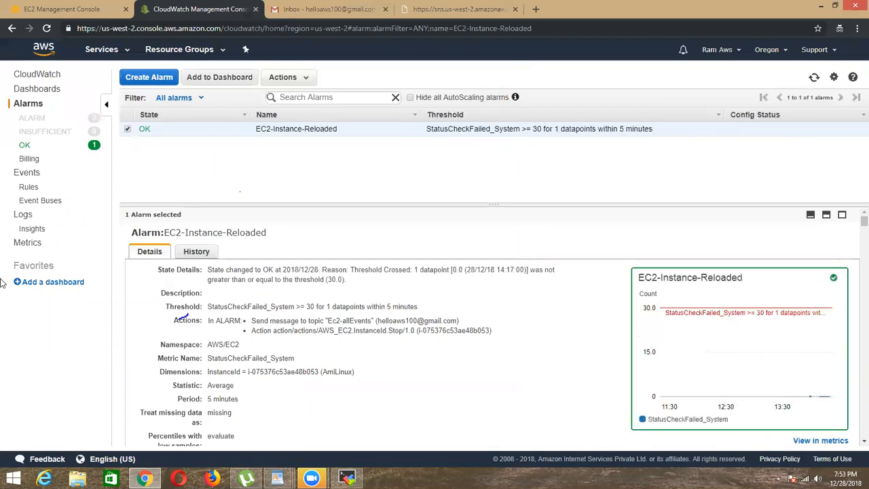
pyautogui.click(814, 79)
# Step: Switch to the MobaXterm session and run aws configure
pyautogui.click(348, 478)
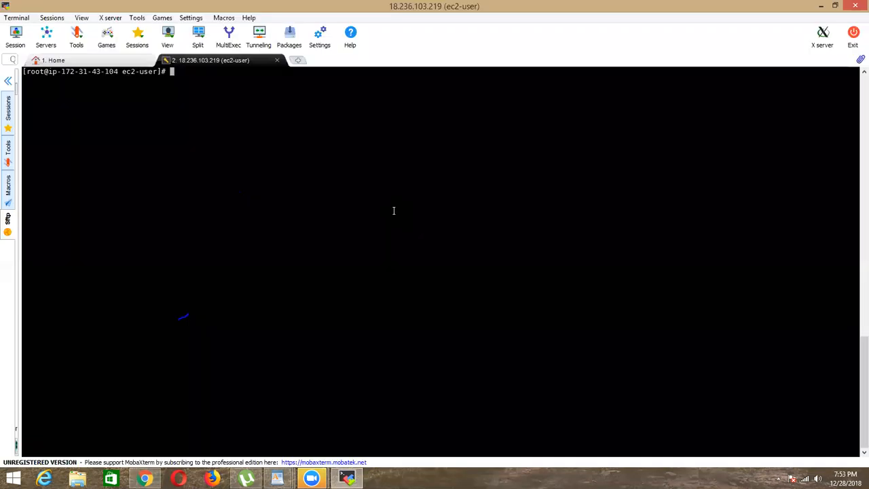
pyautogui.write('aws configure')
pyautogui.press('Return')
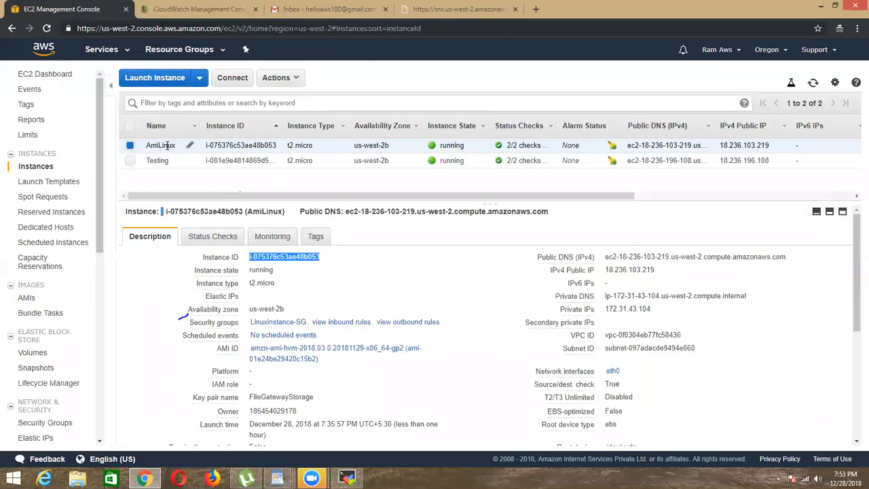
# Step: Open the AWS account's My Security Credentials page in a new browser tab
pyautogui.click(713, 51)
pyautogui.rightClick(685, 133)
pyautogui.click(700, 138)
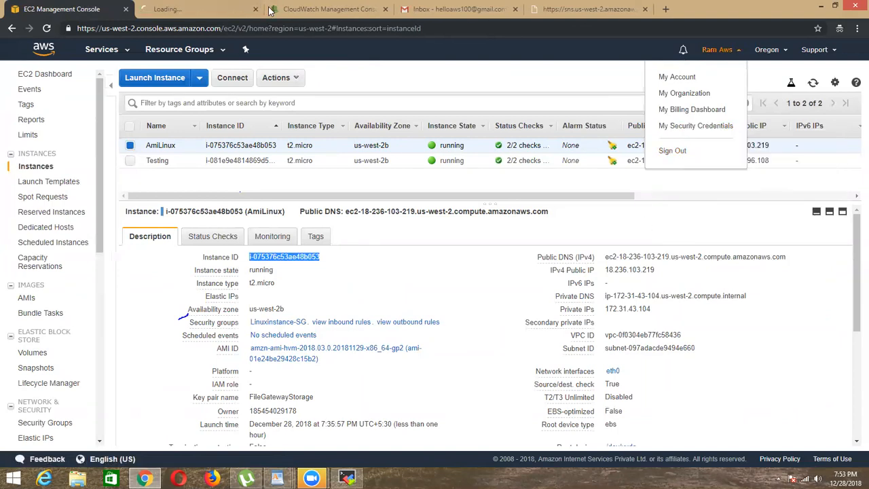
pyautogui.click(235, 14)
pyautogui.click(469, 12)
pyautogui.click(230, 13)
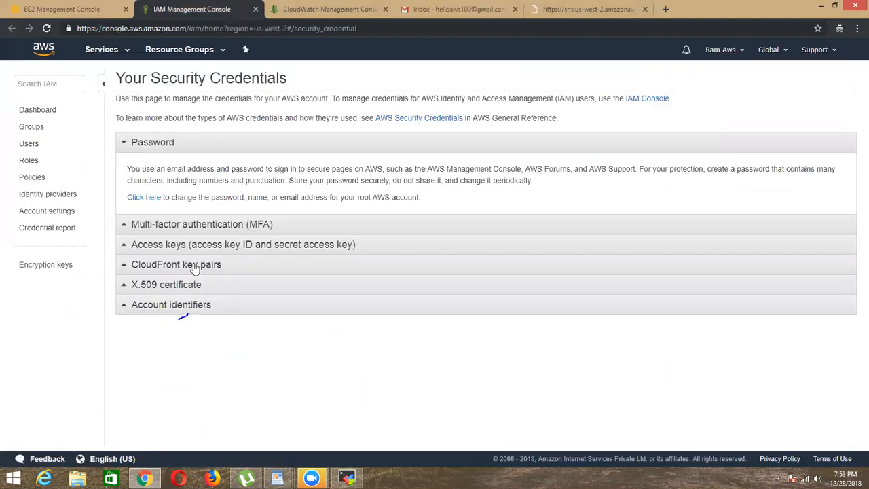
# Step: Delete the second active access key in the Access keys section and create a new access key
pyautogui.click(178, 244)
pyautogui.click(805, 303)
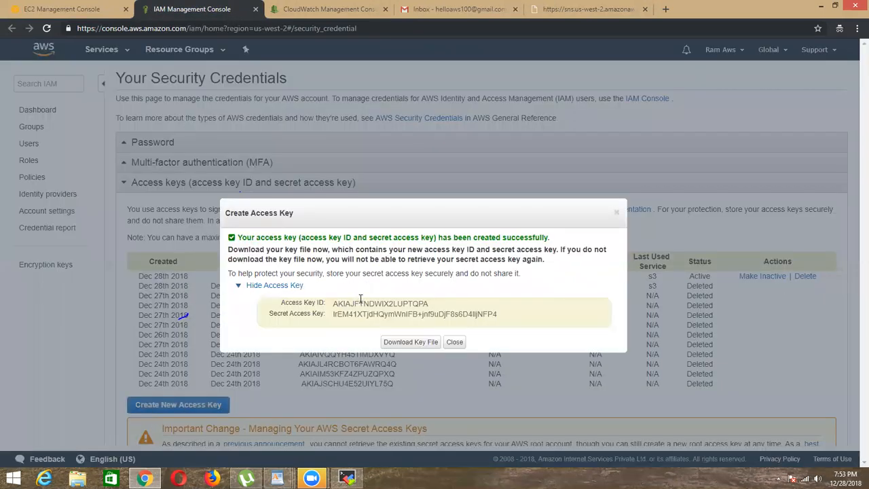
# Step: Copy the new access key ID into aws configure, leaving the secret access key, default region and output format blank
pyautogui.doubleClick(360, 303)
pyautogui.rightClick(361, 303)
pyautogui.click(381, 303)
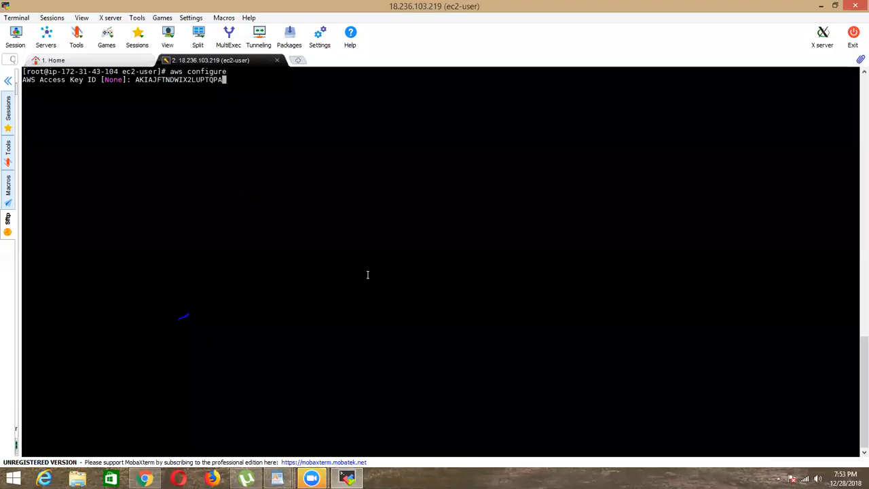
pyautogui.press('Return')
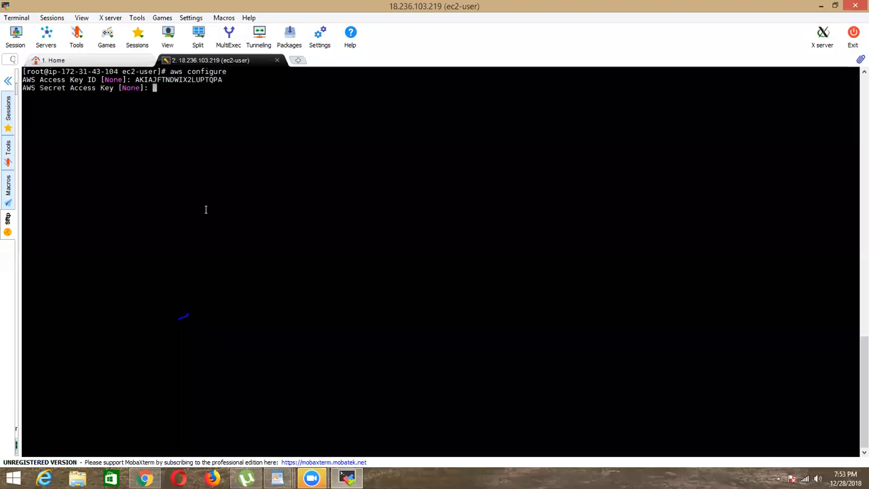
pyautogui.press('Return')
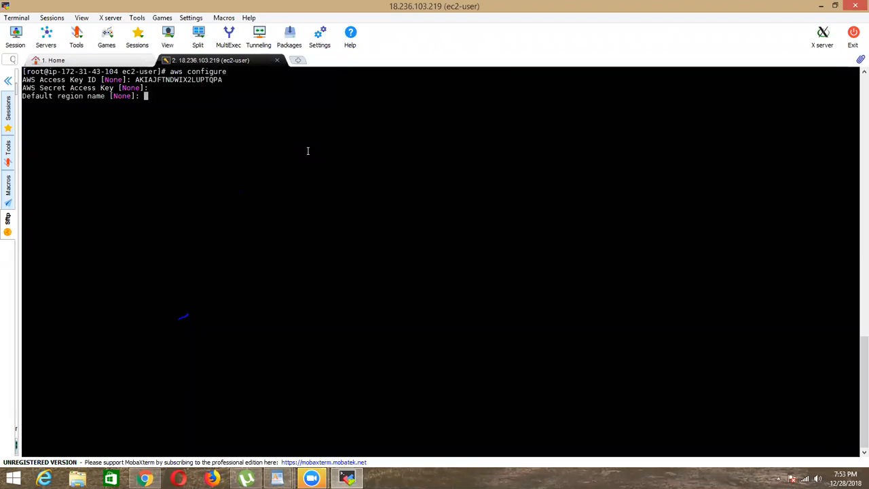
pyautogui.press('Return')
# Step: Rerun aws configure, keeping the stored access key ID, and paste the secret access key copied from the Create Access Key dialog
pyautogui.press('Return')
pyautogui.press('Up')
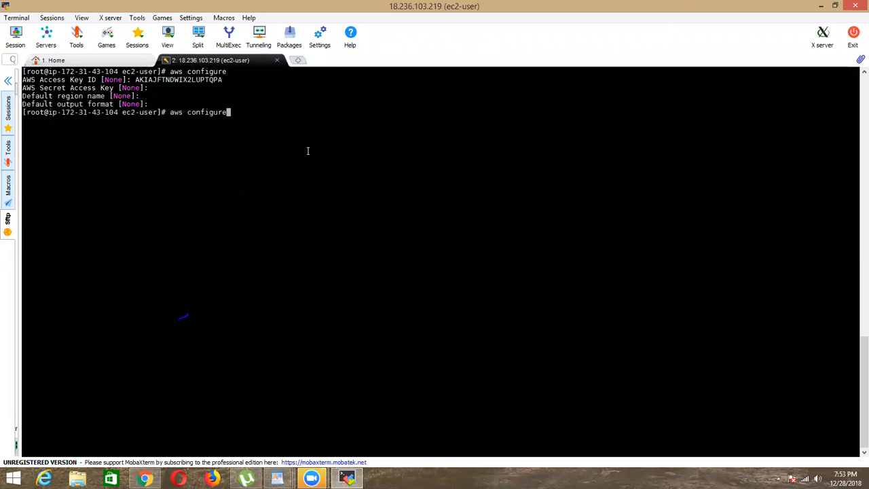
pyautogui.press('Return')
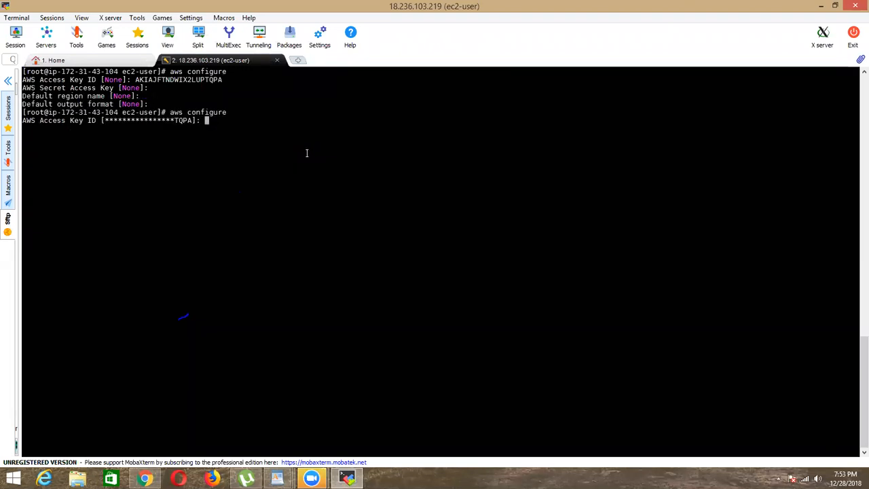
pyautogui.press('Return')
pyautogui.click(822, 6)
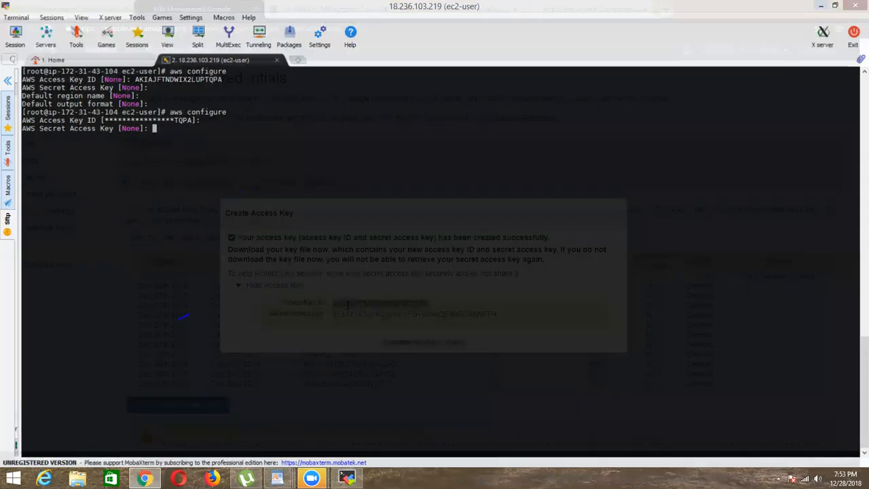
pyautogui.doubleClick(403, 314)
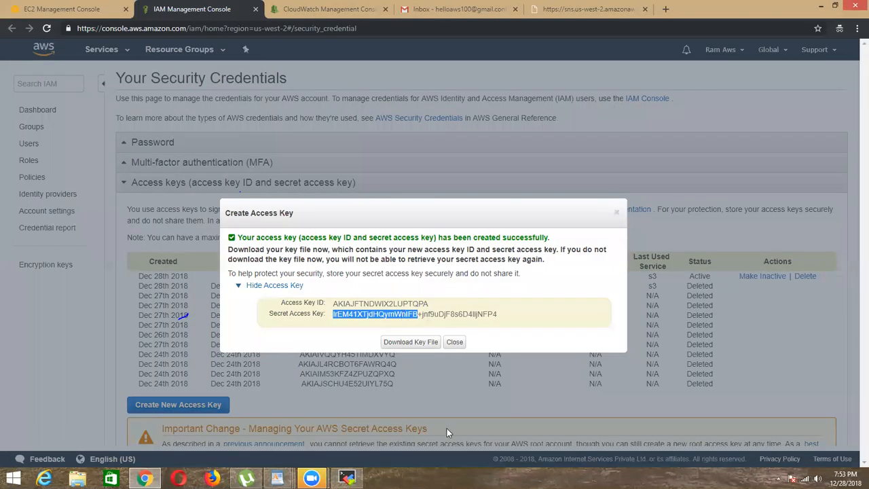
pyautogui.moveTo(447, 429); pyautogui.dragTo(440, 445)
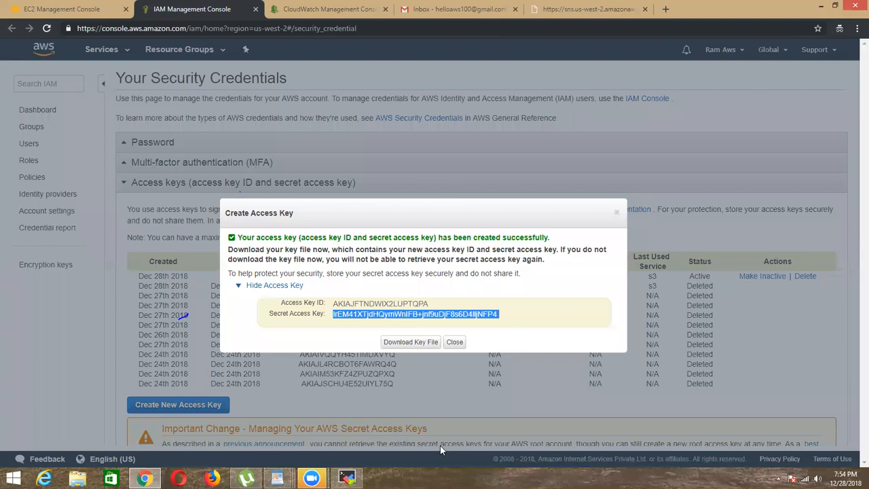
pyautogui.hotkey('alt', 'Tab')
pyautogui.rightClick(383, 285)
pyautogui.click(392, 301)
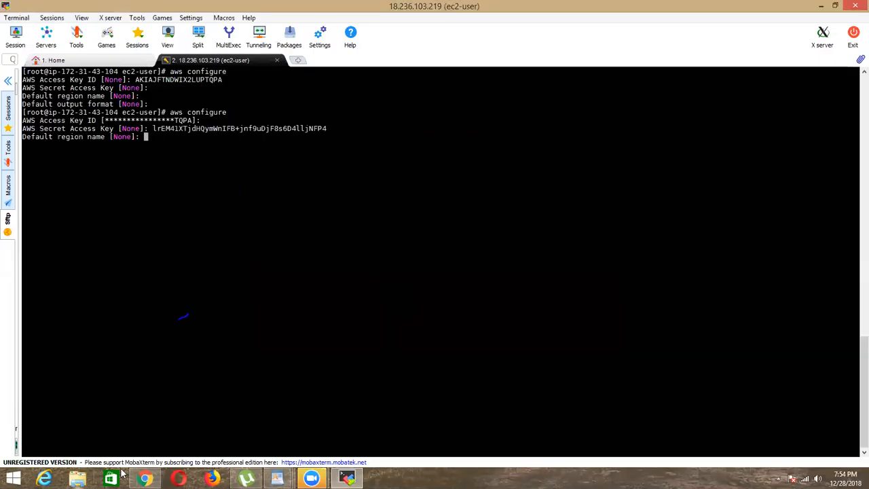
# Step: Check the instance's region in the EC2 console, set the default region name to us-west-2 and leave the output format blank
pyautogui.click(144, 479)
pyautogui.click(73, 8)
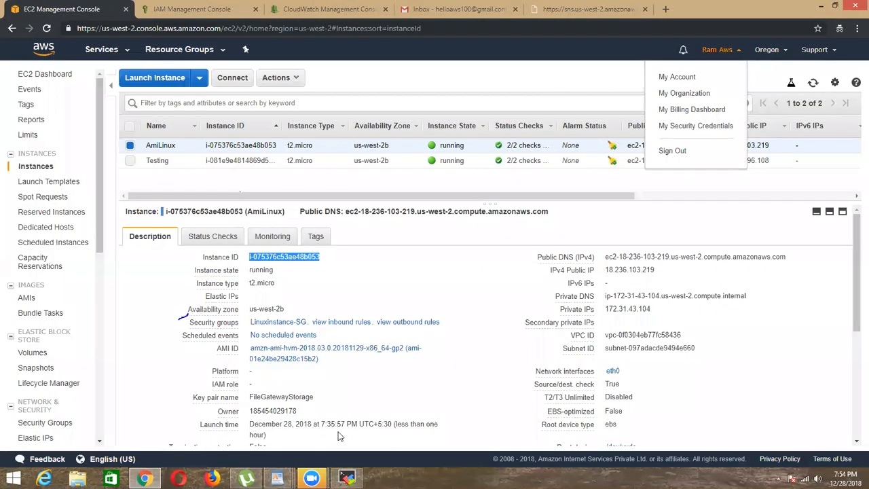
pyautogui.hotkey('alt', 'Tab')
pyautogui.write('us')
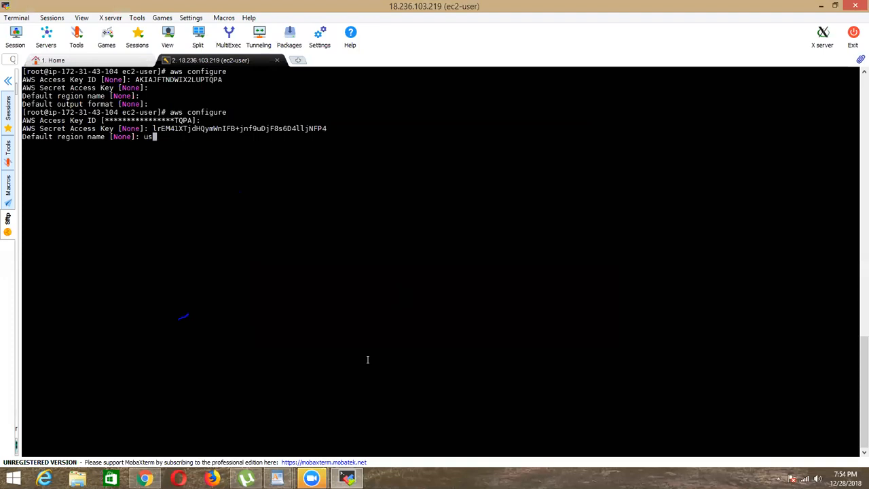
pyautogui.write('-west')
pyautogui.press('Return')
pyautogui.press('Return')
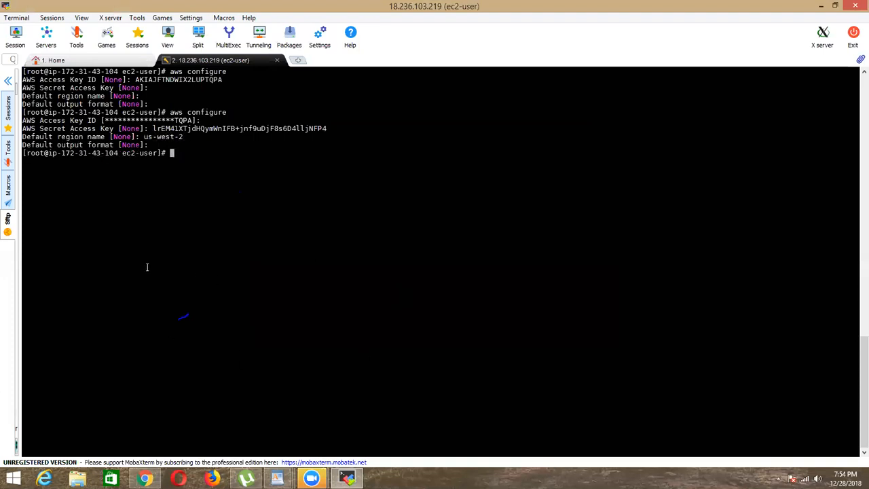
# Step: Copy the aws cloudwatch set-alarm-state command under "Recovering EC2 instance from getting failure" in the Complete AWS Links WordPad document
pyautogui.click(821, 5)
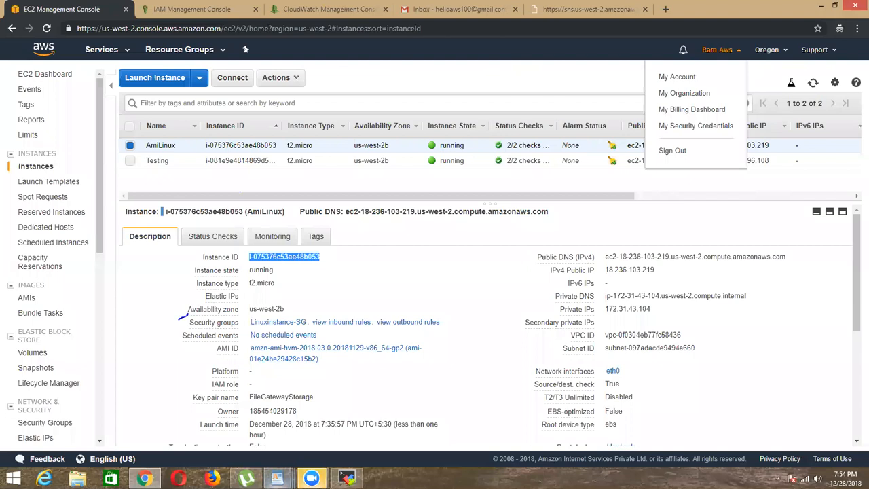
pyautogui.click(821, 5)
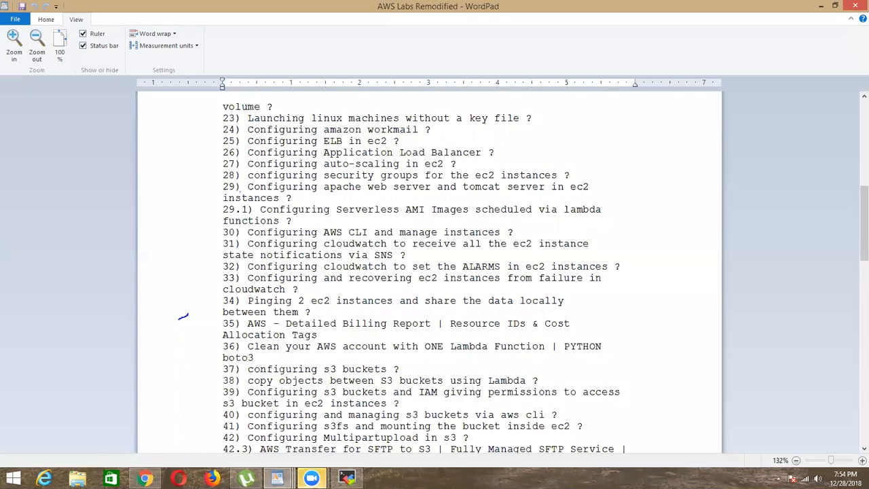
pyautogui.click(278, 479)
pyautogui.click(400, 422)
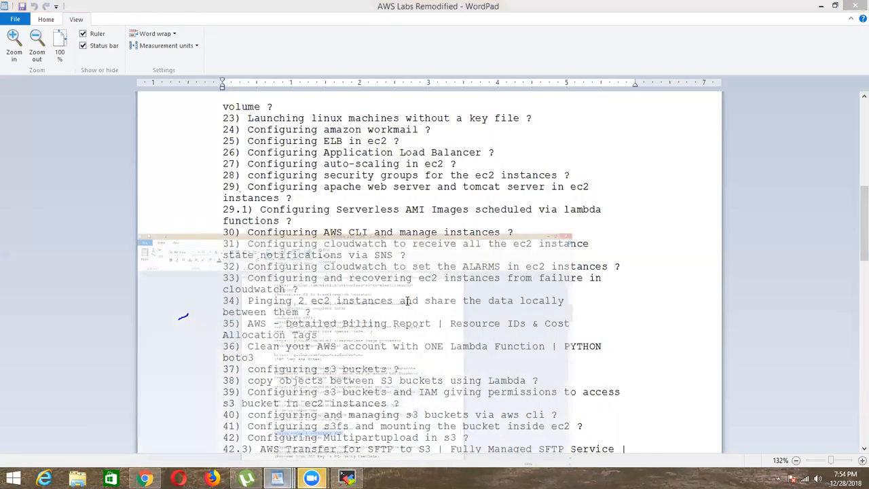
pyautogui.click(478, 372)
pyautogui.scroll(-3, 450, 330)
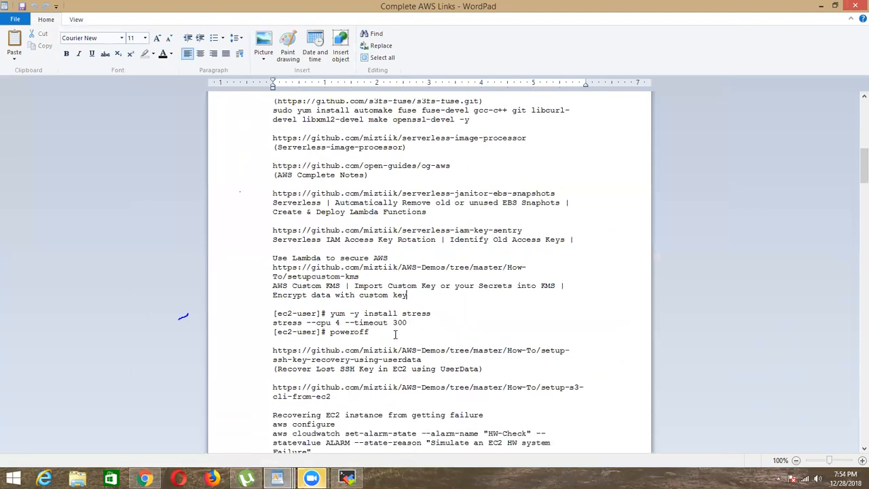
pyautogui.scroll(-2, 365, 284)
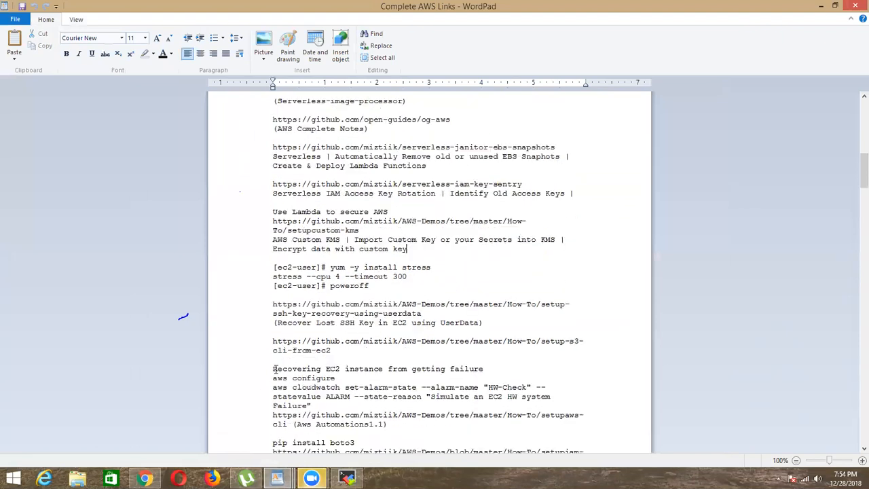
pyautogui.scroll(-1, 274, 368)
pyautogui.moveTo(274, 372); pyautogui.dragTo(334, 394)
pyautogui.rightClick(325, 381)
pyautogui.click(360, 394)
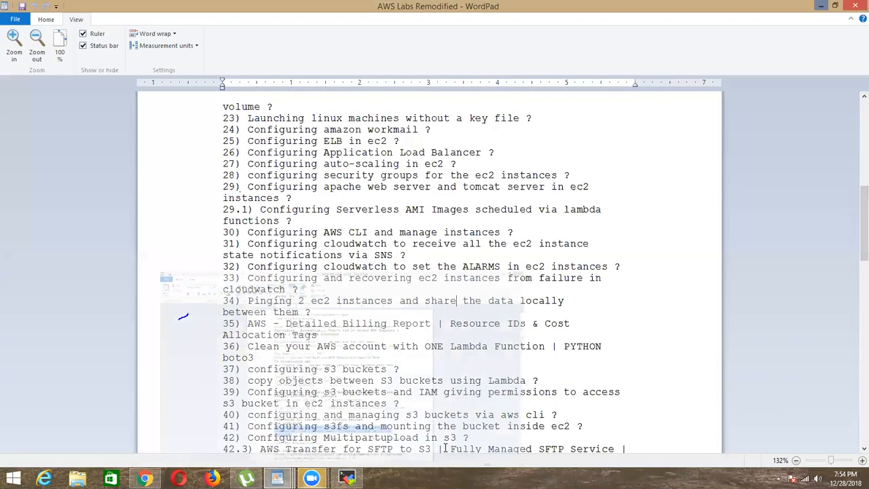
# Step: Open a new Notepad window and paste the copied set-alarm-state command into it
pyautogui.press('super+r')
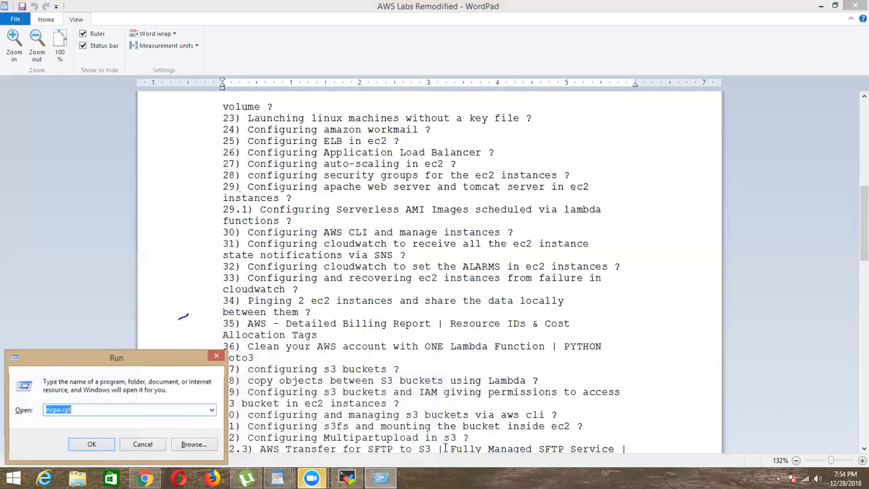
pyautogui.write('notepad')
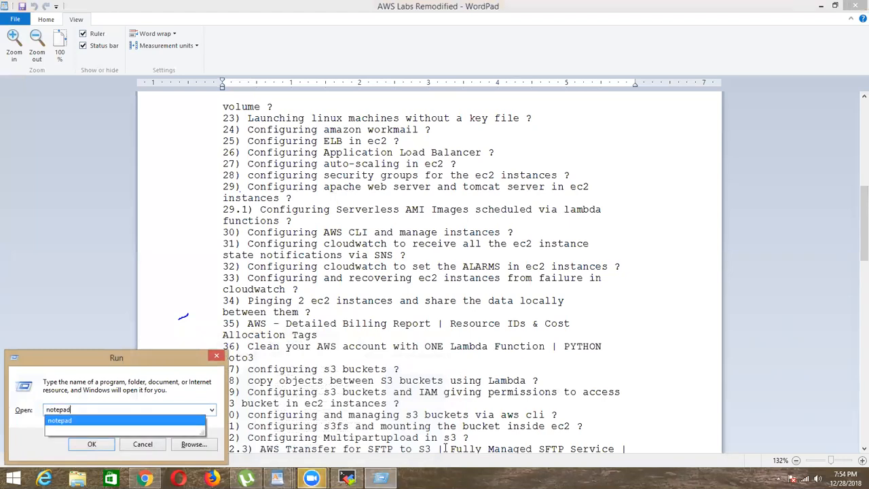
pyautogui.press('Return')
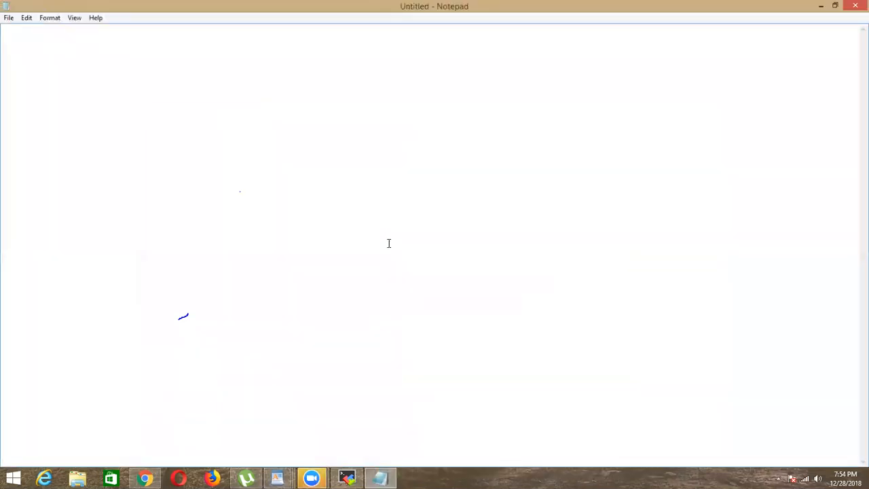
pyautogui.hotkey('ctrl', 'v')
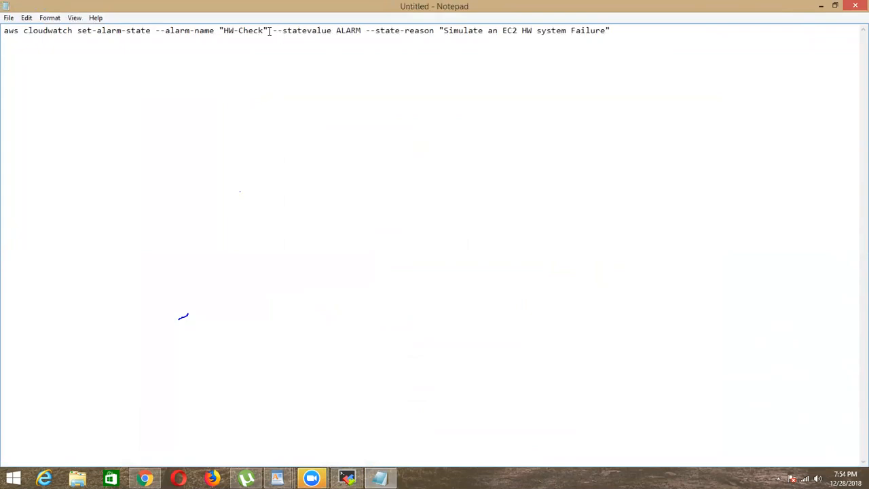
# Step: Copy the alarm name EC2-Instance-Reloaded from the CloudWatch alarms list and substitute it for HW-Check in the Notepad command
pyautogui.click(145, 479)
pyautogui.click(187, 12)
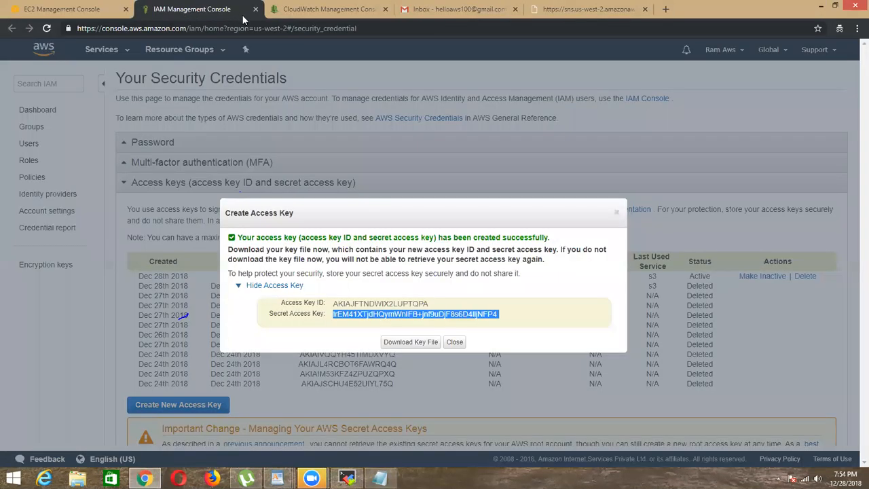
pyautogui.hotkey('ctrl', 'Tab')
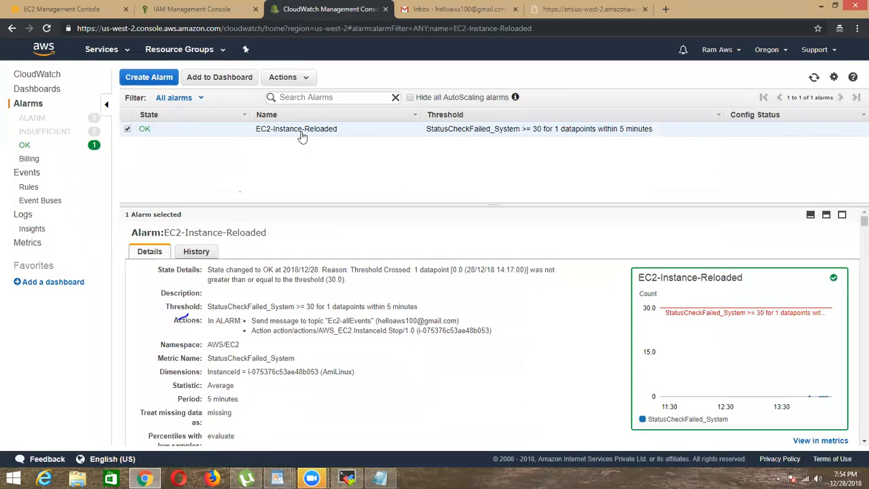
pyautogui.tripleClick(323, 138)
pyautogui.click(343, 141)
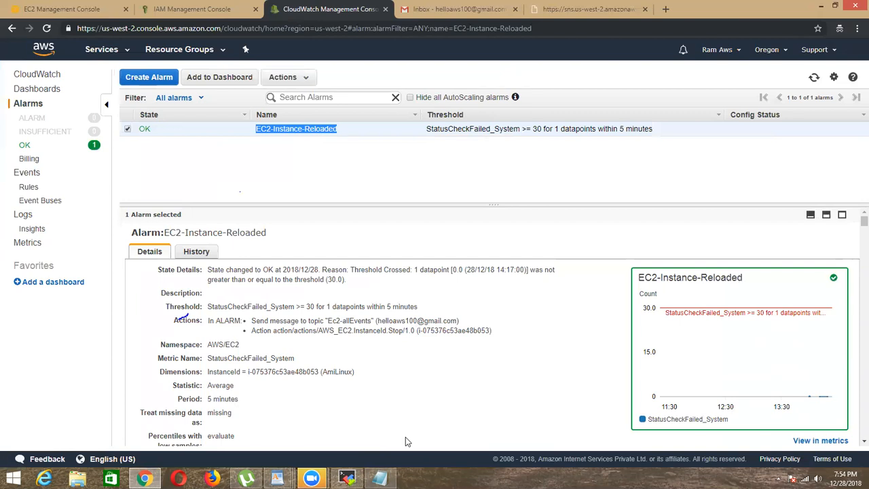
pyautogui.hotkey('alt', 'Tab')
pyautogui.press('BackSpace')
pyautogui.press('BackSpace')
pyautogui.press('BackSpace')
pyautogui.press('BackSpace')
pyautogui.press('BackSpace')
pyautogui.press('BackSpace')
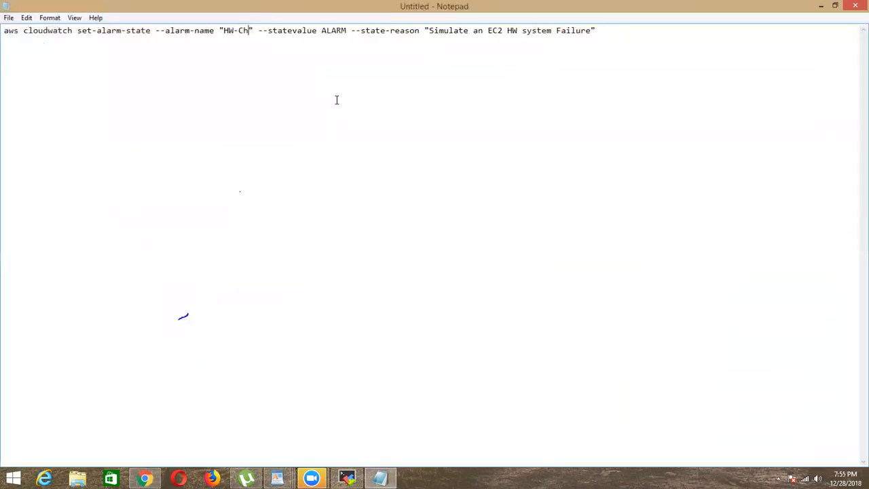
pyautogui.press('BackSpace')
pyautogui.press('BackSpace')
pyautogui.hotkey('ctrl', 'v')
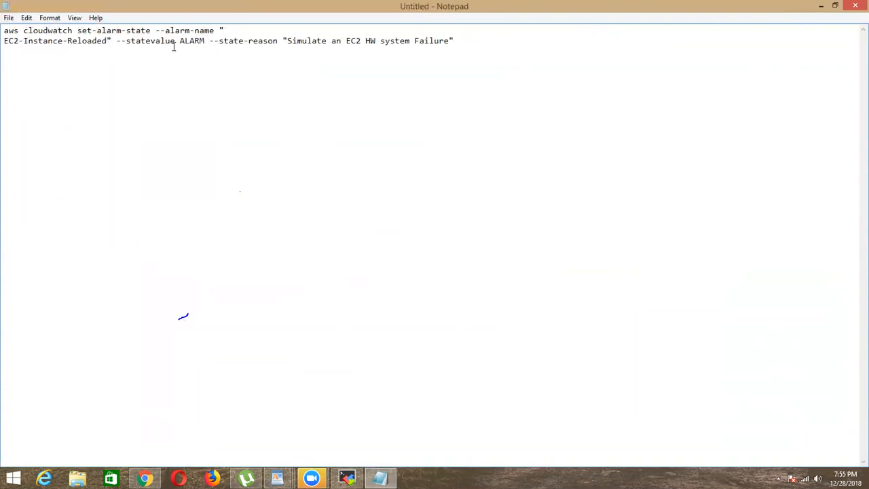
# Step: Try --state-value in the Notepad command, compare it with the Complete AWS Links document and restore --statevalue
pyautogui.click(150, 40)
pyautogui.write('-')
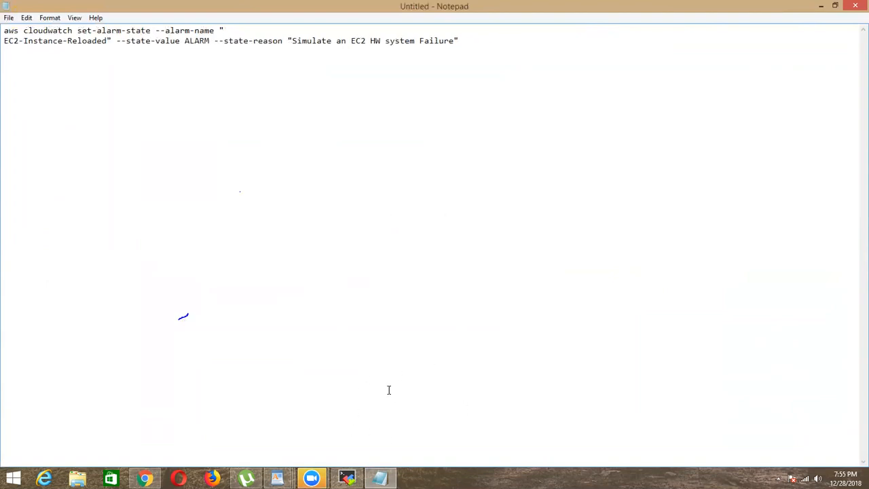
pyautogui.click(278, 478)
pyautogui.click(415, 409)
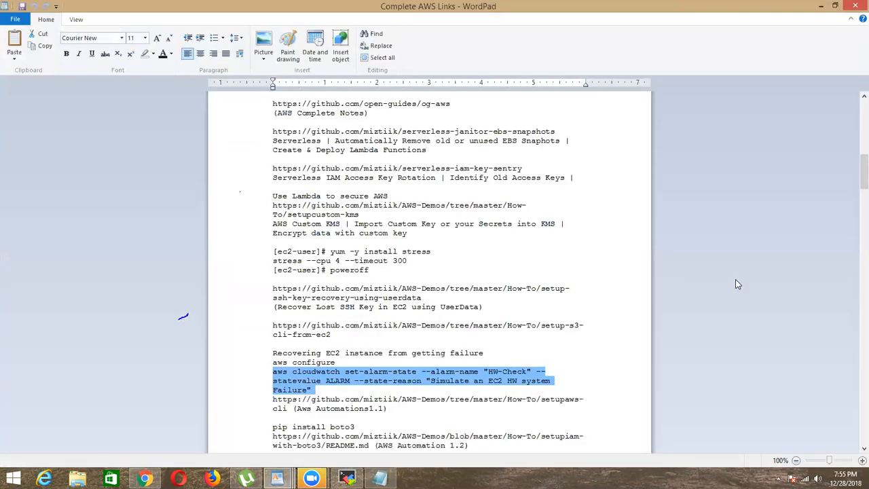
pyautogui.click(822, 5)
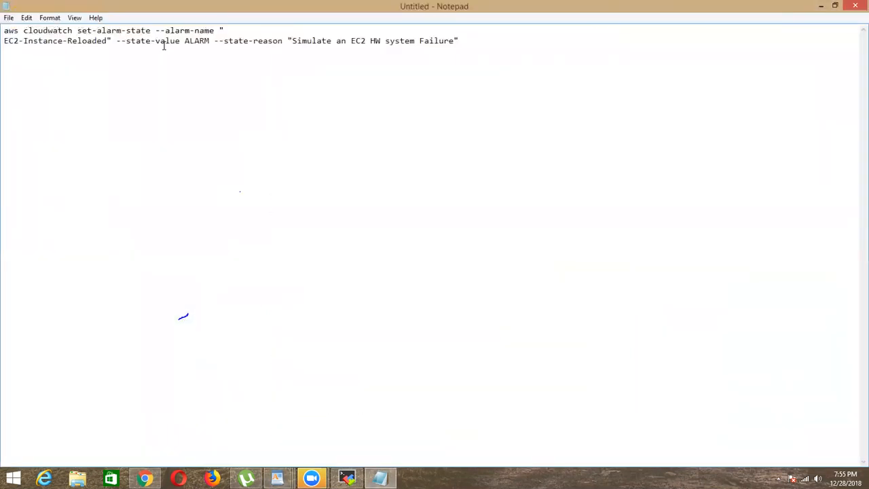
pyautogui.press('BackSpace')
# Step: Join the Notepad command into a single line and remove the stray whitespace before EC2-Instance-Reloaded
pyautogui.click(4, 41)
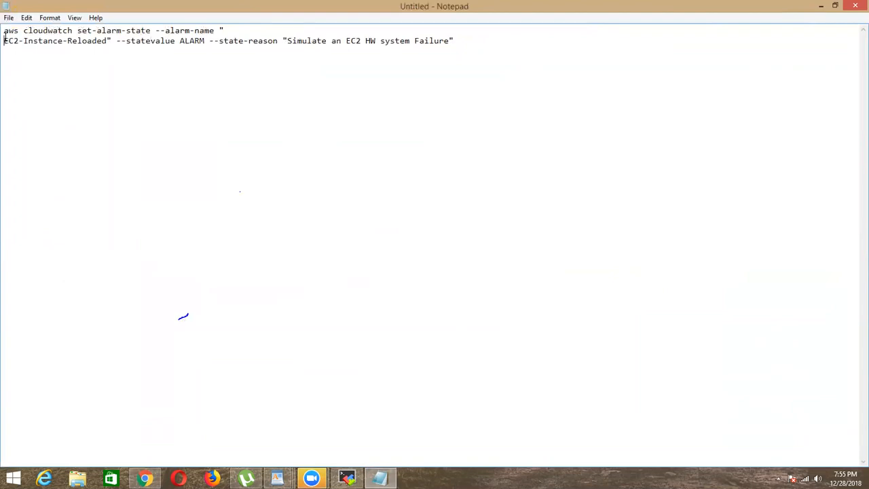
pyautogui.press('BackSpace')
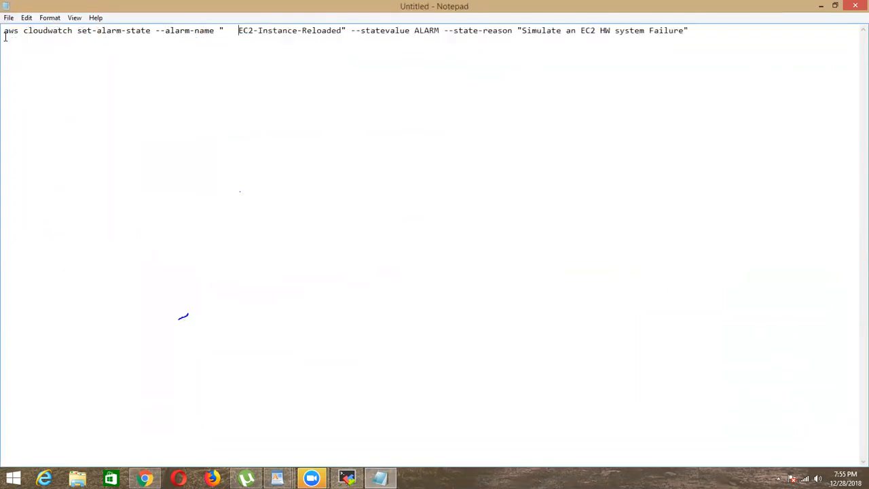
pyautogui.press('BackSpace')
pyautogui.press('BackSpace')
pyautogui.press('BackSpace')
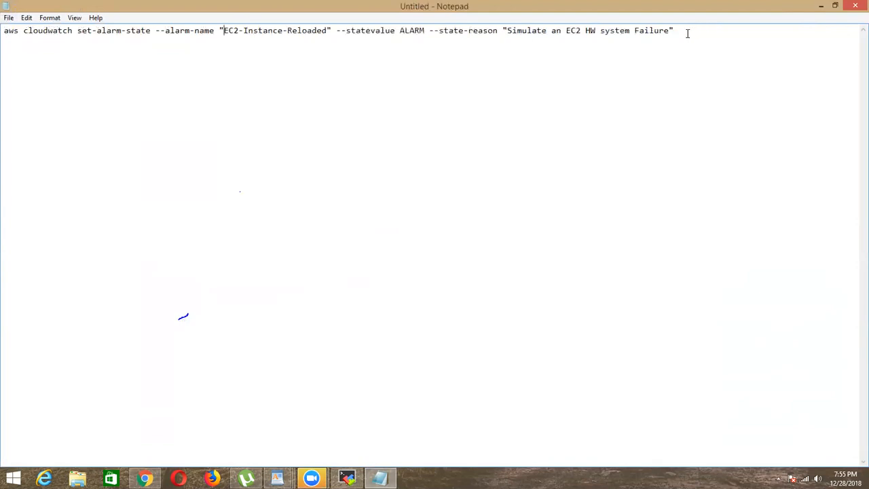
# Step: Copy the full set-alarm-state command from Notepad and minimize the Notepad window
pyautogui.moveTo(672, 31); pyautogui.dragTo(4, 30)
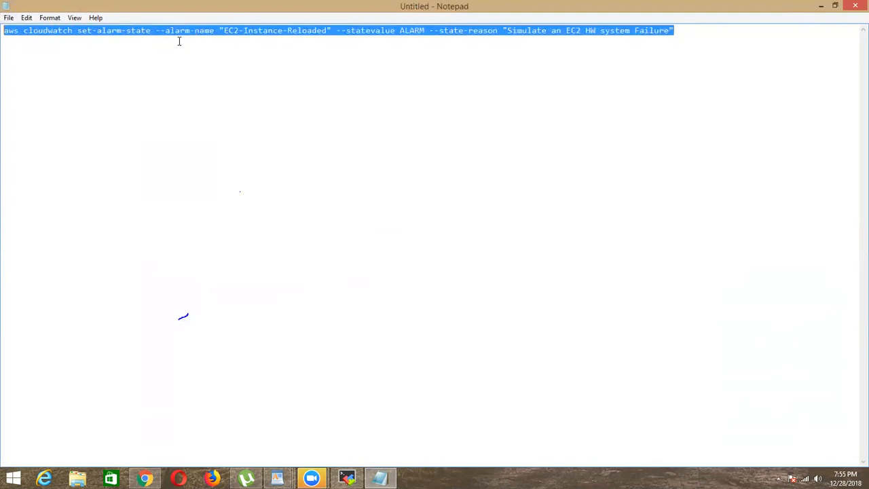
pyautogui.rightClick(205, 31)
pyautogui.click(235, 68)
pyautogui.click(821, 6)
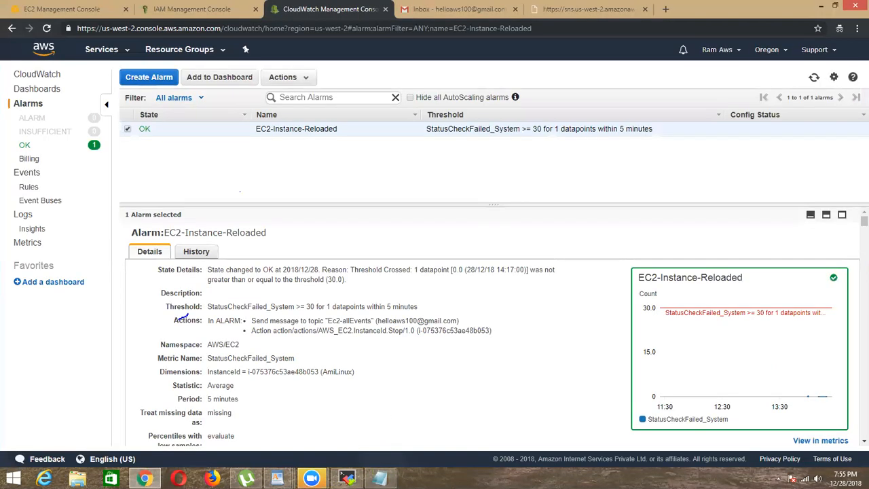
# Step: Switch to the MobaXterm session, paste the copied set-alarm-state command at the root prompt and run it
pyautogui.hotkey('alt', 'Tab')
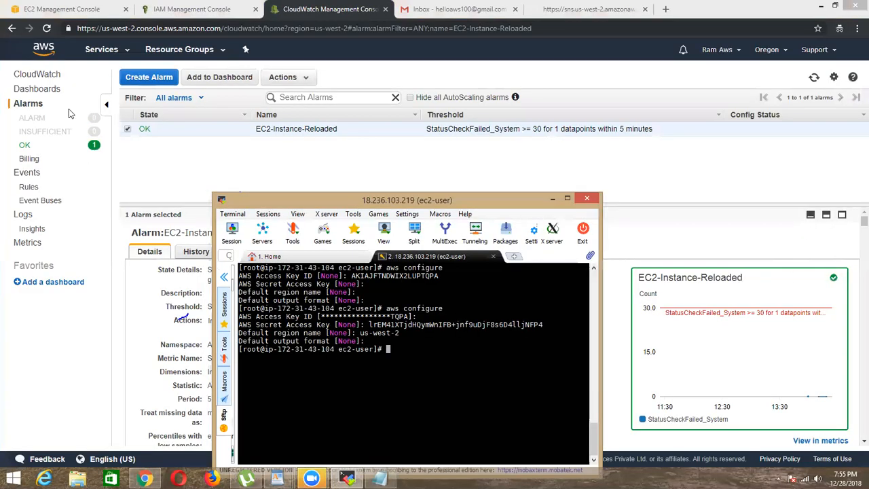
pyautogui.click(44, 8)
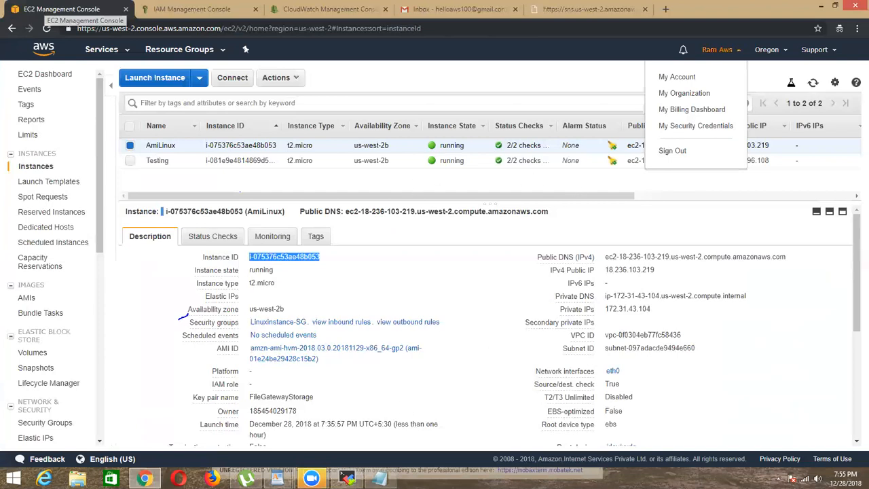
pyautogui.hotkey('alt', 'Tab')
pyautogui.rightClick(514, 193)
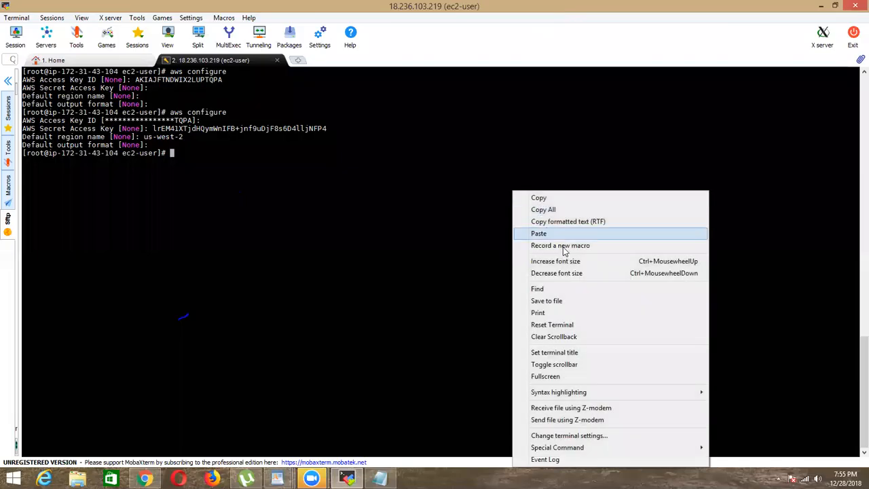
pyautogui.click(530, 231)
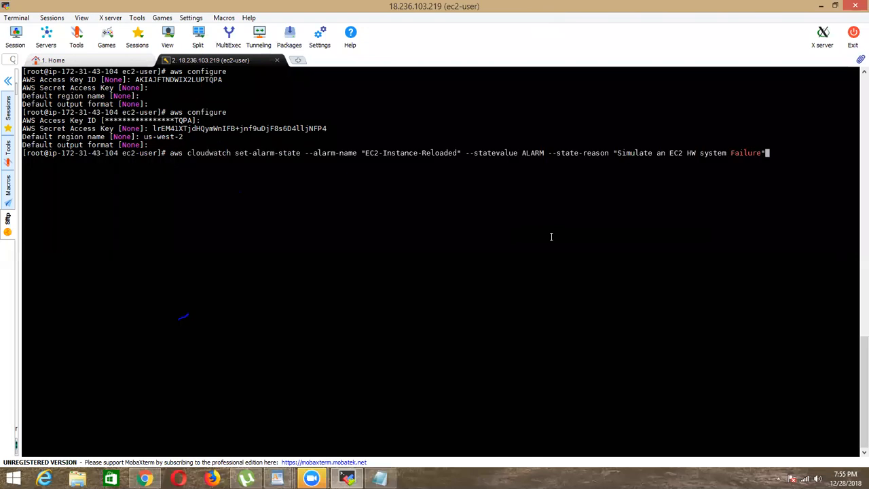
pyautogui.press('Return')
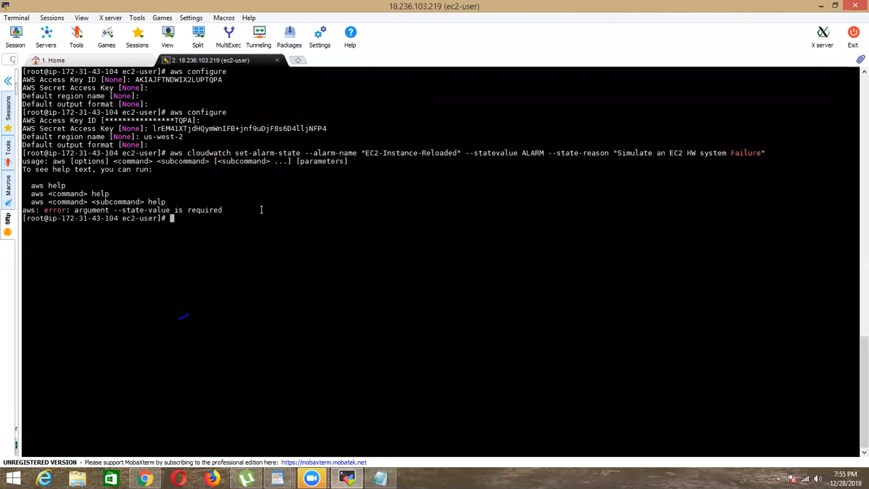
# Step: Recall the set-alarm-state command, correct --statevalue to --state-value and run it
pyautogui.press('Up')
pyautogui.press('Left')
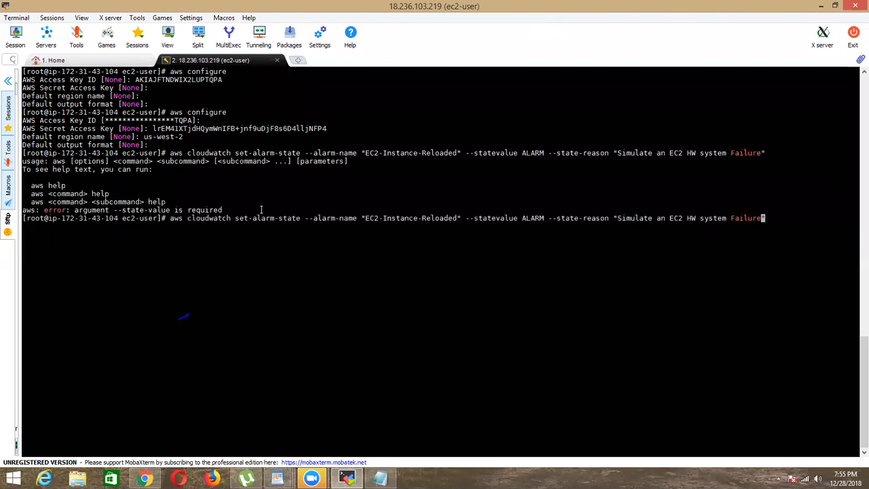
pyautogui.press('Left')
pyautogui.press('Left')
pyautogui.press('Left')
pyautogui.press('Left')
pyautogui.press('Left')
pyautogui.press('Left')
pyautogui.press('Left')
pyautogui.press('Left')
pyautogui.press('Left')
pyautogui.press('Left')
pyautogui.press('Left')
pyautogui.press('Left')
pyautogui.press('Left')
pyautogui.press('Left')
pyautogui.press('Left')
pyautogui.press('Left')
pyautogui.press('Left')
pyautogui.press('Left')
pyautogui.press('Left')
pyautogui.press('Left')
pyautogui.press('Left')
pyautogui.press('Left')
pyautogui.press('Left')
pyautogui.press('Left')
pyautogui.press('Left')
pyautogui.press('Left')
pyautogui.press('Left')
pyautogui.press('Left')
pyautogui.press('Left')
pyautogui.press('Left')
pyautogui.press('Left')
pyautogui.press('Left')
pyautogui.press('Left')
pyautogui.press('Left')
pyautogui.press('Left')
pyautogui.press('Left')
pyautogui.press('Left')
pyautogui.press('Left')
pyautogui.press('Left')
pyautogui.press('Left')
pyautogui.press('Left')
pyautogui.write('-')
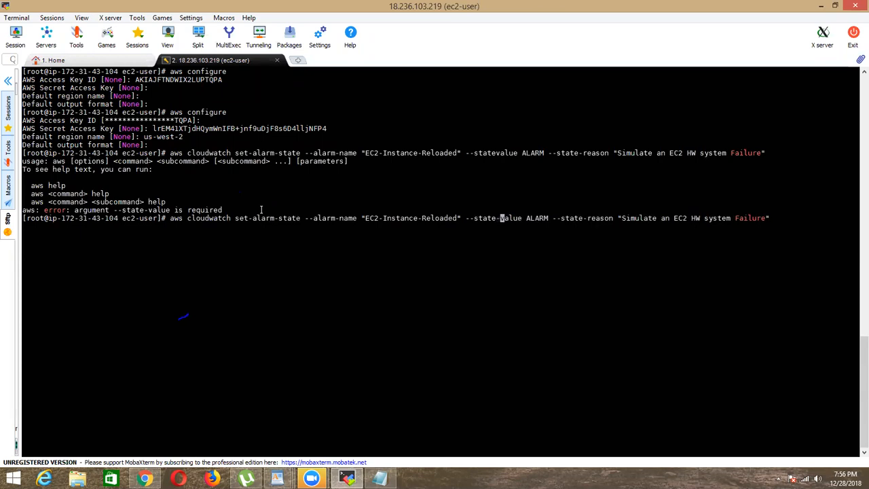
pyautogui.press('Return')
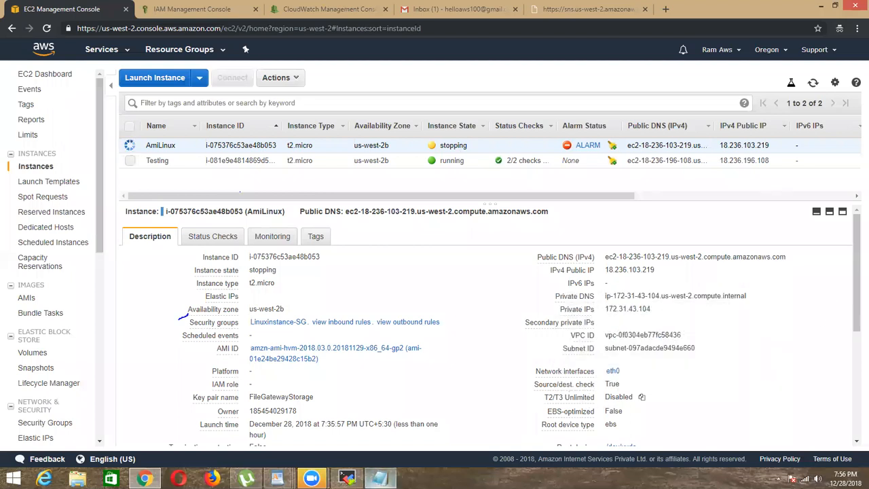
# Step: Refresh the EC2 instances list and check the instance state and alarm status of AmiLinux
pyautogui.click(813, 83)
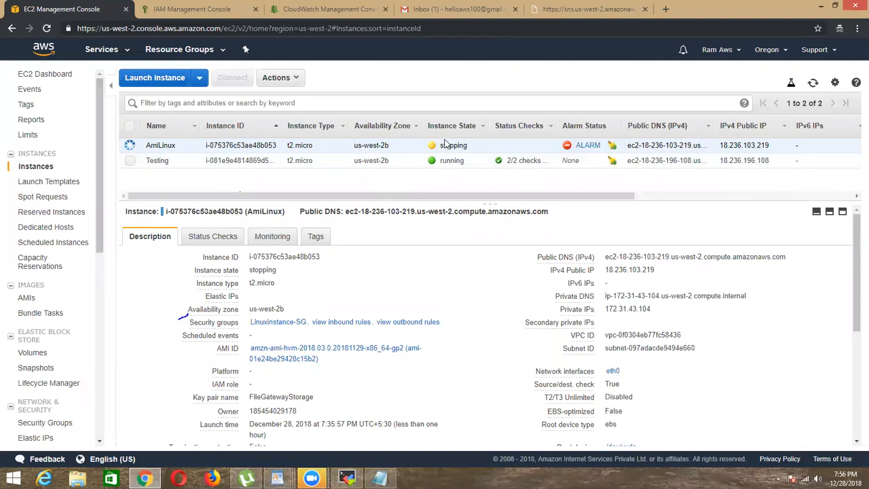
pyautogui.moveTo(442, 148); pyautogui.dragTo(471, 145)
pyautogui.click(488, 144)
pyautogui.click(478, 153)
pyautogui.click(814, 87)
pyautogui.click(815, 86)
# Step: Review lab topics 33 and 34 in the AWS Labs Remodified WordPad document, then minimize it
pyautogui.click(278, 478)
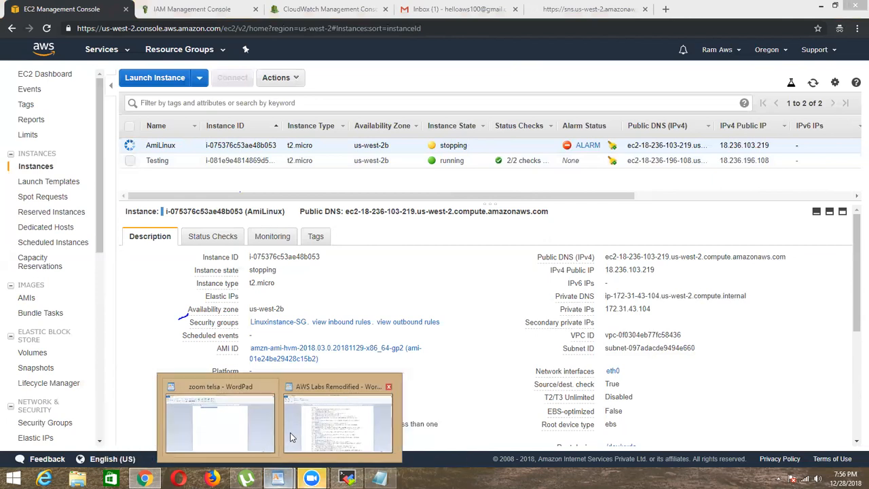
pyautogui.click(279, 417)
pyautogui.moveTo(248, 277); pyautogui.dragTo(419, 303)
pyautogui.click(418, 303)
pyautogui.moveTo(236, 277); pyautogui.dragTo(346, 293)
pyautogui.click(350, 293)
pyautogui.click(236, 300)
pyautogui.moveTo(236, 301); pyautogui.dragTo(342, 317)
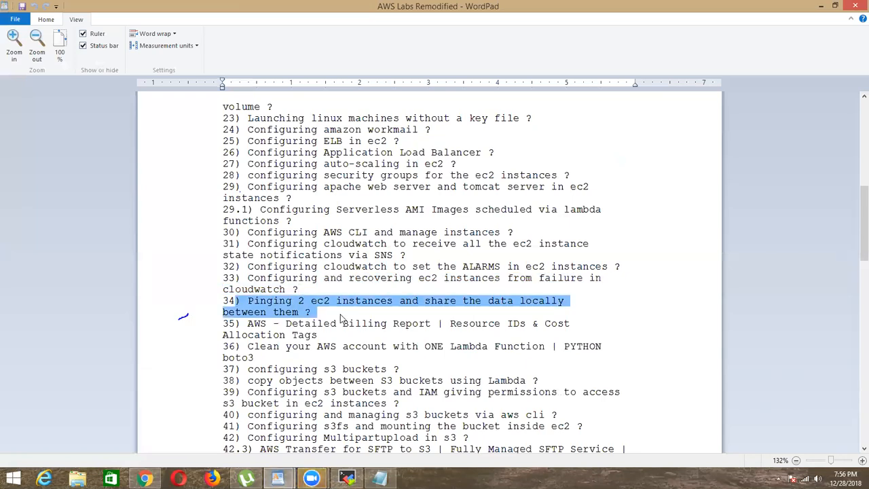
pyautogui.click(341, 315)
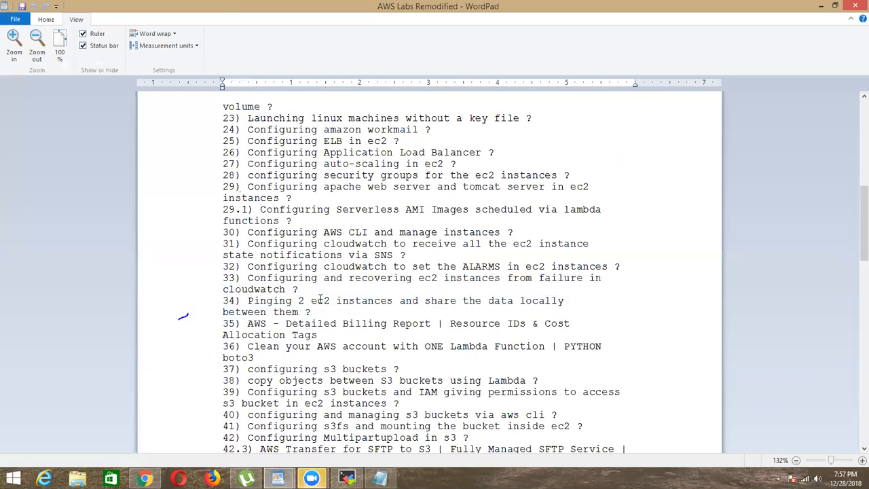
pyautogui.click(821, 6)
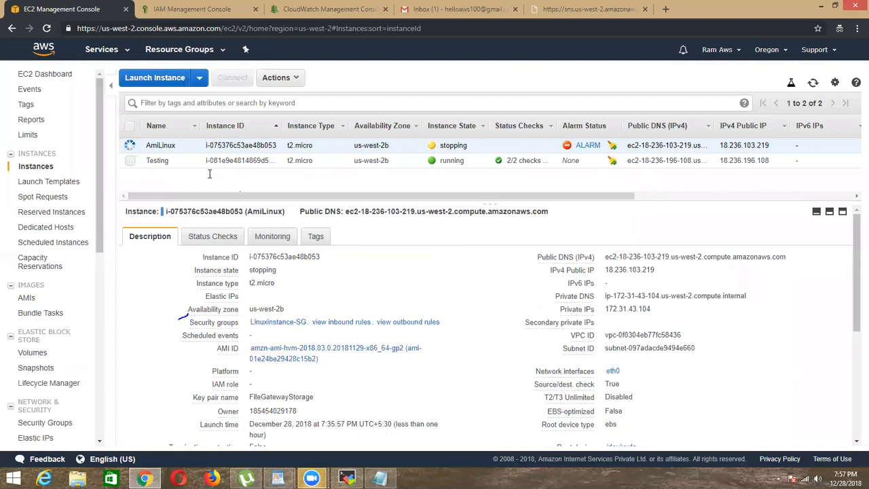
# Step: Close the IAM security credentials page and return to the CloudWatch alarms list
pyautogui.click(197, 10)
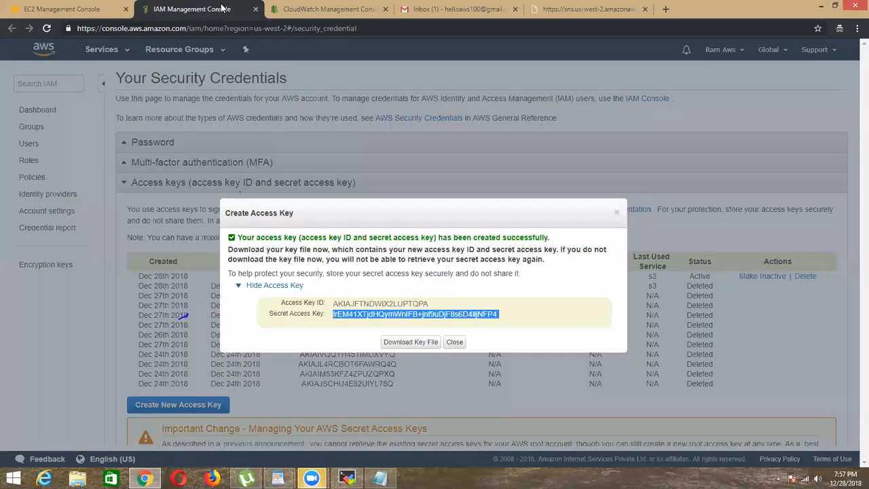
pyautogui.click(271, 10)
pyautogui.middleClick(175, 8)
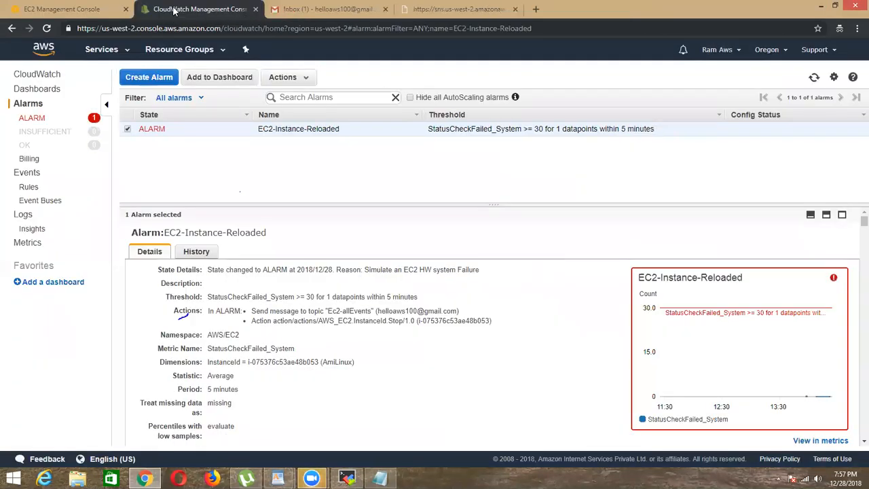
# Step: Start a new CloudWatch alarm and open the EC2 Per-Instance Metrics list in its metric selection
pyautogui.click(149, 77)
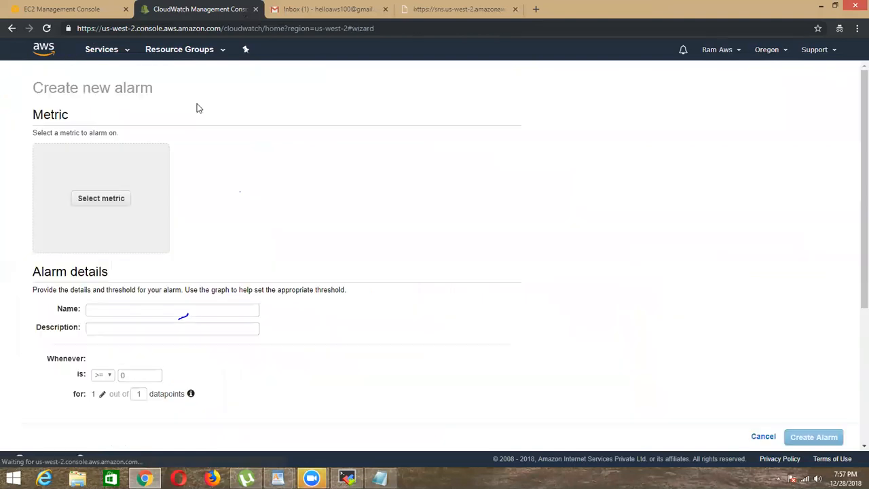
pyautogui.click(82, 198)
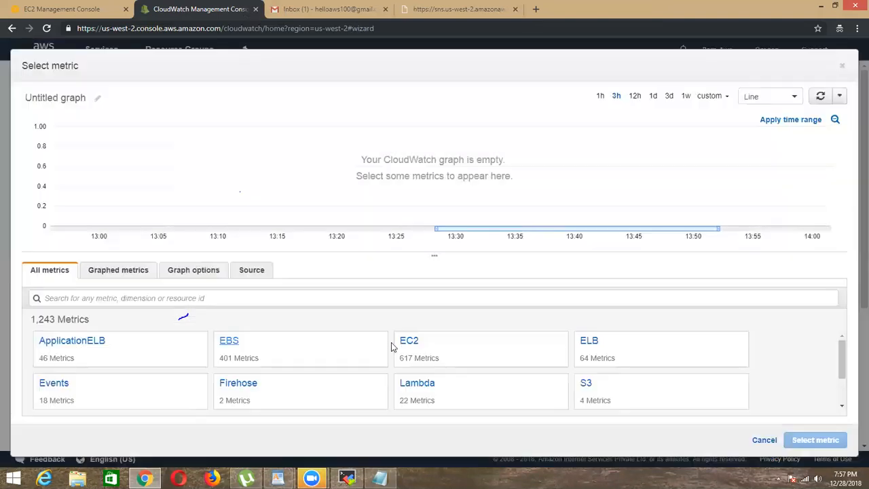
pyautogui.click(397, 344)
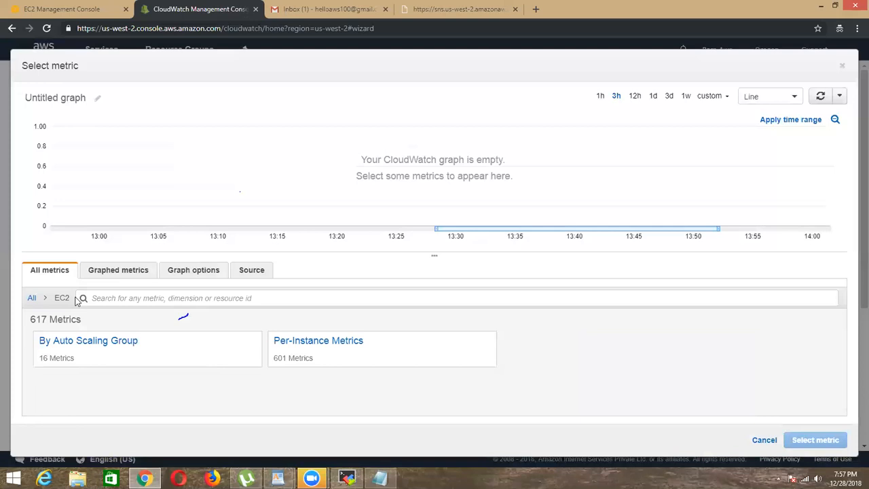
pyautogui.click(310, 346)
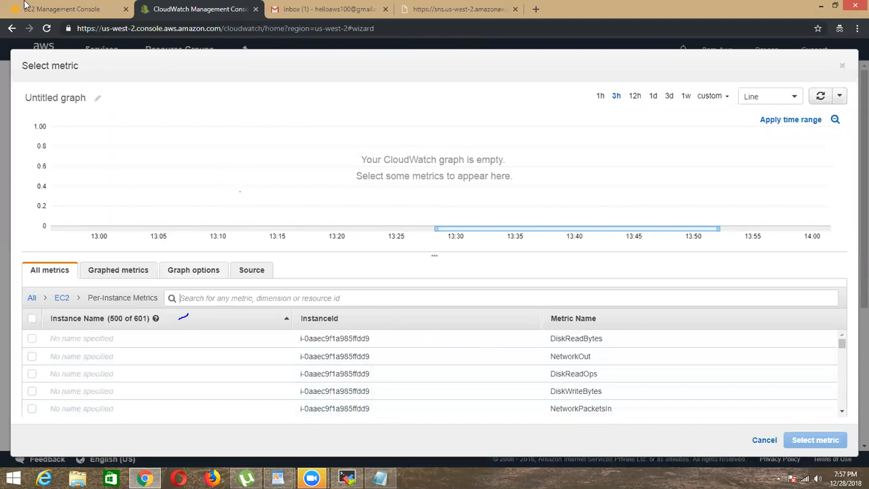
# Step: Check the state and alarm status of AmiLinux in the EC2 console and return to the metric selection
pyautogui.click(61, 8)
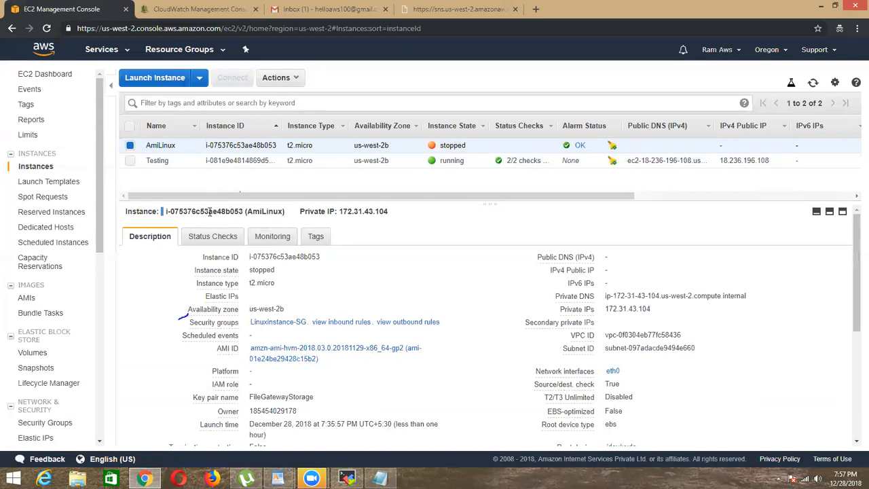
pyautogui.click(200, 8)
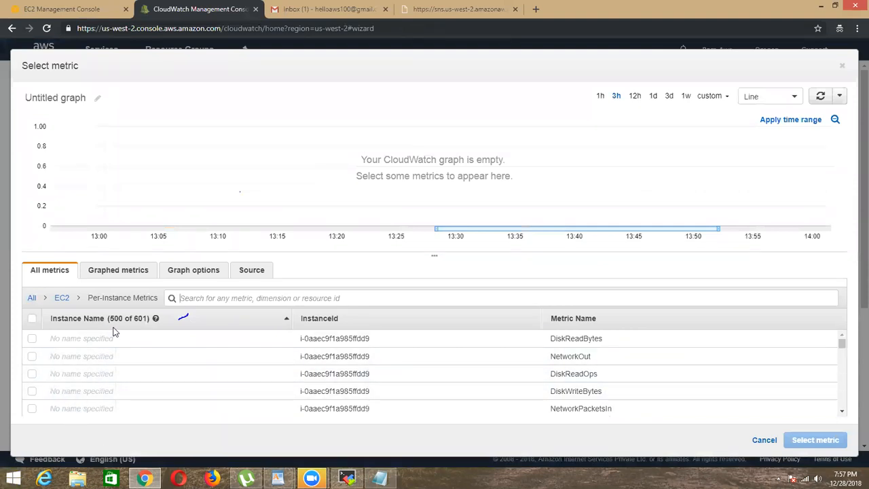
pyautogui.click(104, 12)
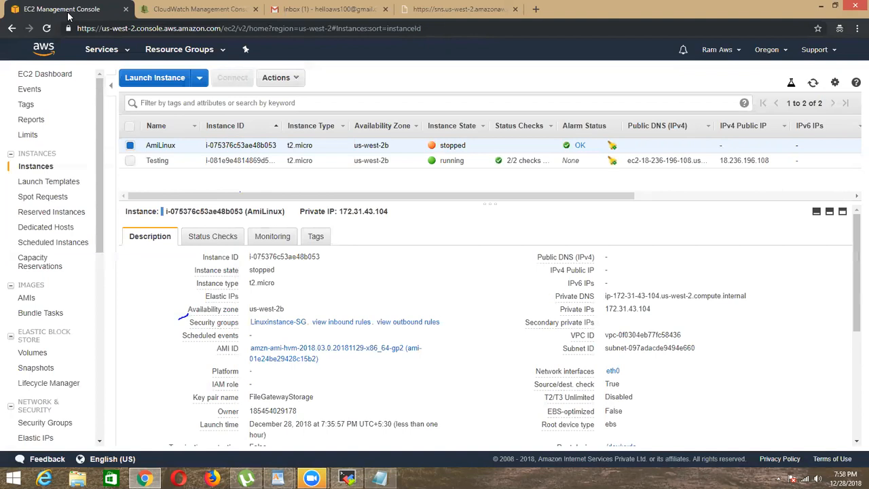
pyautogui.click(201, 9)
# Step: Look through the per-instance EC2 metrics available for alarms, including the network, disk, CPU and status check metrics
pyautogui.scroll(-2, 491, 352)
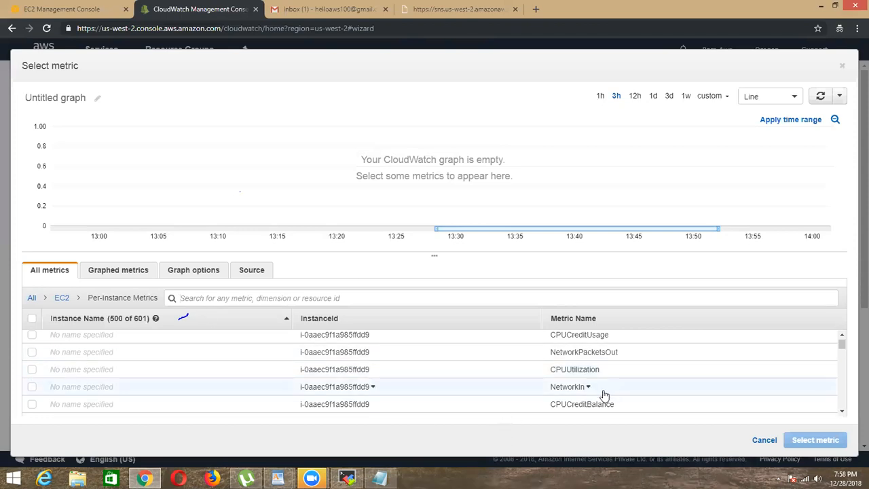
pyautogui.scroll(-4, 588, 393)
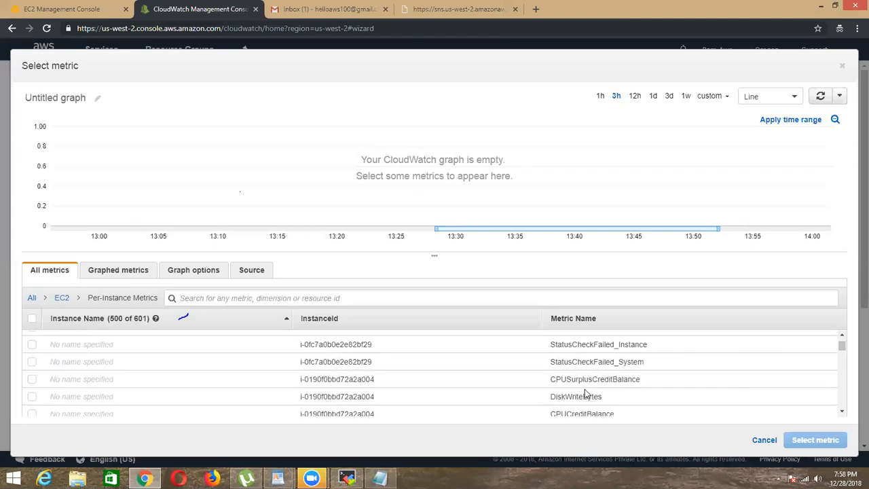
pyautogui.scroll(4, 584, 390)
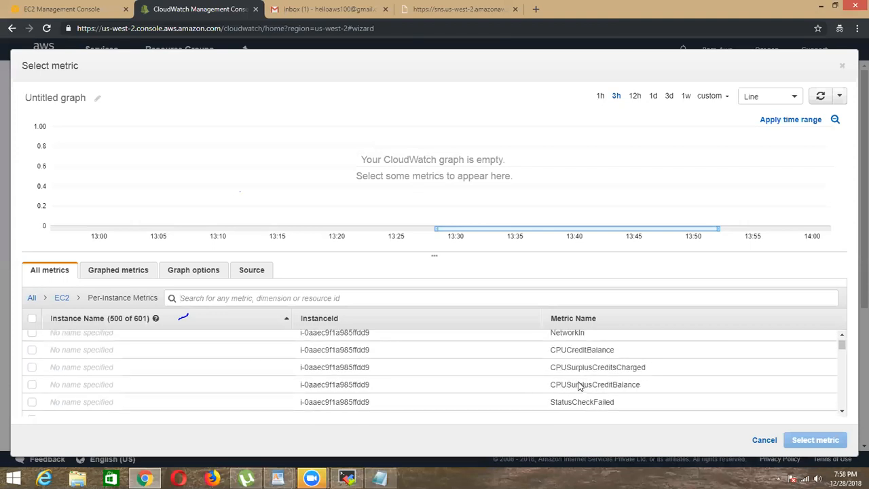
pyautogui.scroll(2, 580, 386)
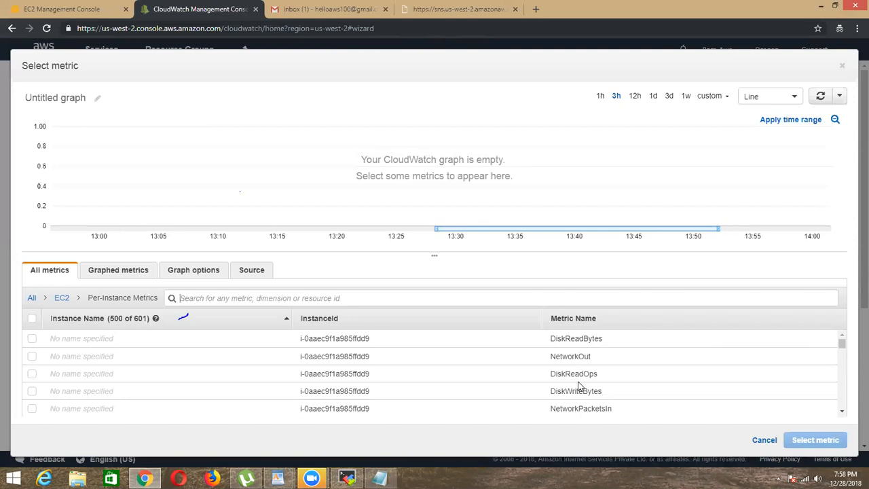
pyautogui.scroll(-3, 611, 381)
pyautogui.scroll(-3, 603, 402)
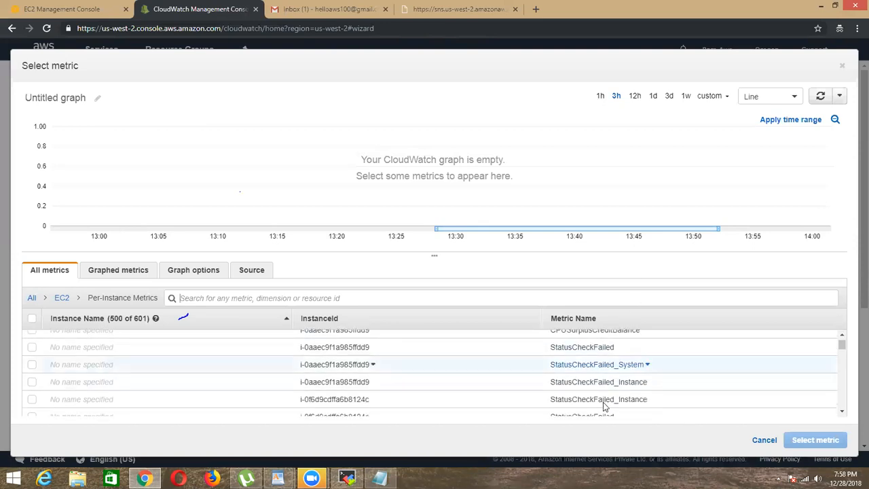
pyautogui.scroll(5, 598, 393)
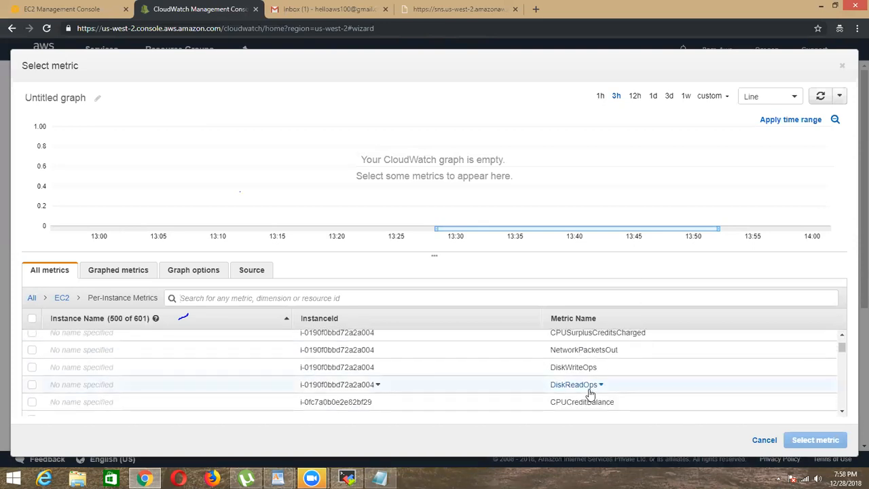
pyautogui.scroll(-5, 589, 393)
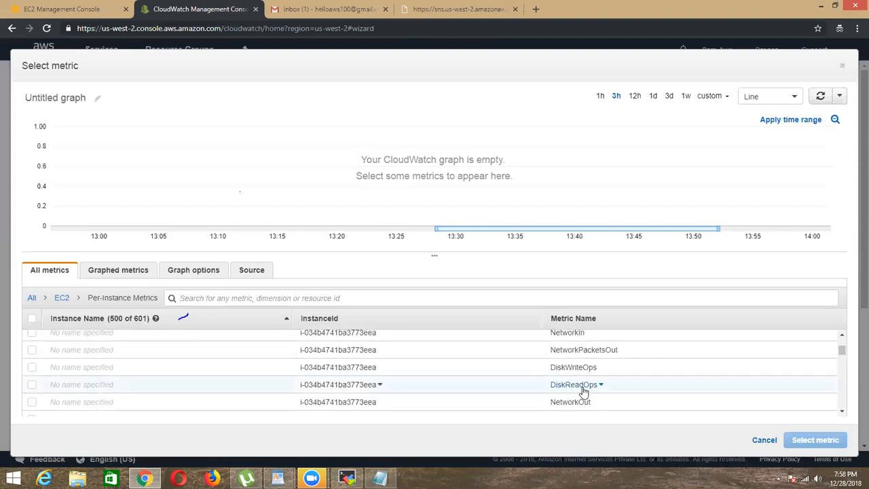
pyautogui.scroll(5, 584, 392)
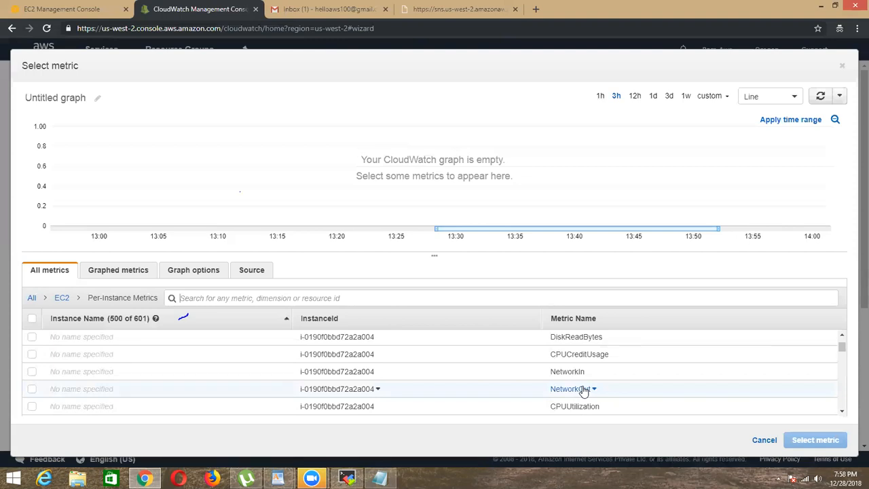
pyautogui.click(392, 297)
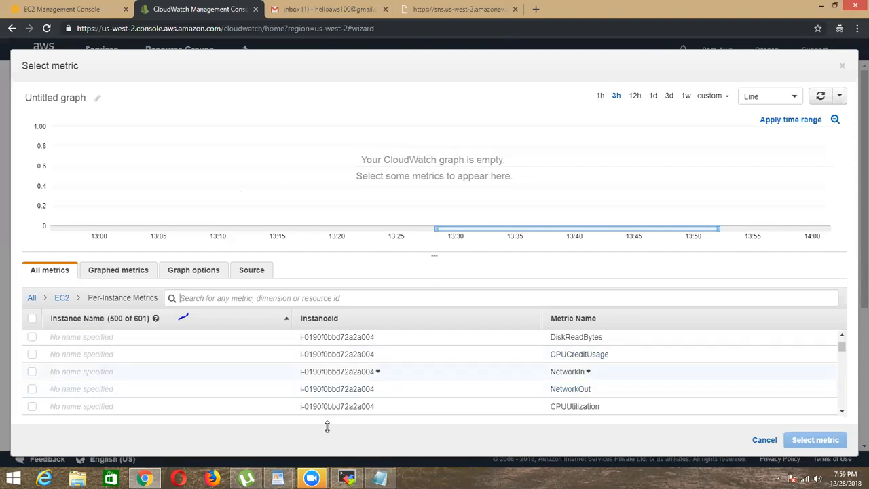
# Step: Close the CloudWatch page, read the EC2-Instance-Reloaded alarm notification in Gmail and return to the inbox
pyautogui.hotkey('ctrl', 'w')
pyautogui.click(335, 142)
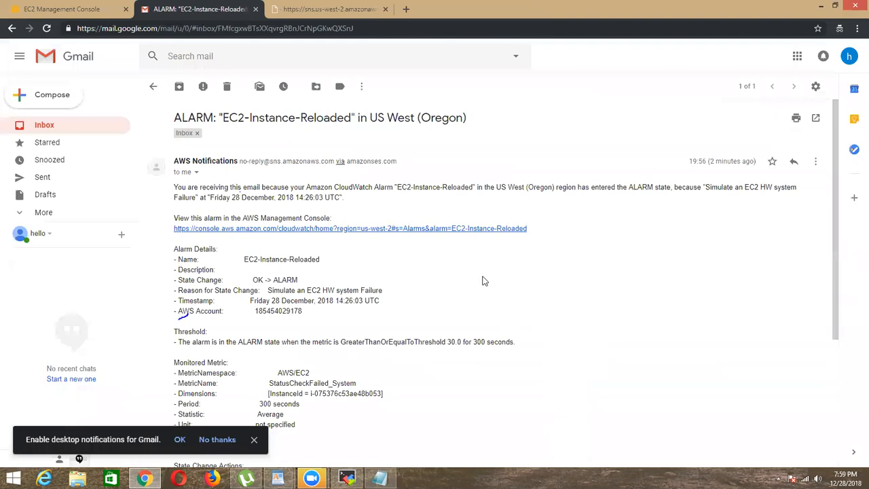
pyautogui.moveTo(237, 118); pyautogui.dragTo(249, 119)
pyautogui.click(478, 135)
pyautogui.click(154, 86)
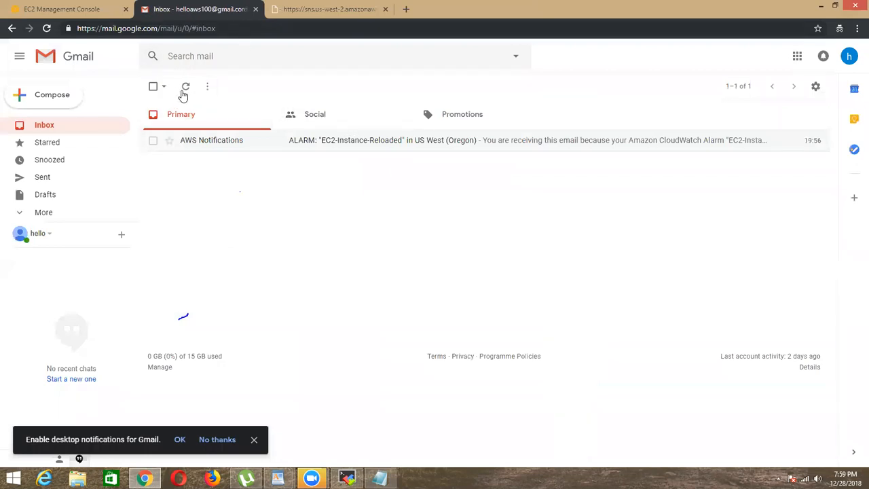
# Step: Delete the EC2-Instance-Reloaded alarm e-mail from the Gmail inbox and return to the EC2 console
pyautogui.click(154, 140)
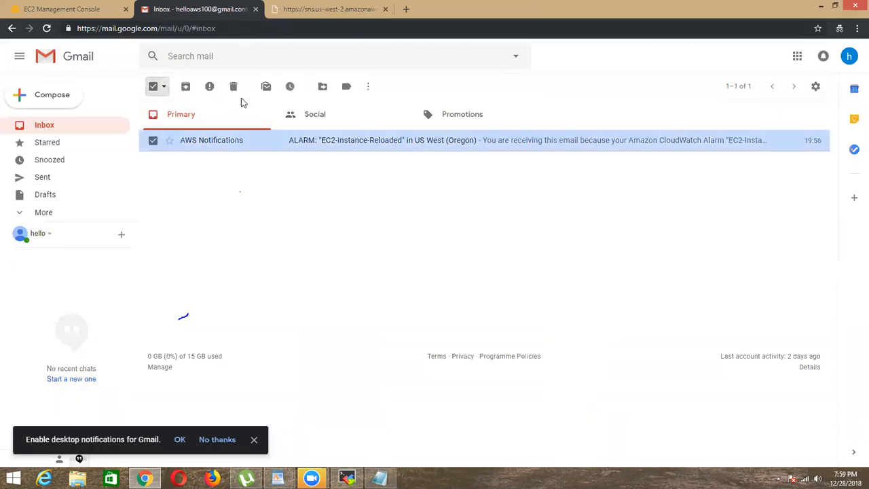
pyautogui.click(233, 87)
pyautogui.click(82, 7)
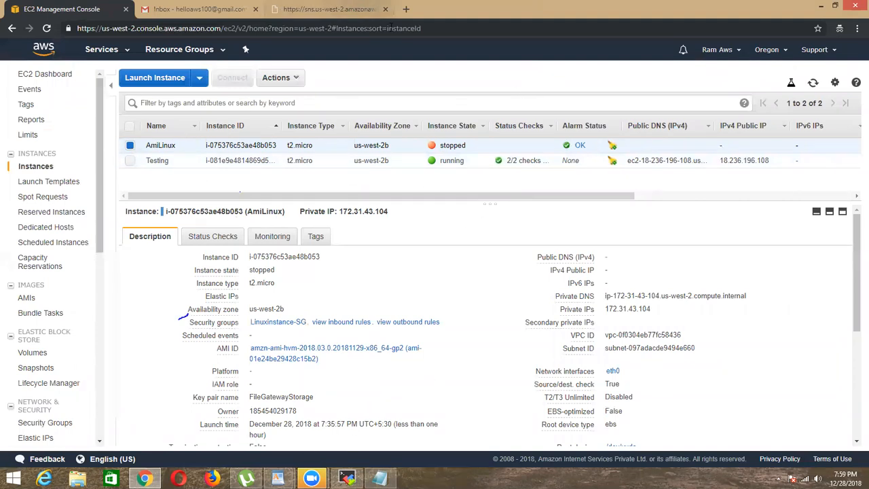
# Step: Search Google for "aws vpc" on a new browser page
pyautogui.click(410, 9)
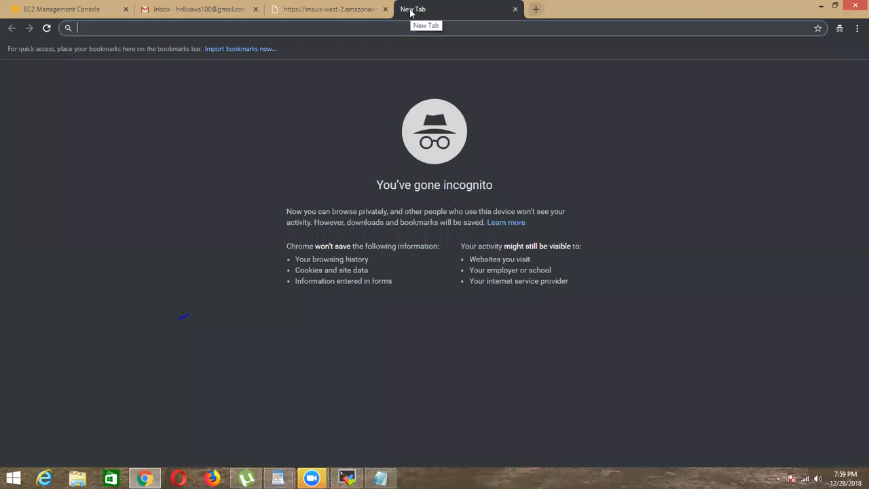
pyautogui.write('google.com')
pyautogui.press('Down')
pyautogui.press('Up')
pyautogui.press('Return')
pyautogui.write('a')
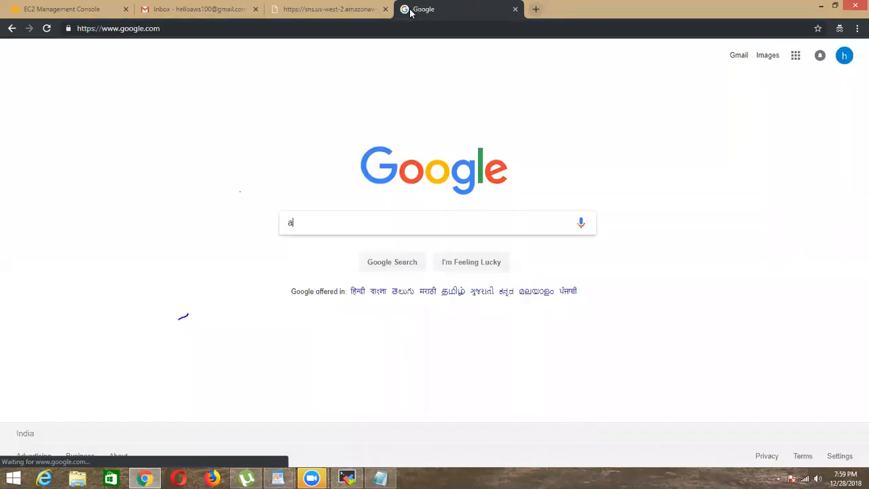
pyautogui.write('ws vpc')
pyautogui.press('Return')
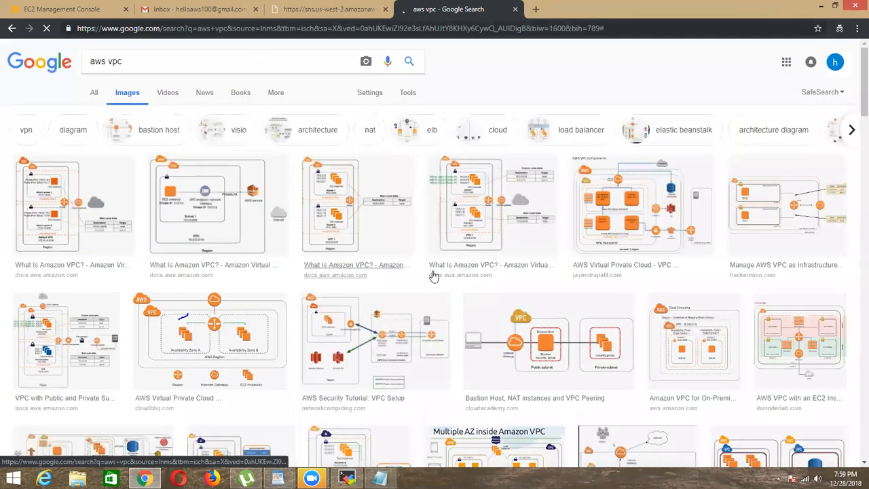
# Step: Open the AWS documentation page What Is Amazon VPC? from the image results and examine its default VPC diagram
pyautogui.click(75, 204)
pyautogui.click(283, 328)
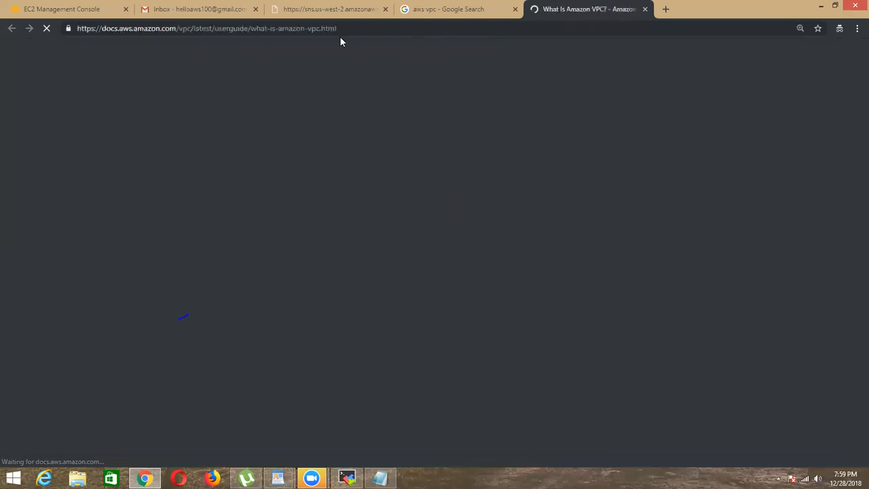
pyautogui.click(475, 16)
pyautogui.click(579, 12)
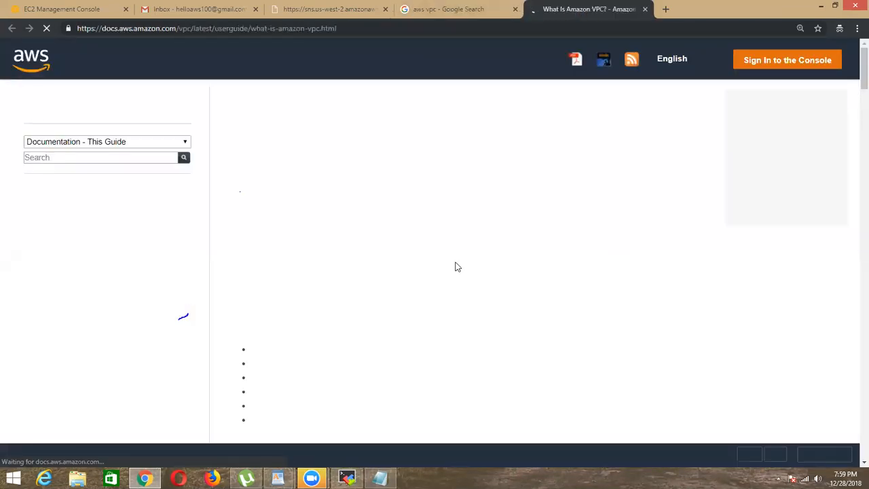
pyautogui.scroll(-5, 359, 204)
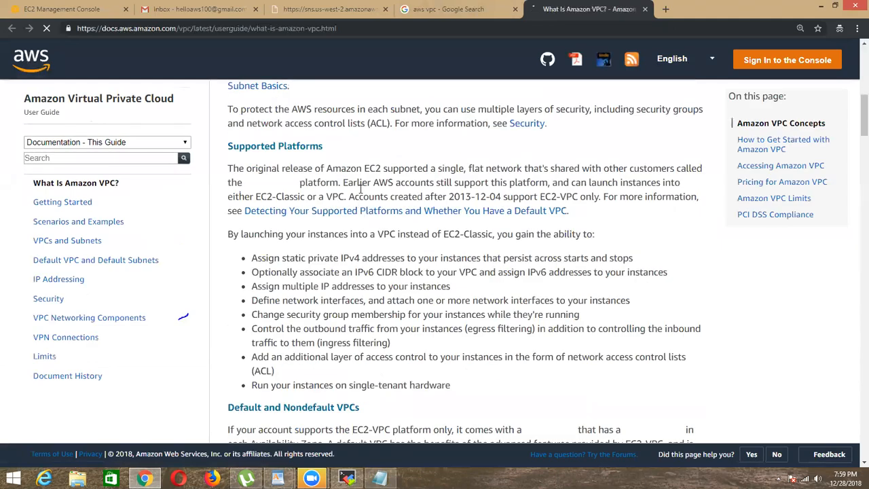
pyautogui.scroll(-5, 380, 211)
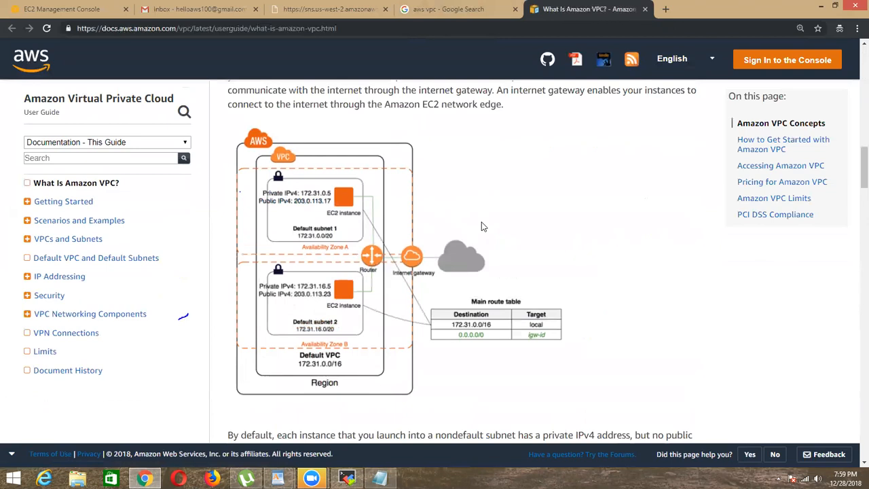
pyautogui.hotkey('ctrl', '+')
pyautogui.hotkey('ctrl', '+')
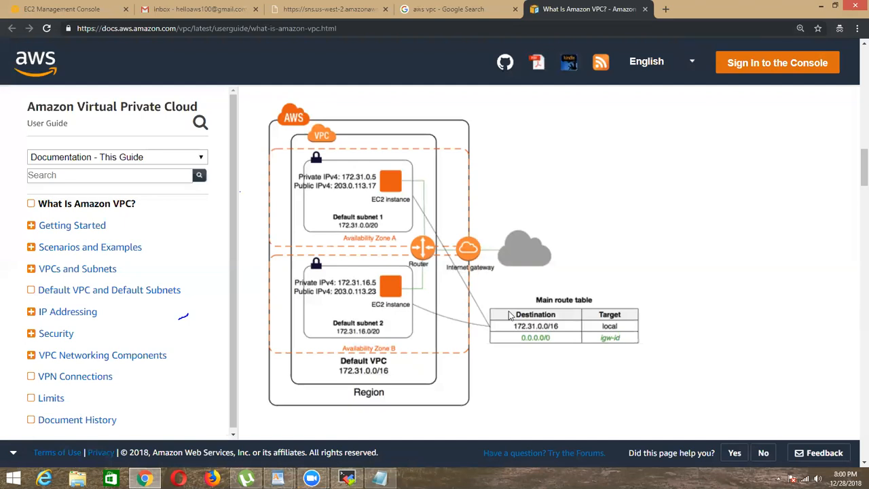
# Step: Start the stopped AmiLinux instance from the EC2 console and confirm the start
pyautogui.click(86, 5)
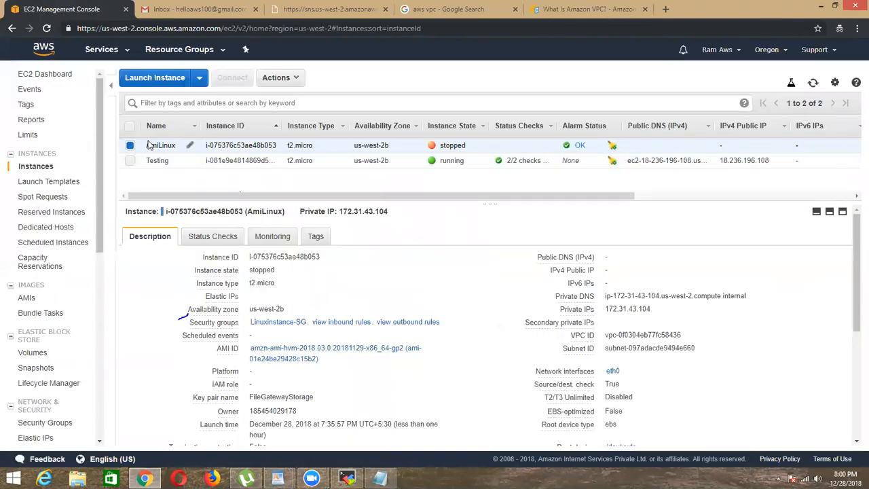
pyautogui.click(131, 147)
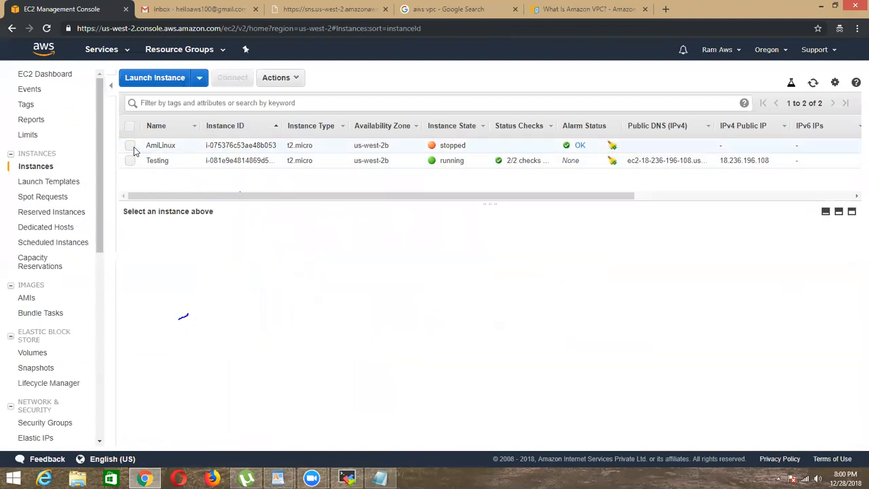
pyautogui.click(131, 147)
pyautogui.click(286, 79)
pyautogui.moveTo(305, 150)
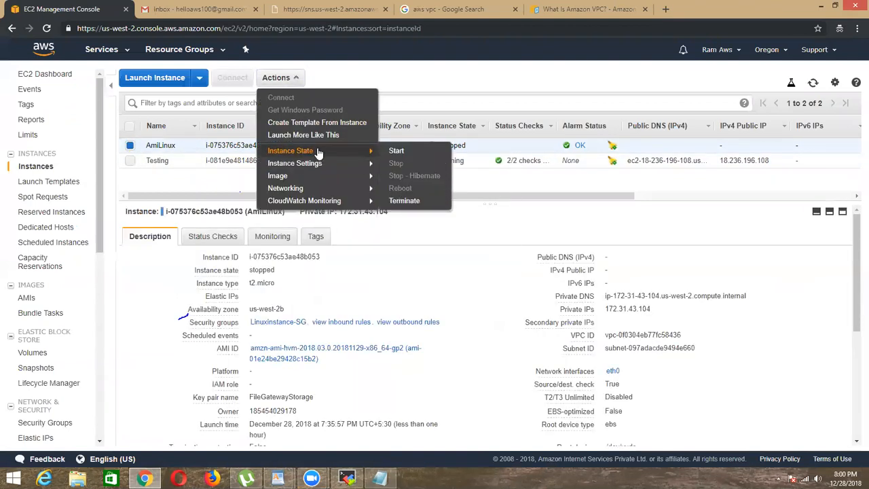
pyautogui.click(397, 148)
pyautogui.click(511, 293)
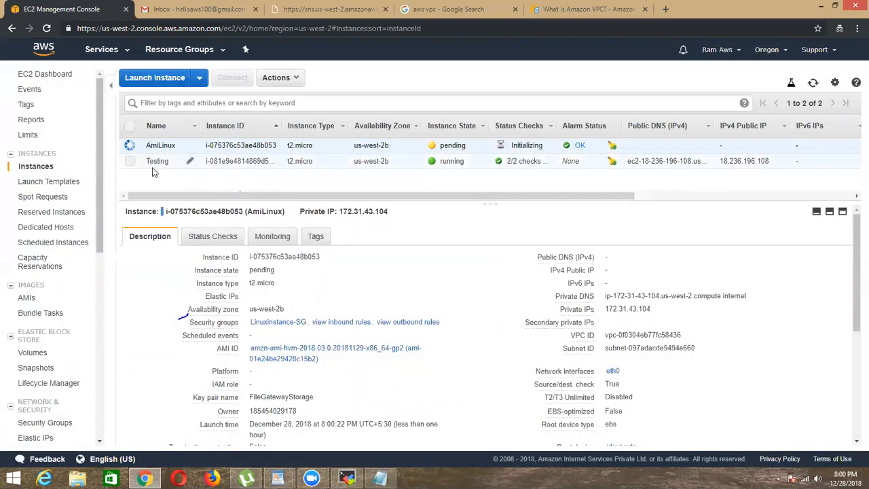
# Step: Review the default VPC diagram, then refresh the EC2 instance list to check the state of AmiLinux
pyautogui.click(587, 9)
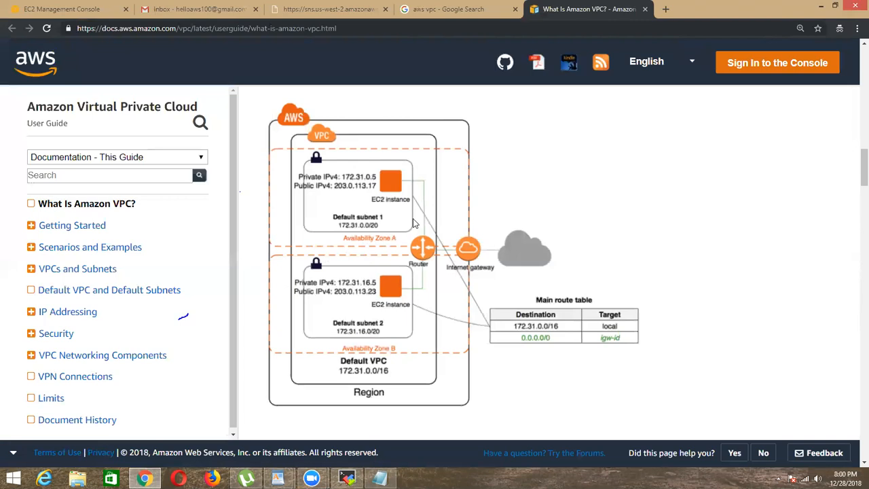
pyautogui.click(102, 9)
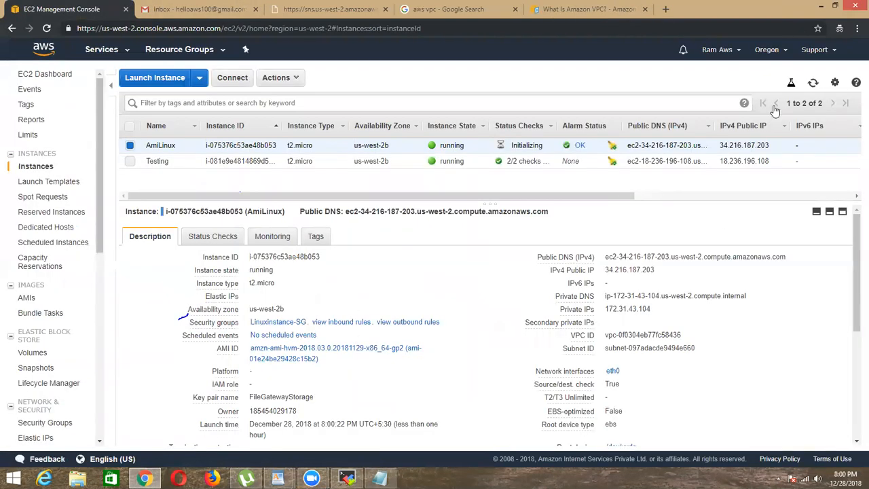
pyautogui.click(814, 82)
pyautogui.click(814, 83)
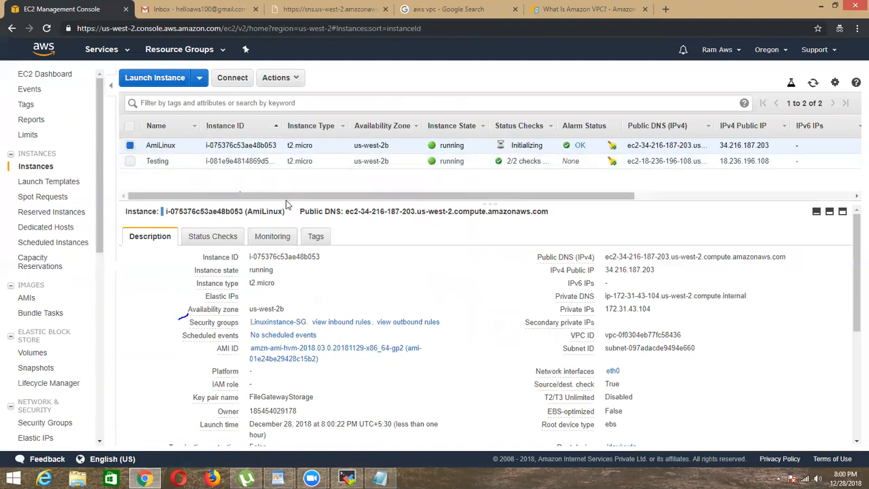
# Step: Enlarge the instance list, widen its Name column and rename the AmiLinux instance to NFS-Server
pyautogui.moveTo(289, 202); pyautogui.dragTo(289, 314)
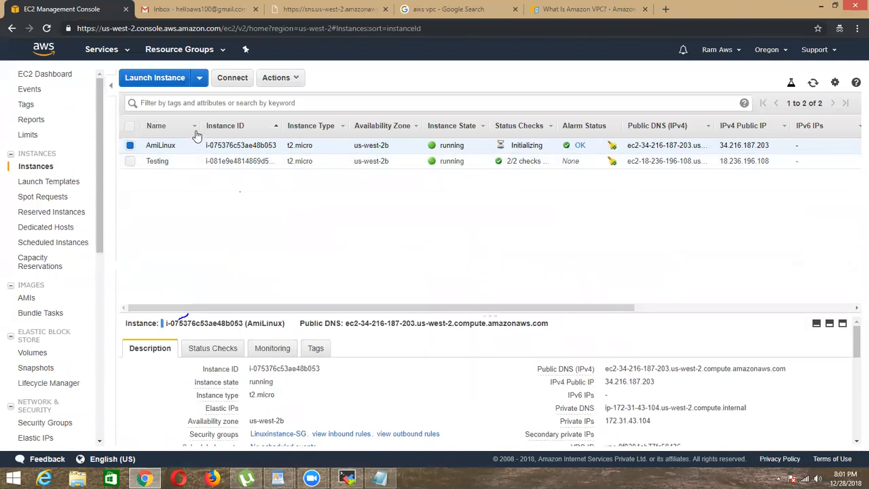
pyautogui.moveTo(201, 126); pyautogui.dragTo(330, 129)
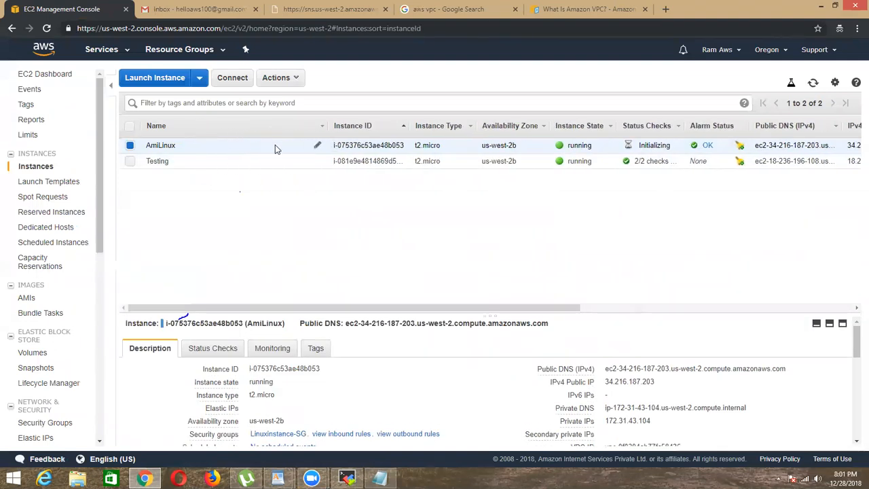
pyautogui.click(316, 148)
pyautogui.write('NFS')
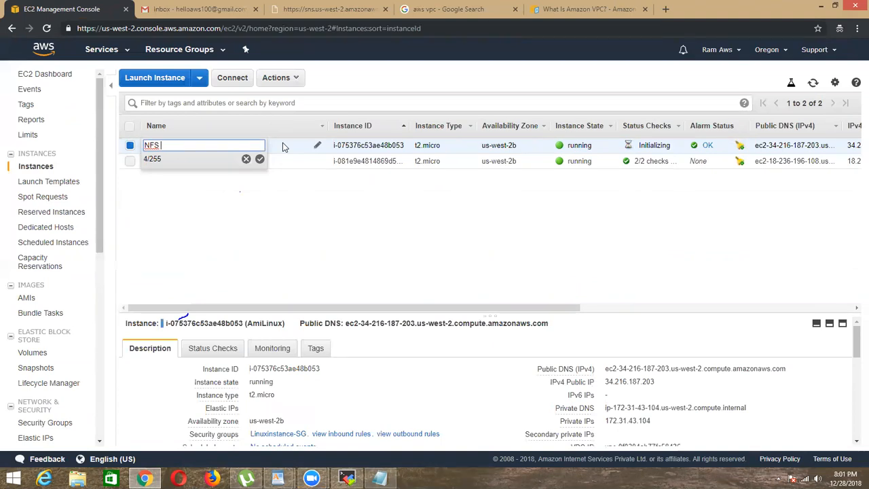
pyautogui.press('BackSpace')
pyautogui.write('-Server')
pyautogui.press('Return')
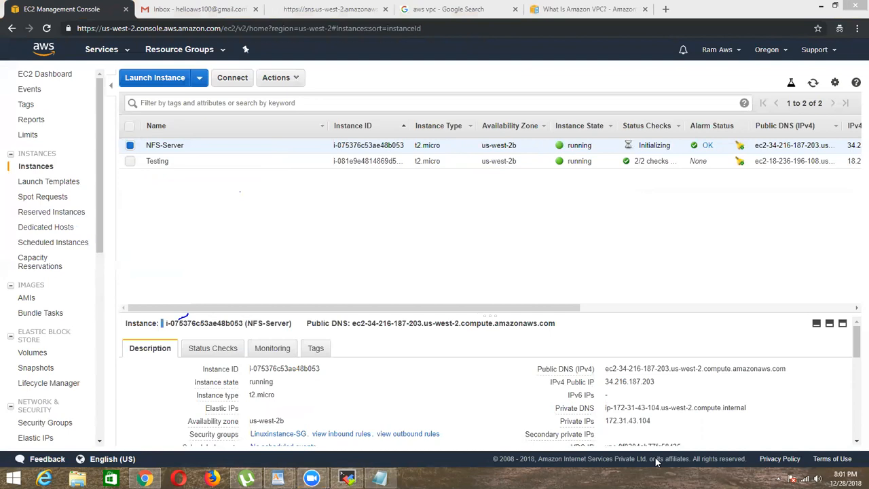
# Step: Rename the Testing instance to NFS Client and narrow the Name column
pyautogui.click(130, 145)
pyautogui.click(130, 163)
pyautogui.click(316, 163)
pyautogui.press('BackSpace')
pyautogui.write('NFS C ')
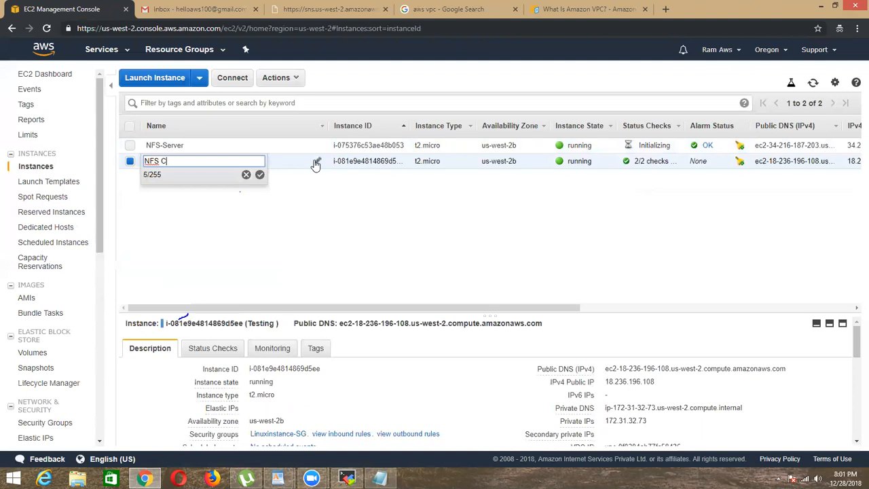
pyautogui.write('ient')
pyautogui.press('Return')
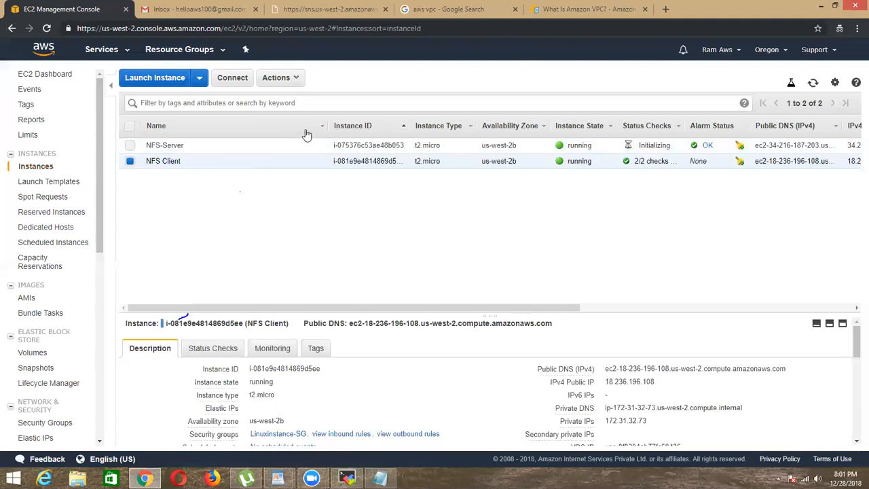
pyautogui.moveTo(326, 127); pyautogui.dragTo(216, 128)
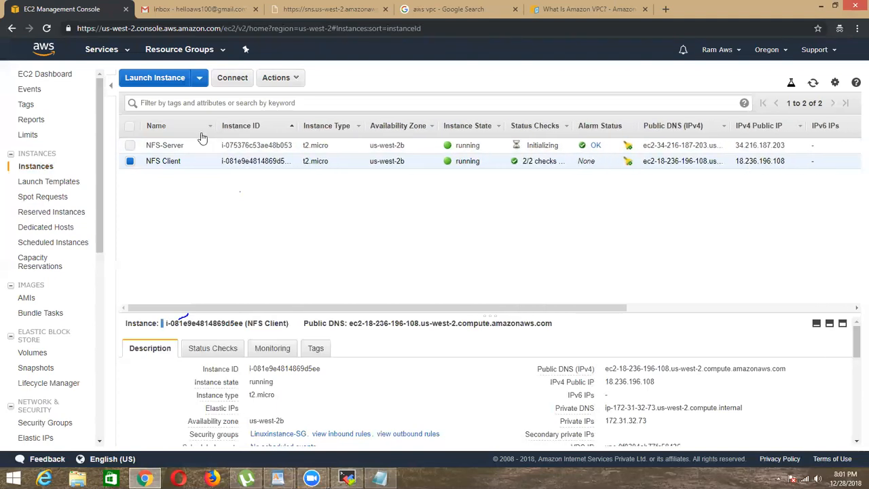
pyautogui.click(129, 161)
pyautogui.click(130, 146)
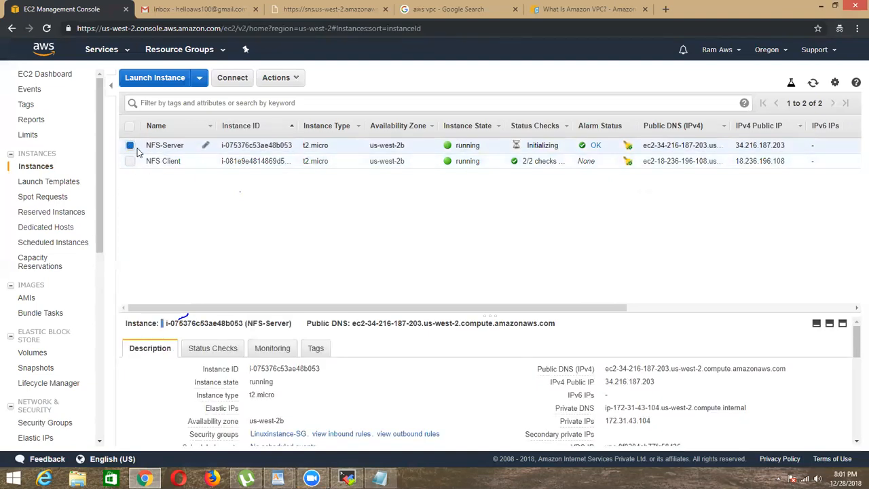
pyautogui.click(131, 148)
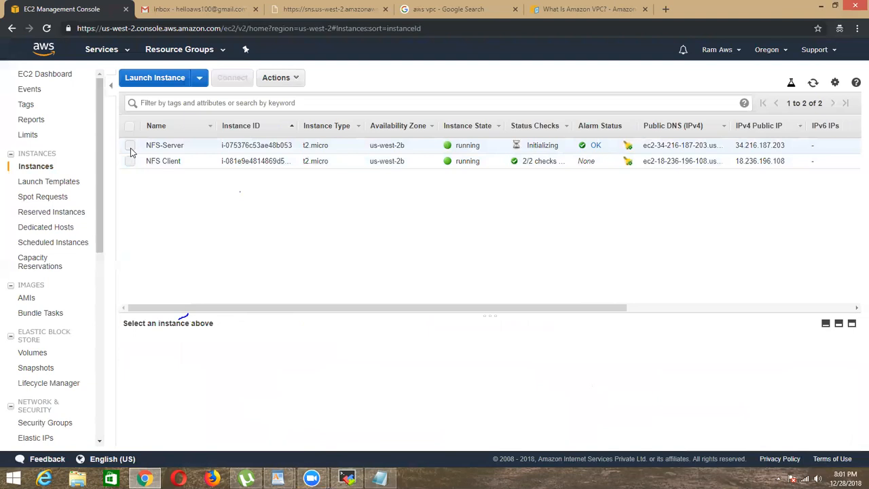
pyautogui.click(161, 147)
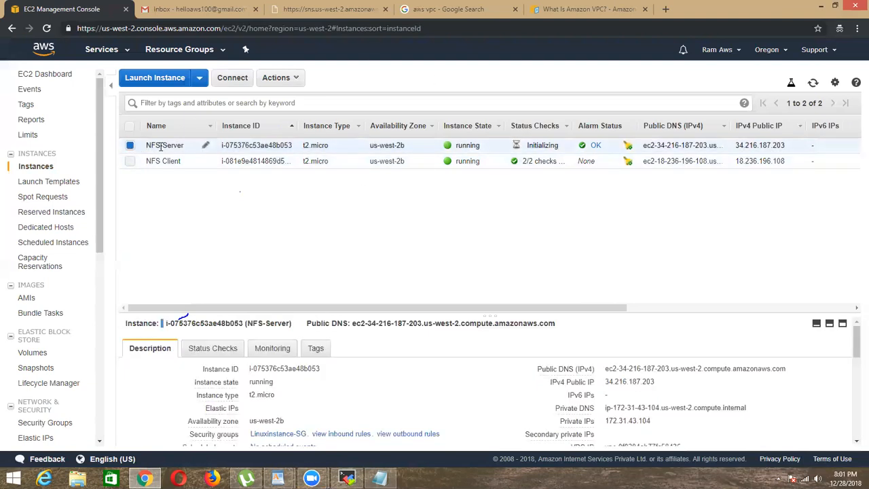
pyautogui.moveTo(147, 147); pyautogui.dragTo(183, 141)
pyautogui.click(188, 147)
pyautogui.click(163, 162)
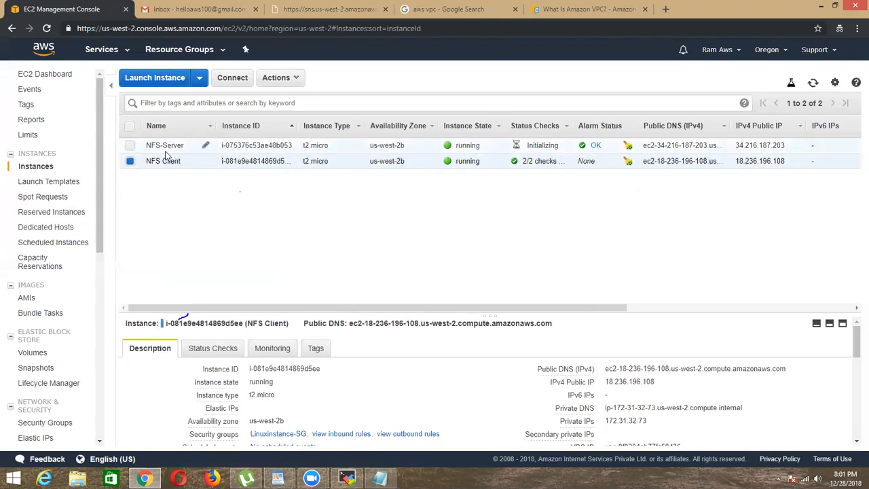
pyautogui.click(131, 163)
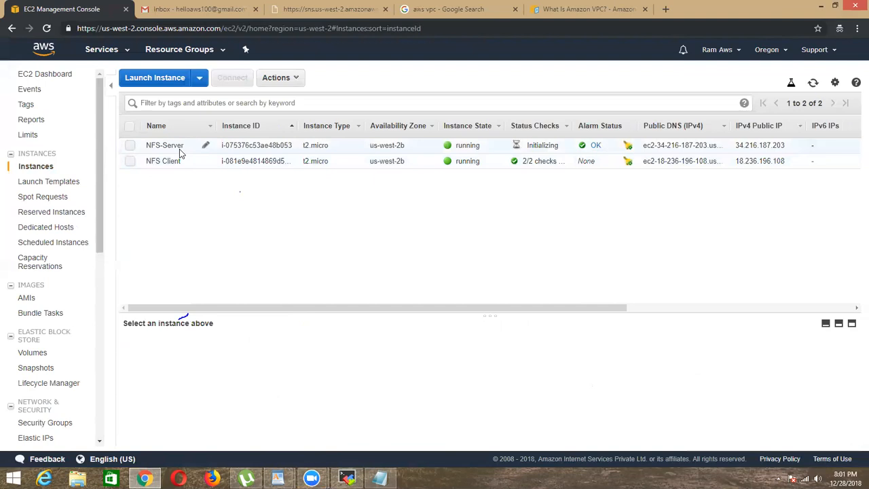
# Step: Copy NFS-Server's public IPv4 address and set it as the remote host of a new SSH session in MobaXterm
pyautogui.click(172, 146)
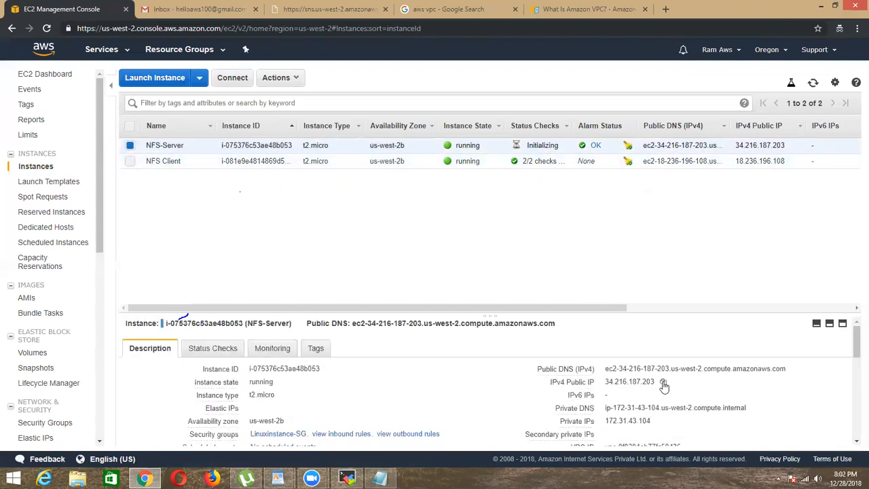
pyautogui.click(664, 383)
pyautogui.click(347, 478)
pyautogui.click(277, 60)
pyautogui.click(16, 37)
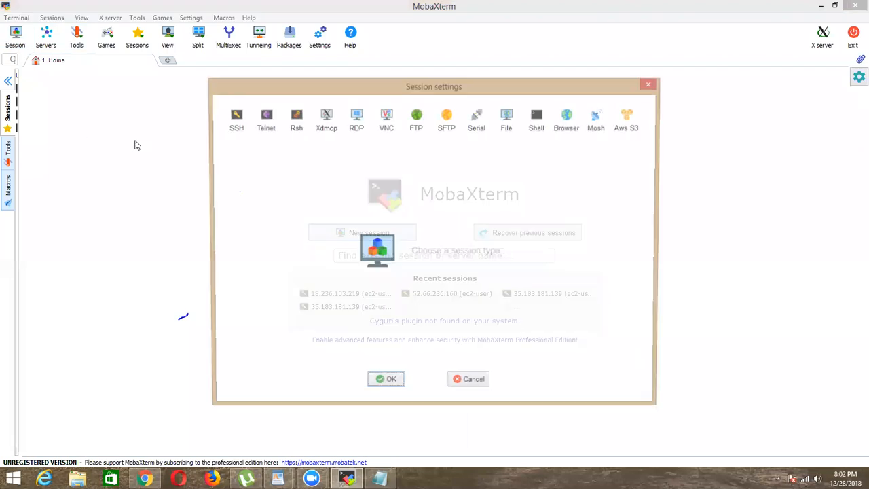
pyautogui.click(226, 126)
pyautogui.rightClick(307, 188)
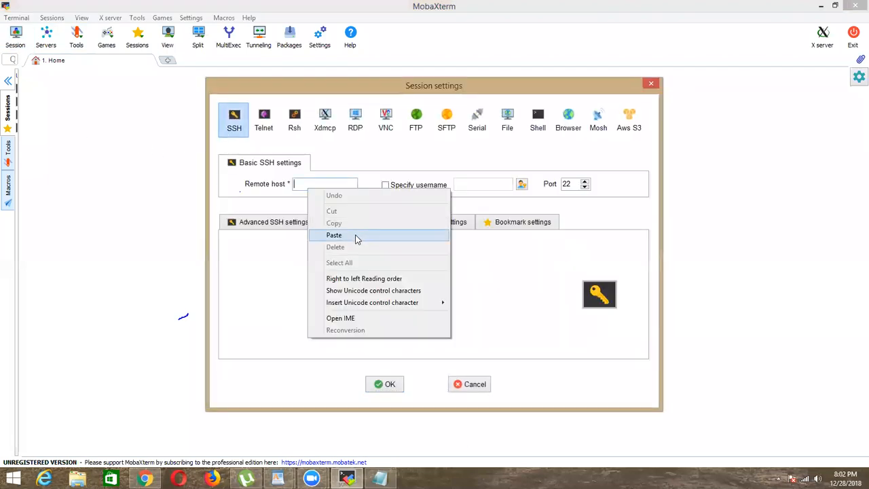
pyautogui.click(357, 237)
# Step: Specify ec2-user as the username of the new SSH session to NFS-Server
pyautogui.click(423, 186)
pyautogui.press('BackSpace')
pyautogui.write('ec2-user')
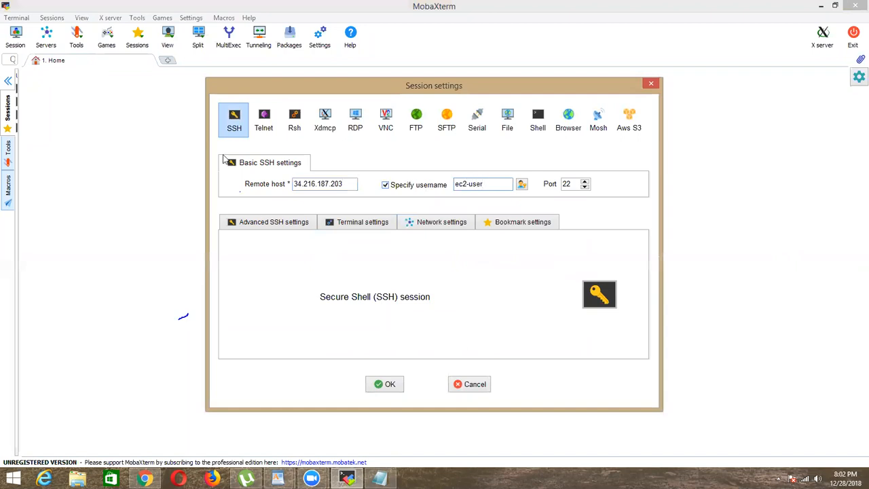
# Step: Set the session to use the FileGatewayStorage private key file from Downloads and connect to NFS-Server
pyautogui.click(278, 223)
pyautogui.click(295, 314)
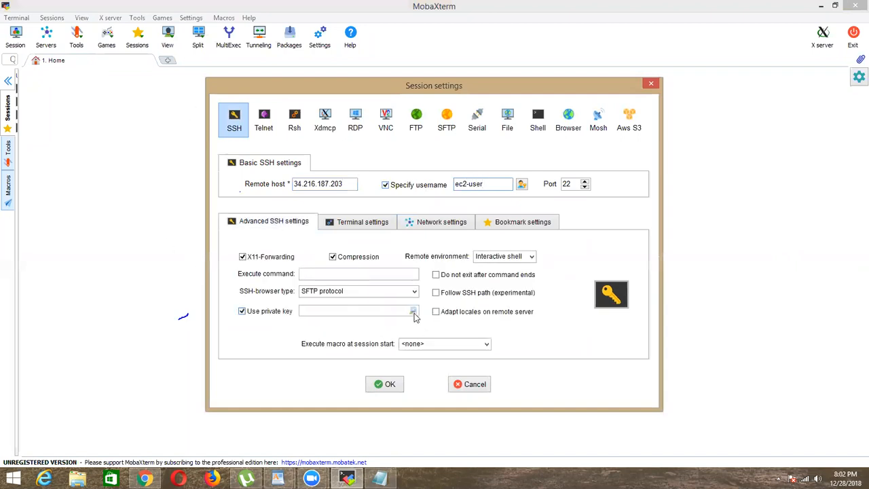
pyautogui.click(414, 311)
pyautogui.click(554, 286)
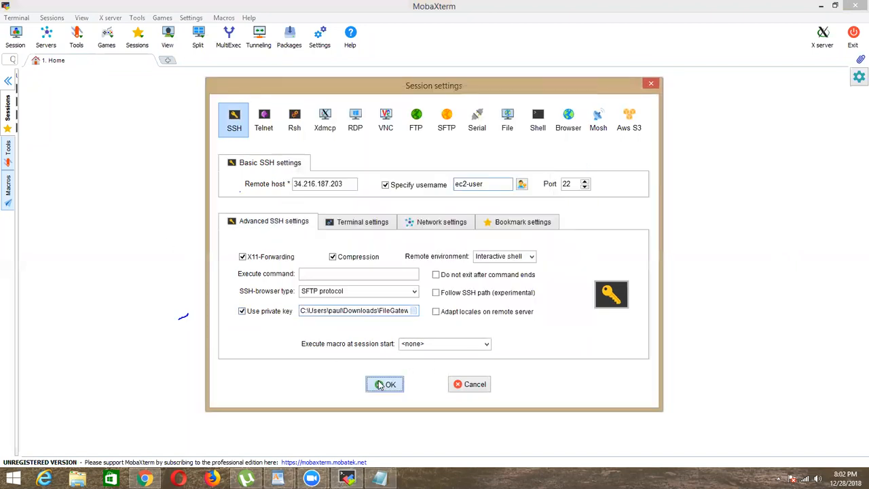
pyautogui.click(381, 385)
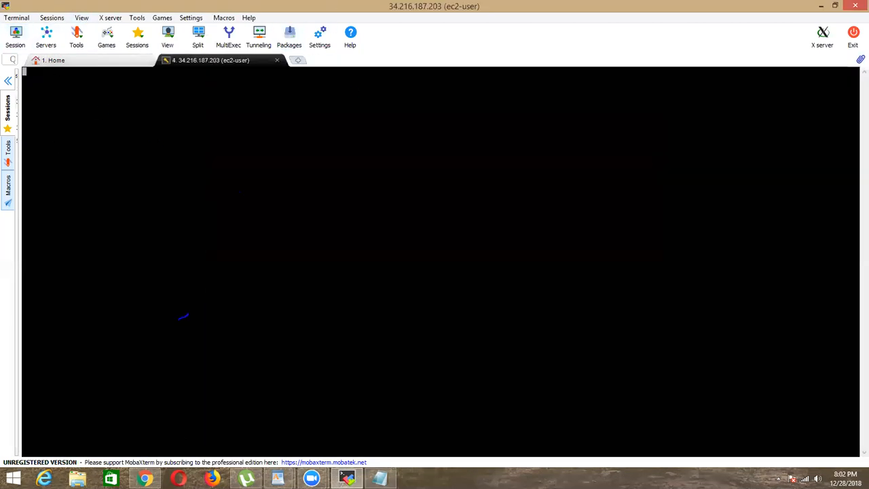
# Step: Copy NFS Client's public IPv4 address from the EC2 console and set it as the remote host of another new SSH session in MobaXterm
pyautogui.hotkey('alt', 'Tab')
pyautogui.click(130, 145)
pyautogui.click(133, 161)
pyautogui.click(664, 383)
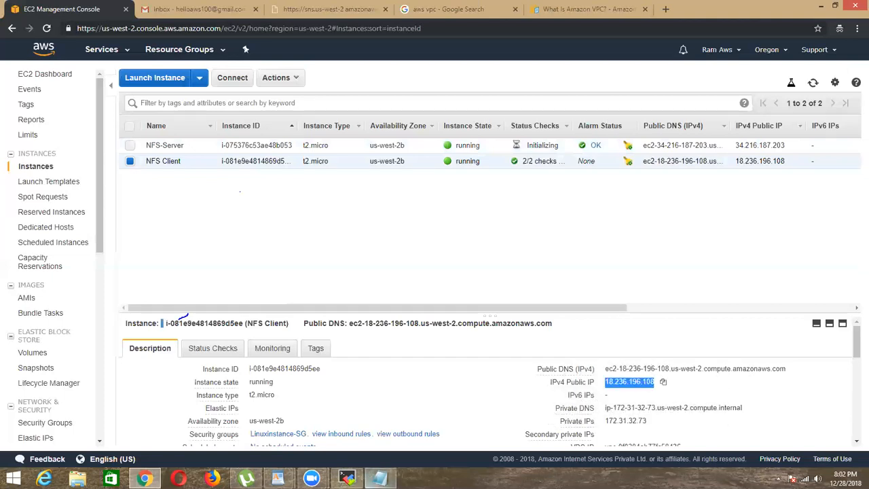
pyautogui.hotkey('alt', 'Tab')
pyautogui.click(15, 35)
pyautogui.click(234, 121)
pyautogui.rightClick(345, 184)
pyautogui.click(369, 235)
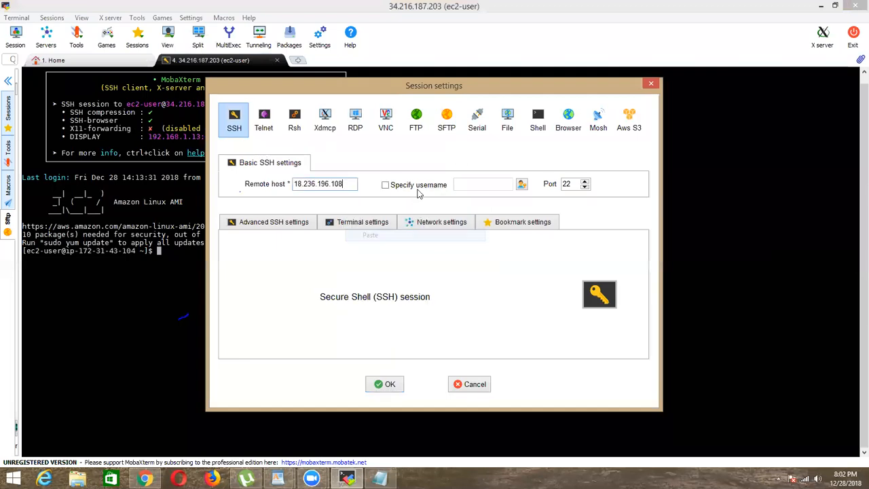
# Step: Specify ec2-user as the username for the NFS Client session
pyautogui.click(418, 185)
pyautogui.press('BackSpace')
pyautogui.write('ec2-user')
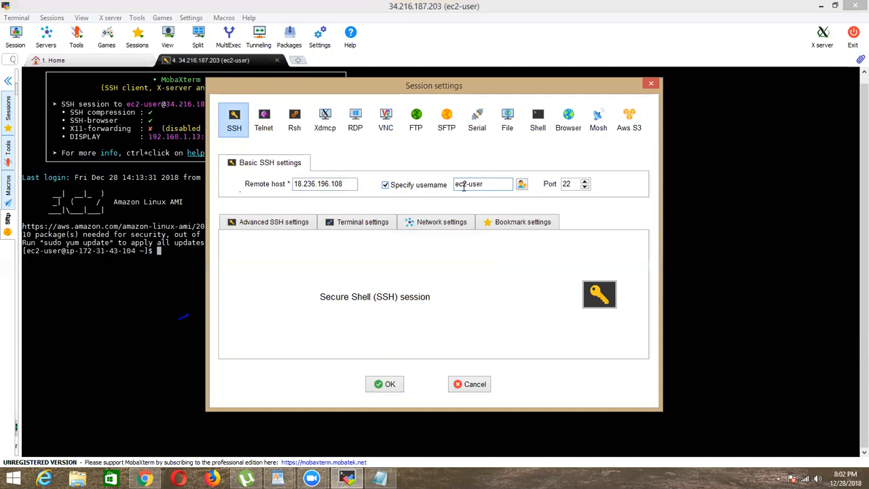
# Step: Use the FileGatewayStorage private key file for the NFS Client session and open the connection
pyautogui.click(287, 226)
pyautogui.click(287, 312)
pyautogui.click(413, 311)
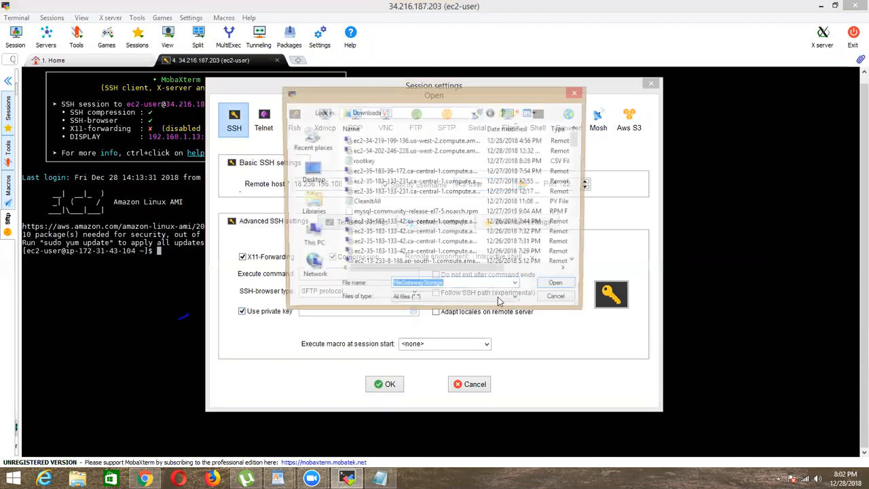
pyautogui.click(559, 287)
pyautogui.click(401, 385)
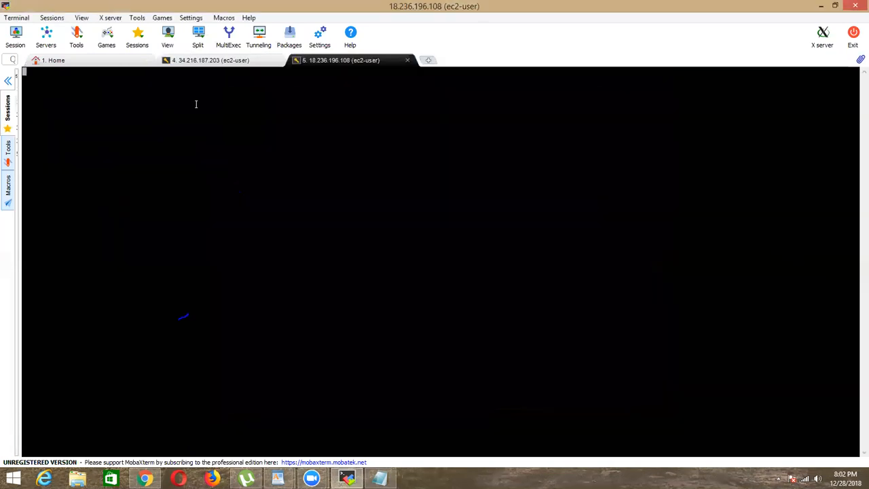
# Step: Rename the 34.216.187.203 terminal session to NFS-SERVER
pyautogui.rightClick(219, 62)
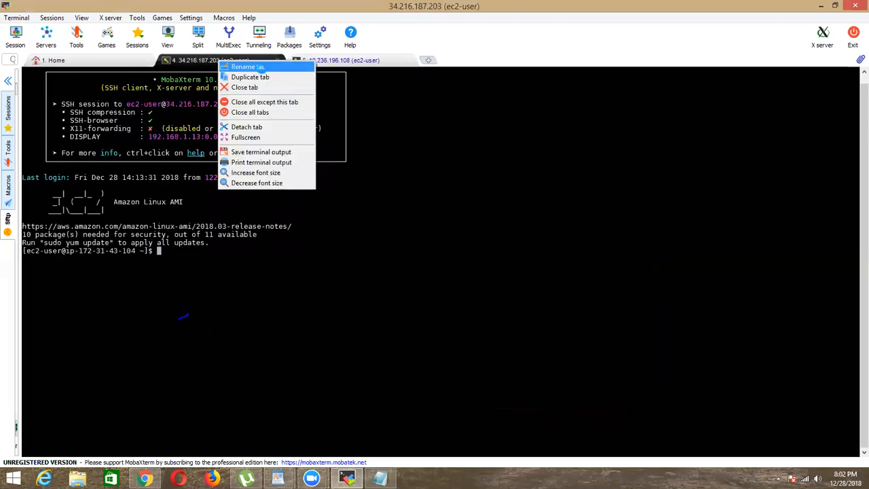
pyautogui.click(248, 66)
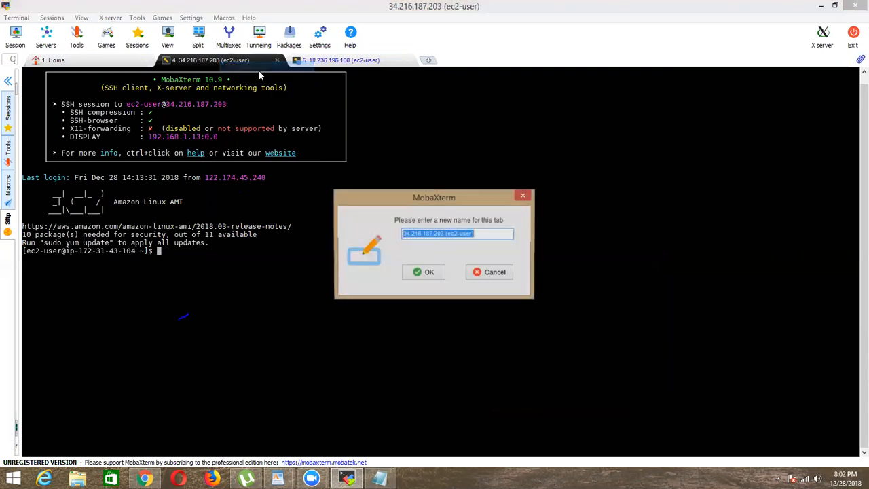
pyautogui.press('BackSpace')
pyautogui.write('NFS')
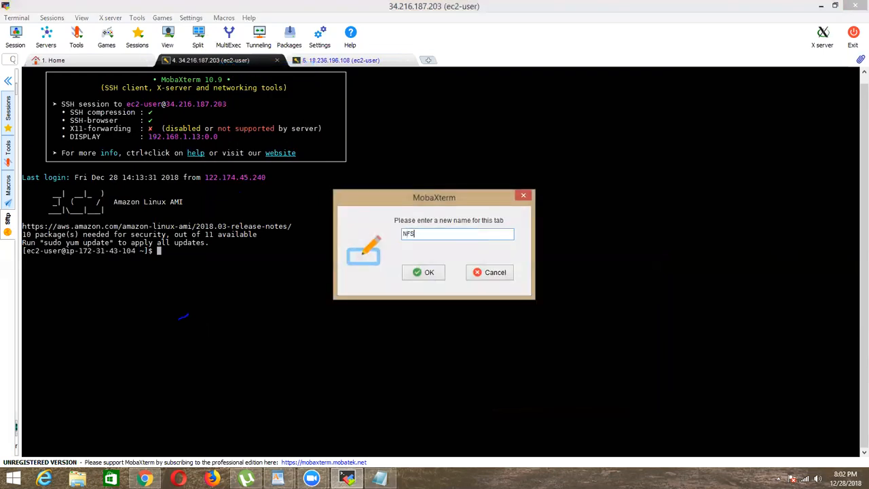
pyautogui.write('-SERVER')
pyautogui.press('Return')
# Step: Rename the 18.236.196.108 terminal session to NFS-CLIENT
pyautogui.rightClick(360, 62)
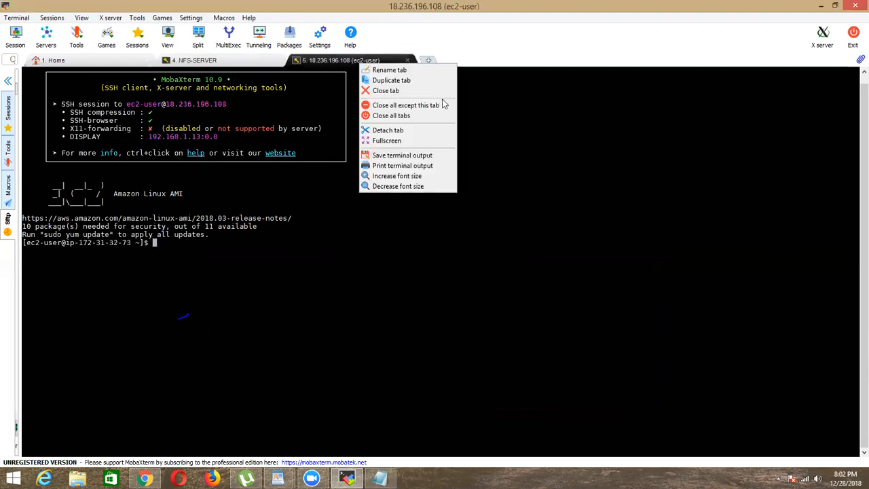
pyautogui.click(408, 71)
pyautogui.press('BackSpace')
pyautogui.write('NFS-CLIENT')
pyautogui.press('Return')
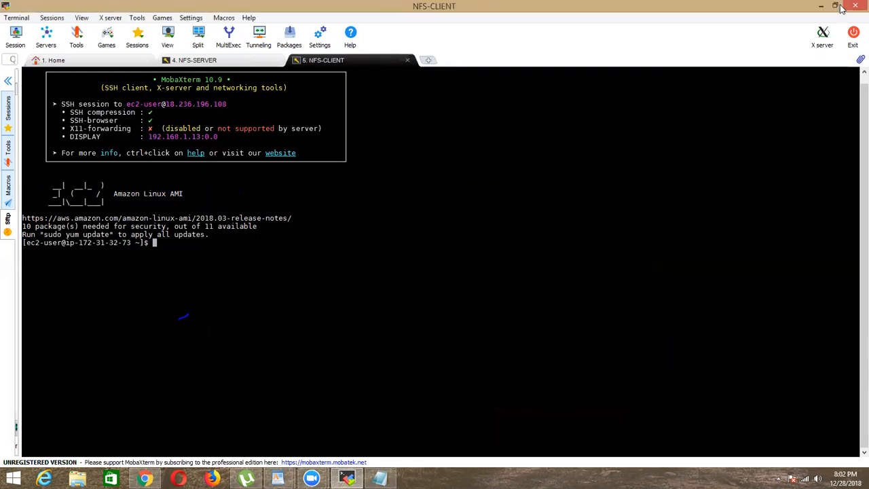
# Step: Switch to the root user with sudo su in both the NFS-SERVER and NFS-CLIENT terminals, then return to NFS-SERVER
pyautogui.click(251, 61)
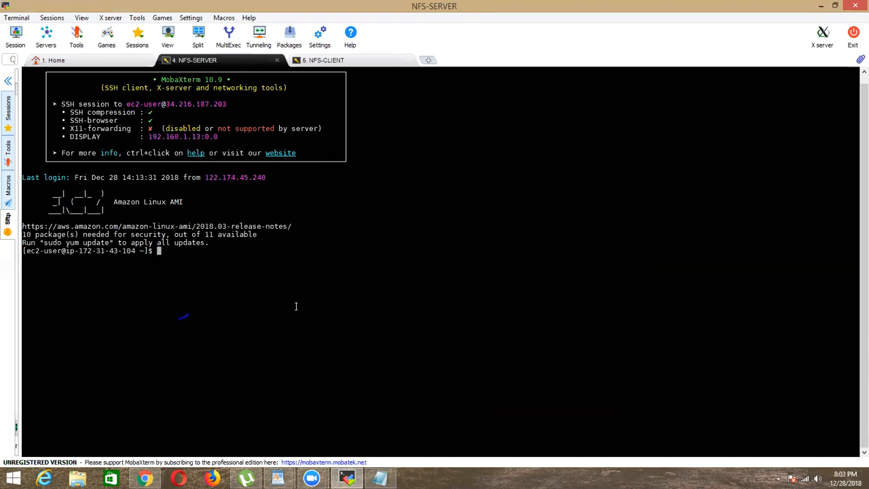
pyautogui.write('sudo  su')
pyautogui.press('Return')
pyautogui.click(404, 62)
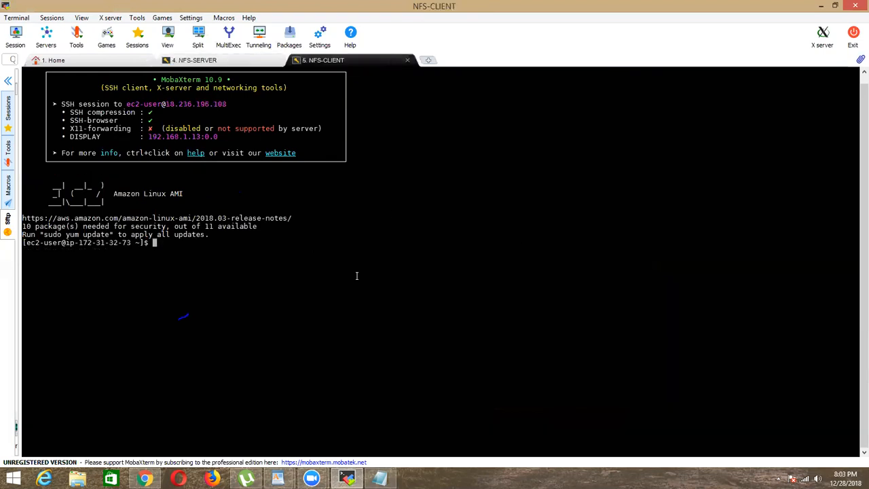
pyautogui.write('sudo su')
pyautogui.press('Return')
pyautogui.click(226, 59)
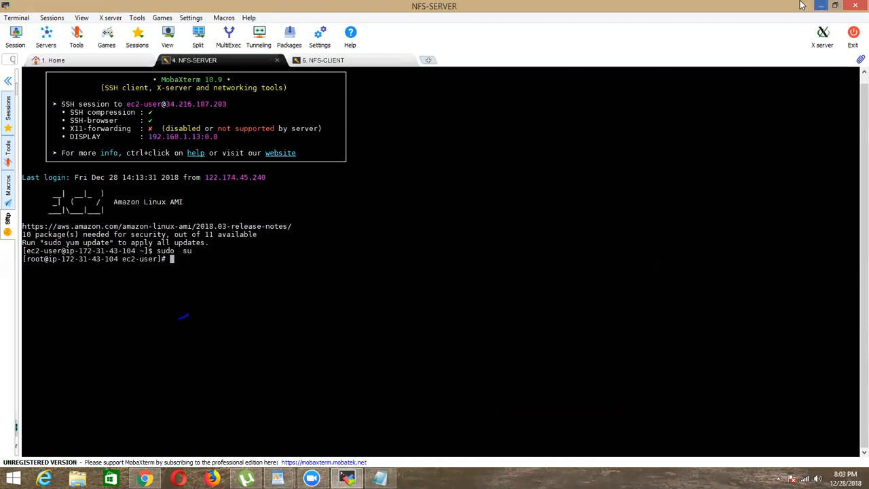
# Step: Switch to the browser and compare NFS Client's network details in an enlarged description pane with the default VPC diagram
pyautogui.click(821, 5)
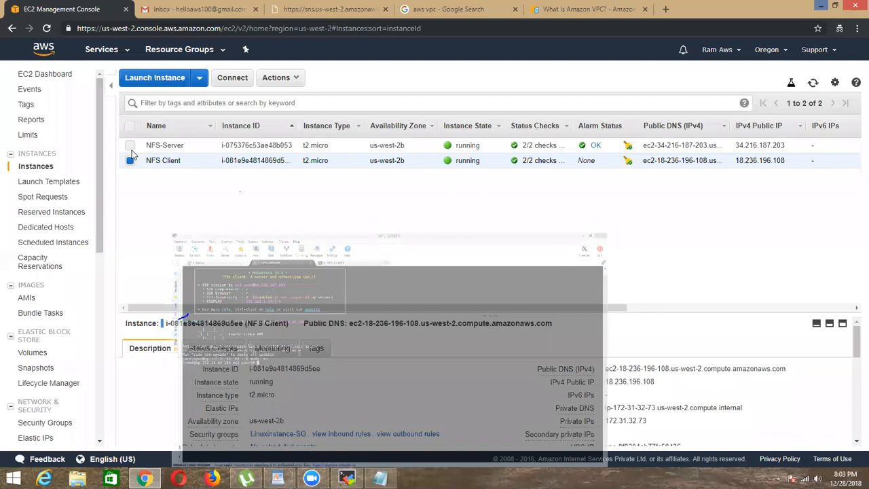
pyautogui.click(584, 9)
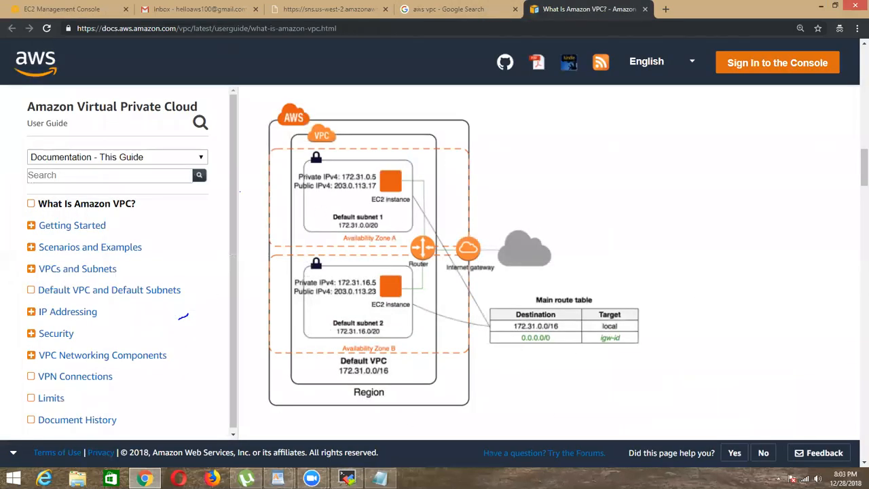
pyautogui.click(85, 9)
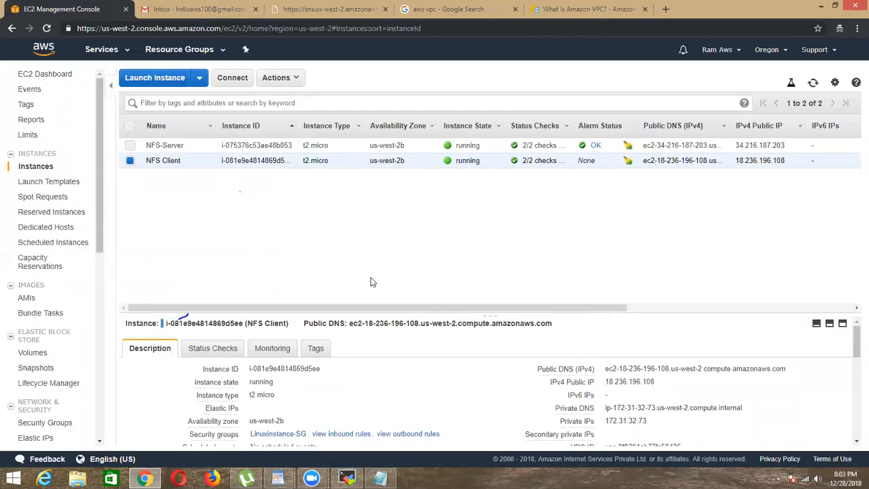
pyautogui.moveTo(450, 318); pyautogui.dragTo(462, 230)
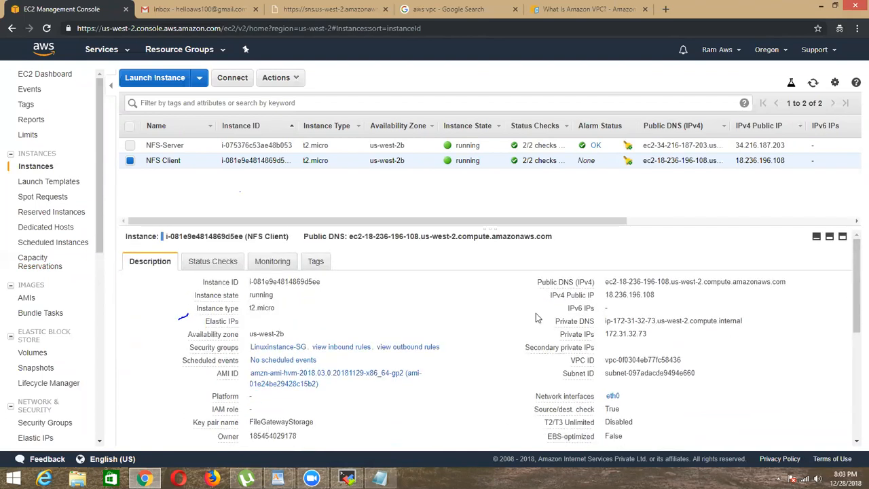
pyautogui.hotkey('ctrl', 'shift', 'Tab')
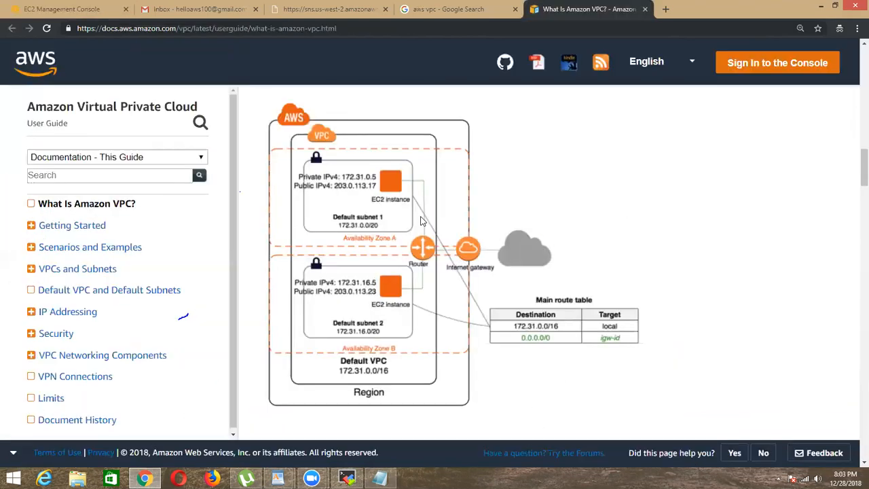
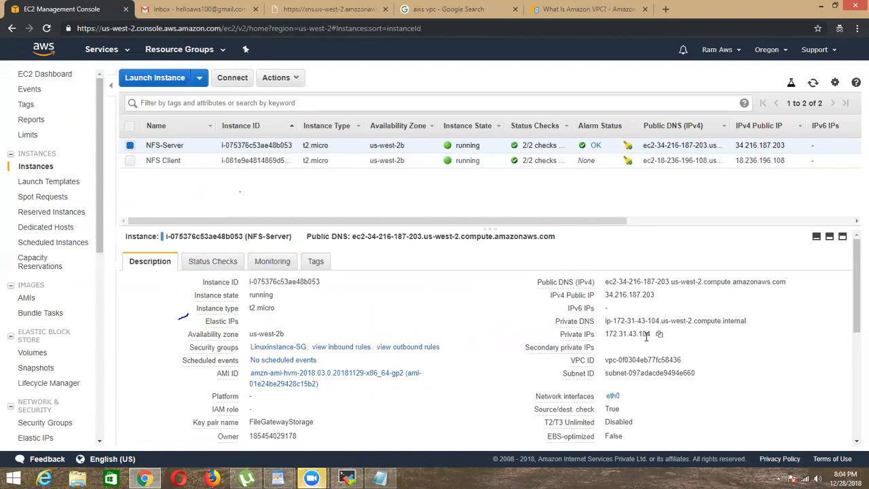
# Step: Compare NFS-Server's availability zone with the availability zones in the default VPC diagram, then return to the instance list
pyautogui.tripleClick(375, 145)
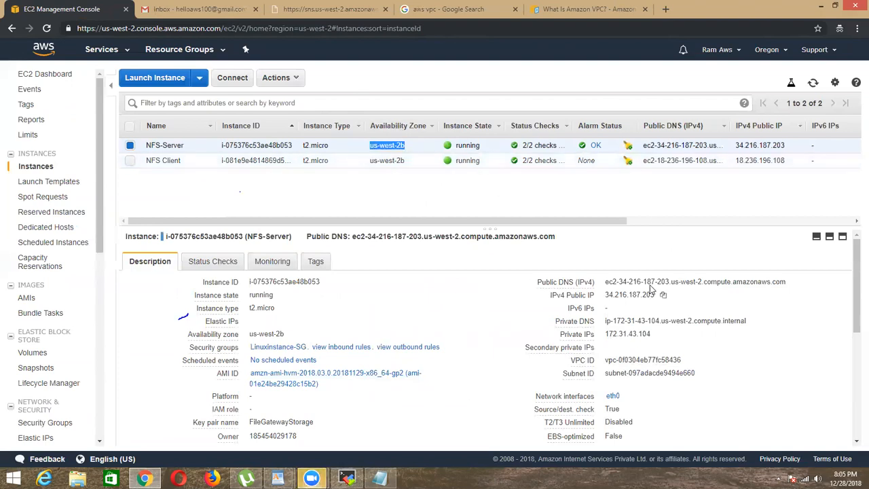
pyautogui.click(373, 148)
pyautogui.moveTo(371, 148); pyautogui.dragTo(402, 147)
pyautogui.click(557, 7)
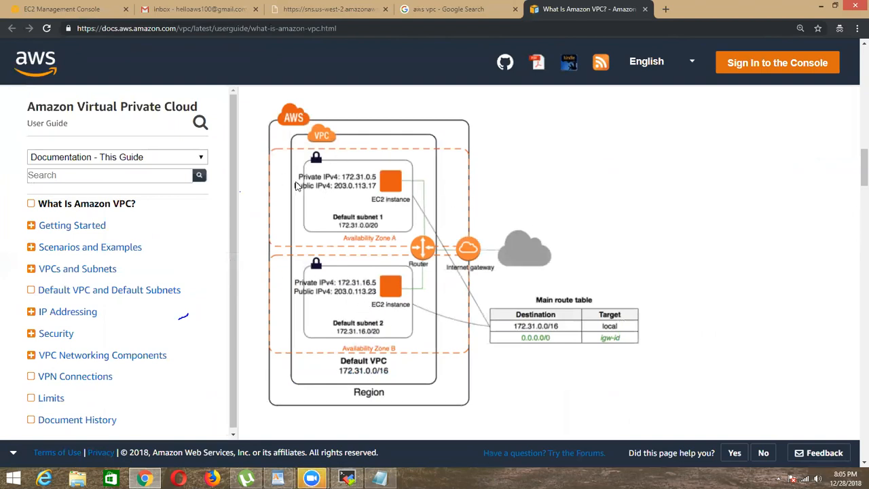
pyautogui.click(77, 6)
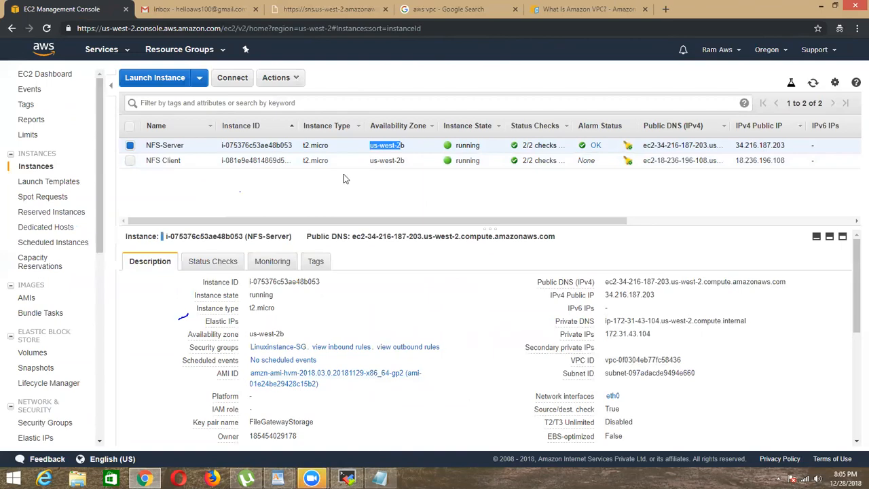
# Step: Switch to MobaXterm, look up NFS-CLIENT's private IP in its prompt, and ping 172.31.32.73 from the NFS-SERVER terminal
pyautogui.hotkey('alt', 'Tab')
pyautogui.write('ping')
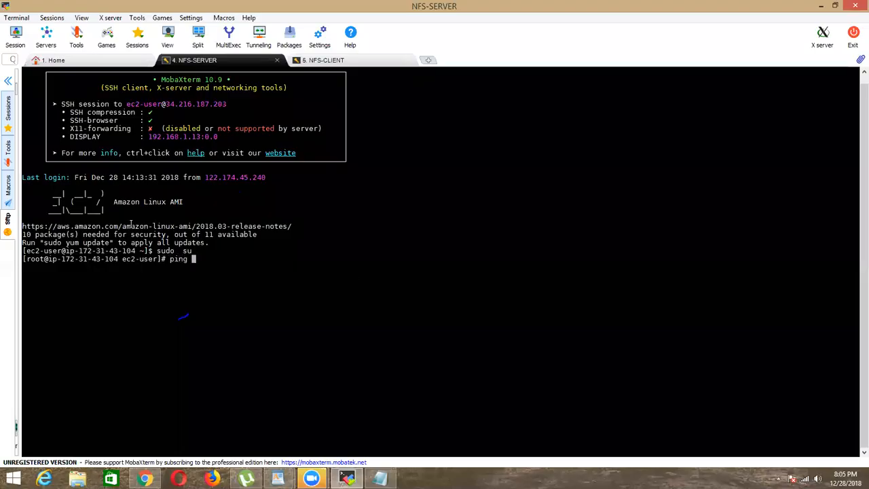
pyautogui.click(323, 60)
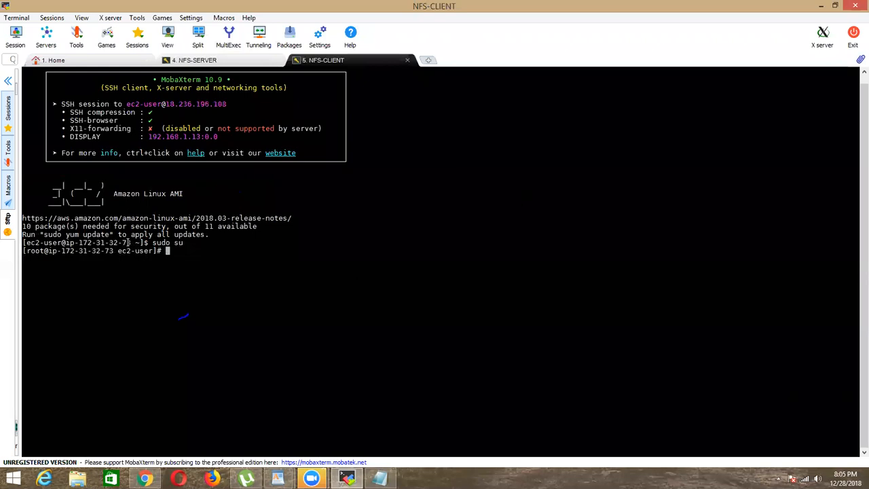
pyautogui.click(194, 59)
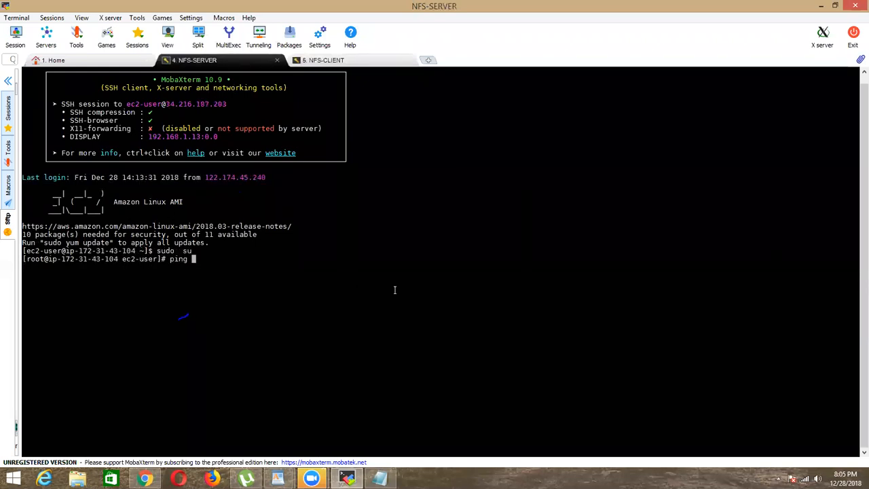
pyautogui.write('172.31.32.73')
pyautogui.press('Return')
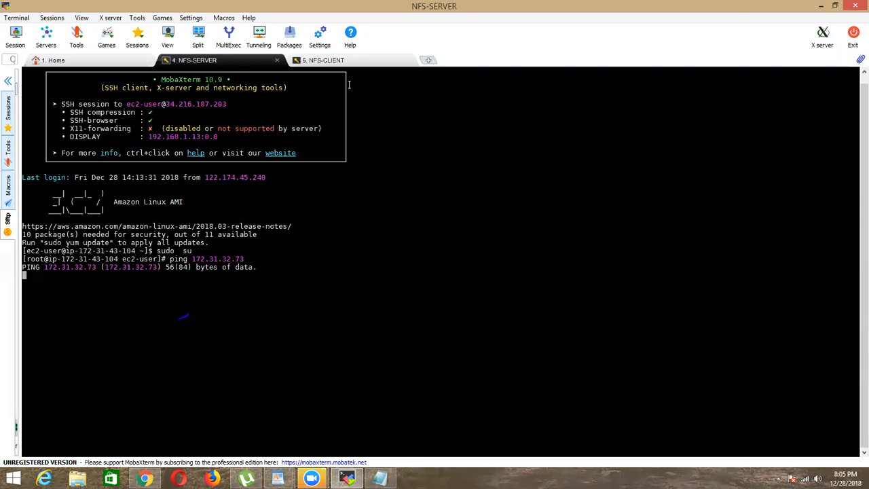
# Step: Ping NFS-SERVER's private IP 172.31.43.104 from the NFS-CLIENT terminal
pyautogui.click(350, 64)
pyautogui.write('ping 172.31.43.104')
pyautogui.press('Return')
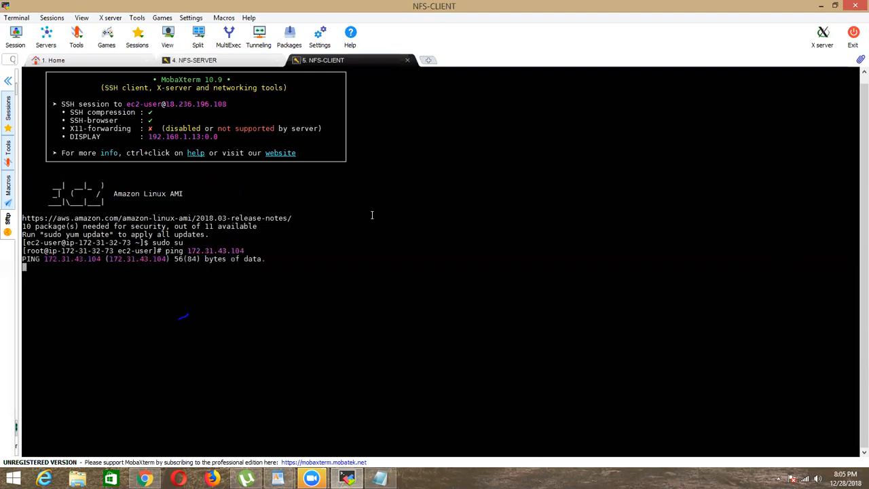
# Step: Check the NFS-SERVER and NFS-CLIENT terminals in turn for ping replies
pyautogui.moveTo(48, 243); pyautogui.dragTo(272, 242)
pyautogui.click(272, 242)
pyautogui.click(190, 222)
pyautogui.click(235, 61)
pyautogui.click(346, 59)
pyautogui.click(247, 60)
pyautogui.click(330, 60)
pyautogui.click(242, 60)
pyautogui.click(324, 61)
pyautogui.click(248, 60)
pyautogui.click(320, 61)
pyautogui.click(227, 61)
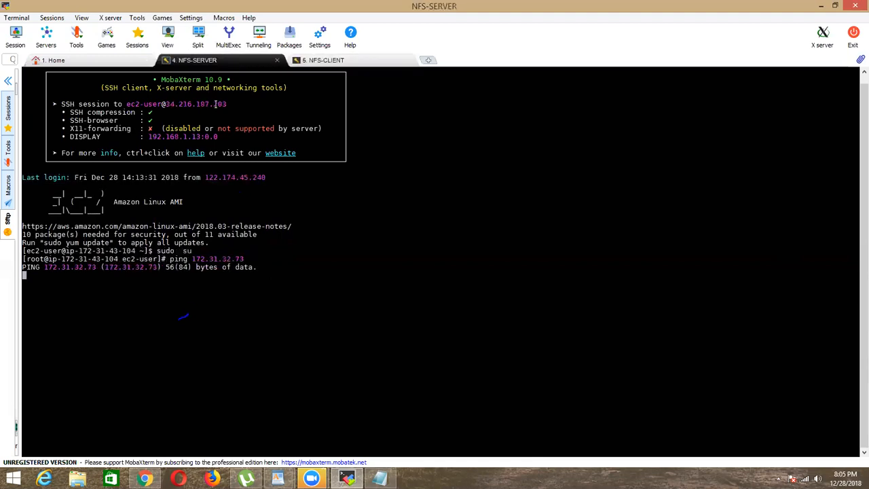
pyautogui.click(339, 60)
pyautogui.click(224, 60)
# Step: Switch to the browser, revisit the default VPC diagram, and open the inbound rules of NFS-Server's Linuxinstance-SG security group
pyautogui.click(821, 5)
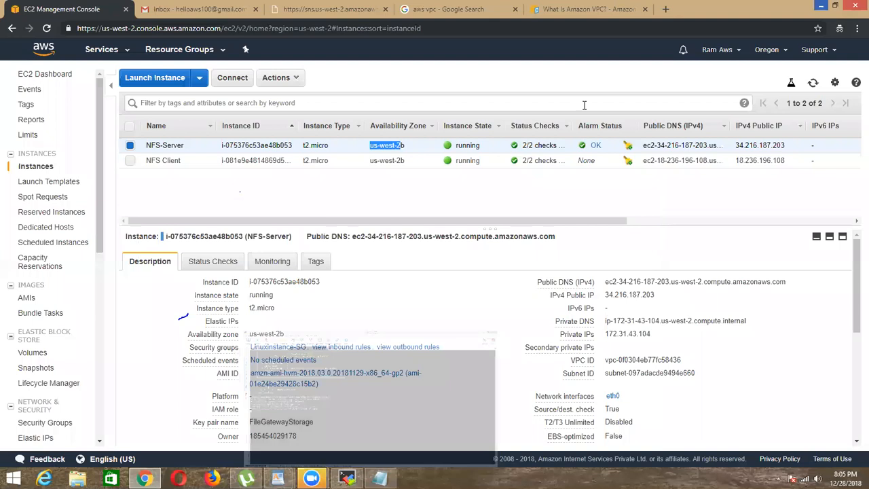
pyautogui.click(591, 9)
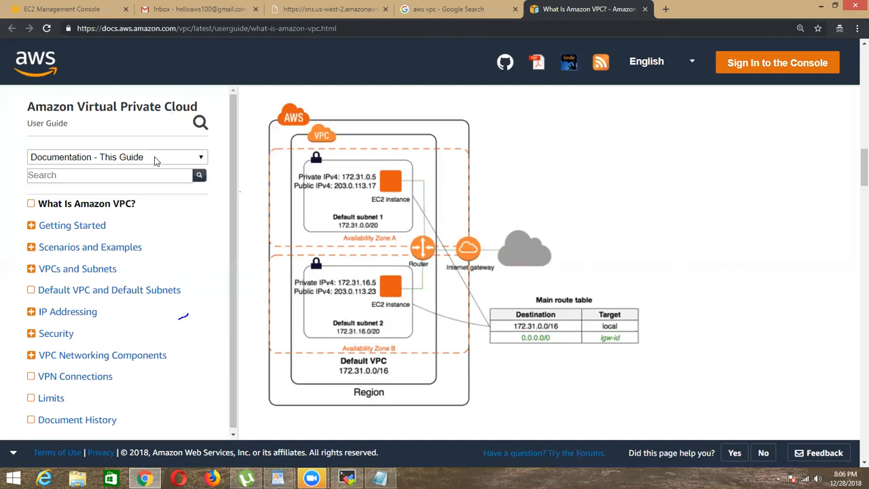
pyautogui.click(63, 9)
pyautogui.moveTo(288, 220); pyautogui.dragTo(617, 216)
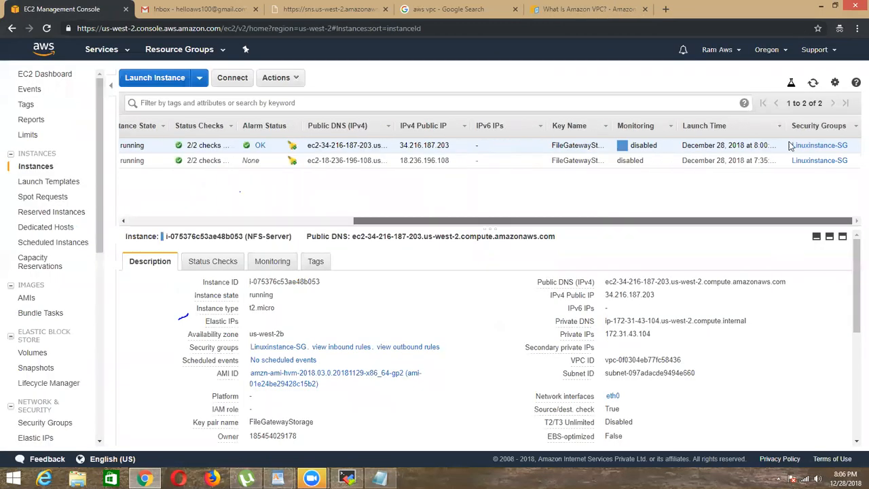
pyautogui.click(823, 146)
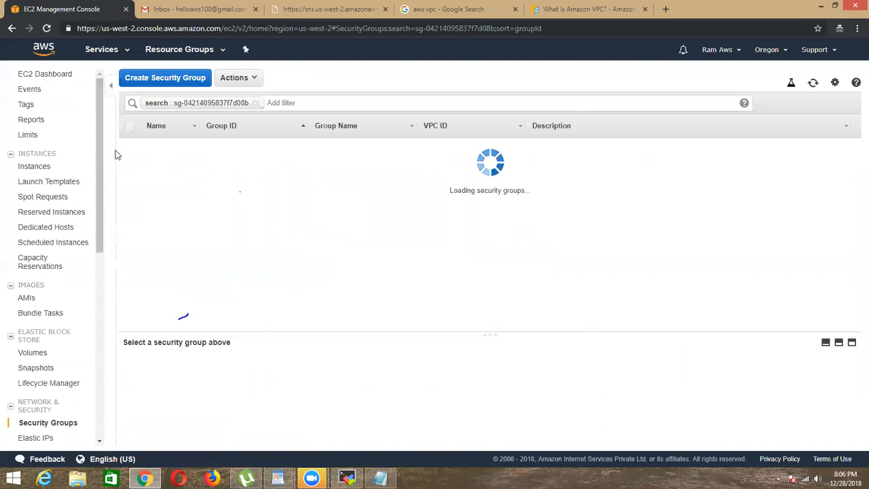
pyautogui.moveTo(292, 331); pyautogui.dragTo(304, 203)
pyautogui.click(200, 234)
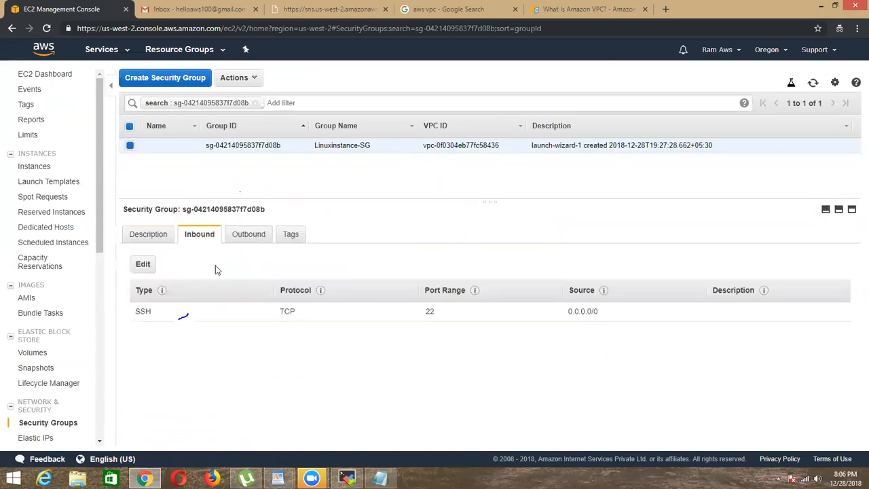
# Step: Start editing Linuxinstance-SG's inbound rules and add a second rule below the SSH rule
pyautogui.click(143, 264)
pyautogui.click(173, 261)
pyautogui.click(202, 256)
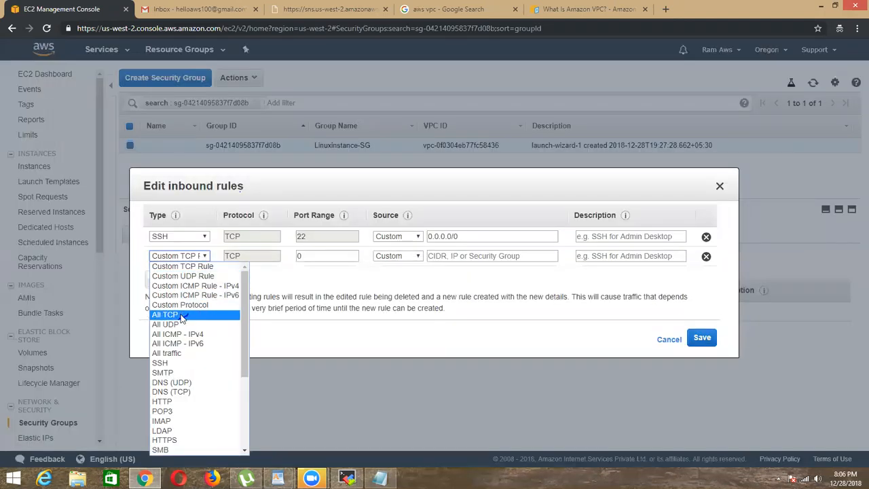
pyautogui.click(304, 282)
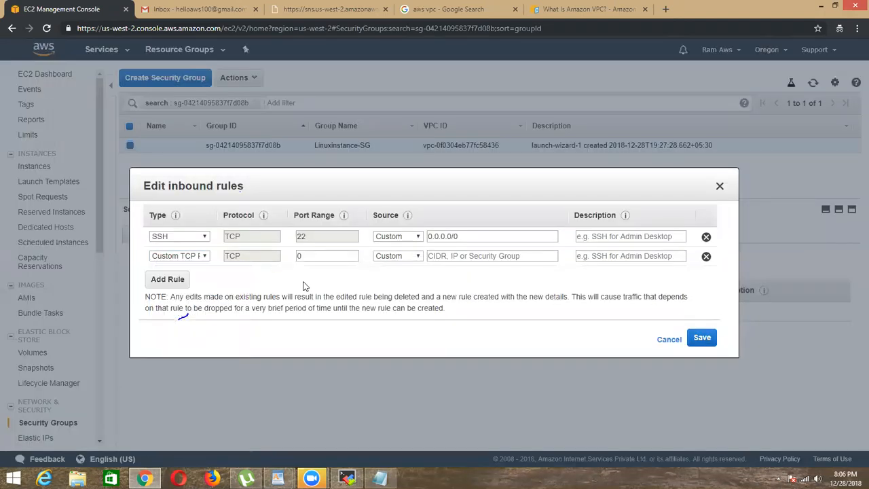
# Step: Look through the rule types and try All traffic and Custom Protocol for the new inbound rule
pyautogui.click(208, 258)
pyautogui.scroll(-4, 176, 360)
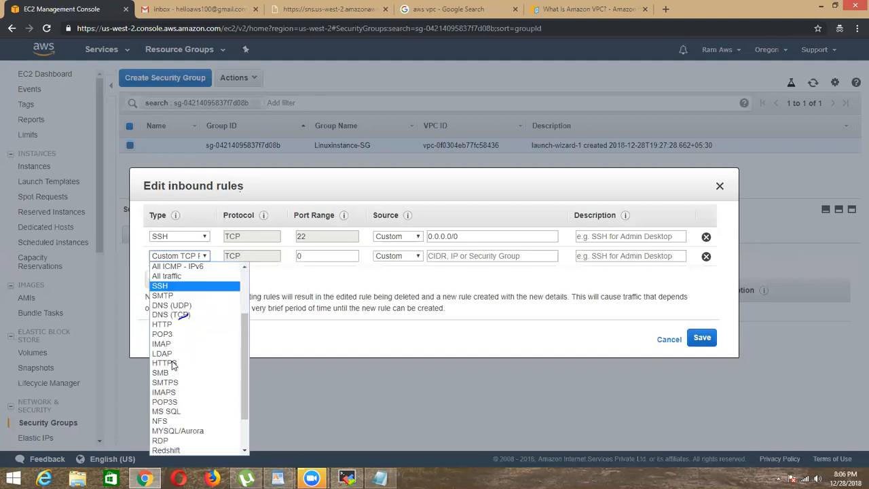
pyautogui.scroll(4, 180, 388)
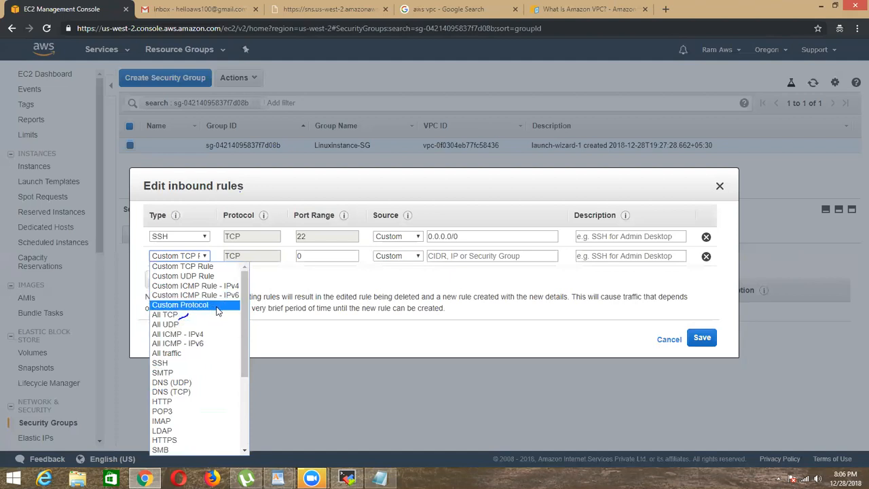
pyautogui.click(194, 266)
pyautogui.click(193, 258)
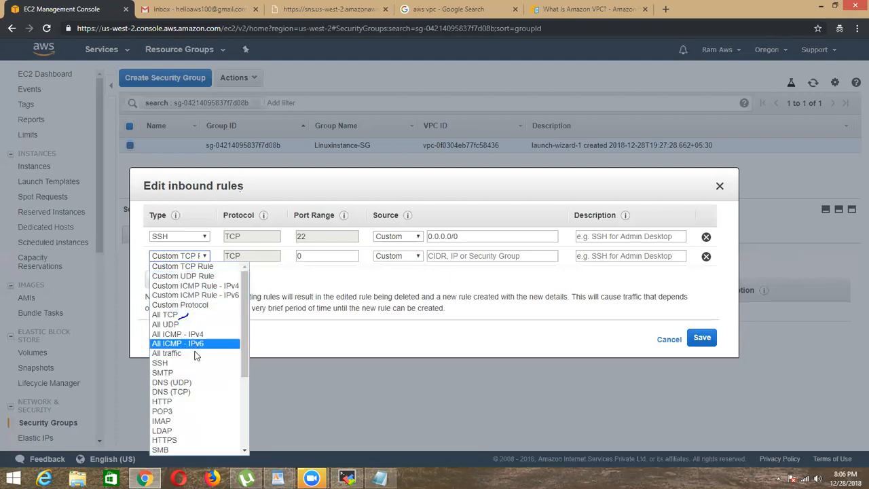
pyautogui.click(290, 292)
pyautogui.click(203, 258)
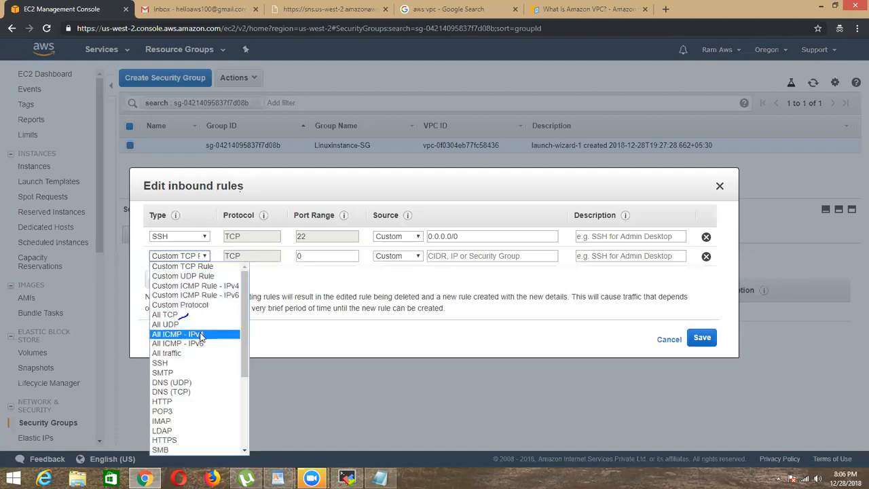
pyautogui.scroll(-5, 201, 338)
pyautogui.scroll(5, 201, 336)
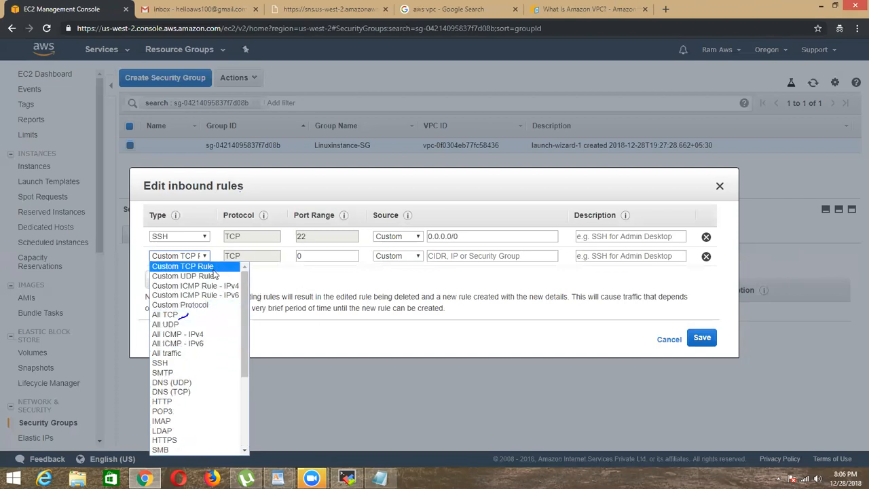
pyautogui.click(183, 353)
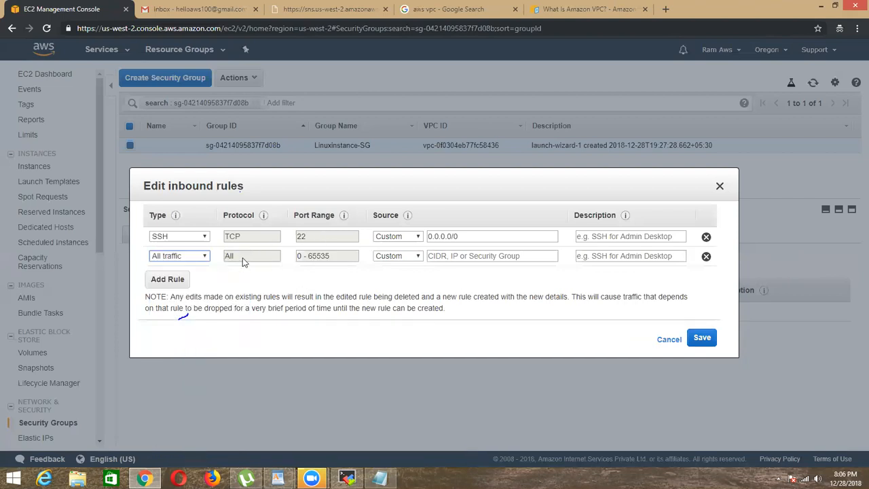
pyautogui.click(202, 257)
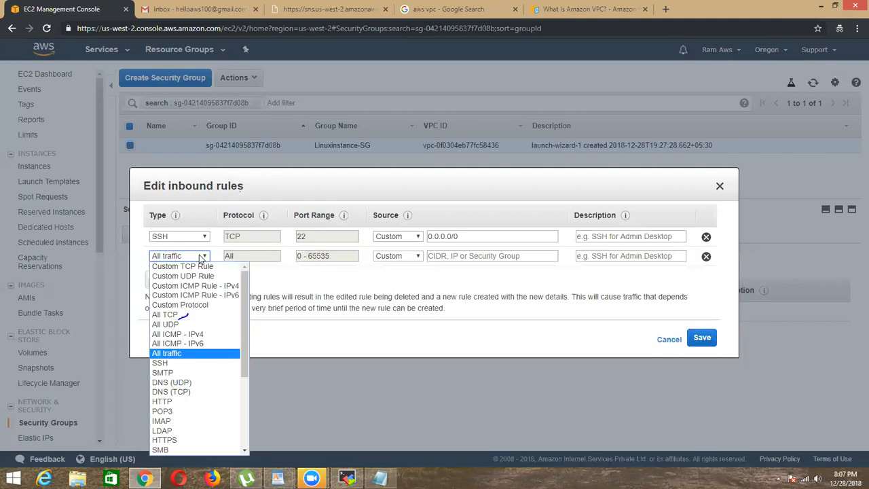
pyautogui.click(221, 305)
# Step: Set the new inbound rule to All ICMP - IPv4 with source 0.0.0.0/0 and save the rules
pyautogui.click(202, 260)
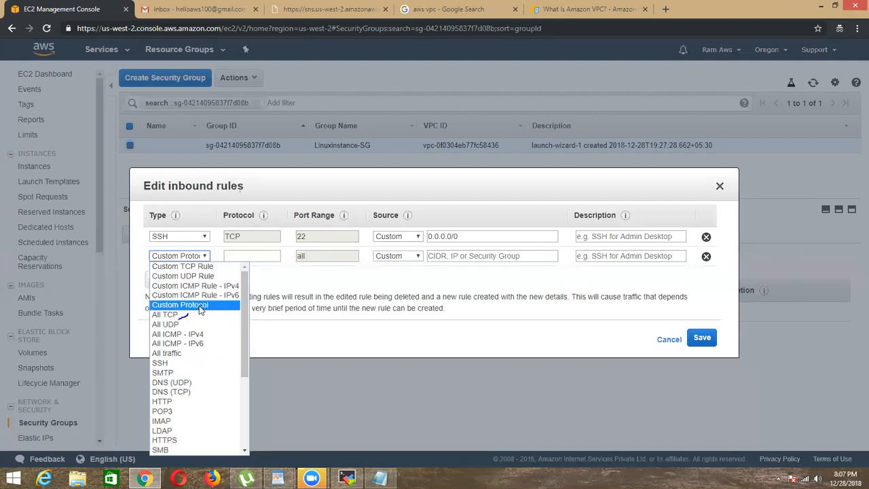
pyautogui.scroll(-3, 210, 319)
pyautogui.scroll(3, 210, 317)
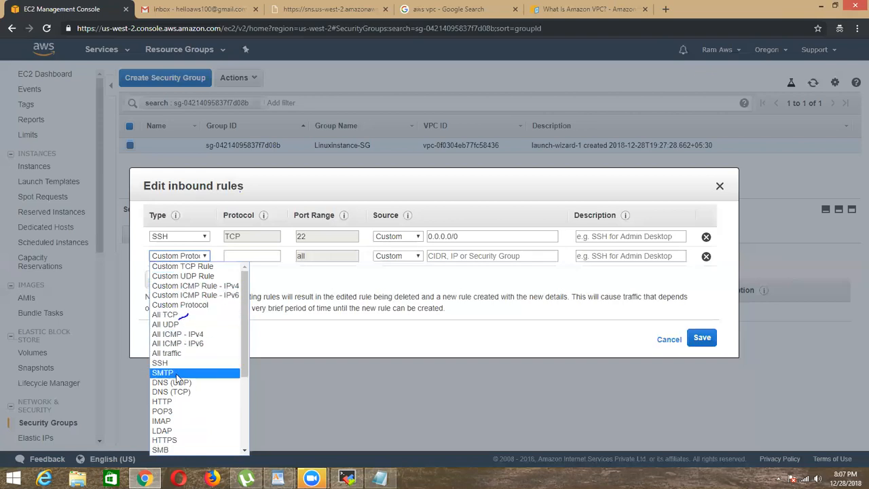
pyautogui.click(180, 334)
pyautogui.click(446, 257)
pyautogui.click(448, 263)
pyautogui.click(452, 254)
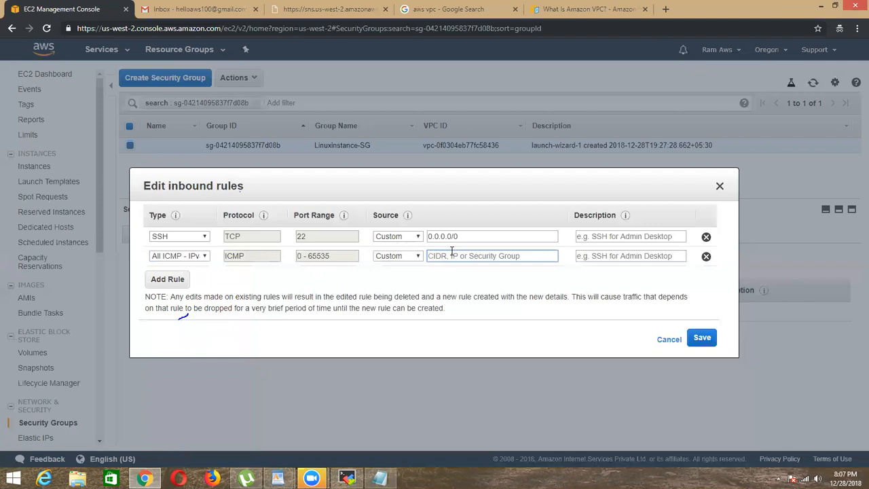
pyautogui.write('0.0')
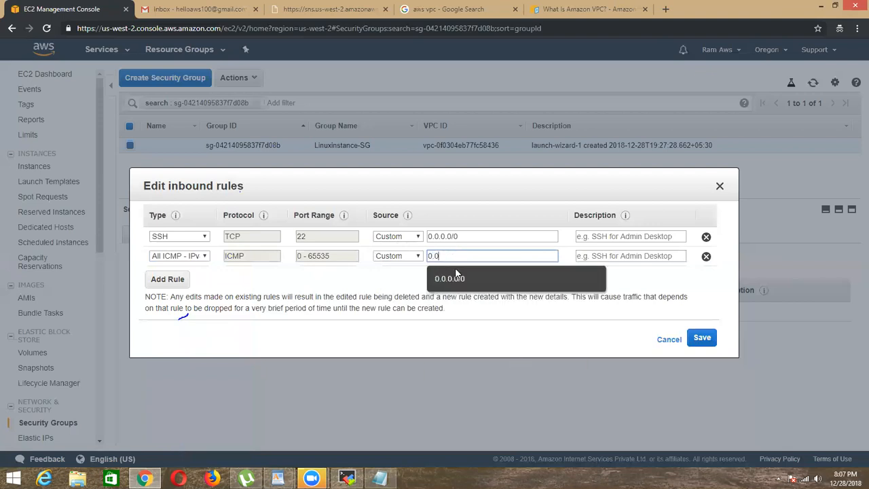
pyautogui.click(457, 277)
pyautogui.click(701, 338)
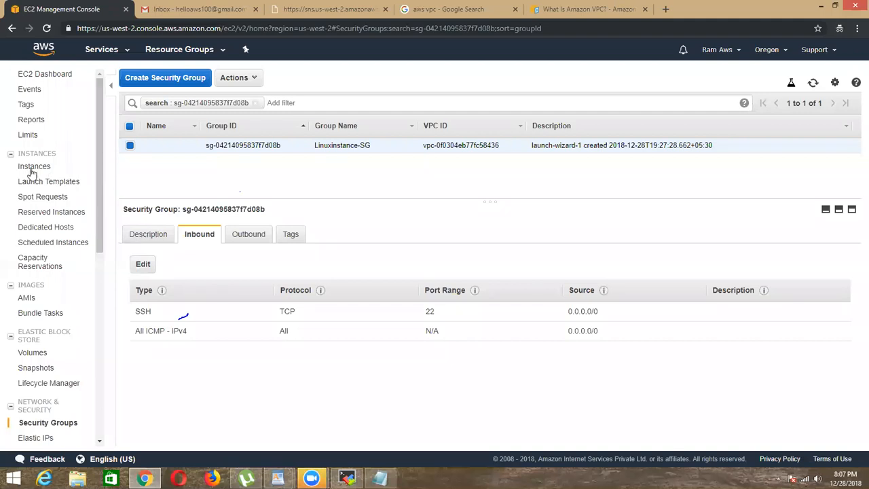
# Step: Return to the instances and check the inbound rules of the security group attached to NFS Client
pyautogui.click(46, 166)
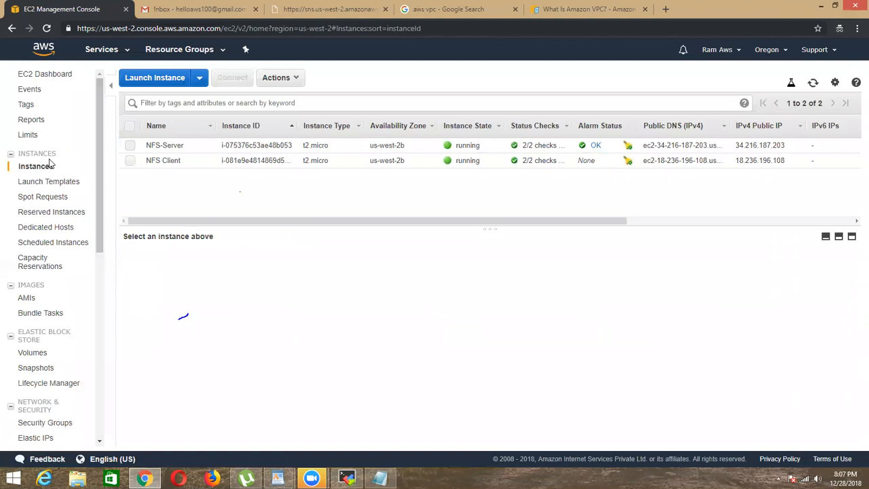
pyautogui.click(424, 161)
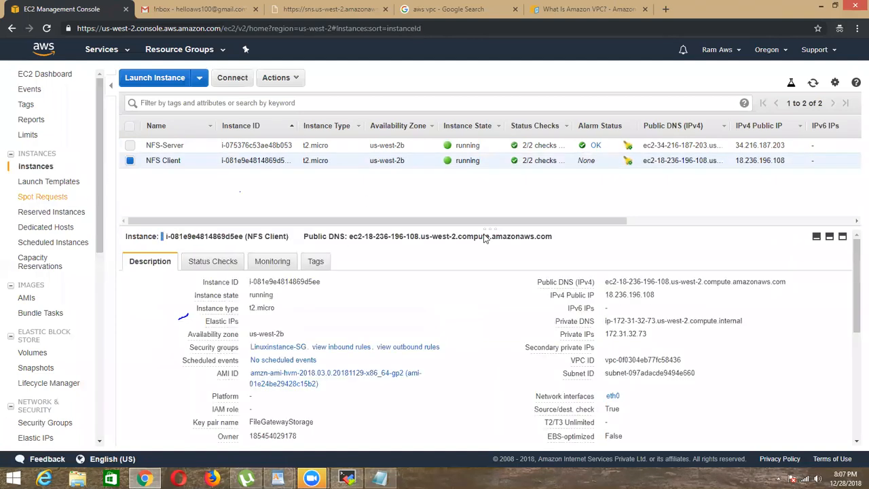
pyautogui.hscroll(5, 762, 187)
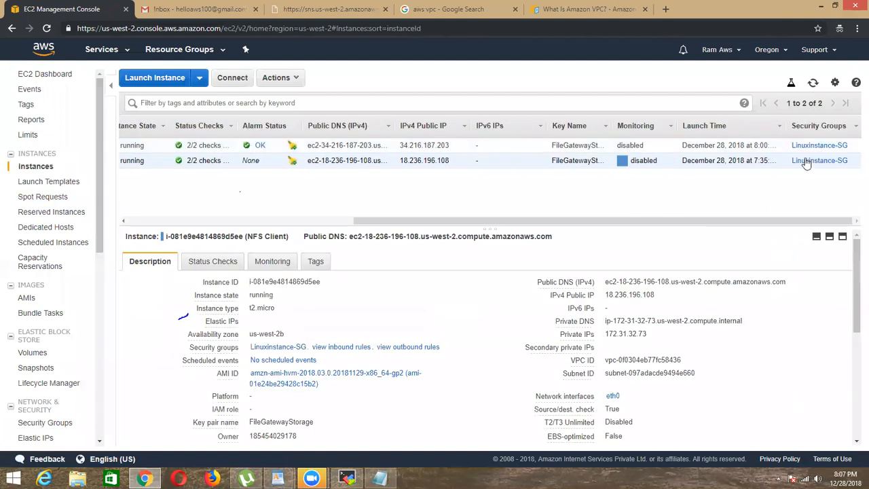
pyautogui.click(808, 161)
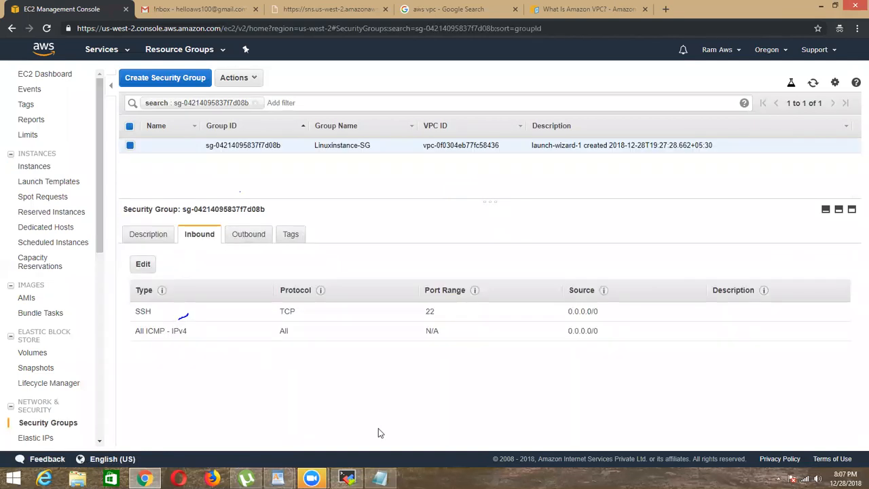
# Step: Switch to MobaXterm and examine the ping output in the NFS-SERVER and NFS-CLIENT terminals
pyautogui.click(347, 478)
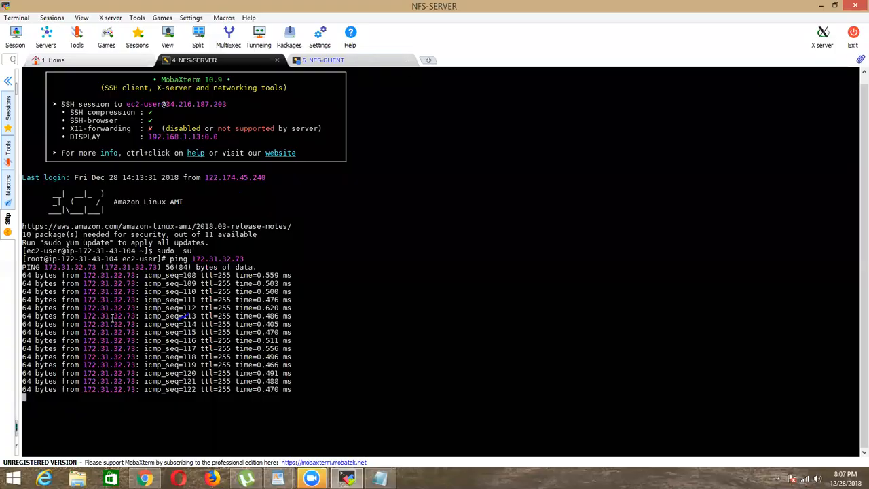
pyautogui.hotkey('ctrl', 'Tab')
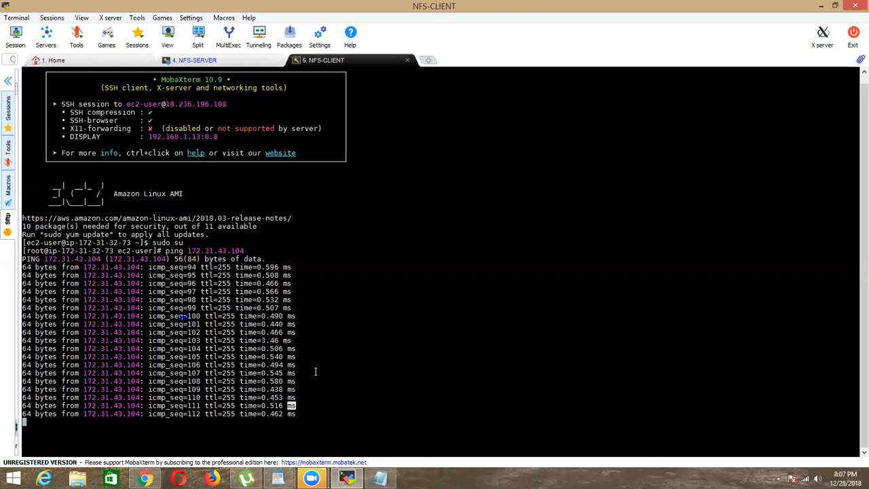
pyautogui.moveTo(23, 267); pyautogui.dragTo(272, 400)
pyautogui.doubleClick(271, 398)
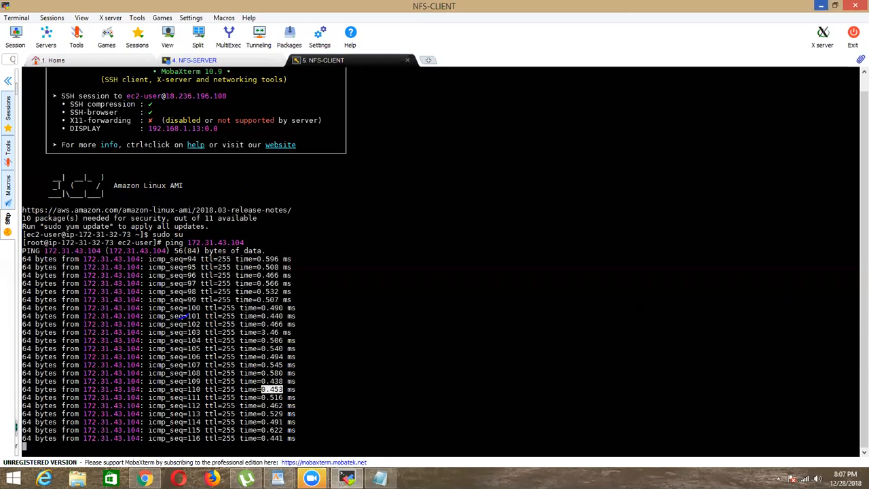
# Step: Compare the All ICMP - IPv4 inbound rule in the security group with the ping replies in the NFS-CLIENT terminal
pyautogui.hotkey('alt', 'Tab')
pyautogui.moveTo(134, 333); pyautogui.dragTo(190, 333)
pyautogui.click(191, 332)
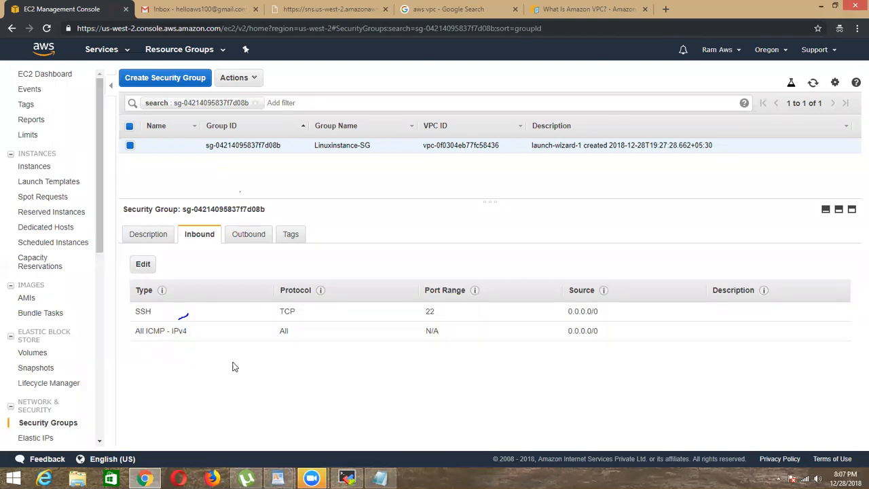
pyautogui.hotkey('alt', 'Tab')
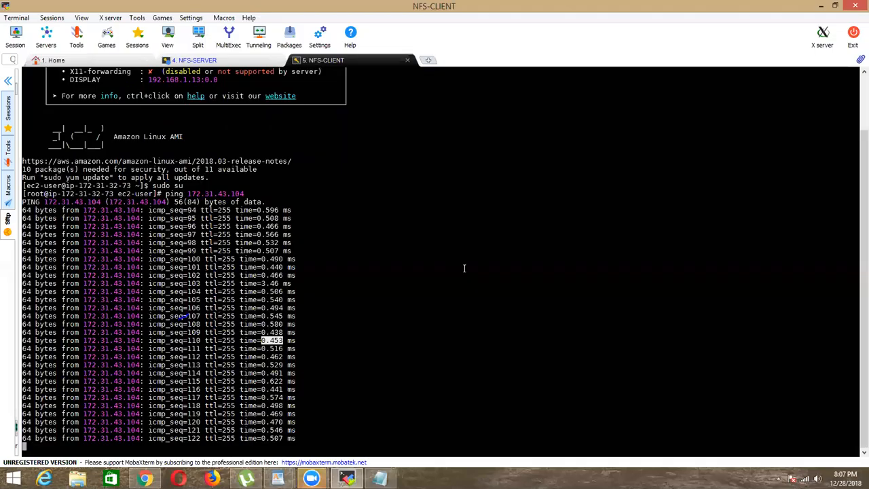
pyautogui.moveTo(465, 268); pyautogui.dragTo(295, 366)
pyautogui.doubleClick(292, 366)
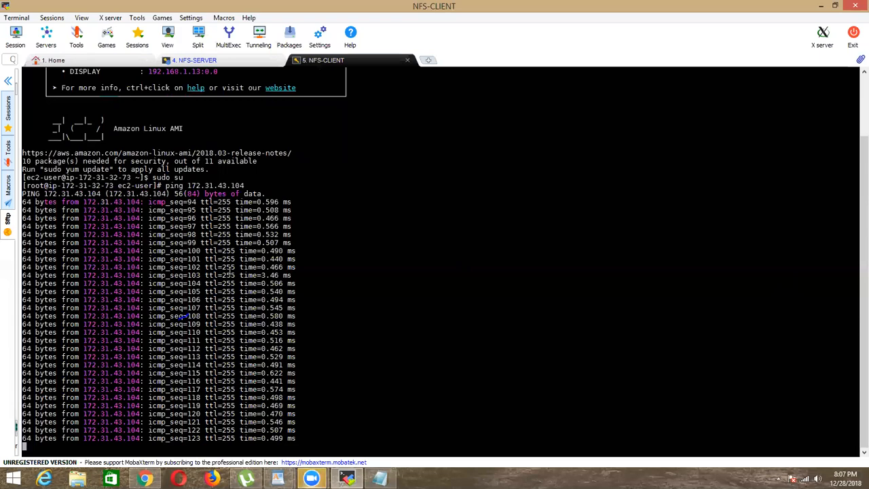
pyautogui.moveTo(231, 246); pyautogui.dragTo(284, 300)
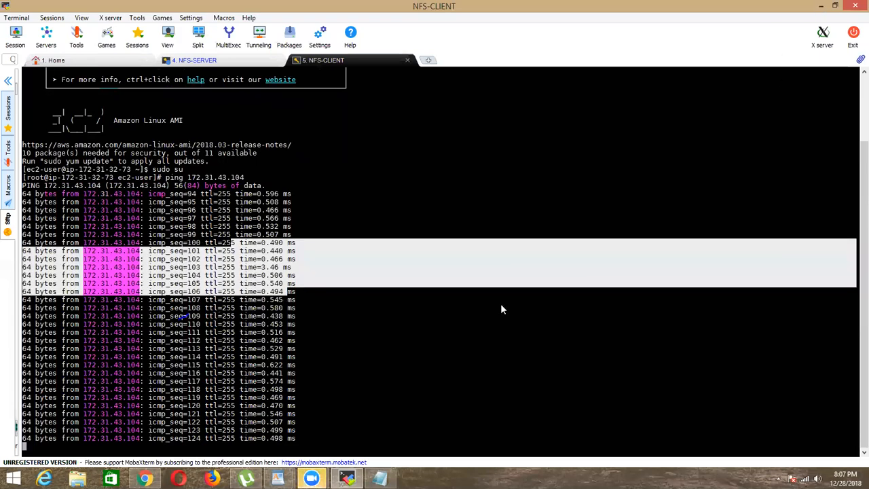
# Step: Return to the EC2 console, remove the All ICMP - IPv4 inbound rule from the security group and save the rules
pyautogui.hotkey('alt', 'Tab')
pyautogui.click(143, 265)
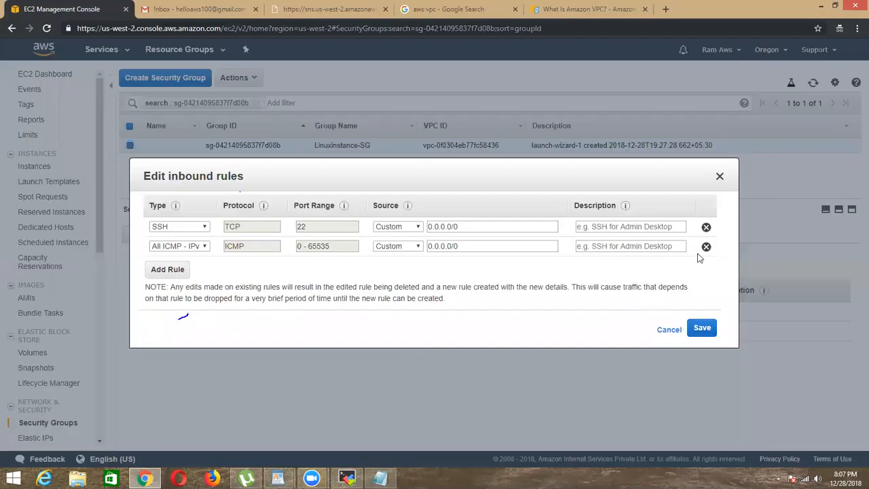
pyautogui.click(702, 327)
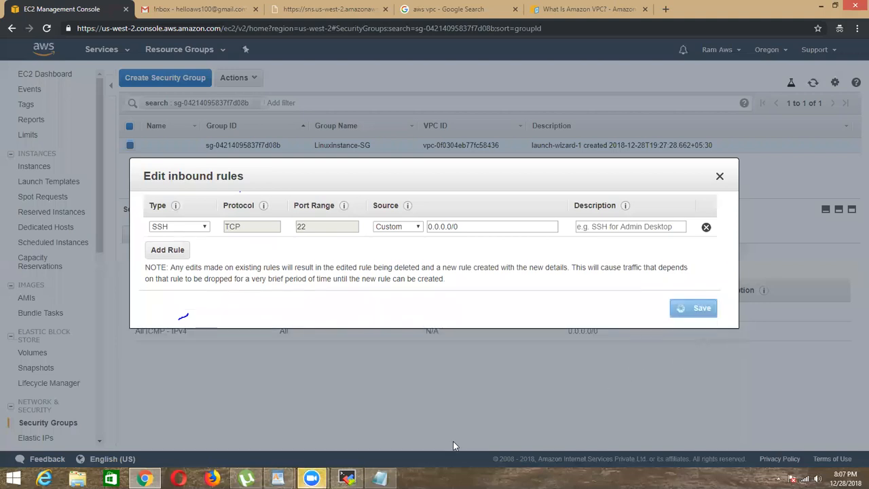
# Step: Switch to MobaXterm, stop the running ping on NFS-CLIENT and ping 172.31.43.104 again
pyautogui.hotkey('alt', 'Tab')
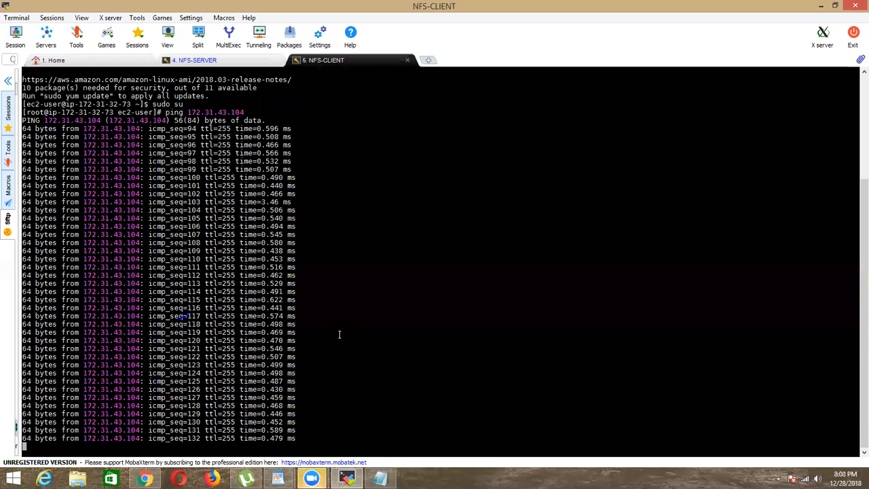
pyautogui.hotkey('ctrl', 'c')
pyautogui.press('Up')
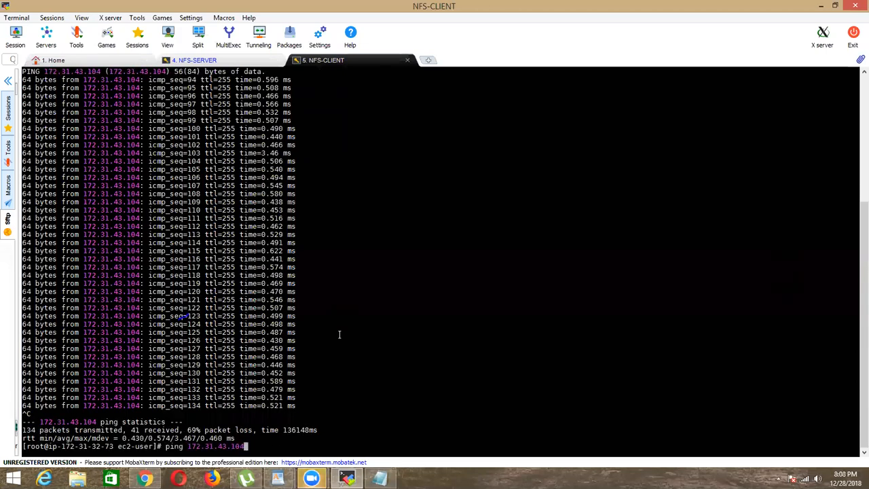
pyautogui.press('Return')
# Step: Stop the running ping on NFS-SERVER and ping 172.31.32.73 again
pyautogui.click(258, 63)
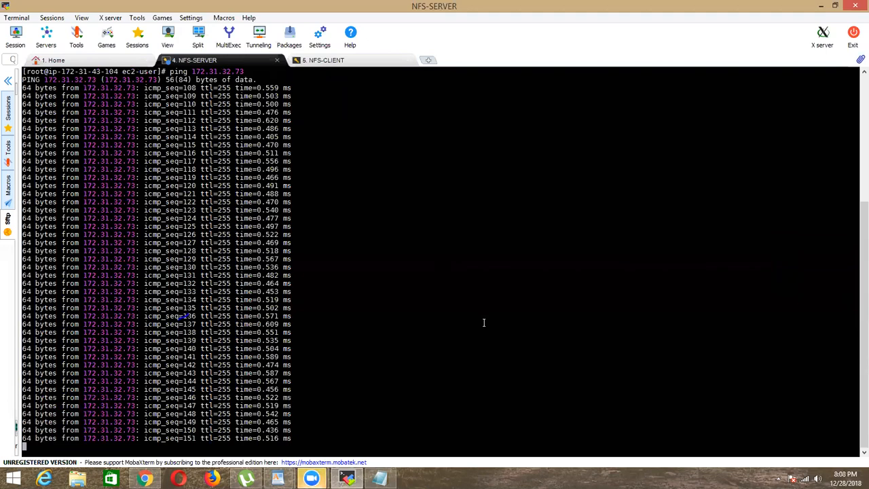
pyautogui.hotkey('ctrl', 'c')
pyautogui.press('Up')
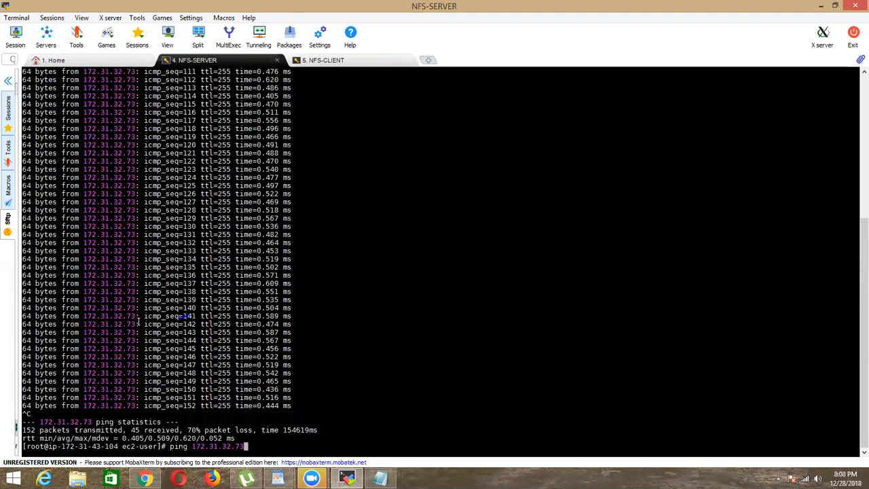
pyautogui.press('Return')
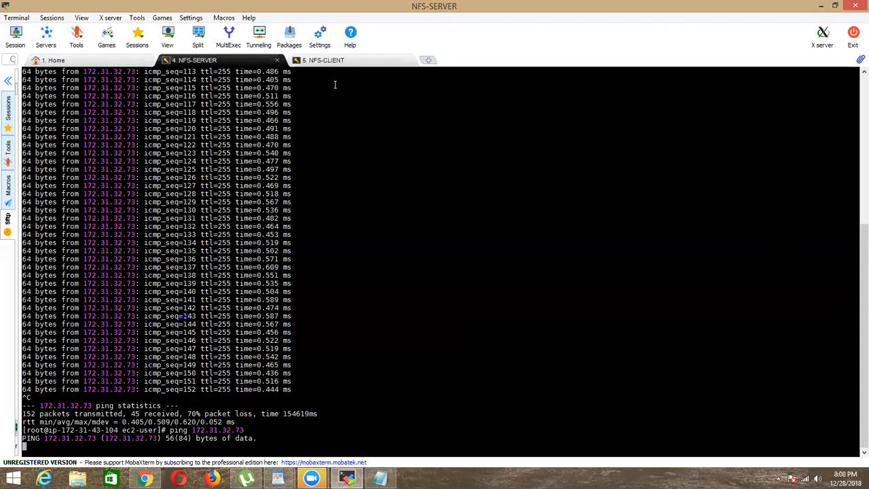
# Step: Check the ping output in both terminals, and stop the pings on NFS-CLIENT and NFS-SERVER
pyautogui.click(337, 62)
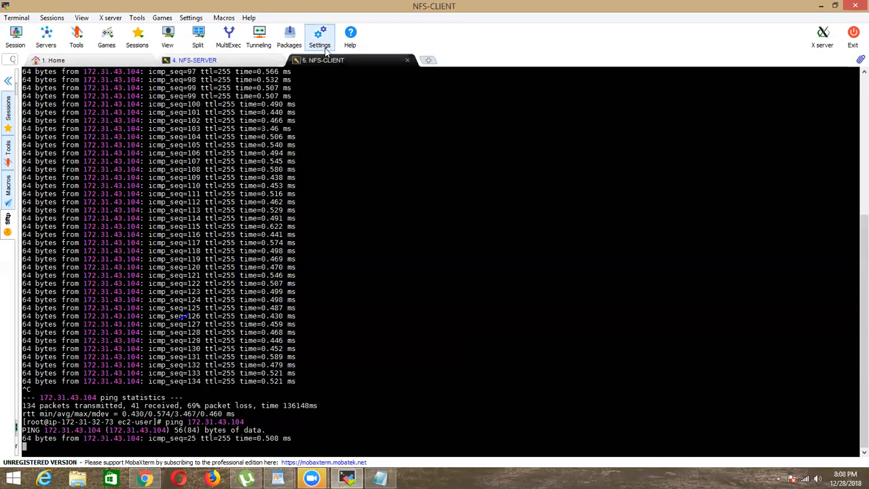
pyautogui.click(247, 61)
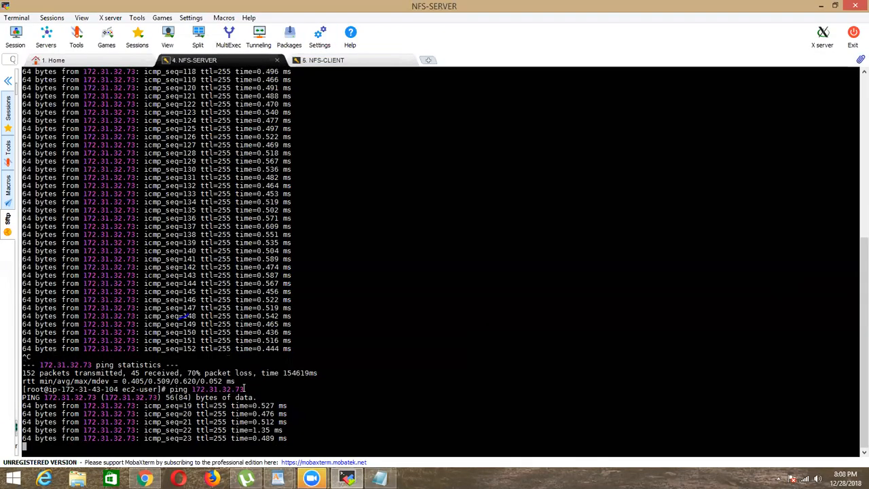
pyautogui.click(323, 60)
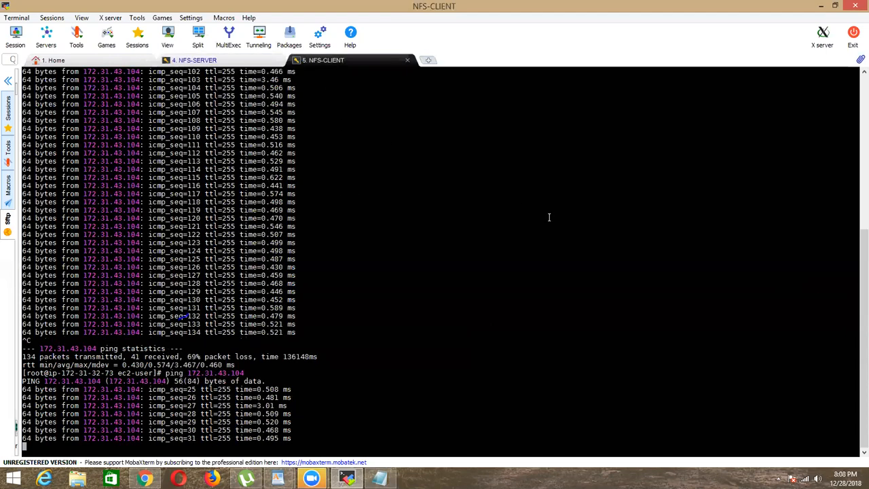
pyautogui.hotkey('ctrl', 'c')
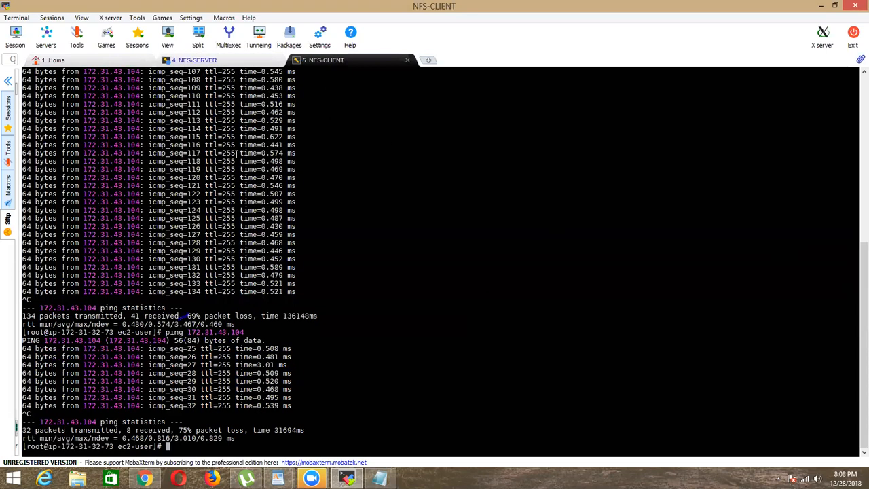
pyautogui.click(224, 63)
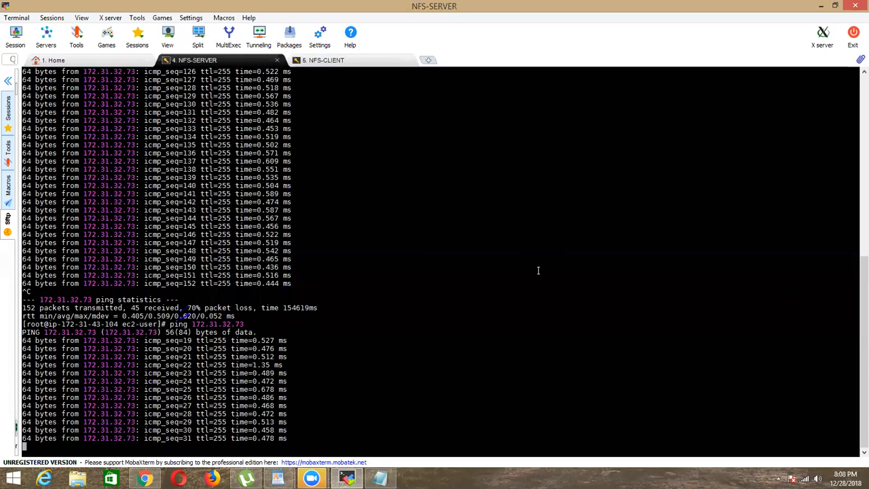
pyautogui.hotkey('ctrl', 'c')
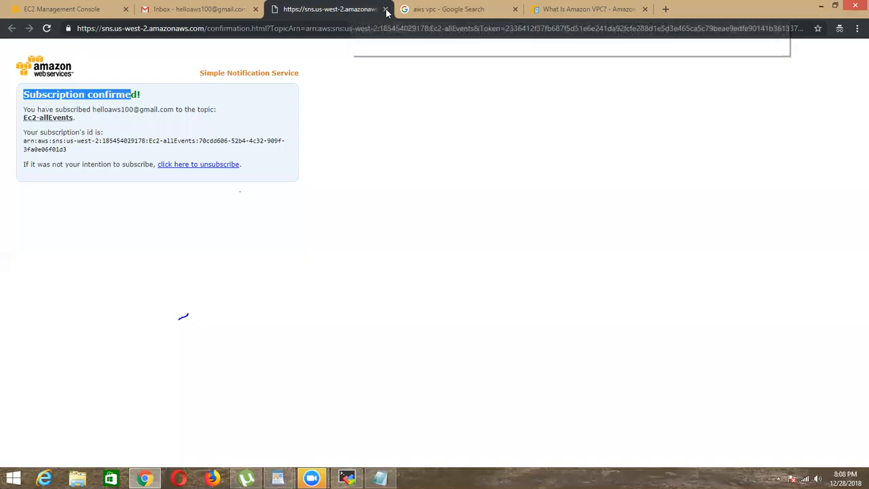
# Step: Switch to Chrome, close the SNS and Amazon VPC reference tabs, and open Google in a new tab
pyautogui.click(387, 13)
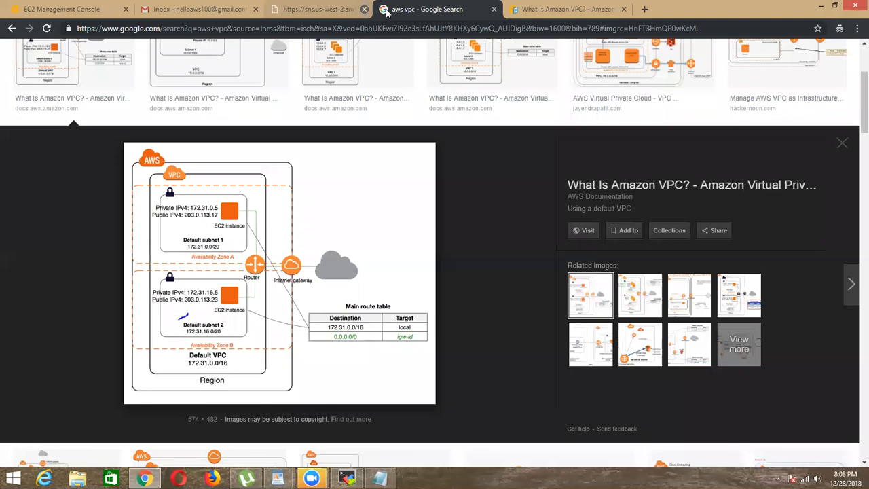
pyautogui.click(386, 11)
pyautogui.click(387, 10)
pyautogui.click(276, 15)
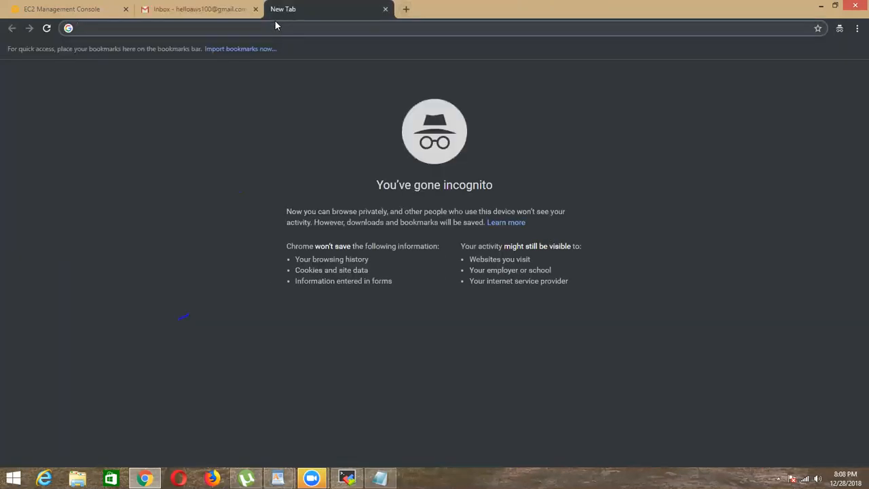
pyautogui.write('go')
pyautogui.press('Return')
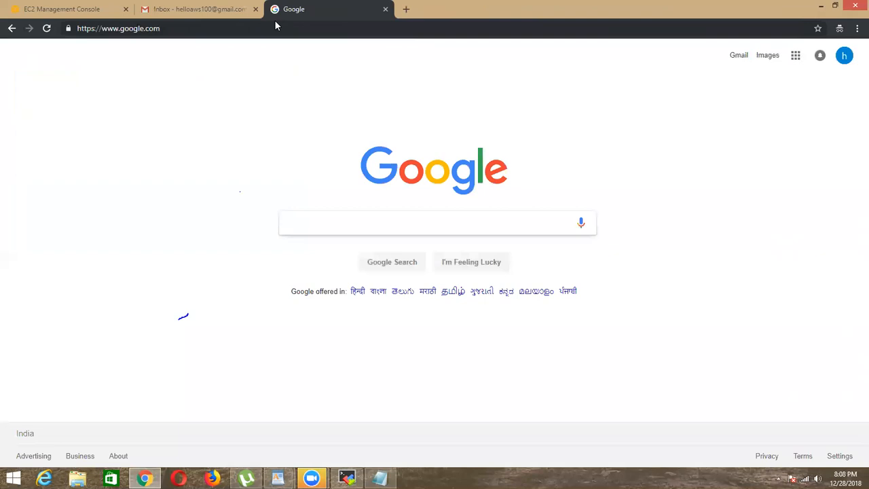
# Step: Search Google for "configuring nfs in linux" and open the TecMint article on setting up NFS
pyautogui.write('configuring')
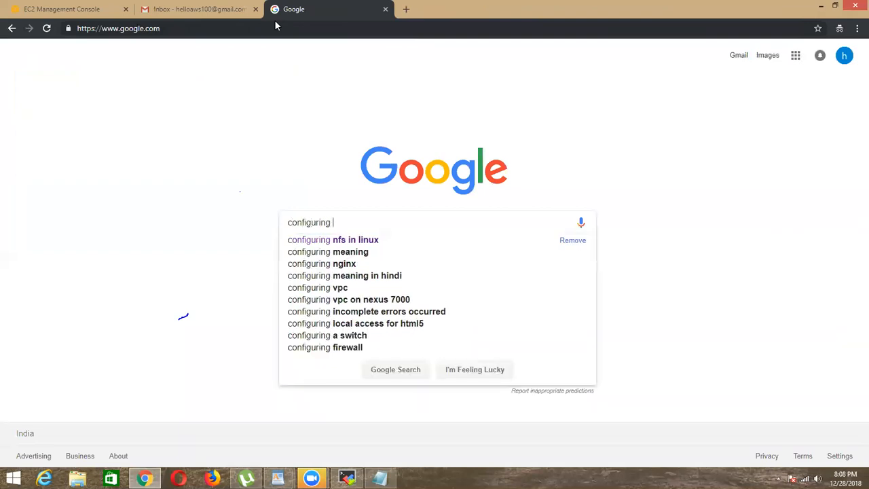
pyautogui.press('Down')
pyautogui.press('Return')
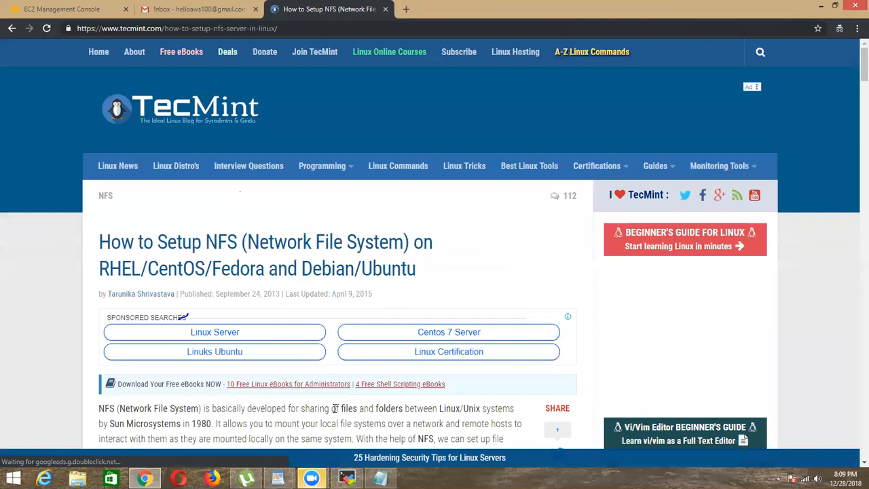
# Step: Find the NFS package installation section in the article and copy the command "yum install nfs-utils nfs-utils-lib"
pyautogui.scroll(-3, 335, 408)
pyautogui.scroll(-5, 349, 316)
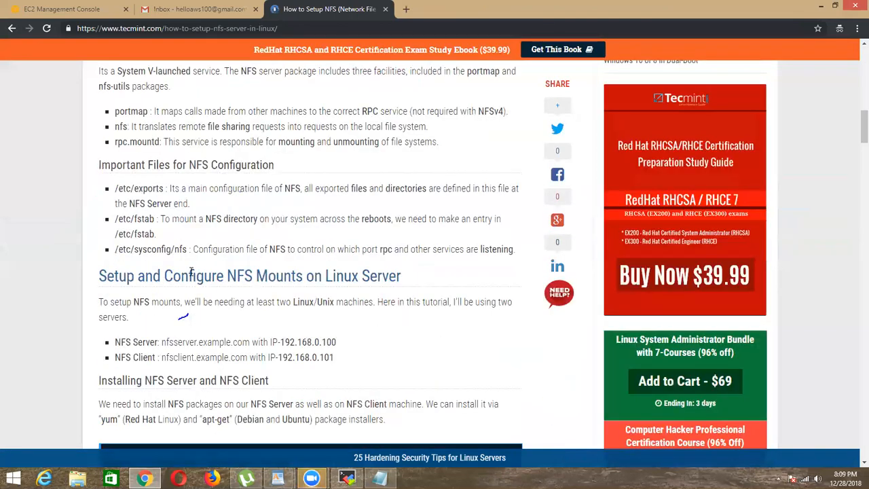
pyautogui.scroll(-5, 462, 275)
pyautogui.scroll(-5, 330, 238)
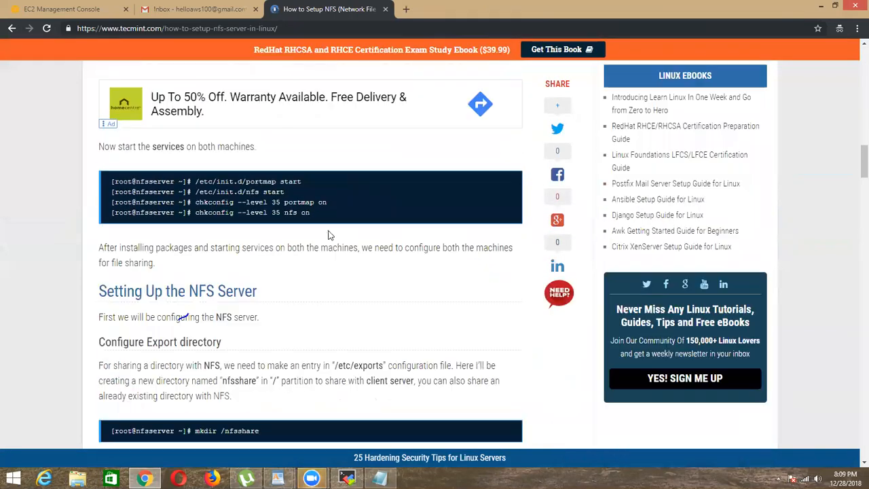
pyautogui.scroll(-3, 324, 245)
pyautogui.scroll(10, 317, 242)
pyautogui.scroll(3, 318, 246)
pyautogui.scroll(-6, 210, 281)
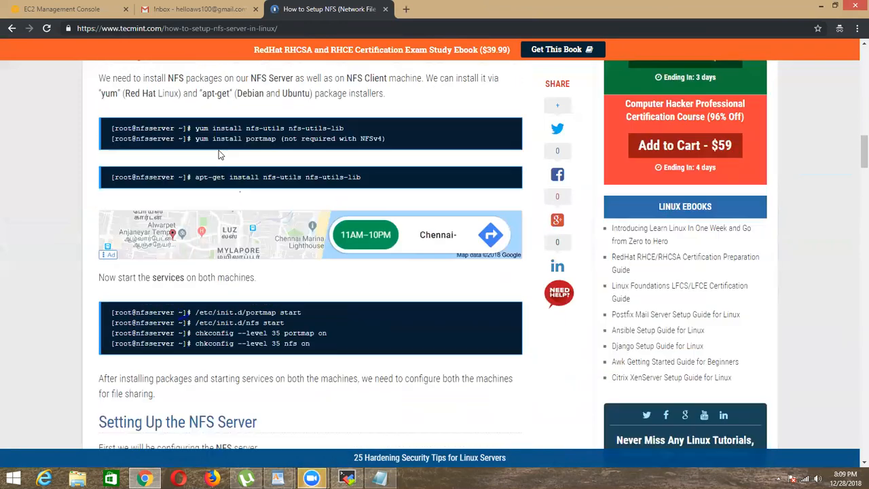
pyautogui.moveTo(194, 128); pyautogui.dragTo(378, 126)
pyautogui.rightClick(329, 129)
pyautogui.click(348, 80)
# Step: Switch to MobaXterm and run "yum install nfs-utils nfs-utils-lib" in the NFS-SERVER terminal
pyautogui.click(346, 479)
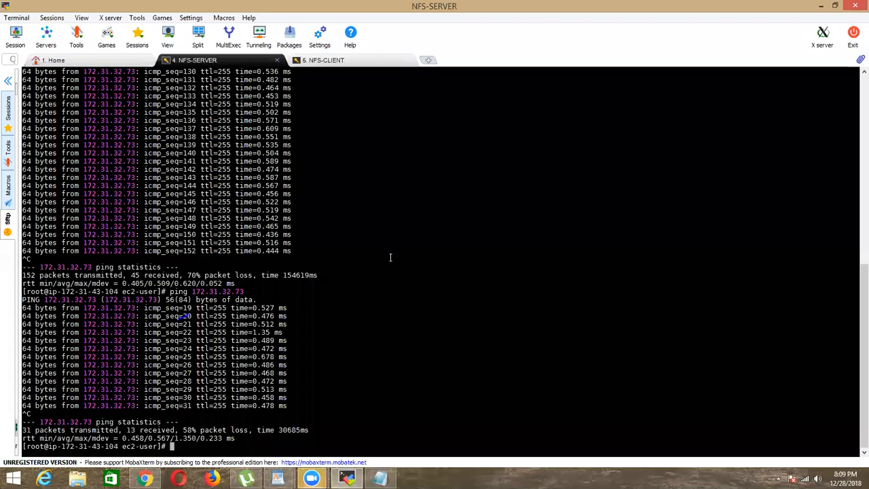
pyautogui.rightClick(455, 187)
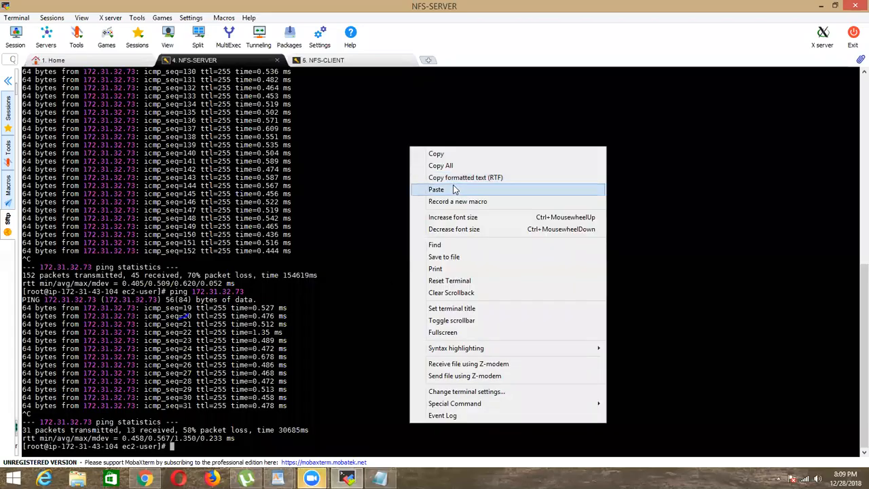
pyautogui.click(453, 188)
pyautogui.press('Return')
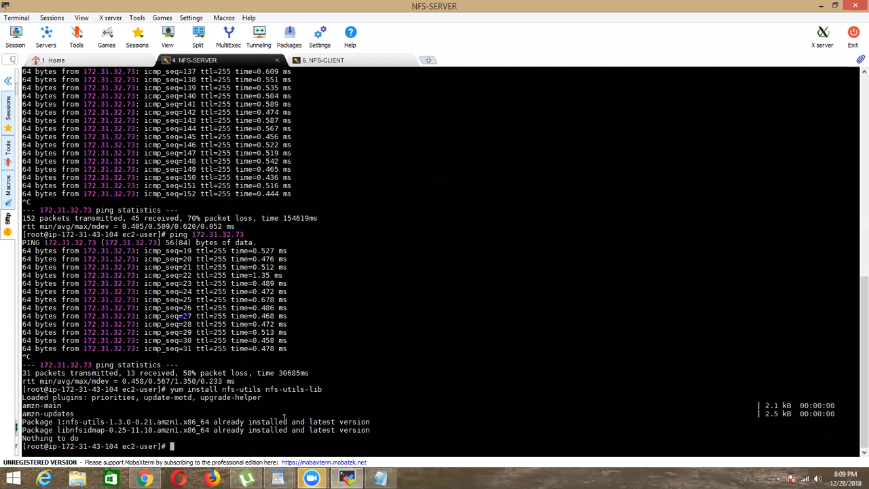
# Step: Run "yum install nfs-utils nfs-utils-lib" in the NFS-CLIENT terminal and review its output
pyautogui.click(388, 62)
pyautogui.rightClick(441, 167)
pyautogui.click(485, 204)
pyautogui.press('Return')
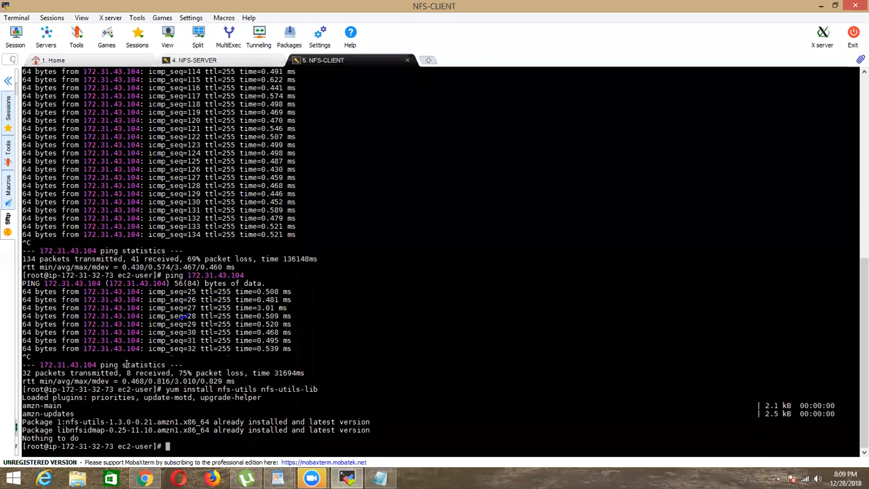
pyautogui.tripleClick(84, 407)
pyautogui.tripleClick(159, 444)
pyautogui.click(330, 387)
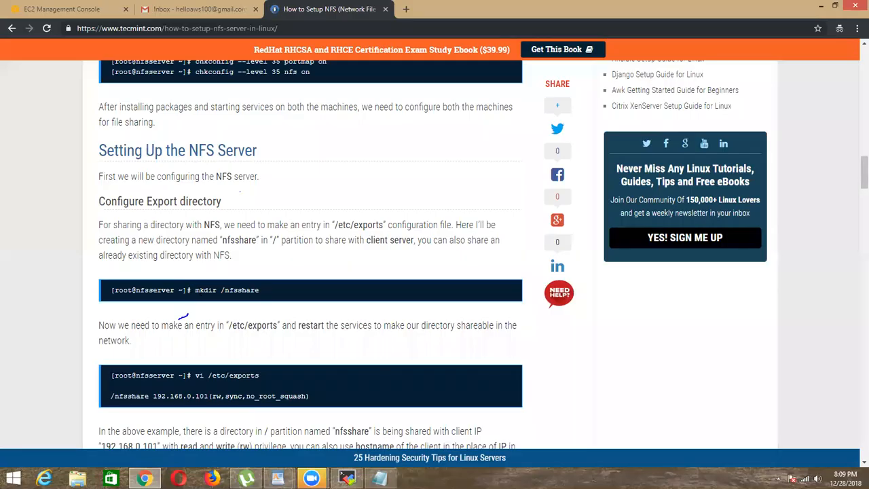
# Step: Copy "mkdir /nfsshare" from the article's export directory section and run it in the NFS-SERVER terminal
pyautogui.moveTo(195, 290); pyautogui.dragTo(274, 288)
pyautogui.rightClick(250, 289)
pyautogui.click(268, 299)
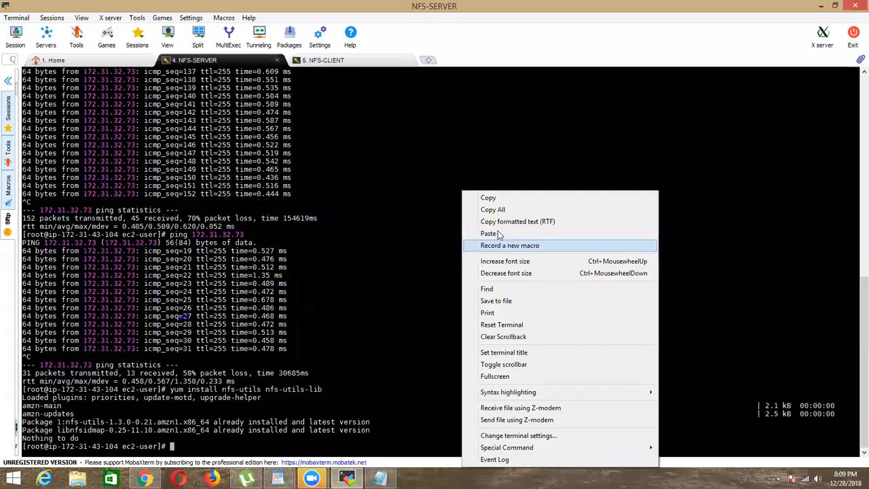
pyautogui.click(501, 235)
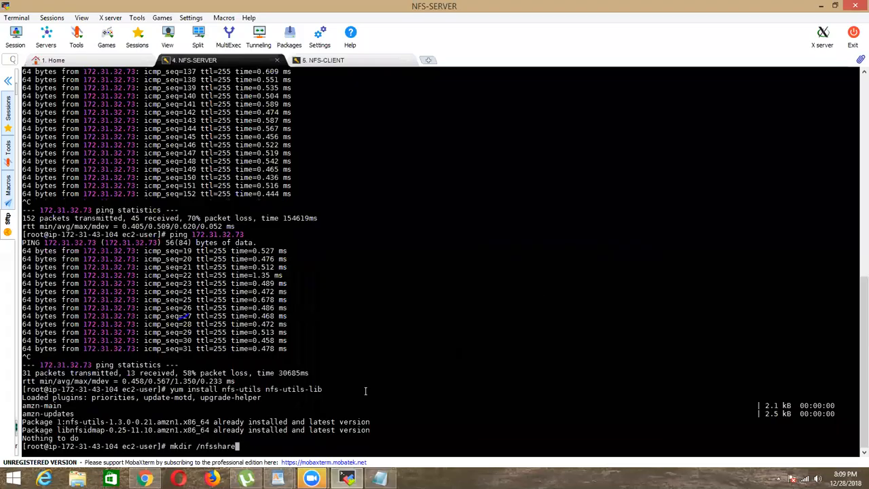
pyautogui.press('Return')
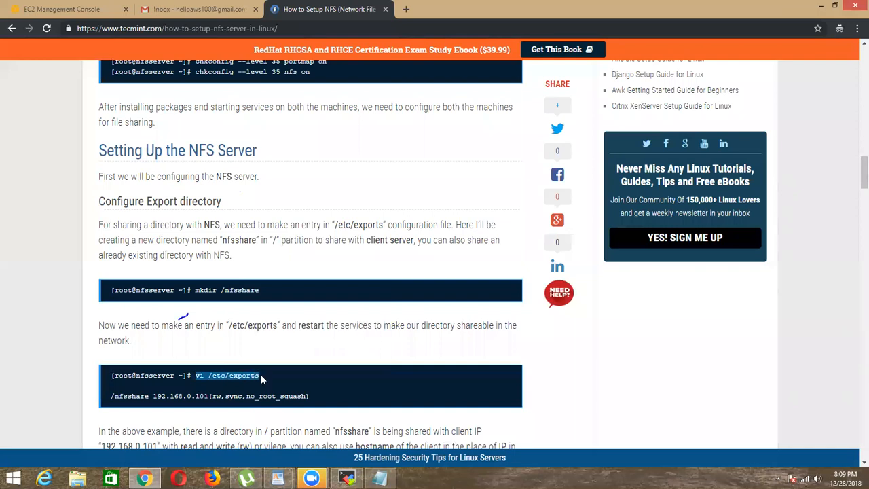
# Step: Copy the command "vi /etc/exports" from the article for the NFS-SERVER terminal
pyautogui.rightClick(252, 377)
pyautogui.click(267, 384)
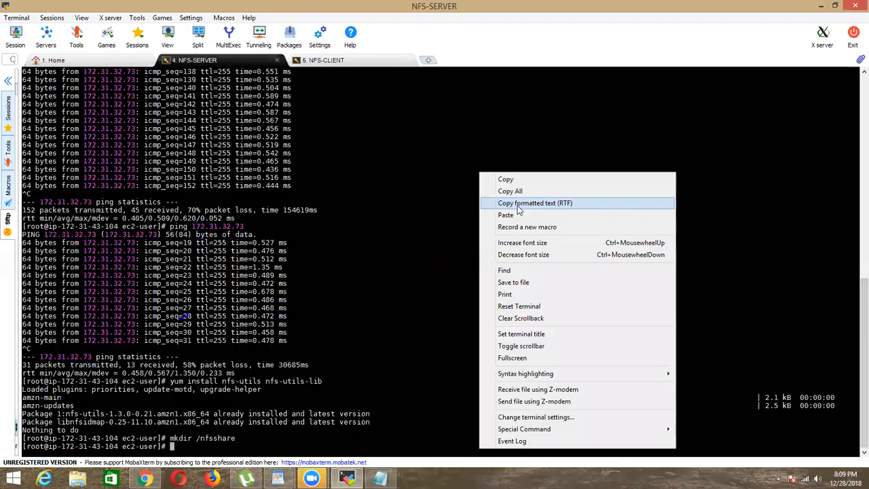